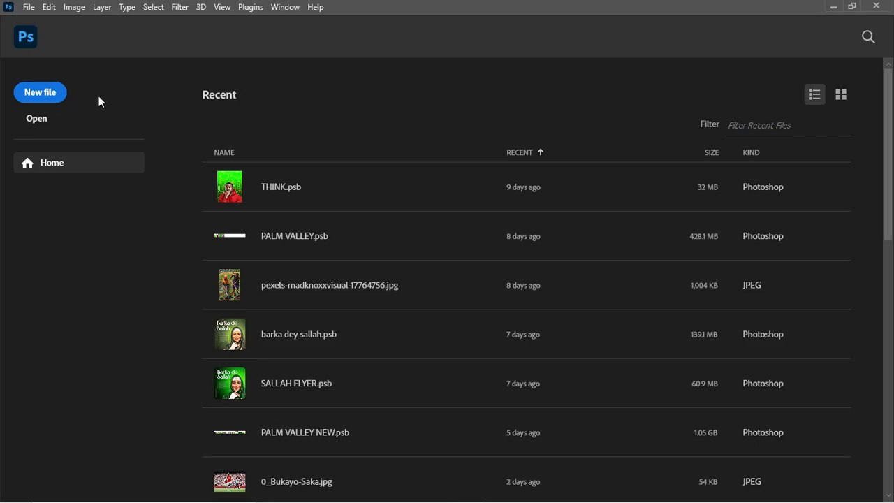
Step: Create a new document named "comedey show", 4 inches wide and 4 inches high
click(49, 92)
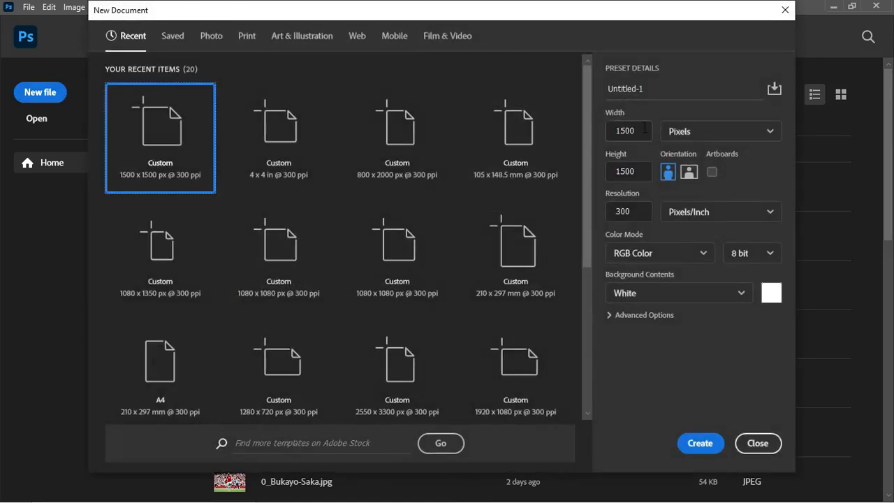
click(707, 133)
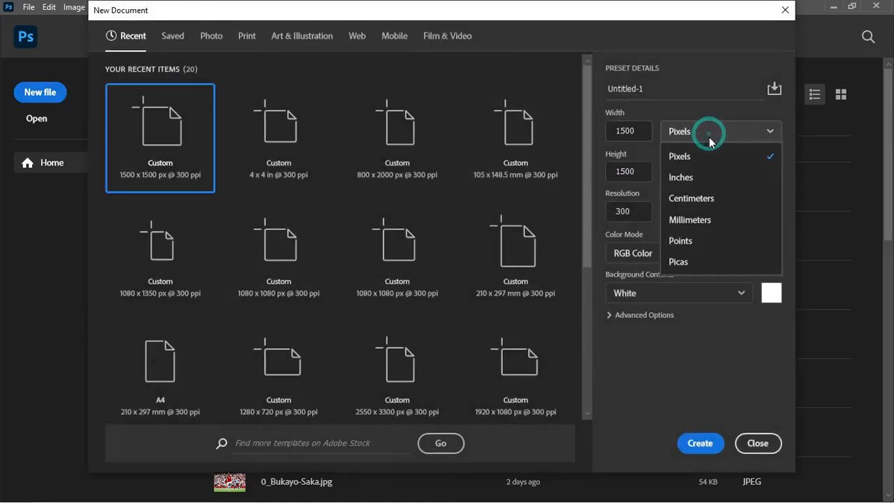
click(681, 178)
click(620, 132)
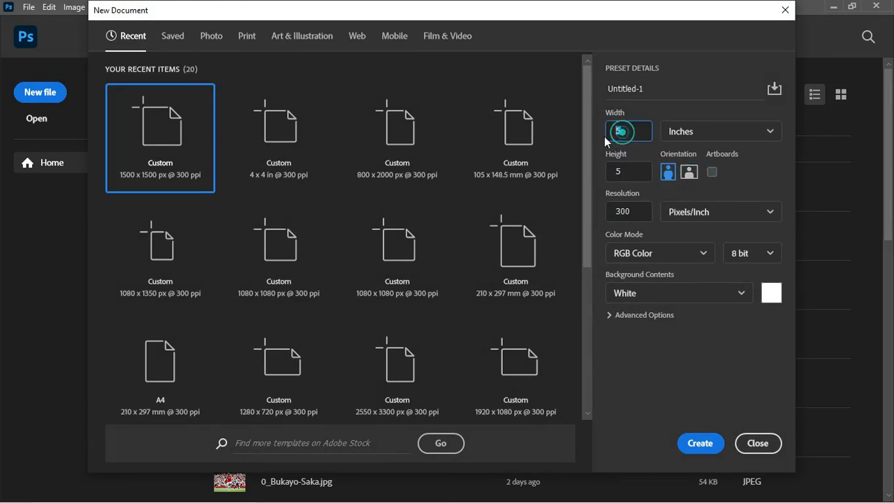
text(4)
double_click(626, 171)
text(4)
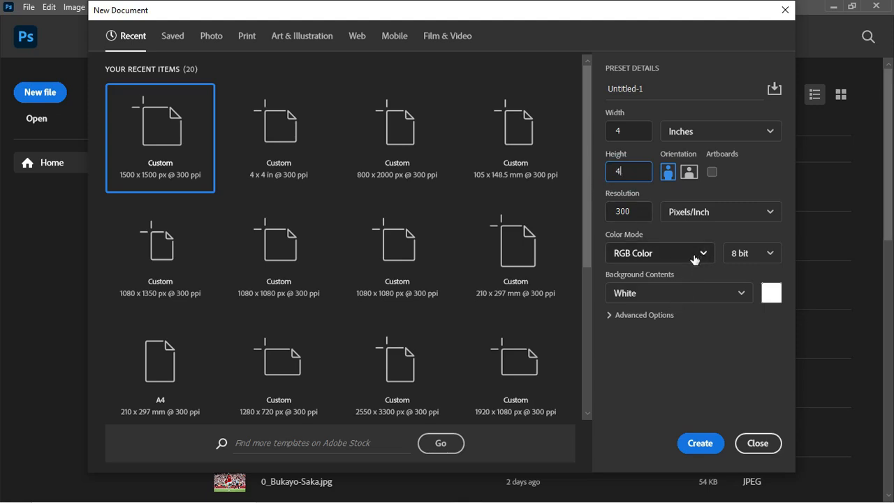
drag(650, 89, 598, 89)
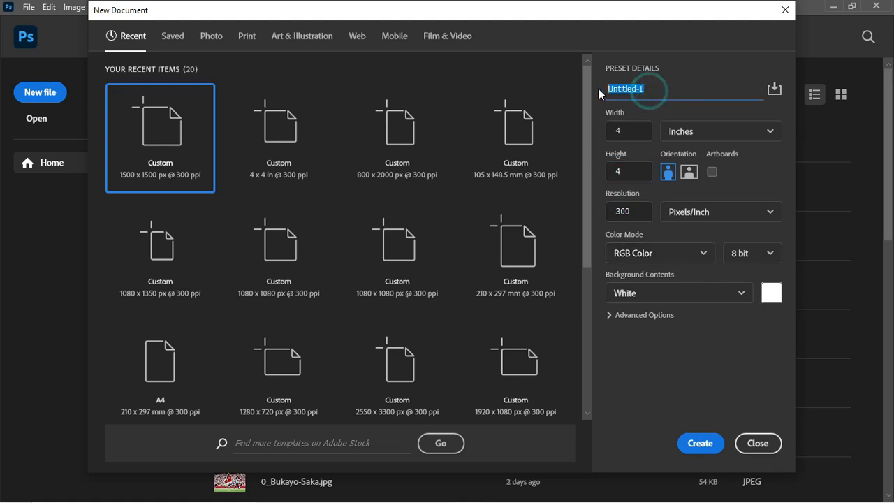
text(comedey show)
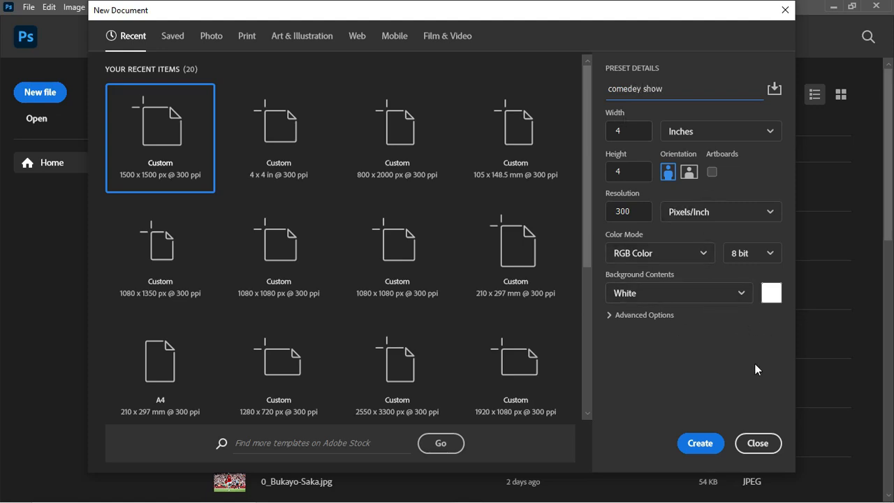
click(711, 443)
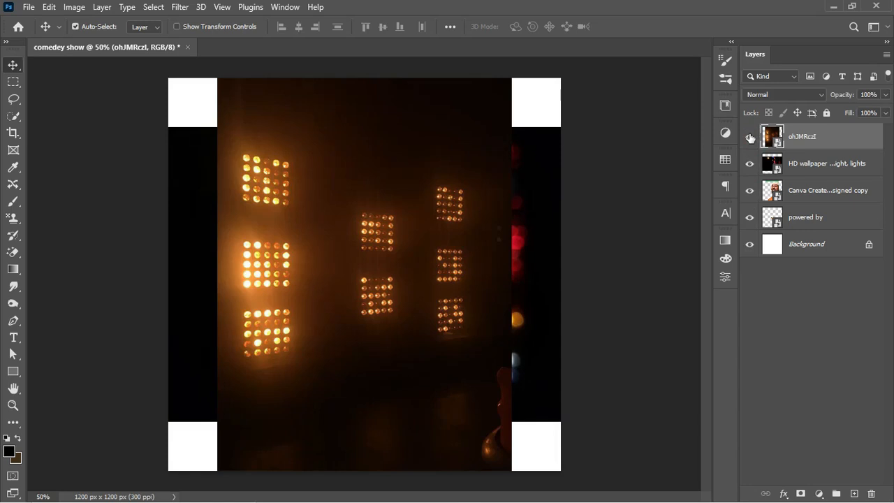
Step: Hide the four placed image layers above the Background, including the "powered by" layer
click(749, 136)
click(749, 164)
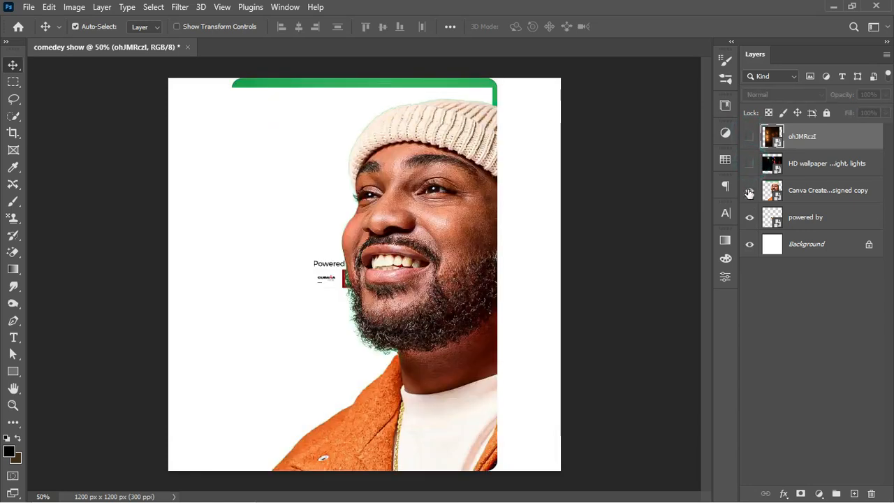
click(750, 190)
click(749, 217)
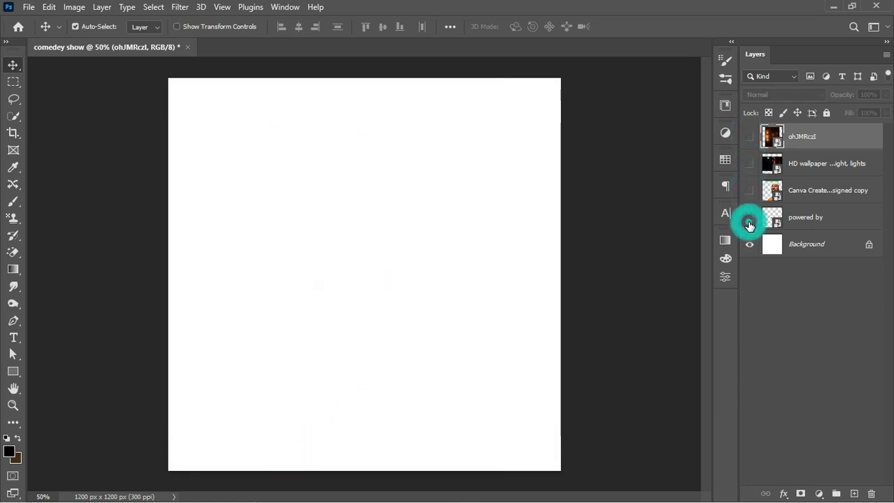
Step: Move the ohJMRczI and HD wallpaper lights layers together directly above the Background and make both visible
shift+click(813, 172)
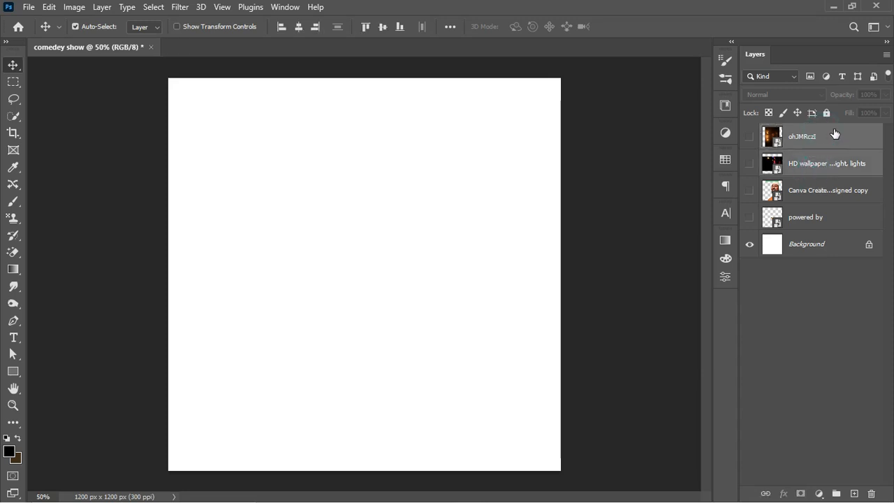
drag(834, 134, 807, 227)
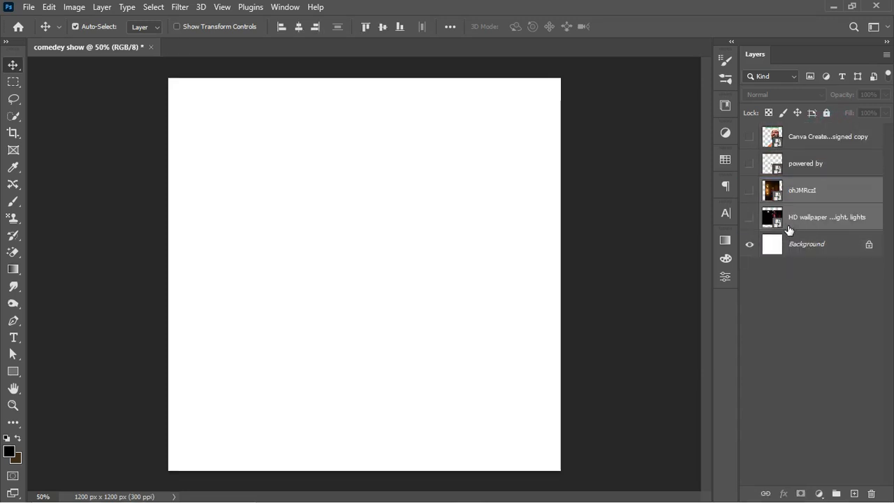
click(749, 191)
click(750, 217)
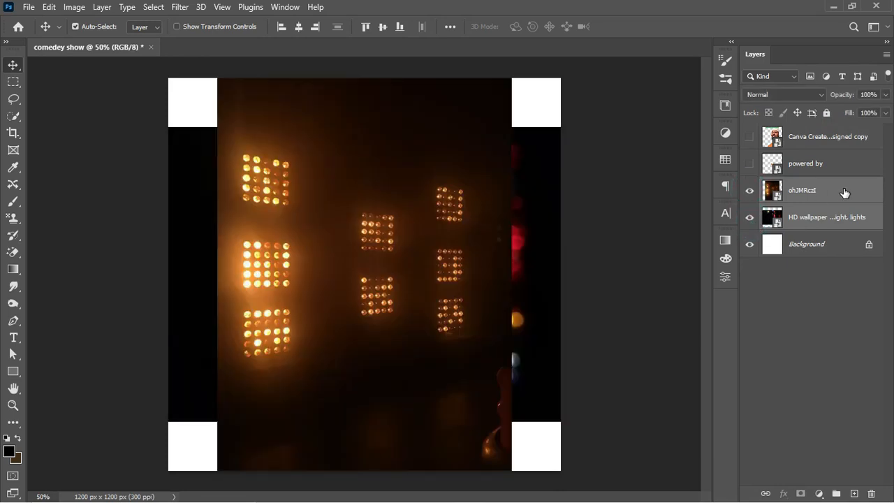
Step: Compare the two light images and reorder ohJMRczI beneath the HD wallpaper lights layer
click(750, 192)
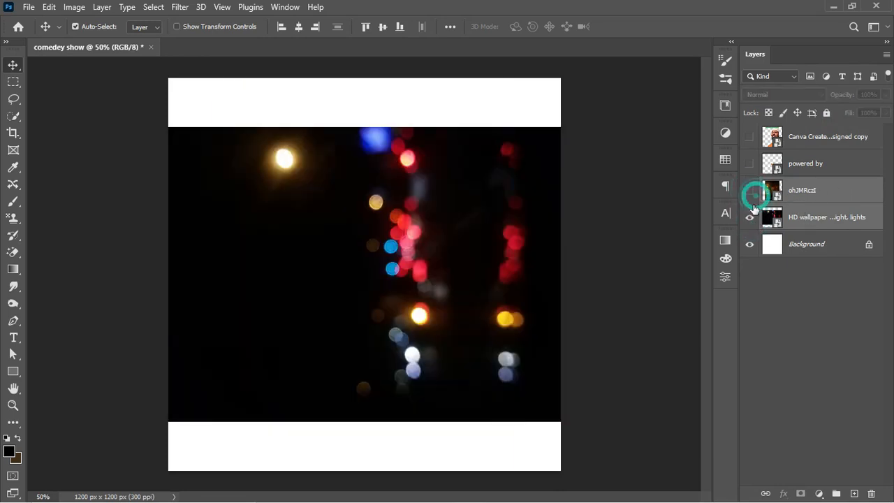
click(749, 191)
drag(826, 191, 824, 231)
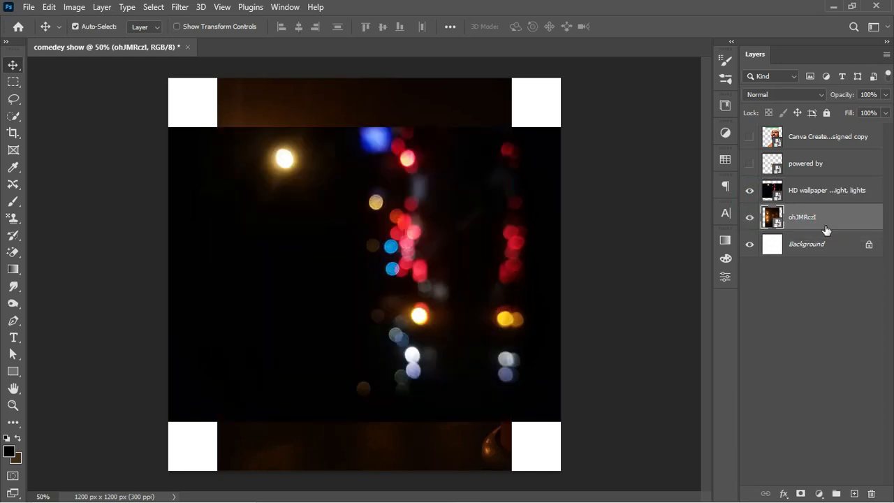
Step: Hide the HD wallpaper lights layer and scale ohJMRczI to about 57%, positioning it to cover the whole canvas
click(750, 190)
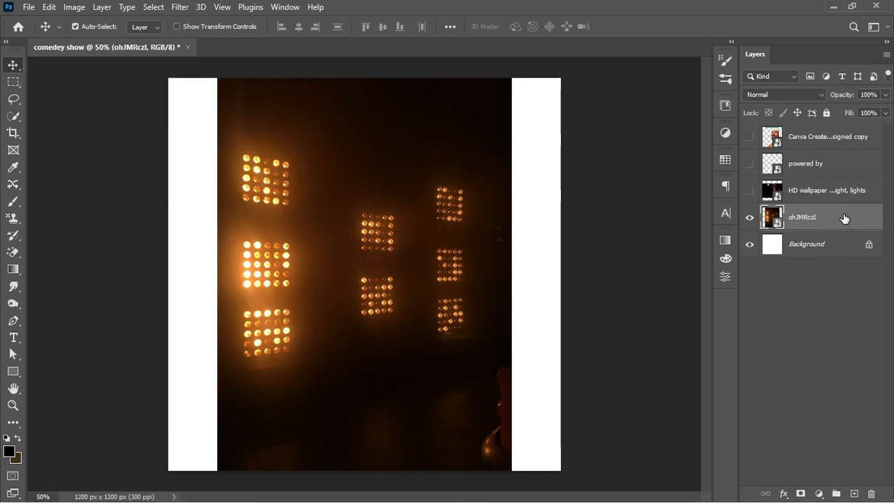
key(ctrl+t)
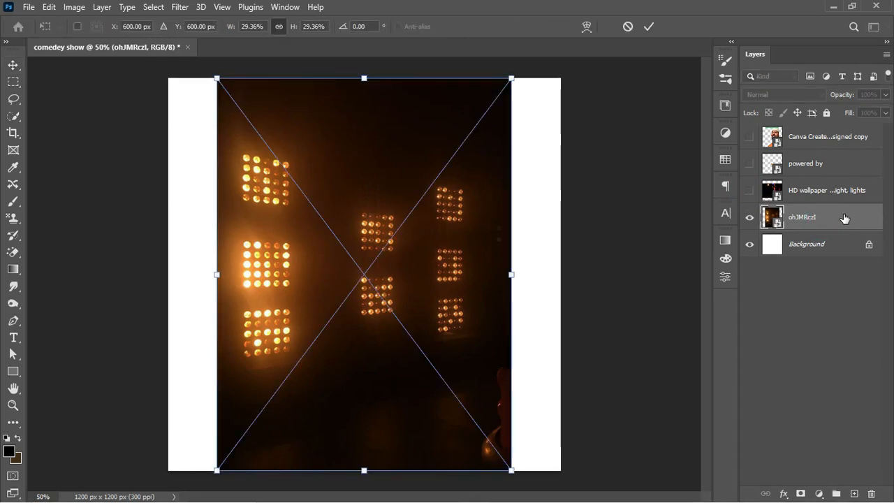
drag(512, 274, 650, 285)
drag(474, 241, 534, 272)
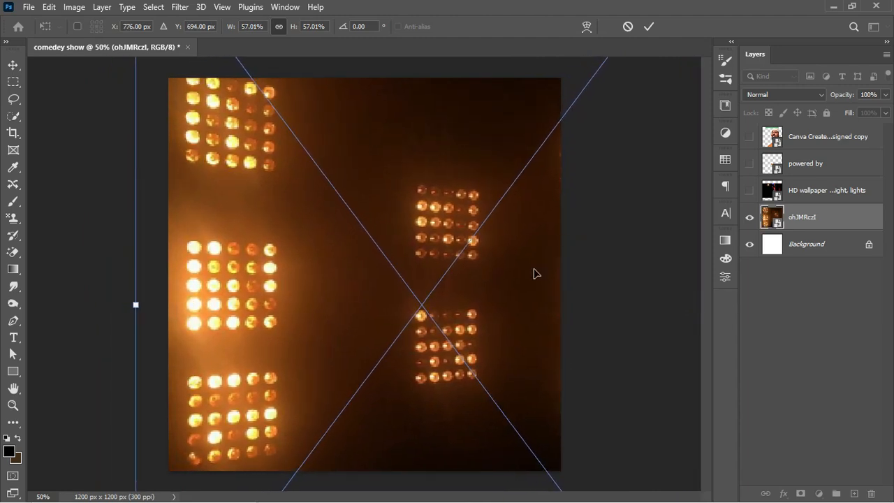
click(649, 27)
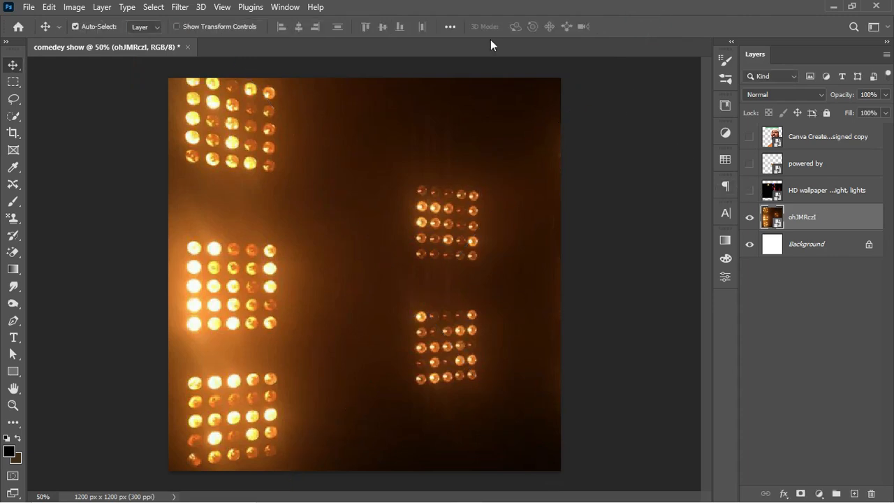
Step: Apply a Gaussian Blur with a 4.8-pixel radius to ohJMRczI, compare it on and off, and collapse its smart filters
click(180, 8)
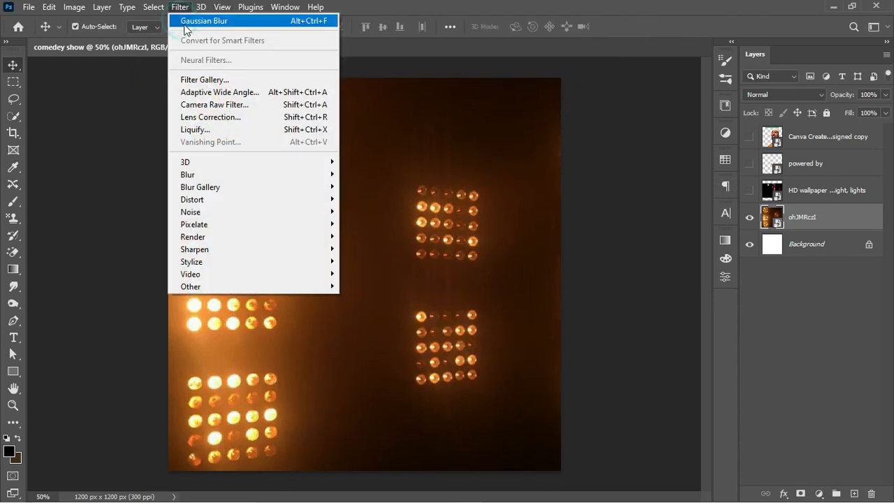
mouse_move(249, 175)
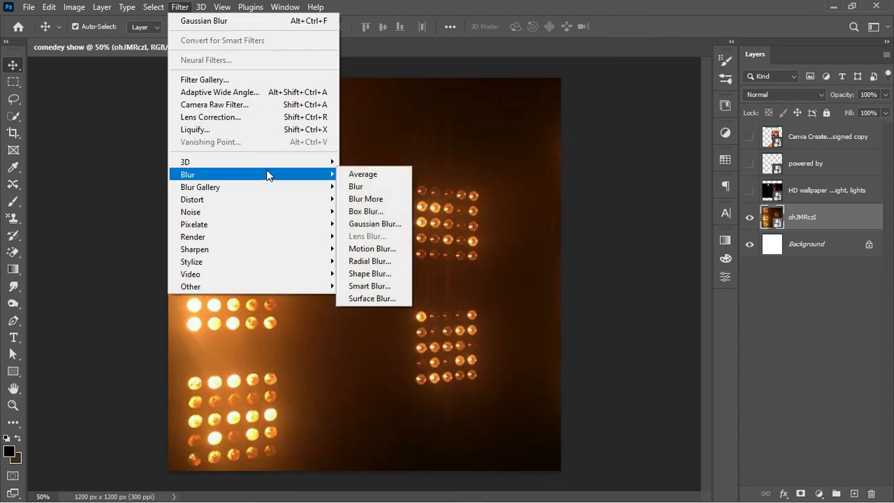
click(376, 224)
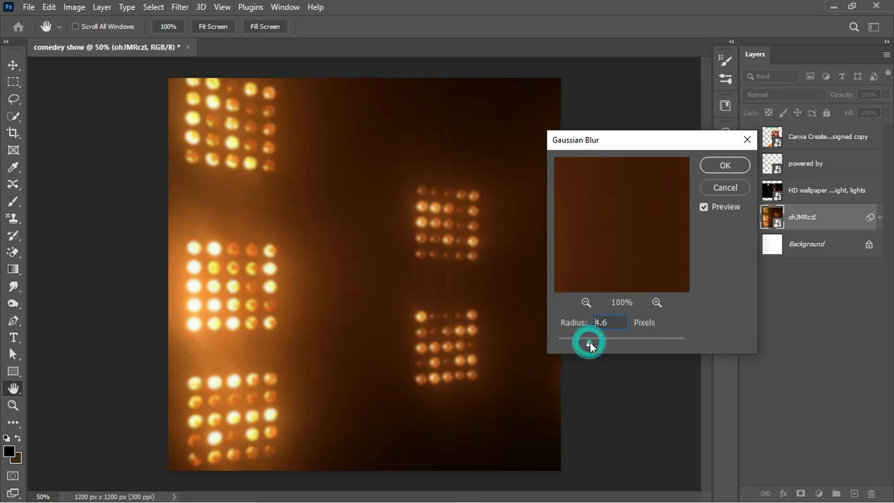
drag(591, 342, 592, 342)
click(725, 166)
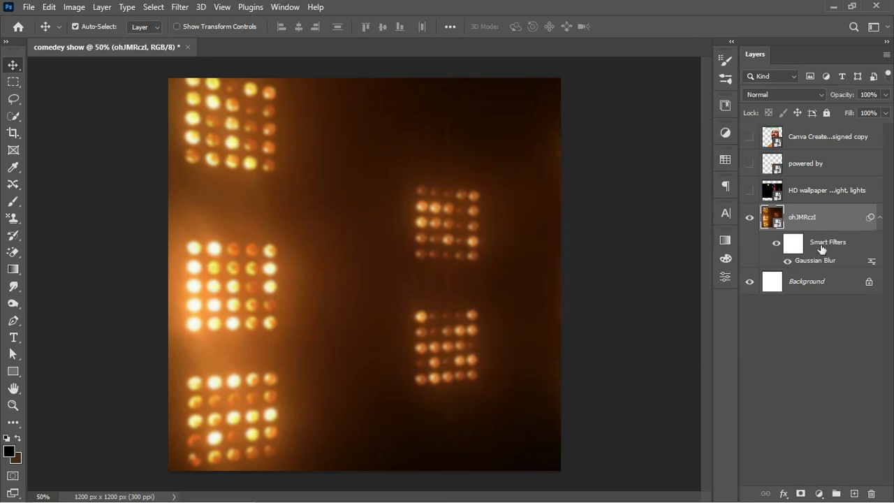
click(788, 261)
click(788, 262)
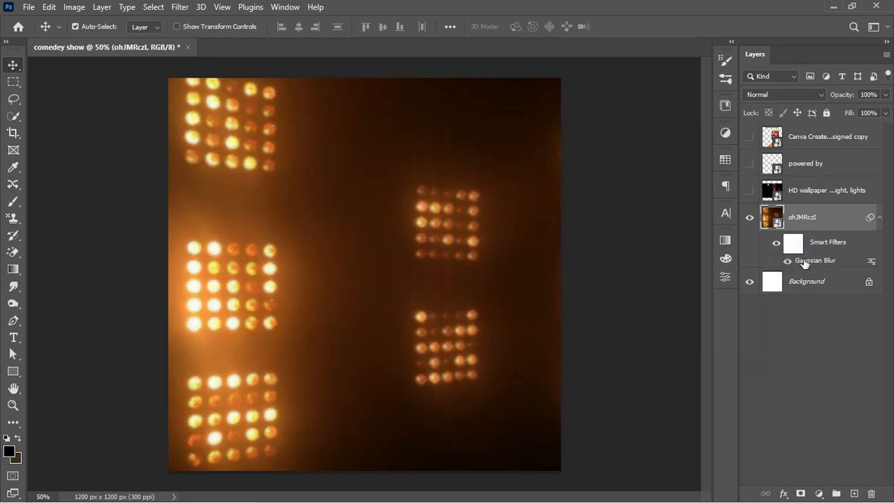
click(878, 219)
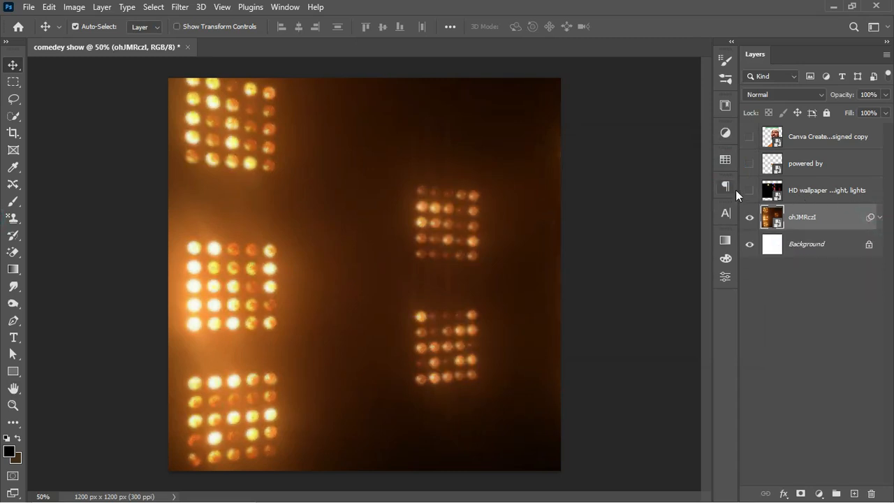
Step: Show the HD wallpaper lights layer, scale it to about 10.93%, and shift it left and up to fill the canvas
click(751, 193)
click(818, 195)
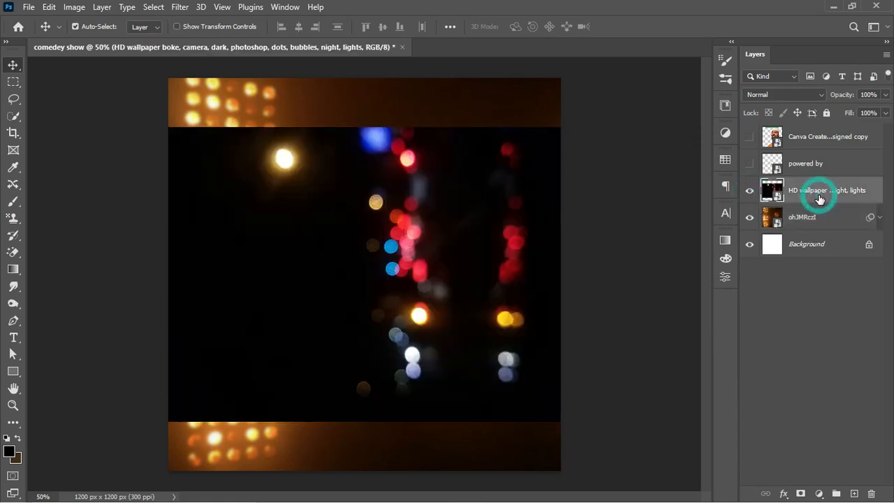
key(ctrl+t)
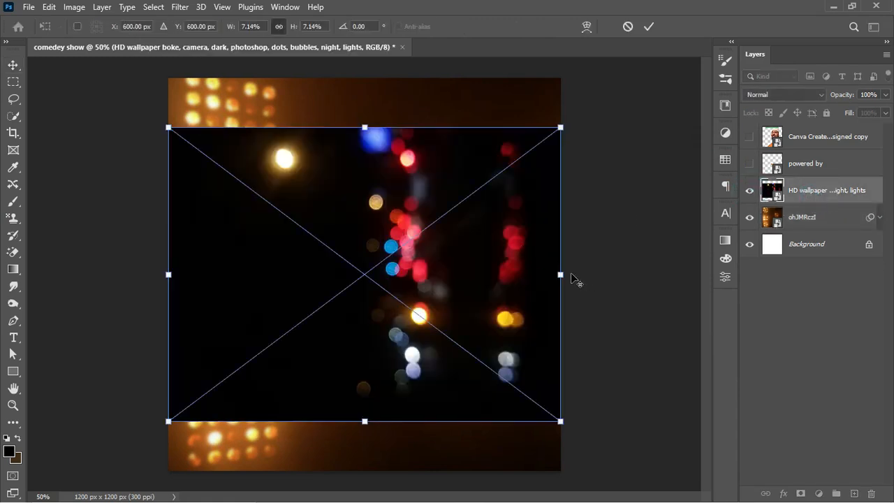
drag(561, 274, 665, 288)
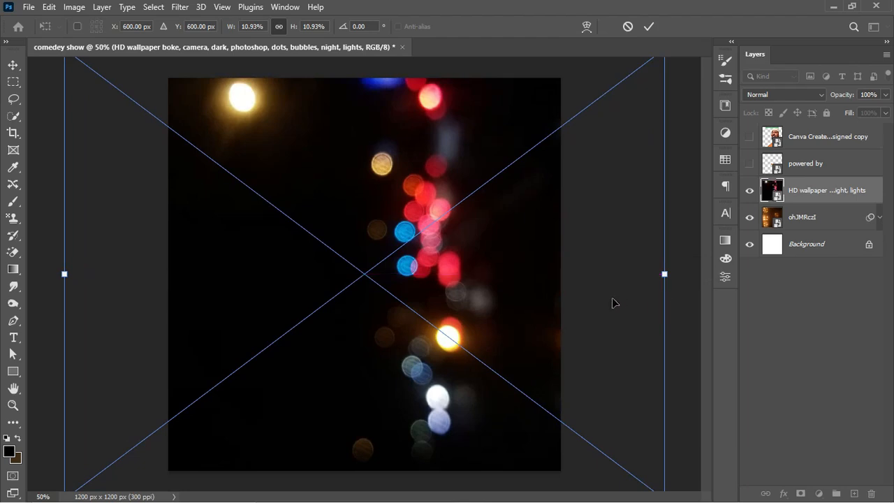
drag(585, 297, 508, 272)
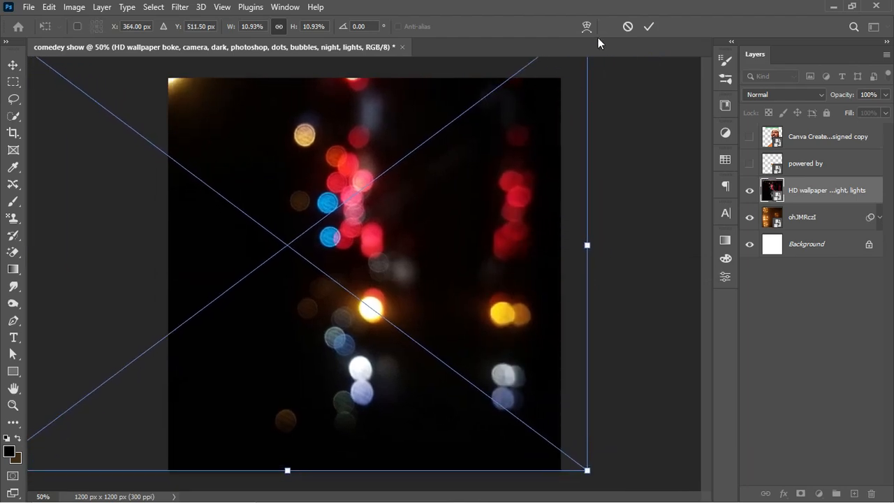
drag(487, 201, 498, 196)
click(648, 27)
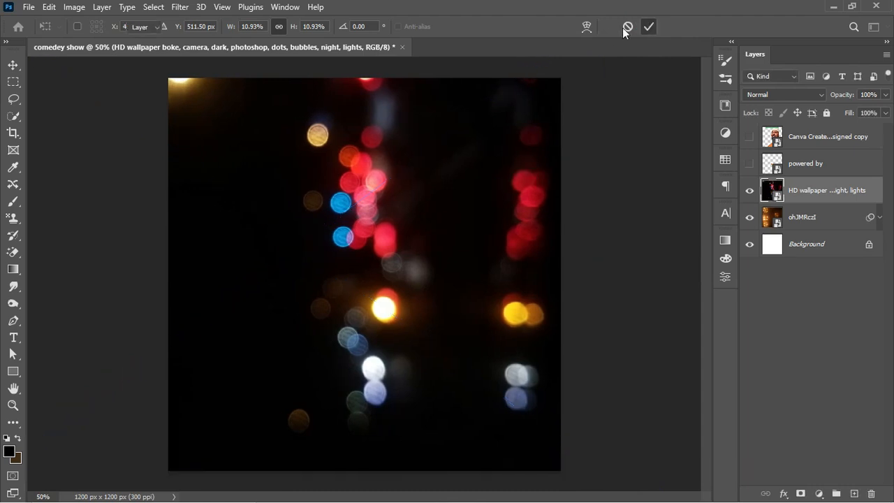
Step: Apply a stronger Gaussian Blur to the HD wallpaper lights layer so its light dots melt into soft glows, and collapse its smart filters
click(180, 8)
mouse_move(278, 178)
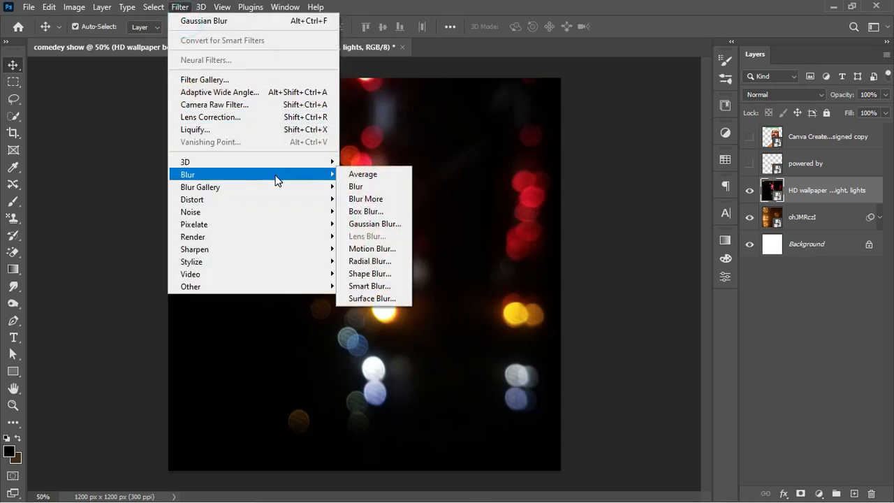
click(404, 223)
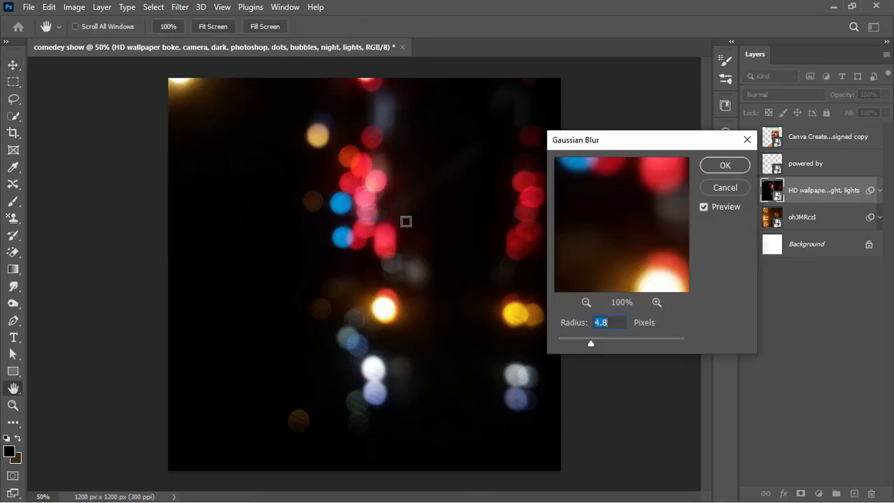
drag(680, 147, 642, 88)
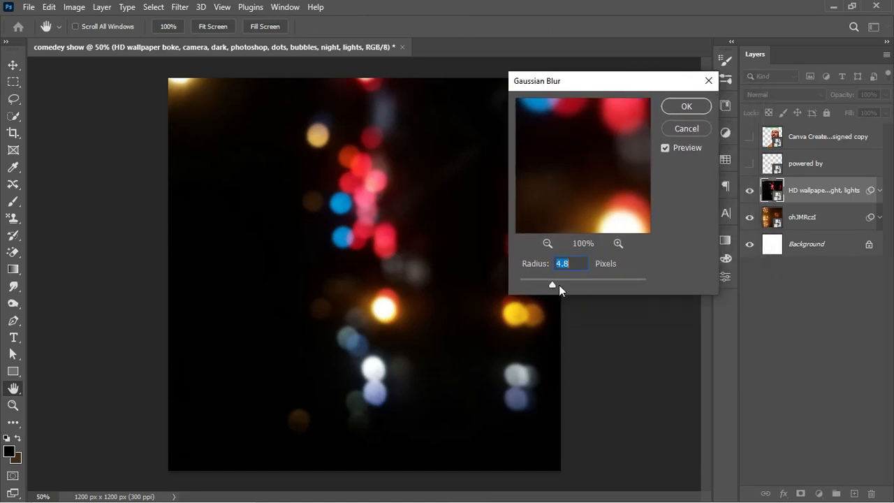
drag(571, 284, 582, 282)
click(693, 108)
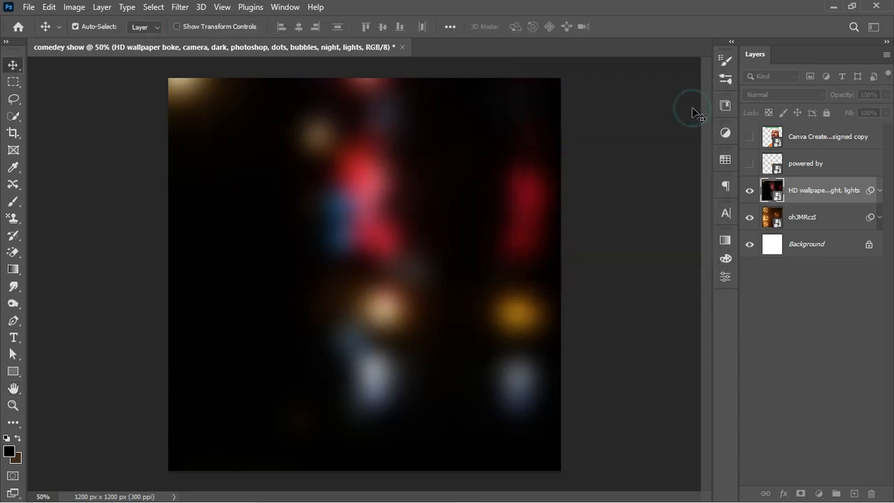
click(880, 192)
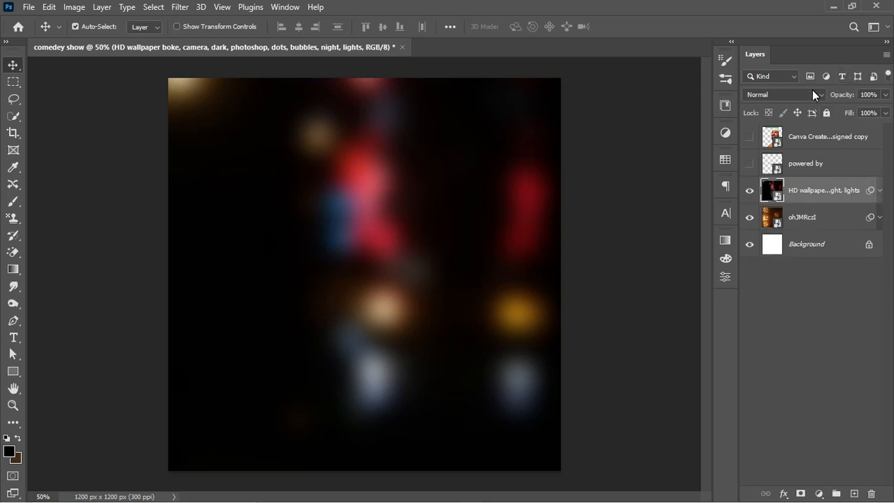
Step: Set the HD wallpaper lights layer's blend mode to Screen
click(814, 94)
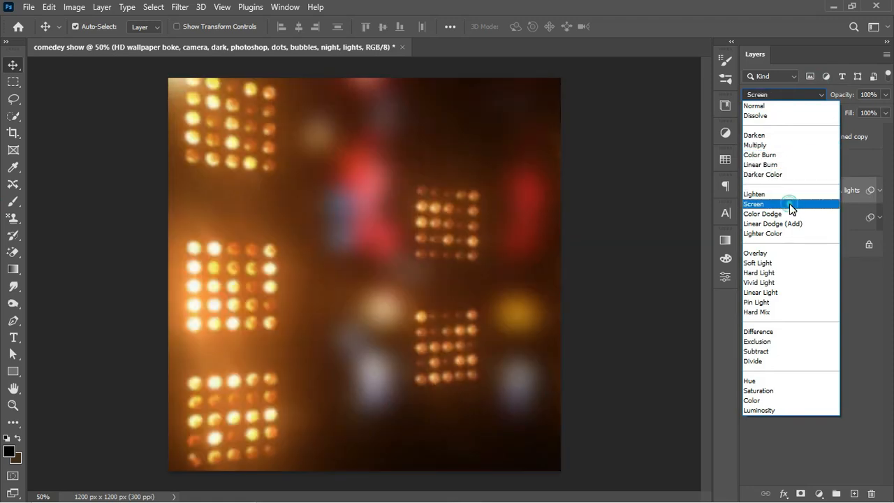
click(791, 204)
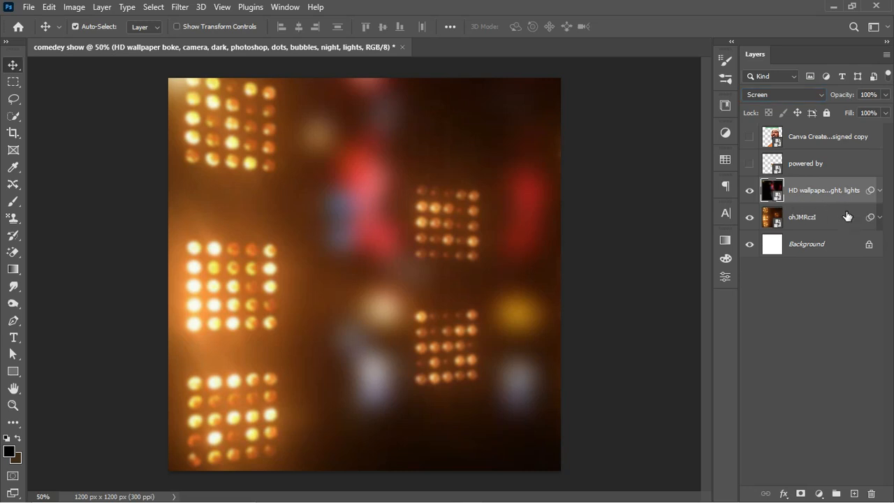
Step: Create a new layer named noise in Soft Light mode, filled with the Soft-Light-neutral 50% gray
key(ctrl+shift+n)
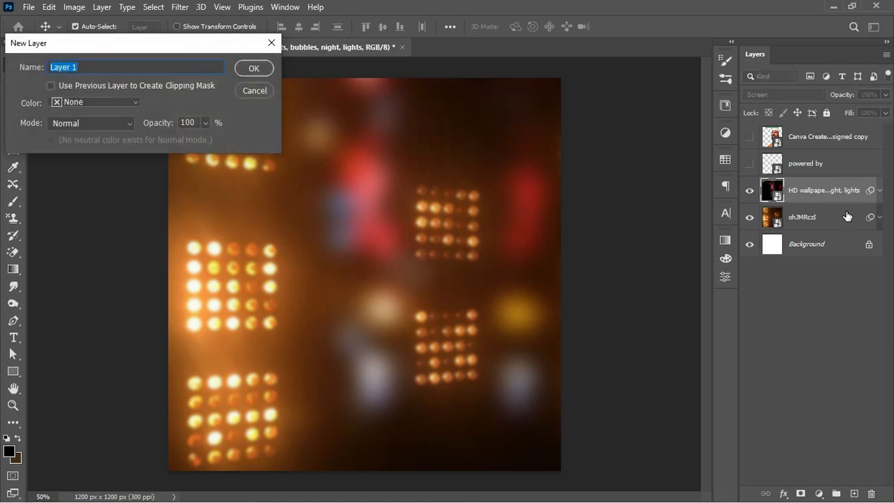
text(noise)
click(98, 125)
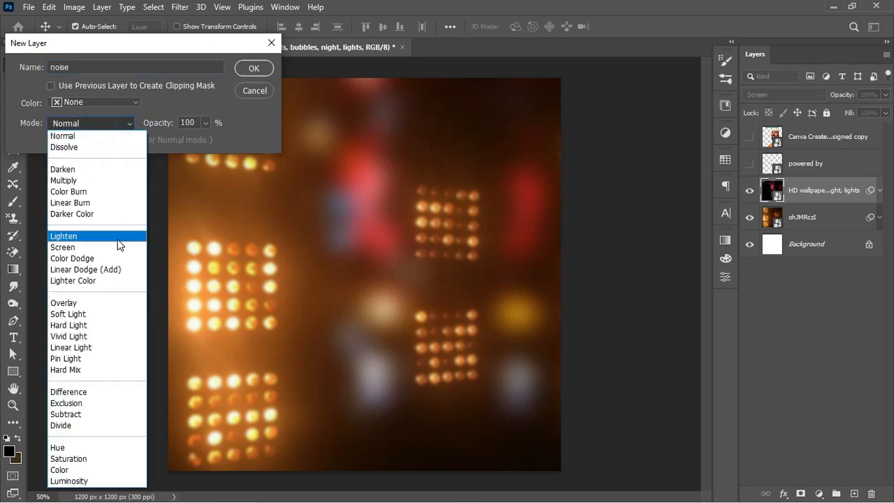
click(95, 315)
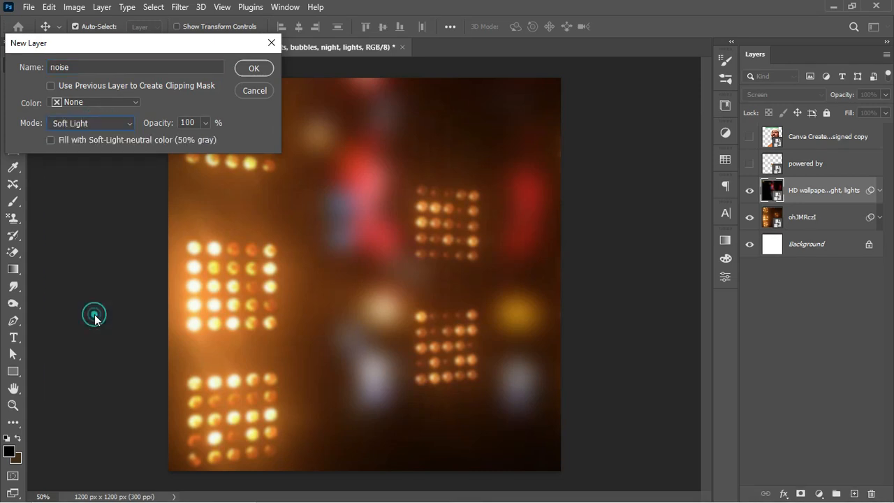
click(148, 141)
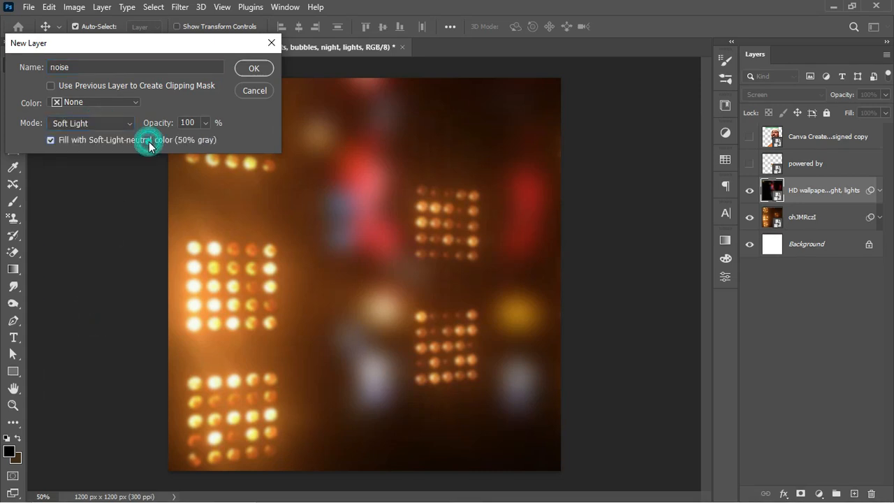
click(255, 69)
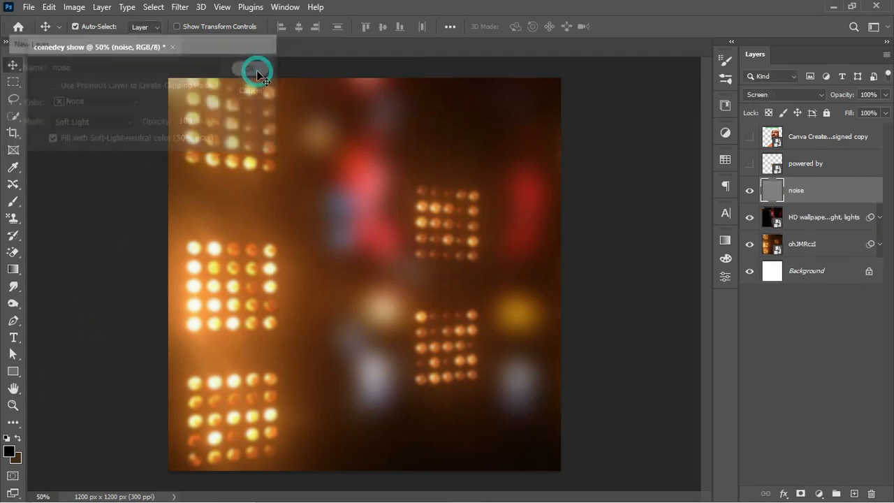
Step: Convert the noise layer to a smart object, apply 4.87% uniform monochromatic Add Noise, and collapse its smart filters
right_click(846, 193)
click(765, 202)
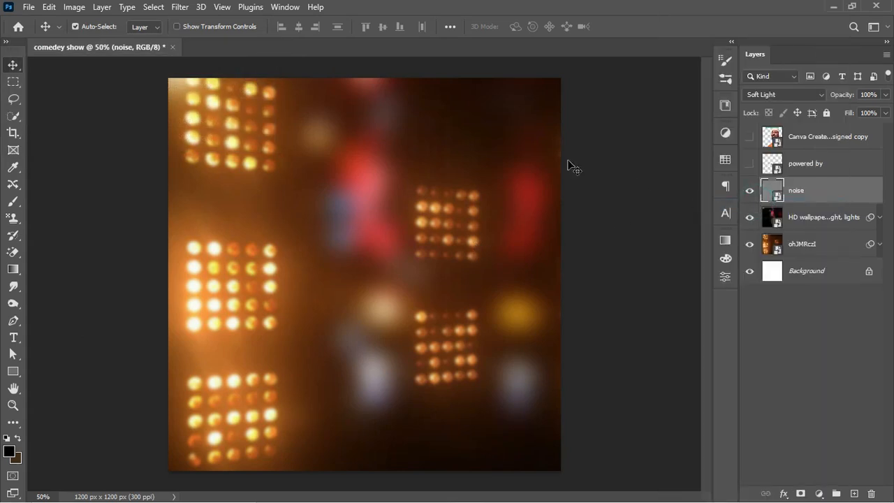
click(180, 7)
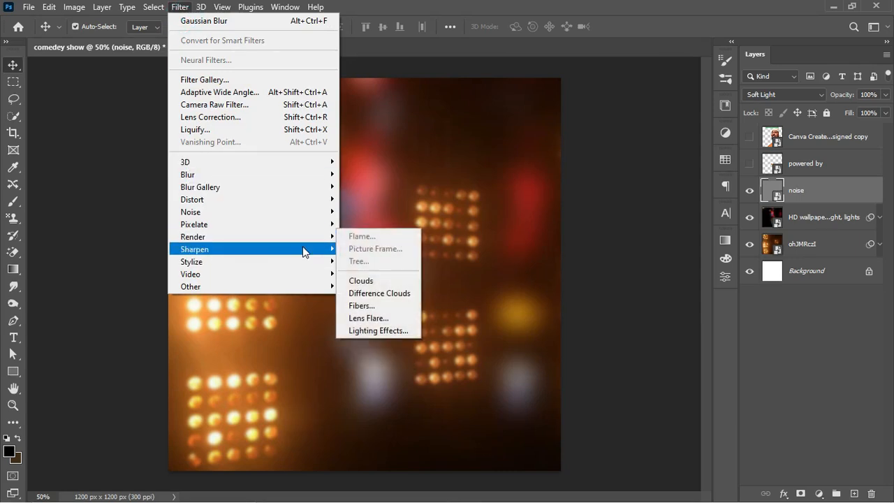
mouse_move(311, 214)
click(366, 212)
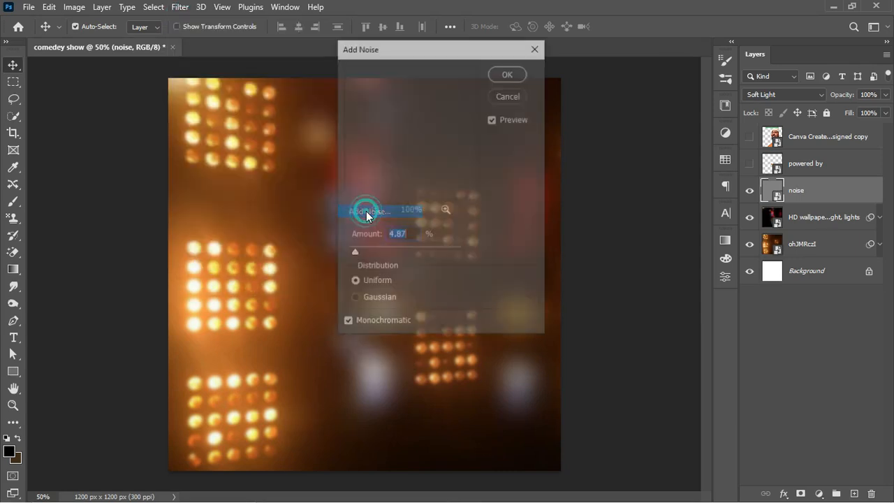
click(412, 234)
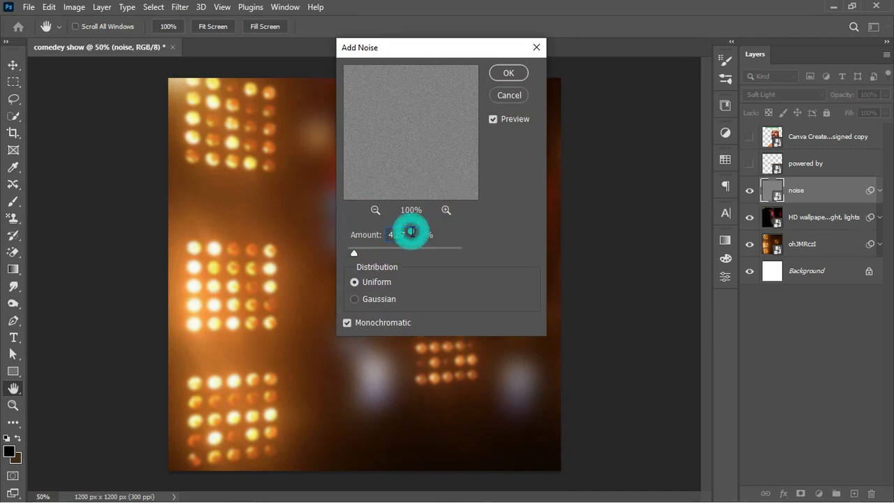
click(508, 73)
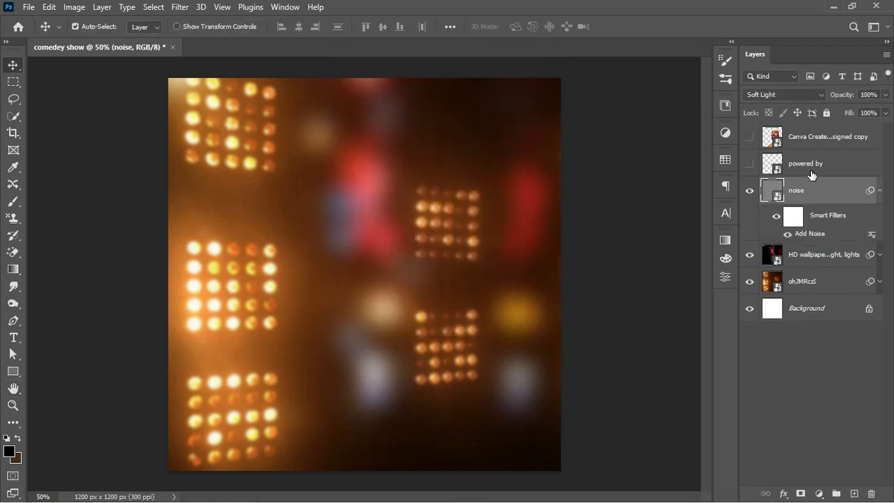
click(879, 191)
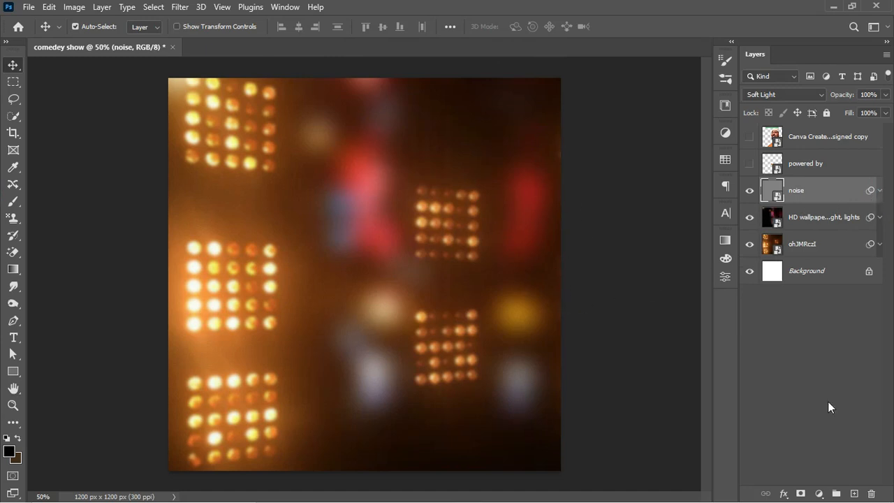
Step: Add a Hue/Saturation adjustment above the noise layer with Hue +130 and Saturation +35 to tint the background green
click(822, 494)
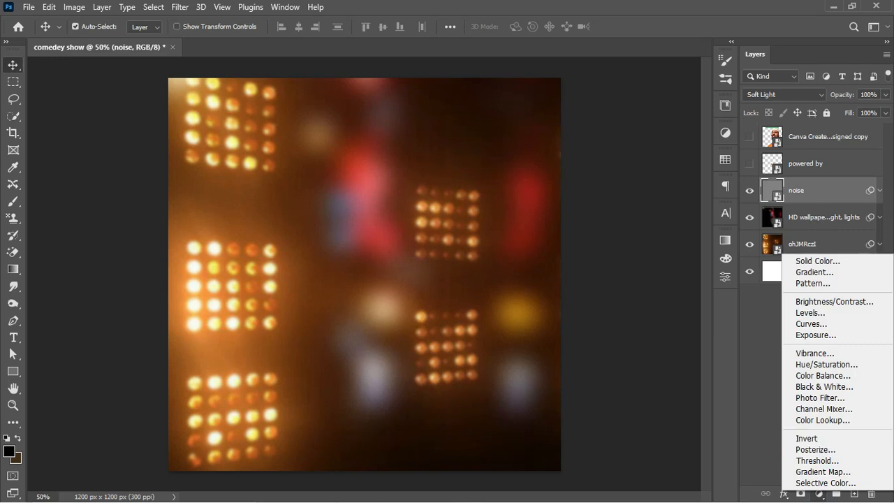
click(820, 494)
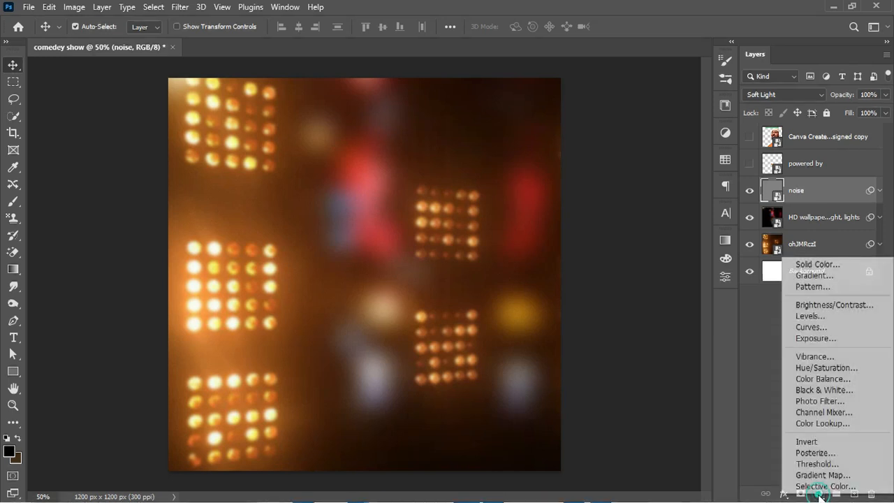
click(817, 368)
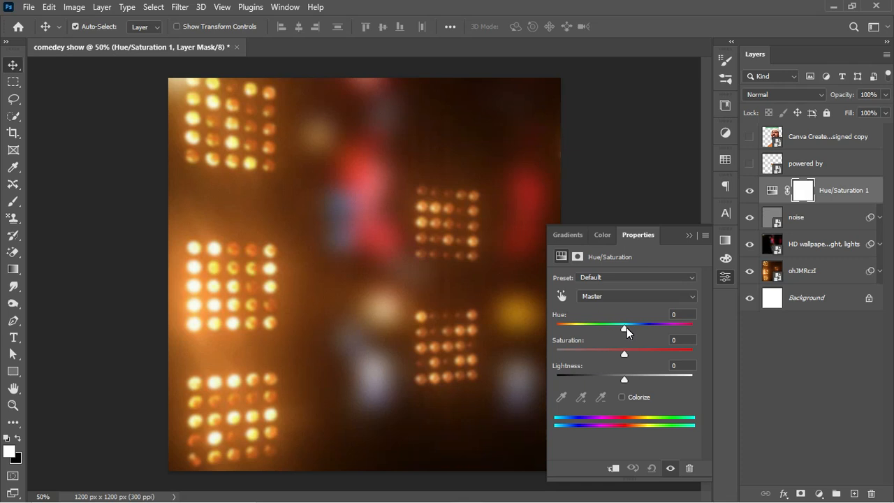
drag(627, 327, 678, 329)
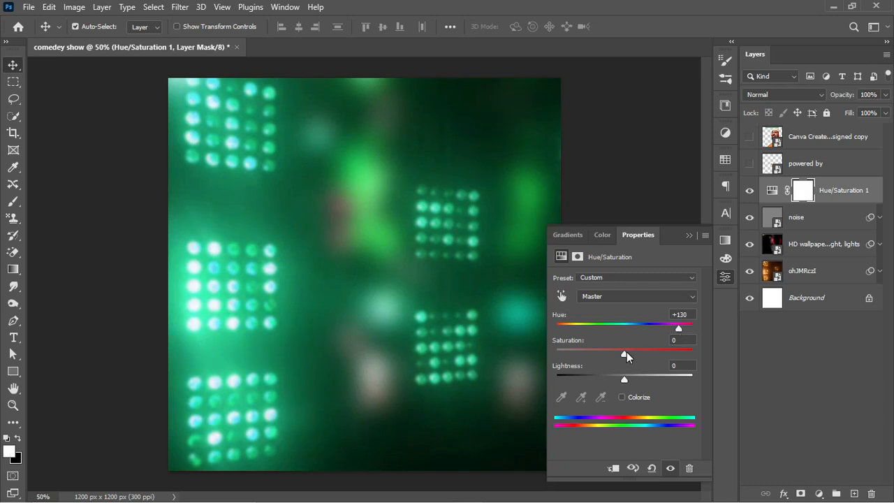
drag(627, 352, 648, 352)
Step: Group the layers from Hue/Saturation 1 down to ohJMRczI and name the group BG
click(769, 190)
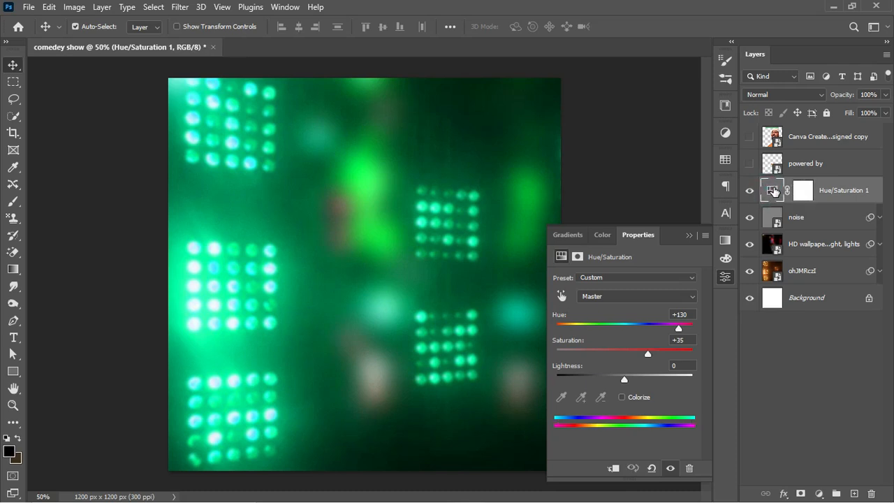
shift+click(829, 276)
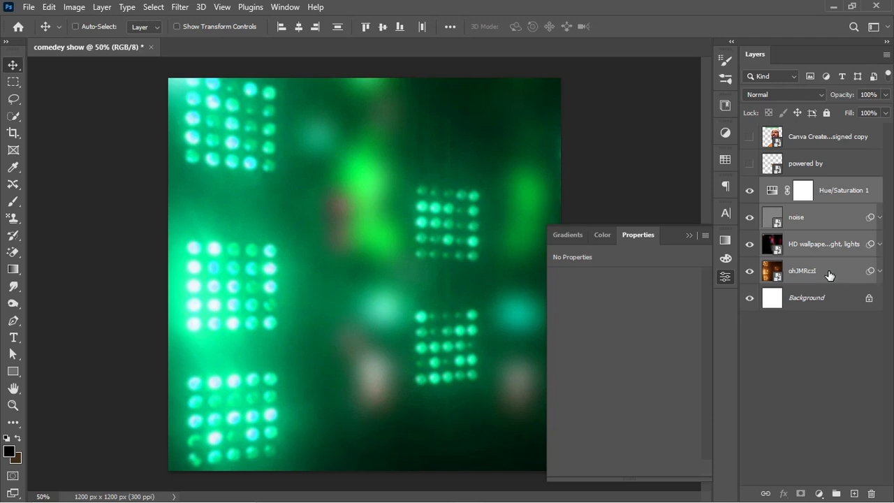
key(ctrl+g)
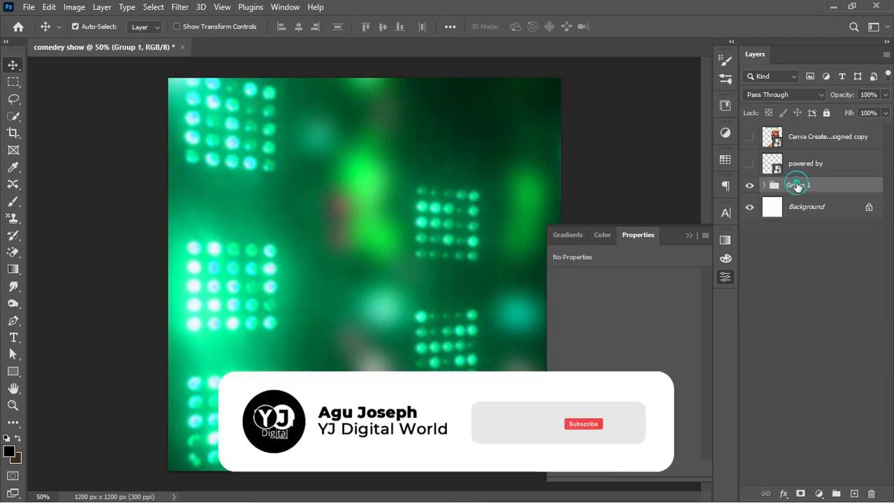
double_click(797, 185)
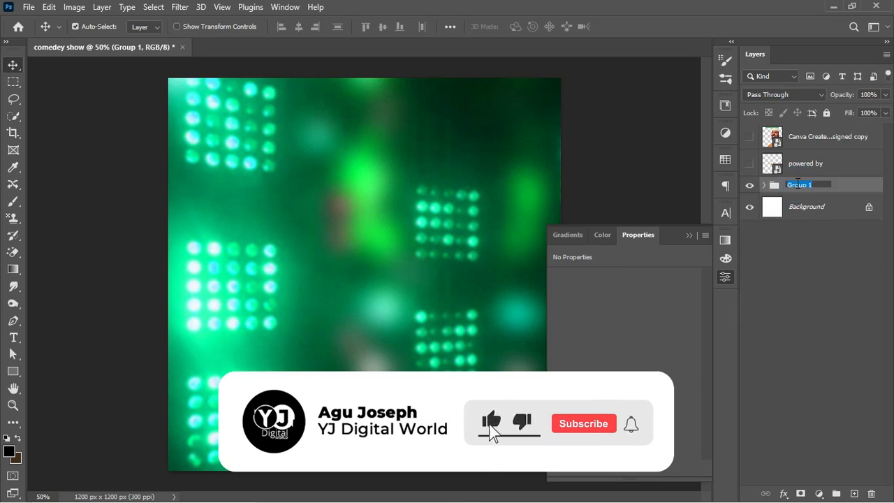
text(BG)
key(Return)
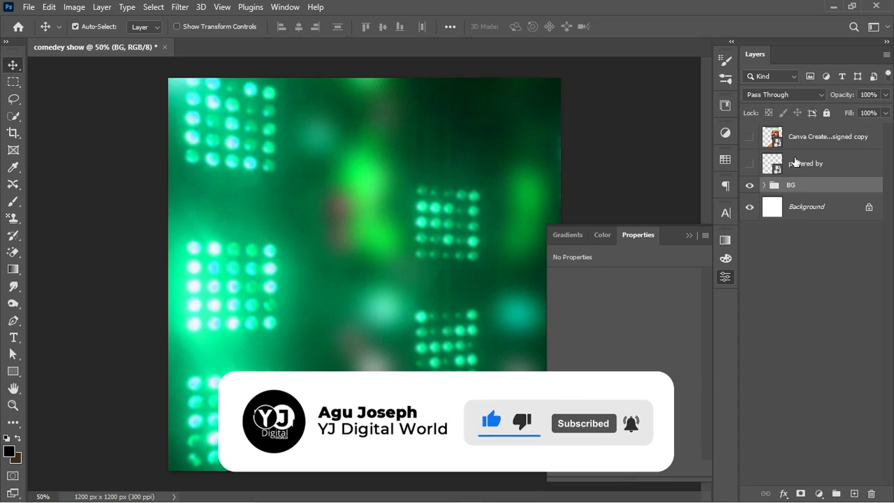
Step: Place the portrait layer directly above the BG group, show it, and move the man right and up to about X 404, Y -60 px
drag(814, 139, 814, 172)
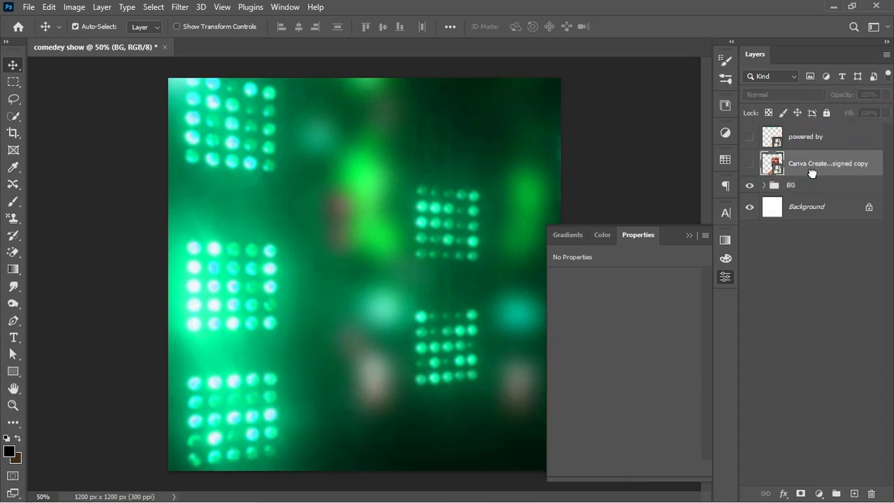
click(749, 167)
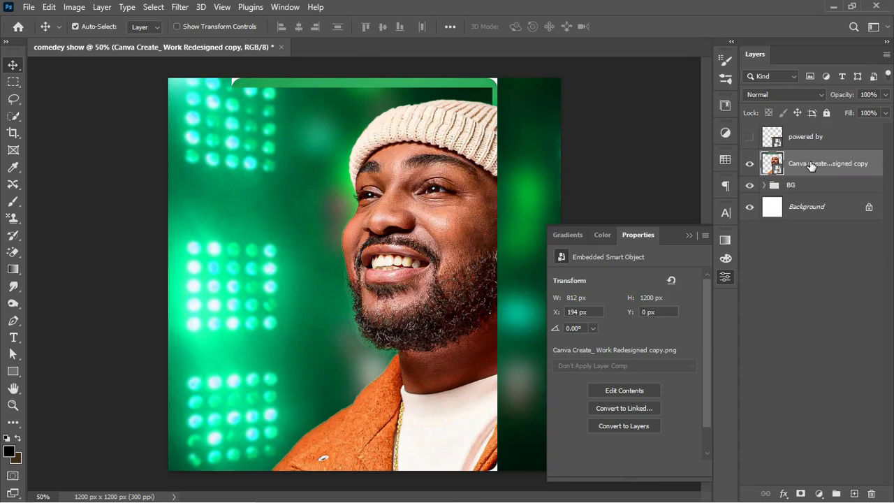
drag(446, 156, 511, 139)
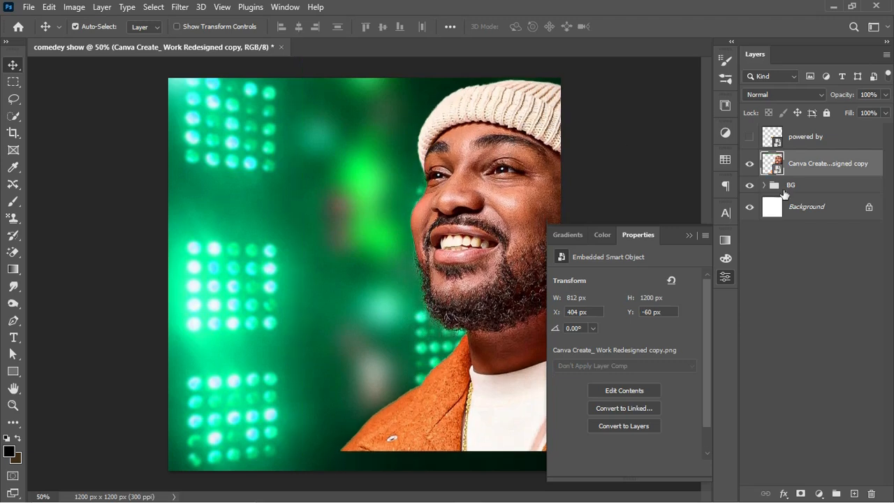
Step: Convert the portrait layer to a smart object and enlarge it to about 836 × 1236 px towards the canvas's lower edge
right_click(835, 165)
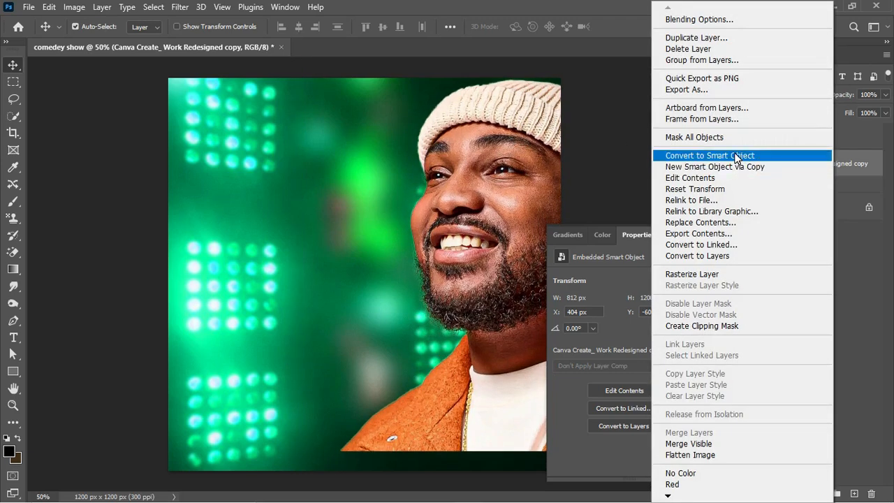
click(735, 153)
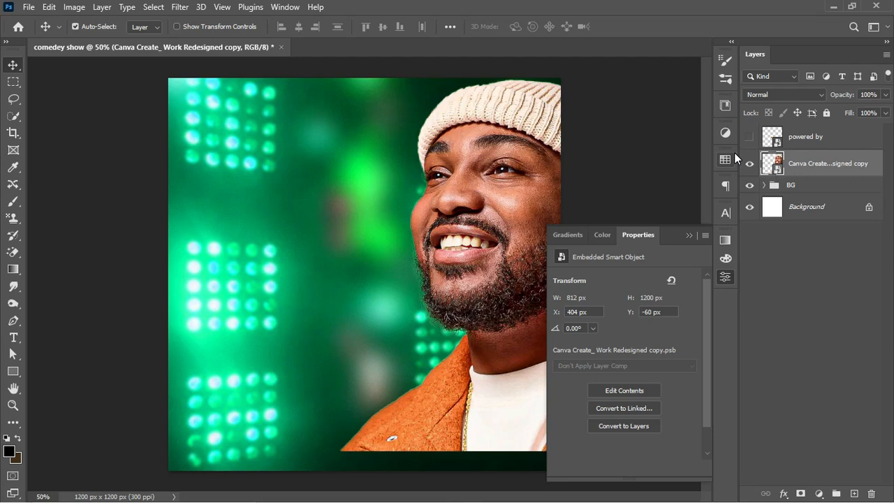
key(ctrl+t)
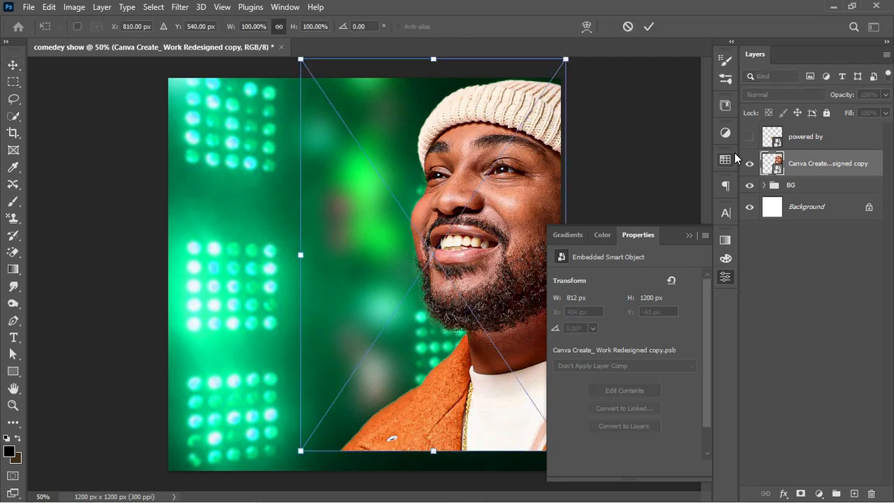
drag(300, 450, 287, 467)
key(Return)
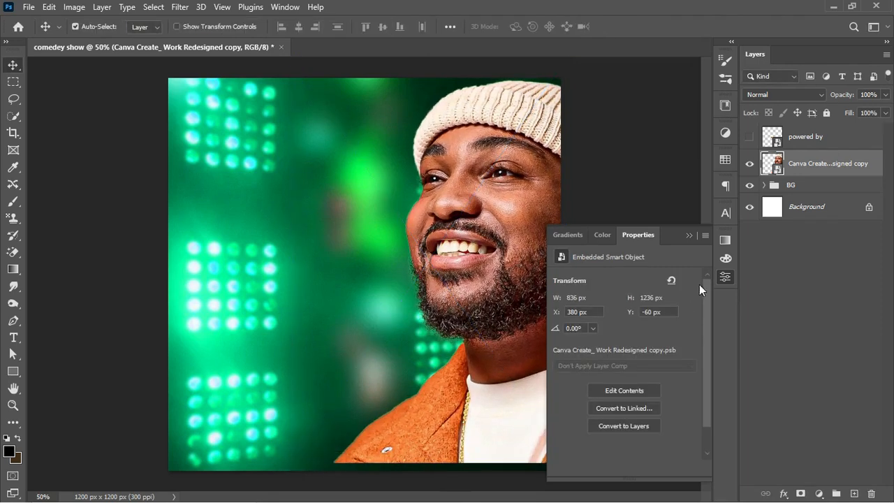
click(688, 237)
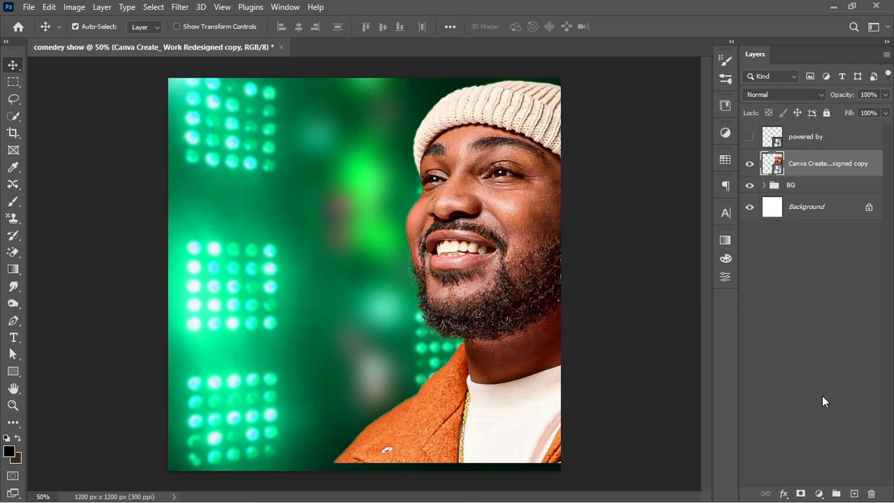
Step: Add a Hue/Saturation adjustment clipped to the portrait, setting the Reds to Saturation -100 and Lightness +100
click(820, 492)
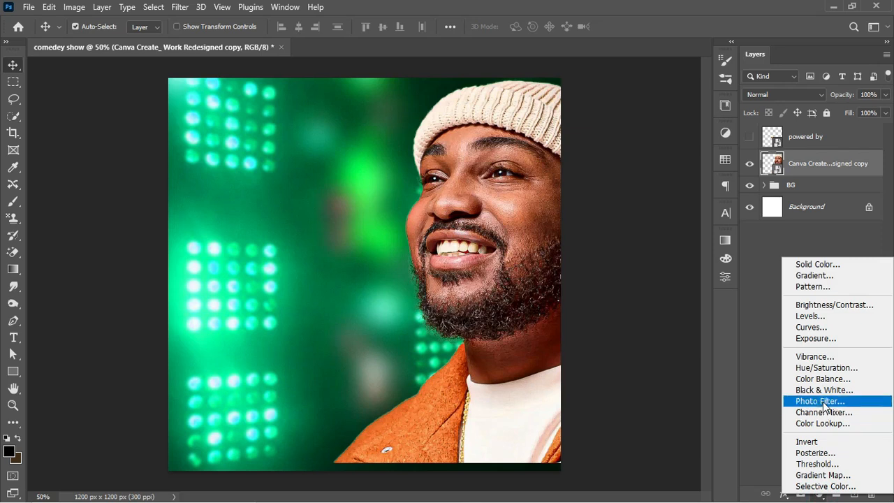
click(823, 369)
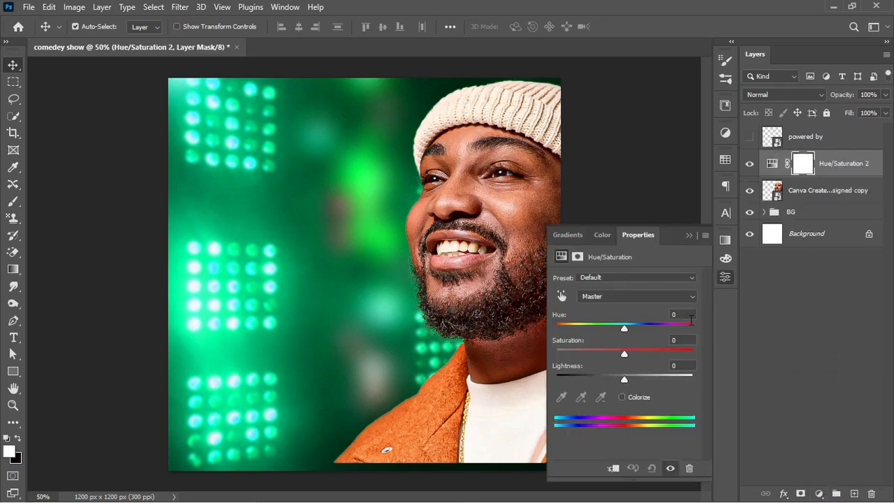
click(613, 467)
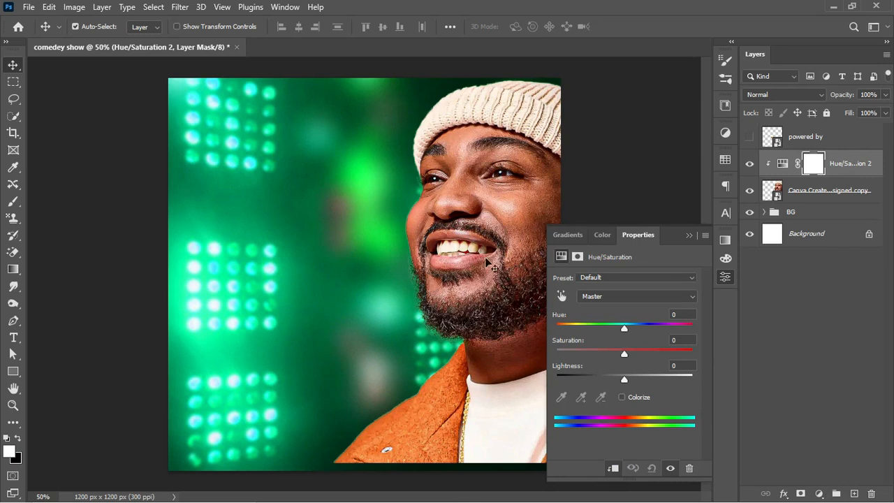
click(561, 296)
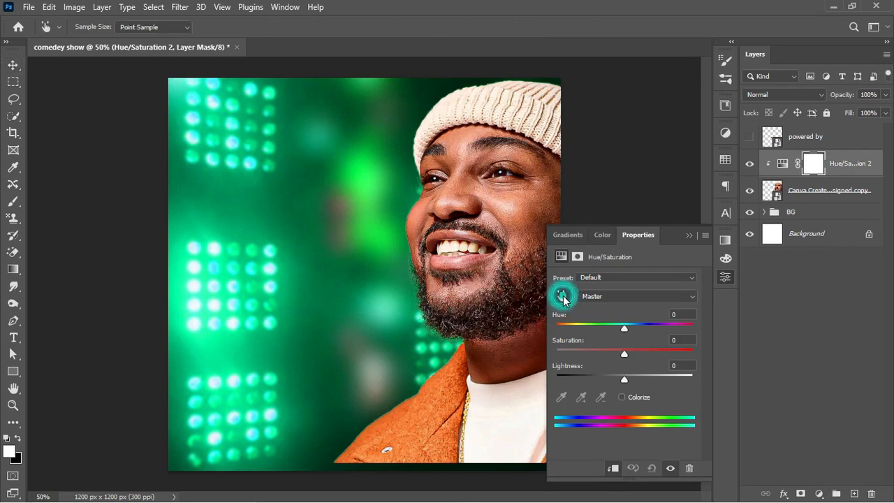
click(460, 241)
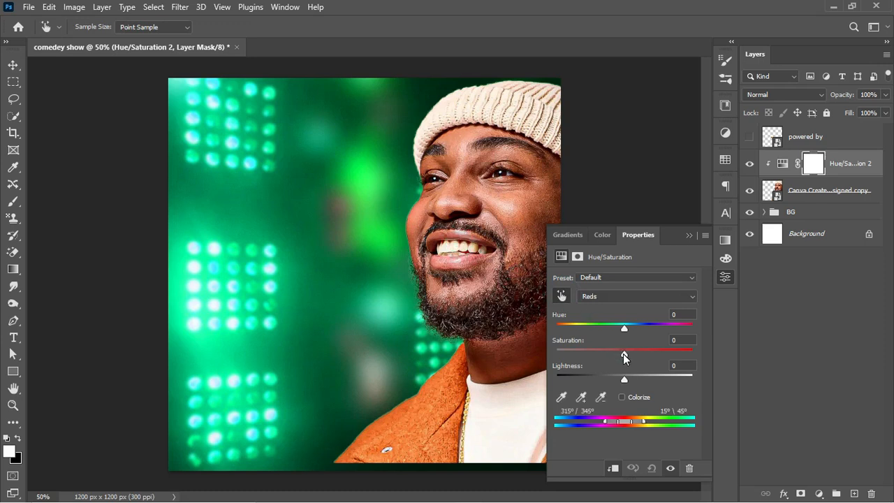
drag(623, 354, 557, 356)
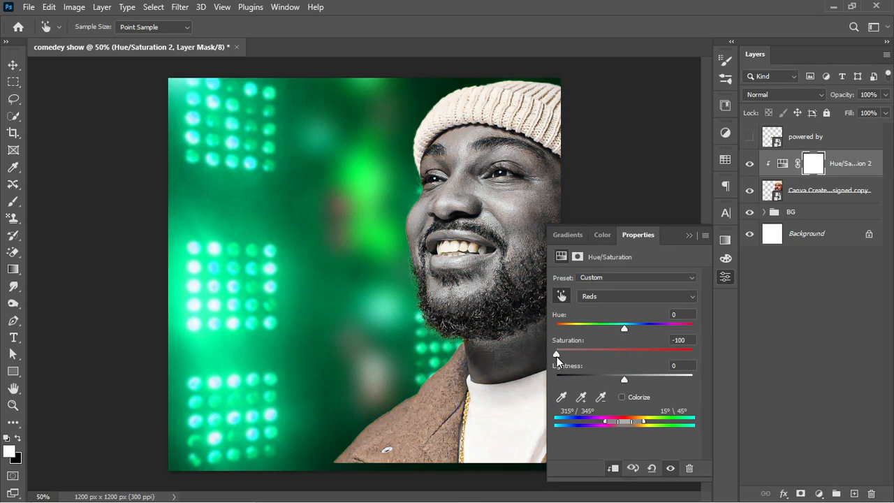
drag(625, 380, 692, 377)
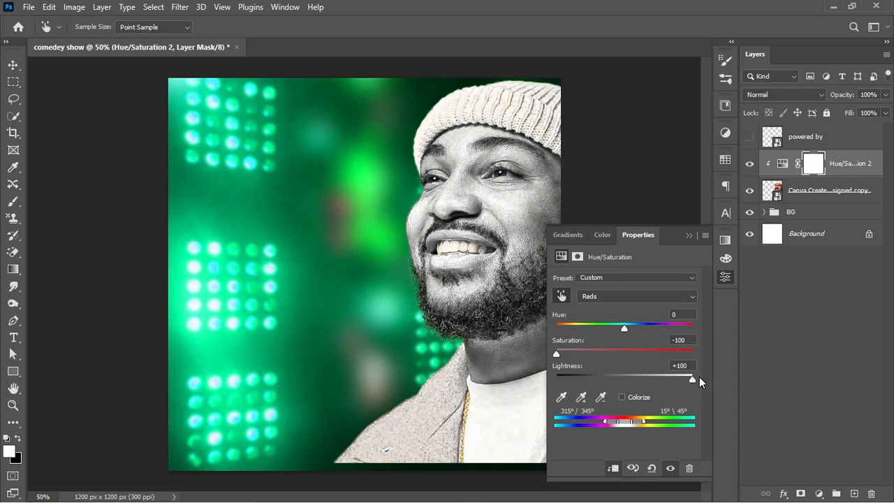
Step: Invert the Hue/Saturation 2 mask to black and choose a 45 px Soft Round brush with white for painting on it
click(813, 167)
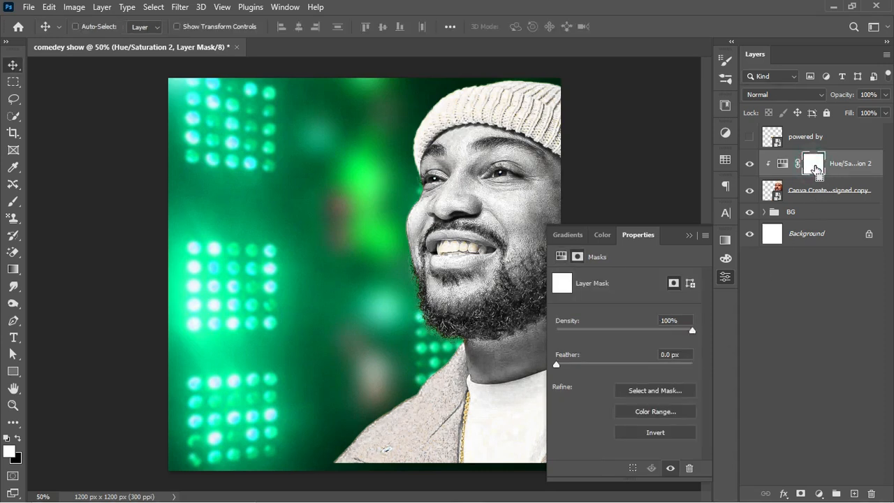
key(ctrl+i)
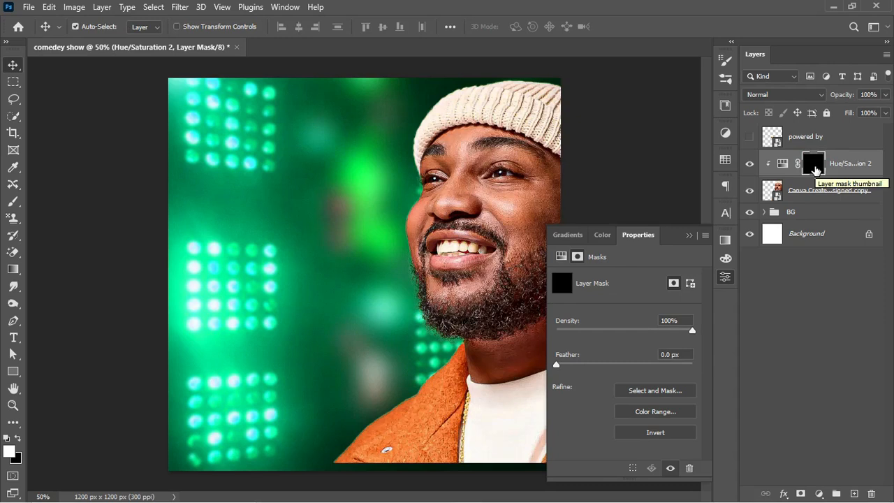
click(11, 205)
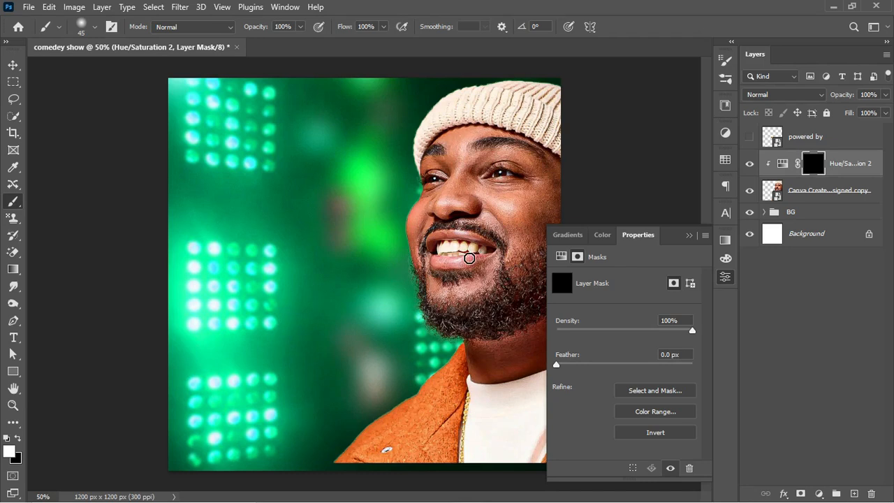
right_click(450, 250)
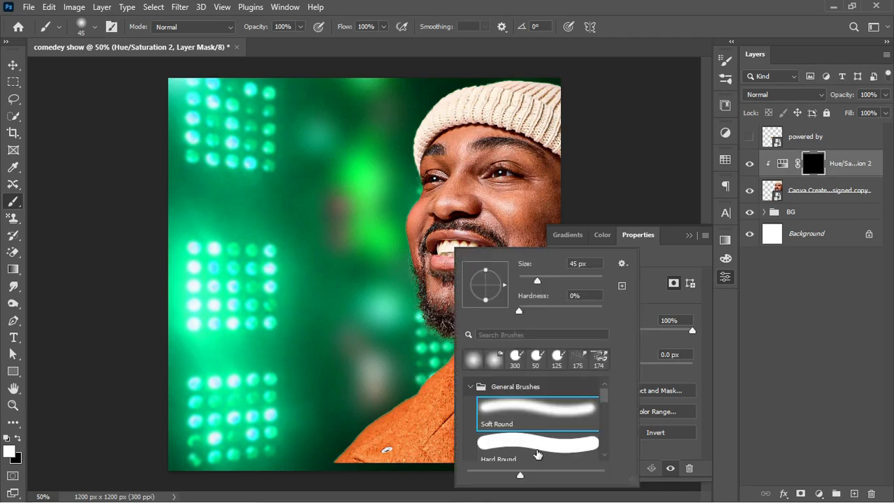
click(563, 412)
click(810, 165)
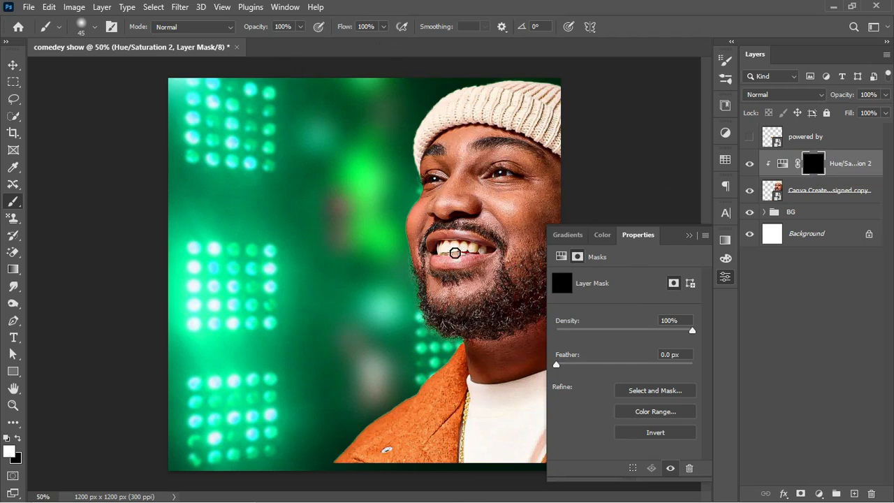
Step: Paint white over the man's teeth on the mask, reducing the brush to 25 px, to whiten only the teeth
mouse_move(454, 253)
mouse_down()
mouse_move(466, 249)
mouse_move(436, 249)
mouse_move(455, 251)
mouse_up()
key(ctrl+z)
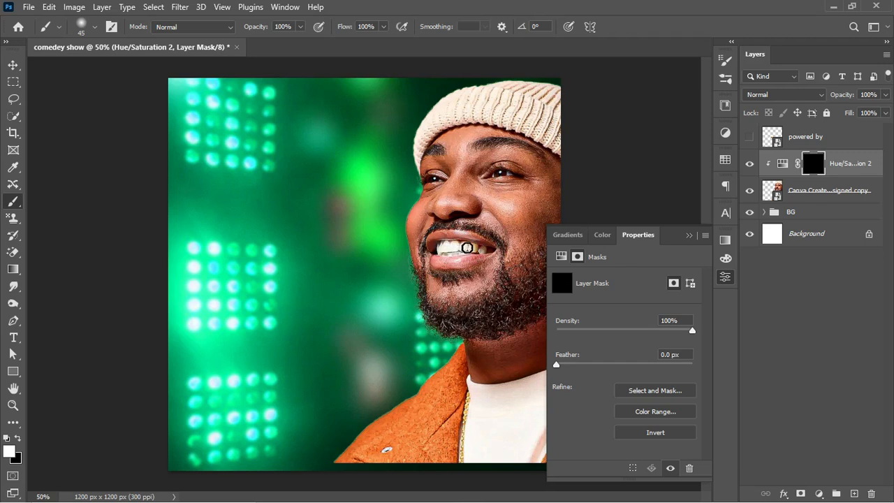
key(bracketleft)
drag(468, 248, 482, 250)
click(481, 251)
drag(463, 253, 458, 255)
click(444, 254)
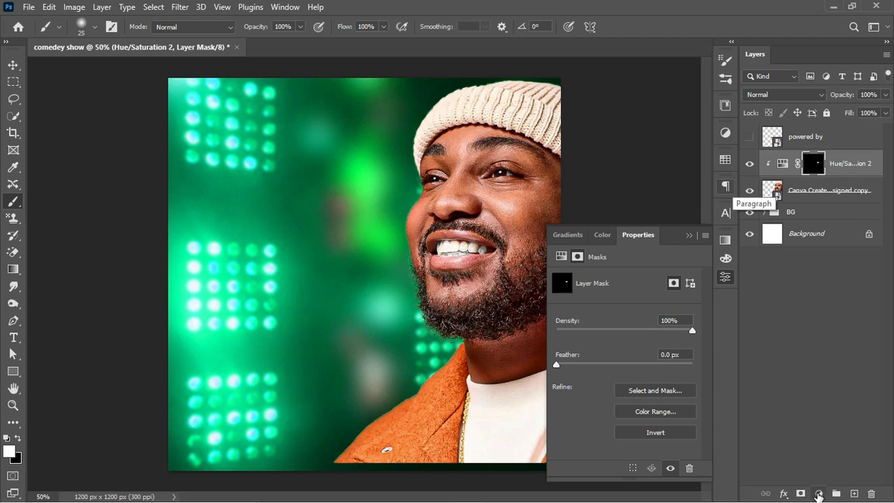
Step: Add a Curves adjustment above Hue/Saturation 2 and brighten it with a curve point at Input 158, Output 205
click(819, 493)
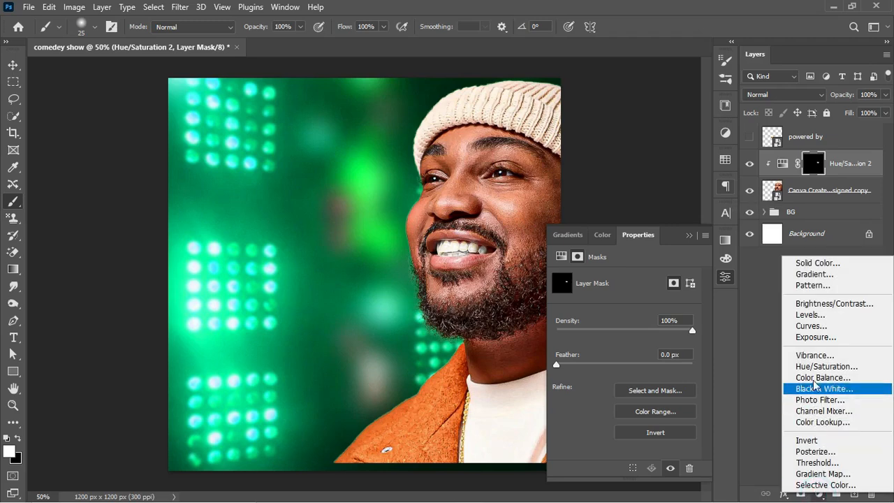
click(812, 325)
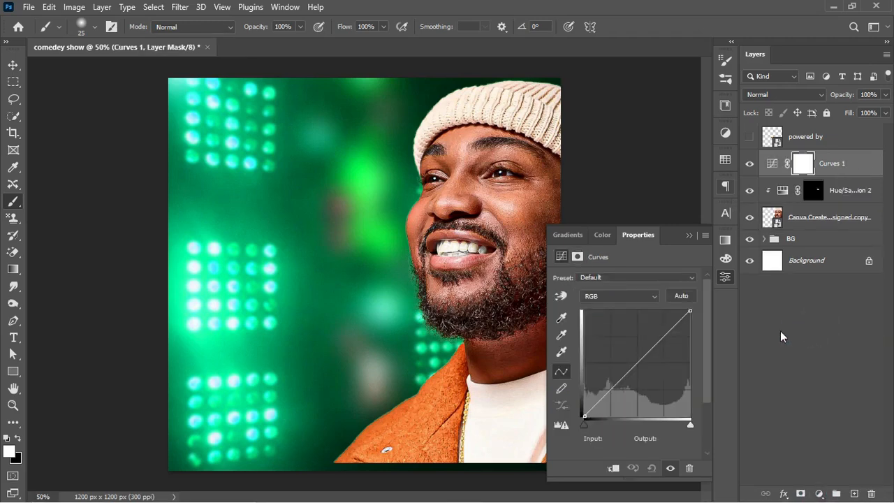
drag(661, 339, 651, 331)
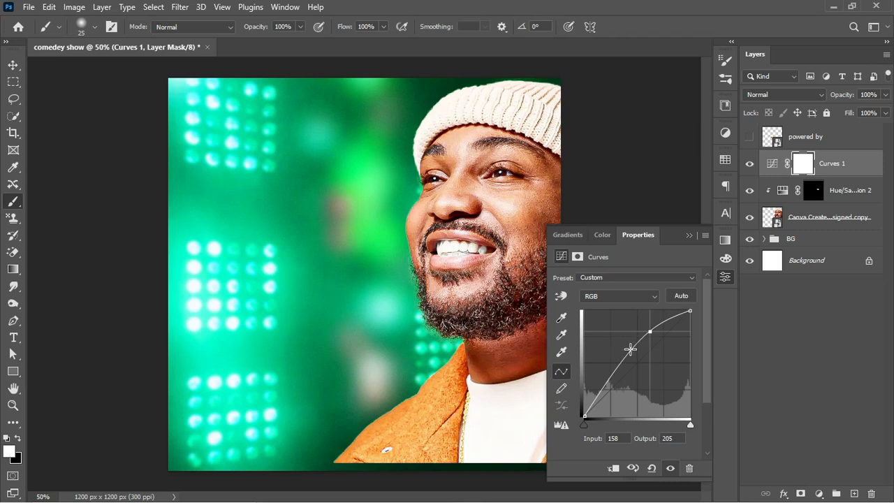
click(600, 390)
drag(600, 390, 610, 401)
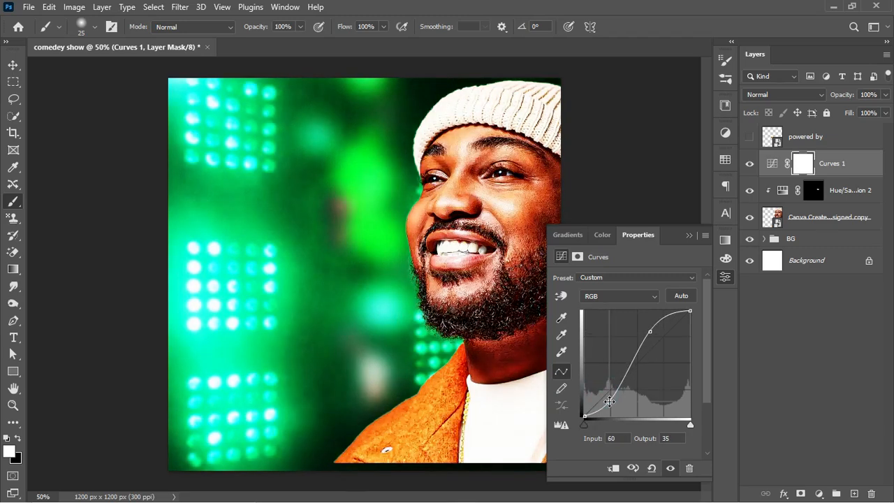
key(Delete)
Step: Invert the Curves 1 mask to black and clip the adjustment to the portrait below
mouse_move(649, 331)
mouse_down()
mouse_move(649, 323)
mouse_move(650, 332)
mouse_up()
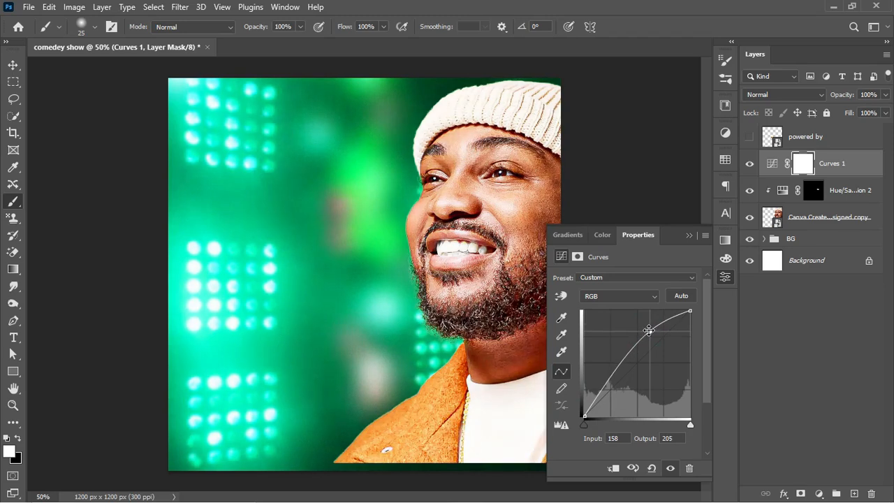
key(ctrl+i)
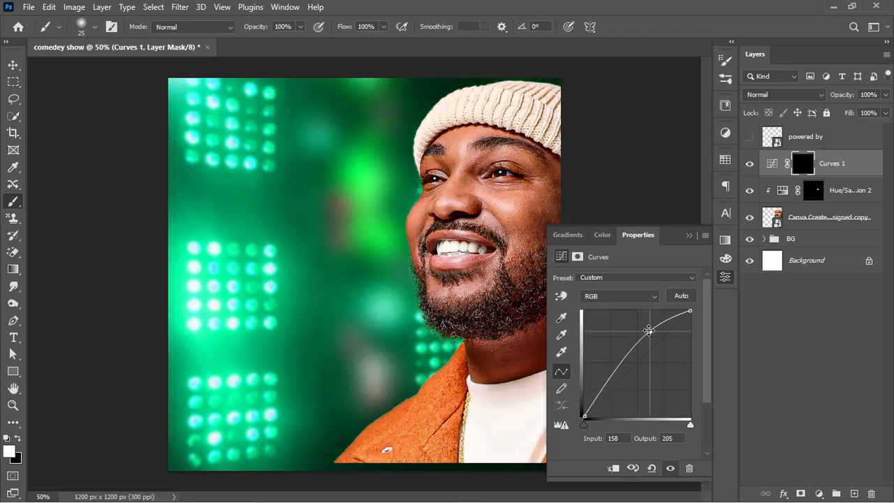
click(613, 468)
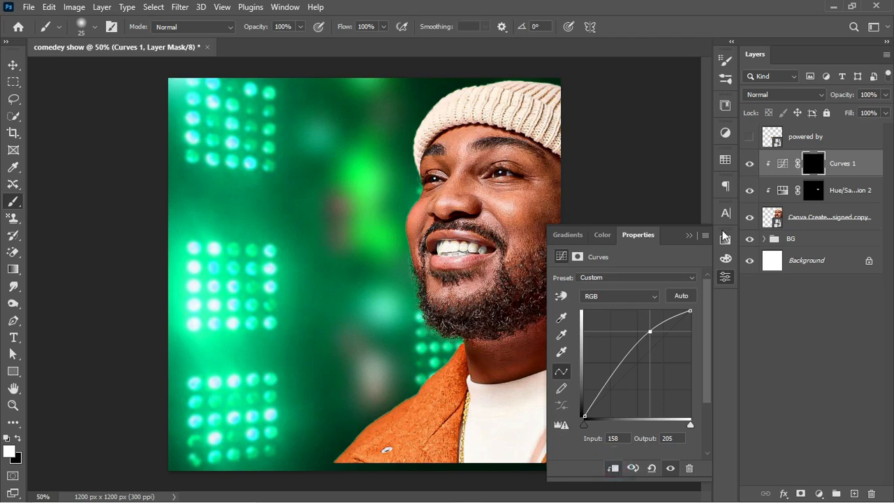
Step: Replace the Curves 1 mask with a copy of the Hue/Saturation 2 teeth mask and compare the teeth with and without Curves
click(814, 192)
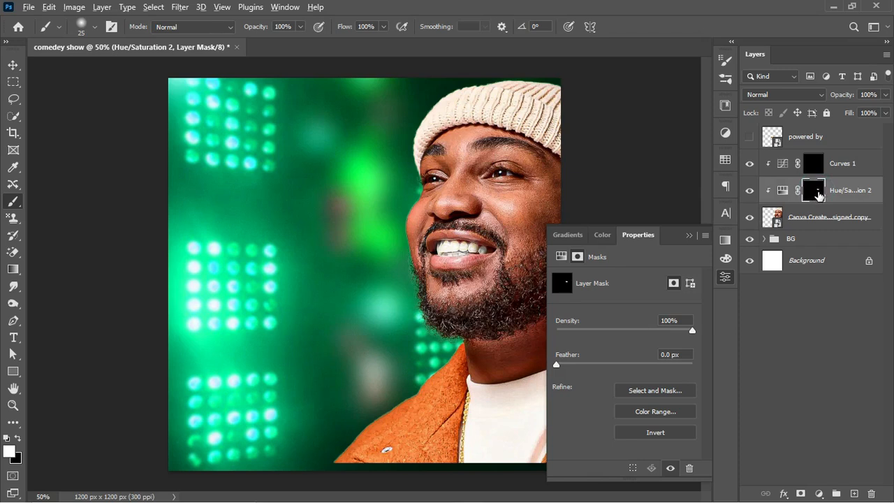
drag(819, 195, 815, 168)
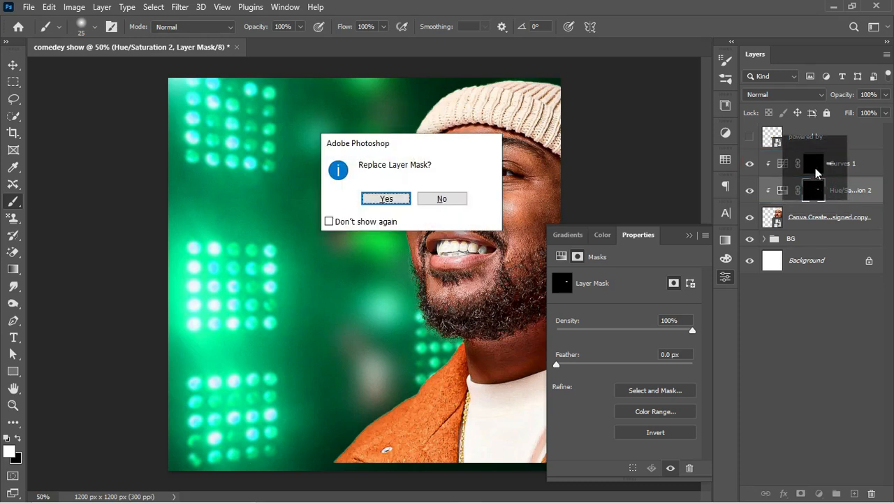
click(395, 202)
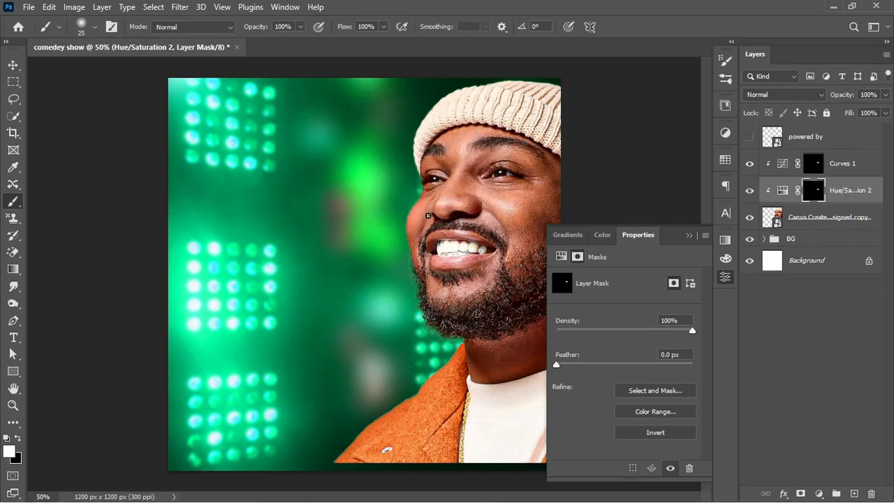
click(750, 164)
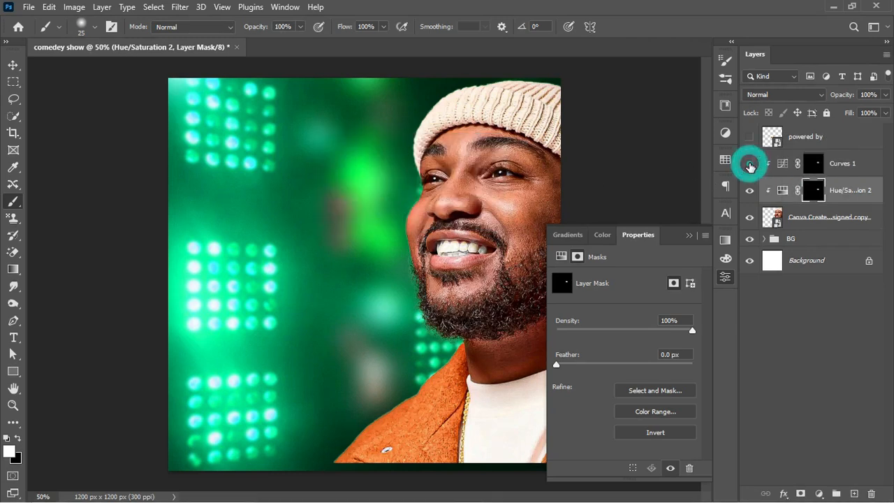
click(749, 164)
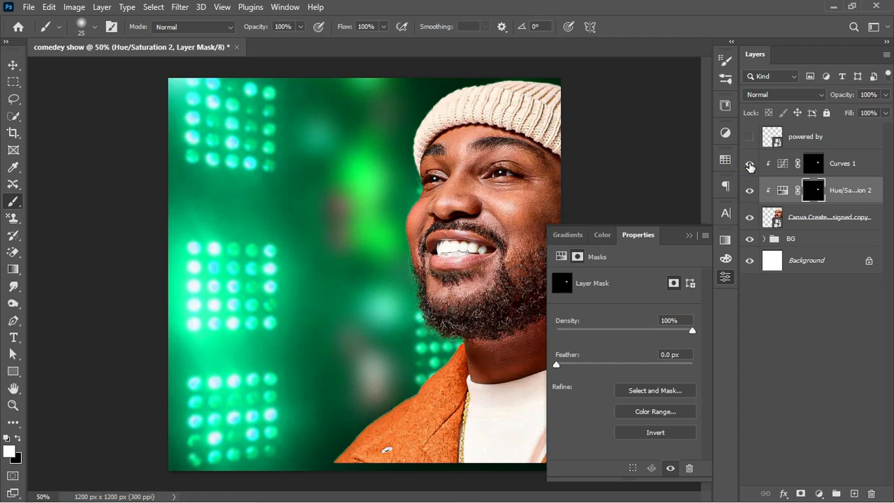
click(689, 236)
Step: Group the layers from Curves 1 down to the portrait and name the group SUBJECT
click(827, 218)
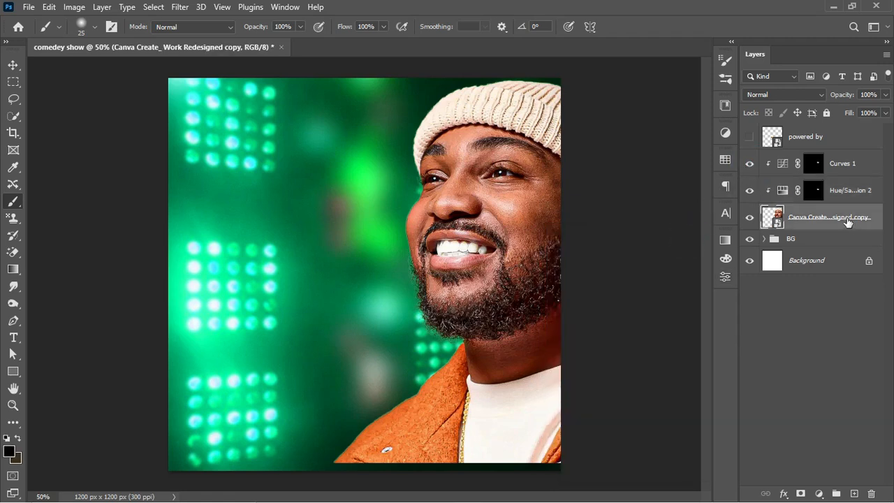
click(856, 162)
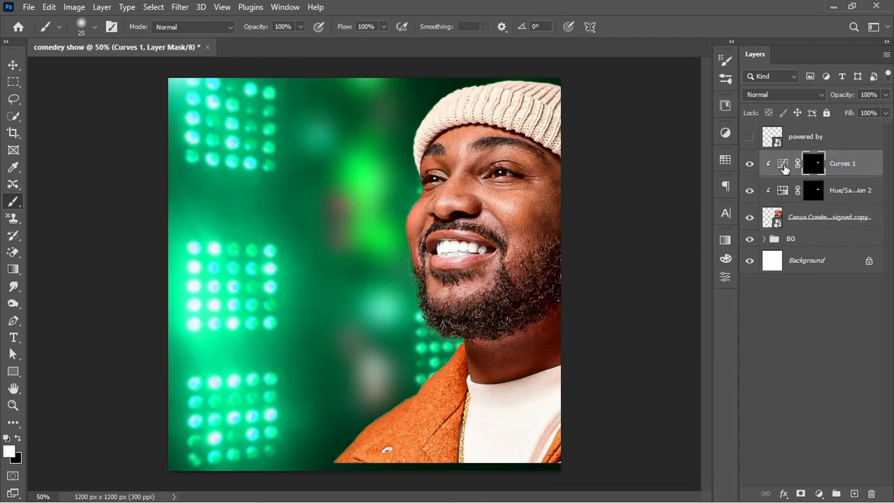
click(783, 165)
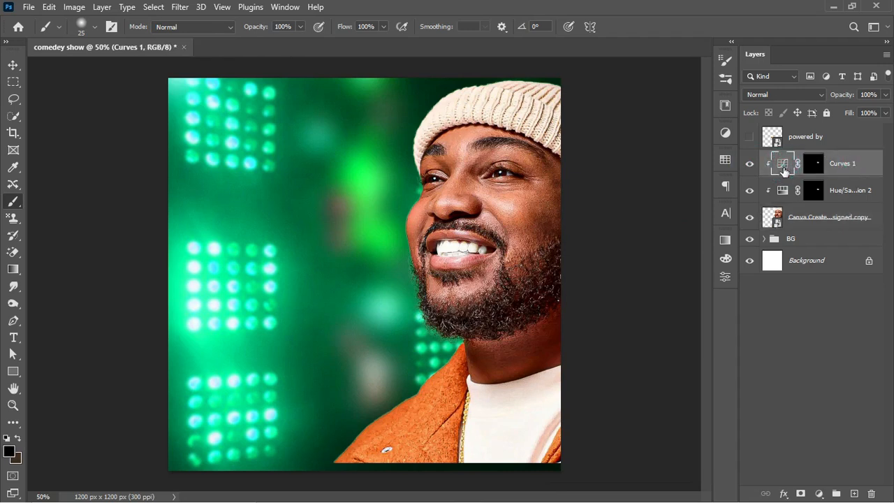
shift+click(809, 222)
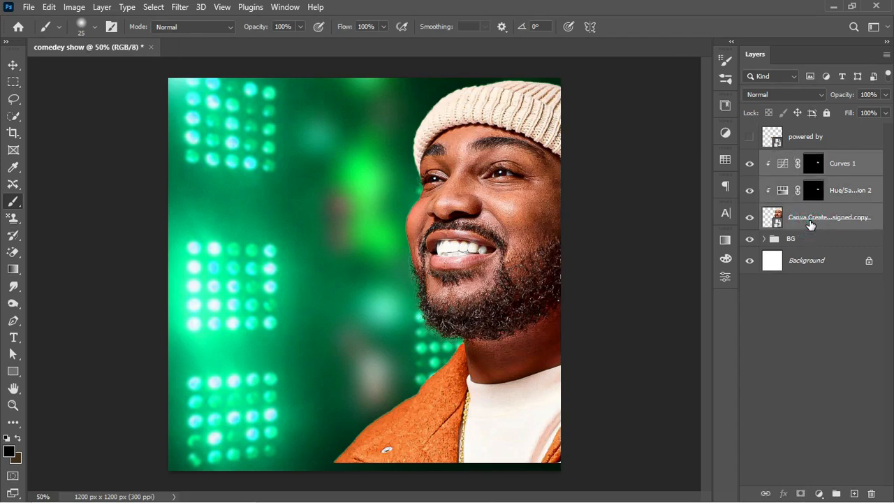
key(ctrl+g)
click(793, 159)
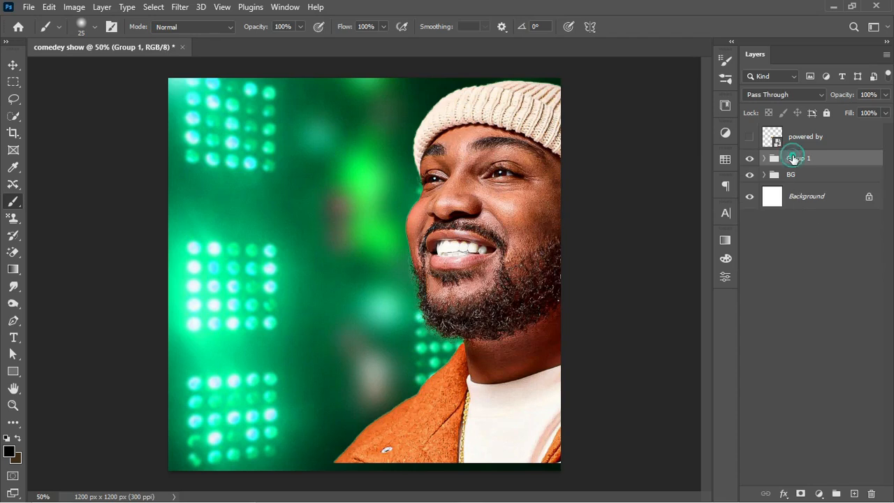
double_click(794, 159)
text(s)
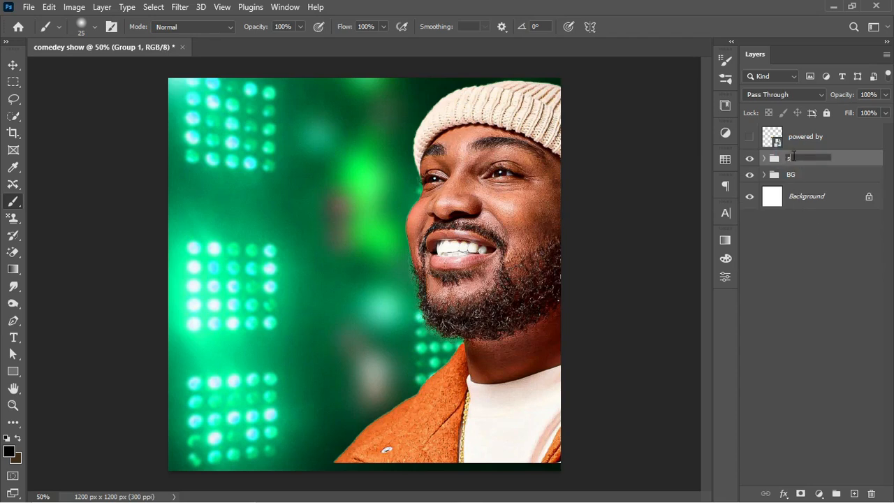
text(UBJECT)
key(Return)
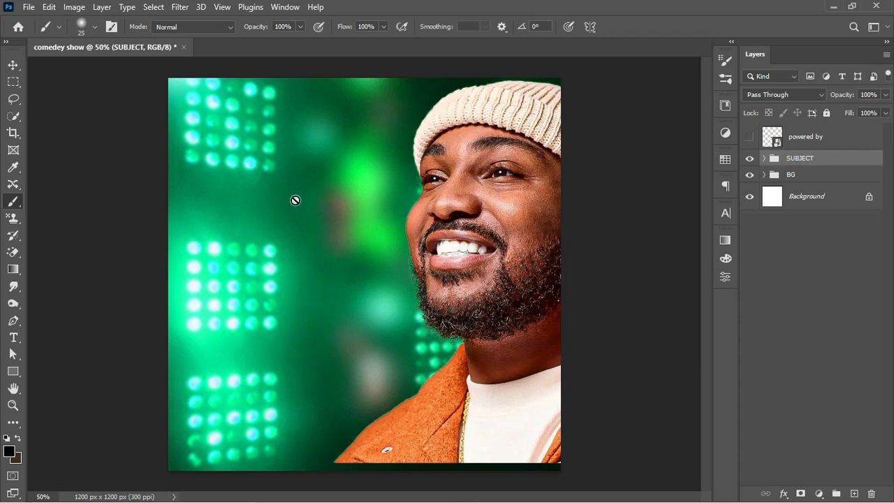
Step: Add a guide layout to the canvas with 60 px margins on all four sides
click(13, 65)
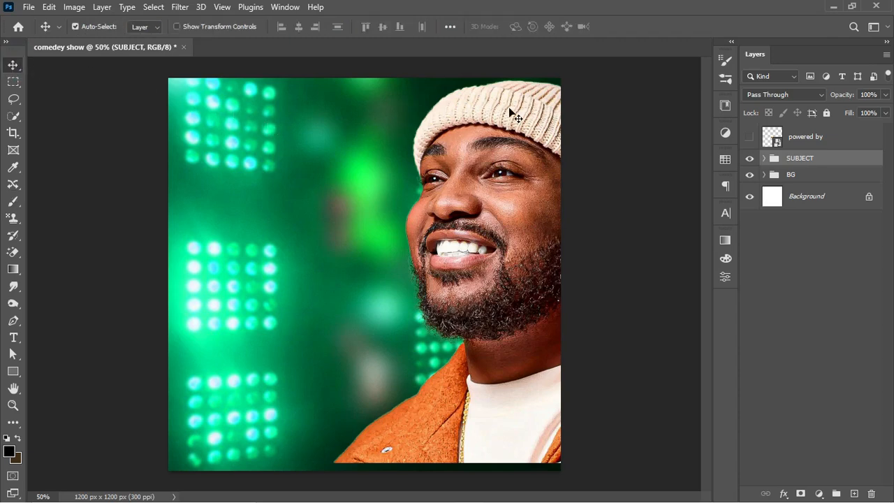
click(223, 8)
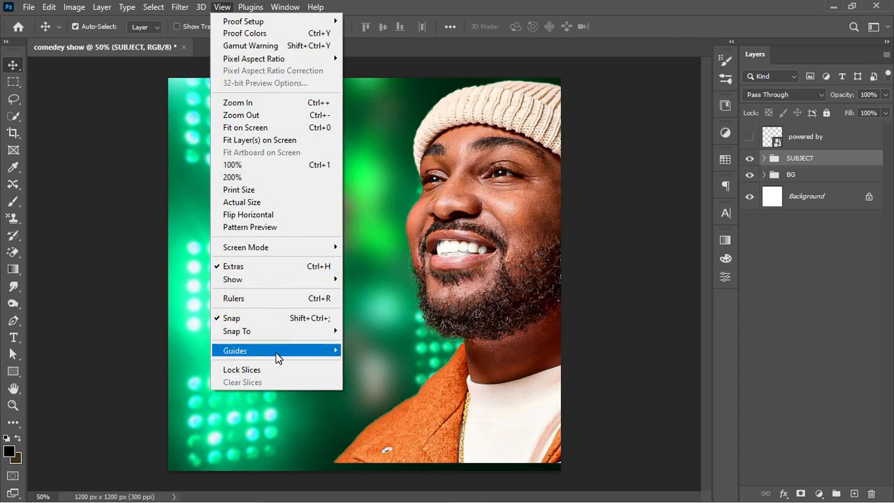
mouse_move(280, 356)
mouse_move(326, 358)
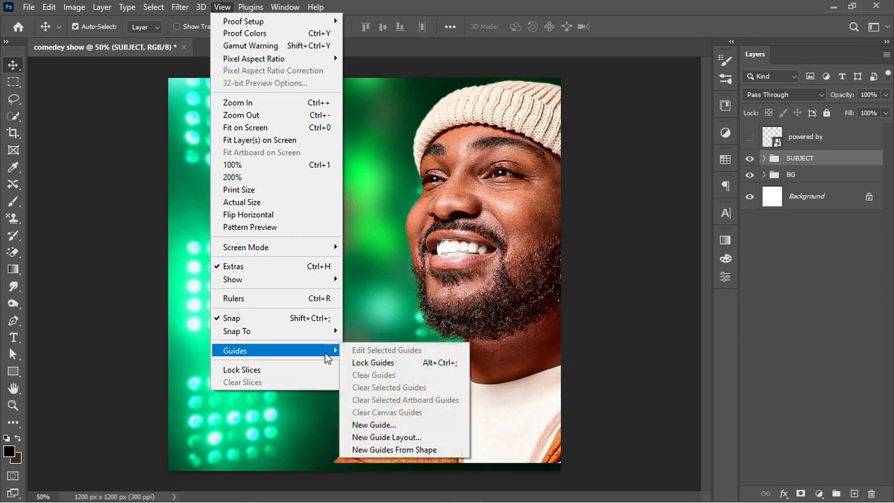
click(394, 435)
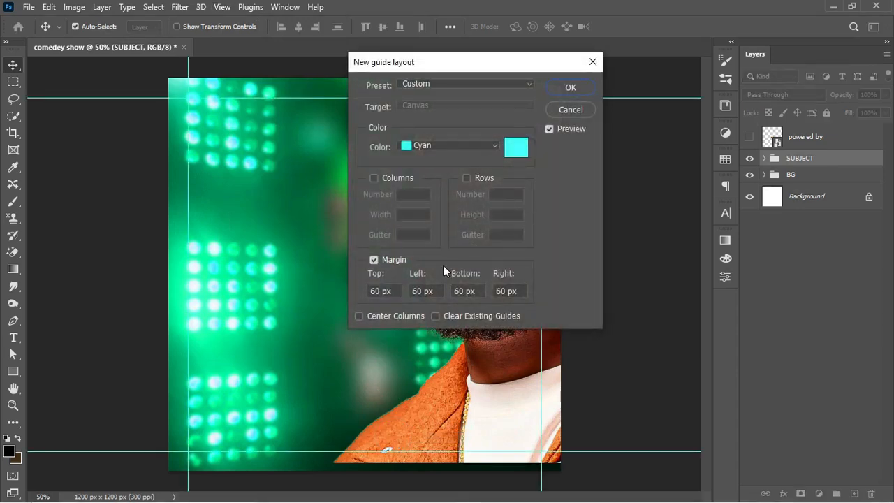
click(569, 89)
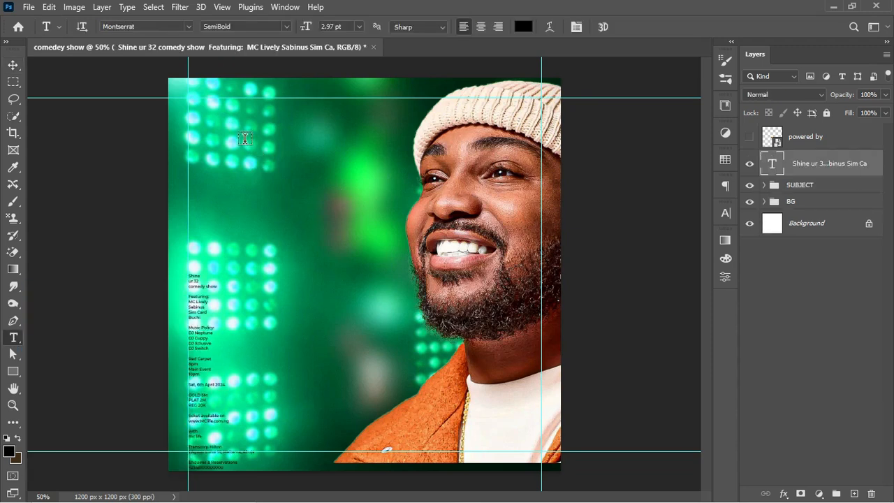
Step: Add the text line "The House of Godom Presents" above the event details and set "The House of Godom" to Montserrat Bold
click(244, 140)
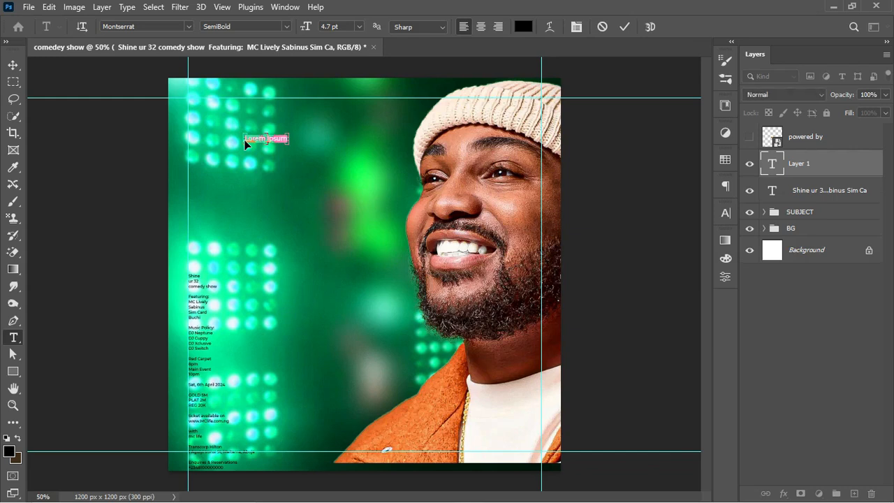
text(The House of Godom Presents)
drag(311, 138, 234, 144)
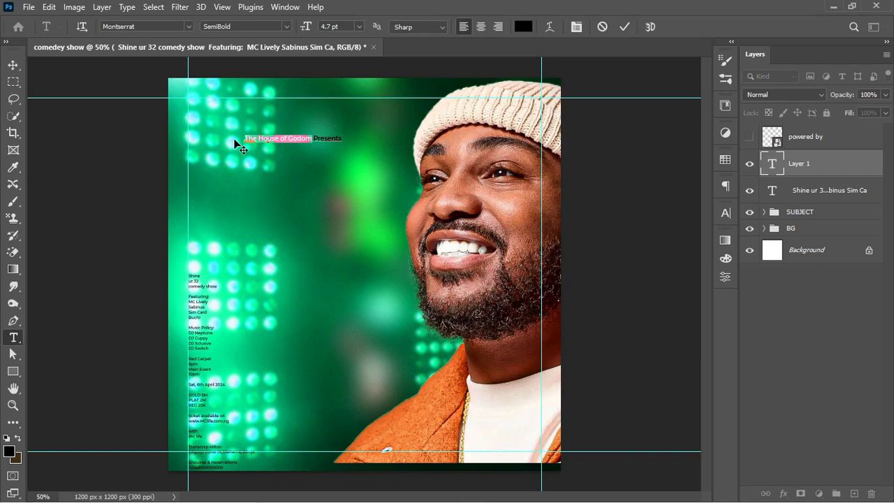
click(286, 26)
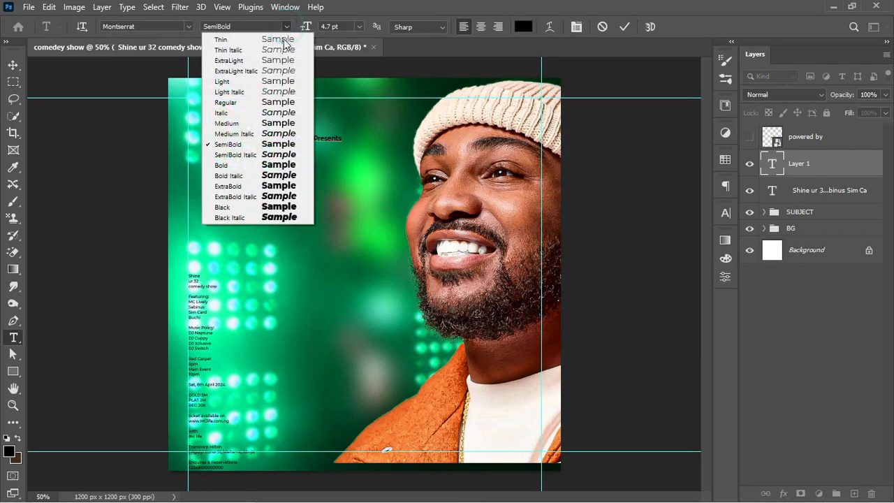
click(274, 164)
Step: Set the word "Presents" to the Regular weight and colour it white
drag(313, 139, 361, 138)
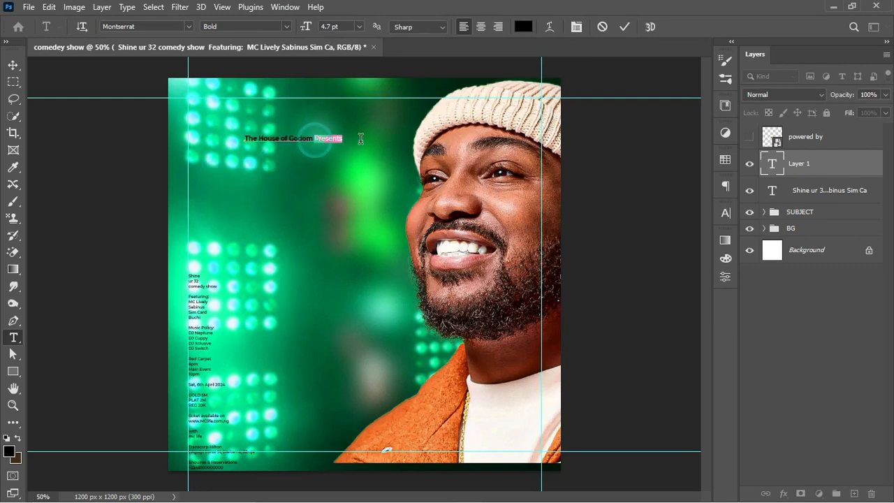
click(286, 27)
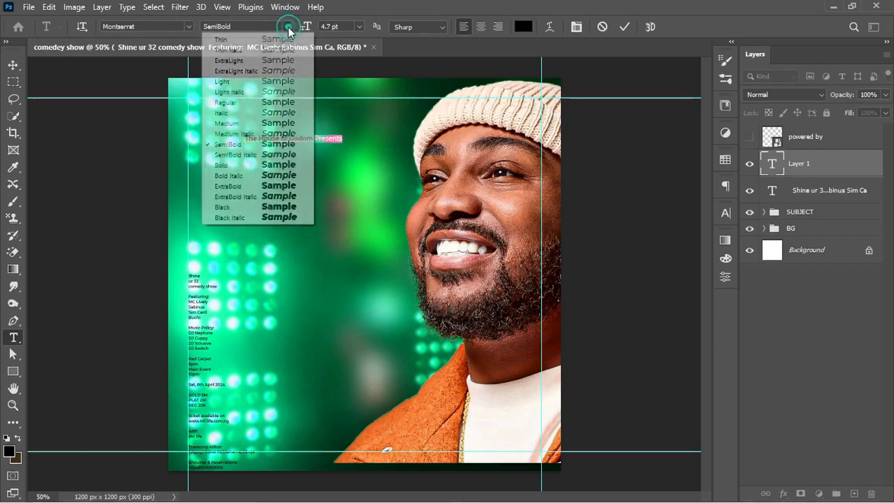
click(269, 103)
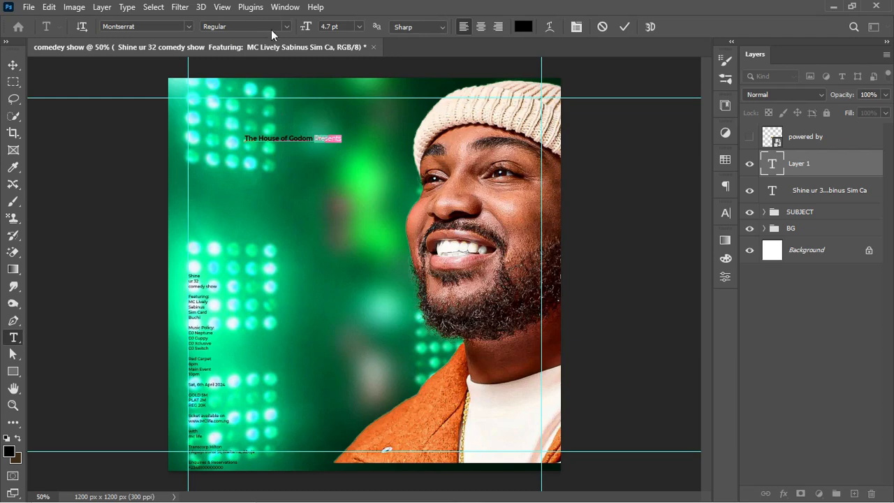
click(523, 26)
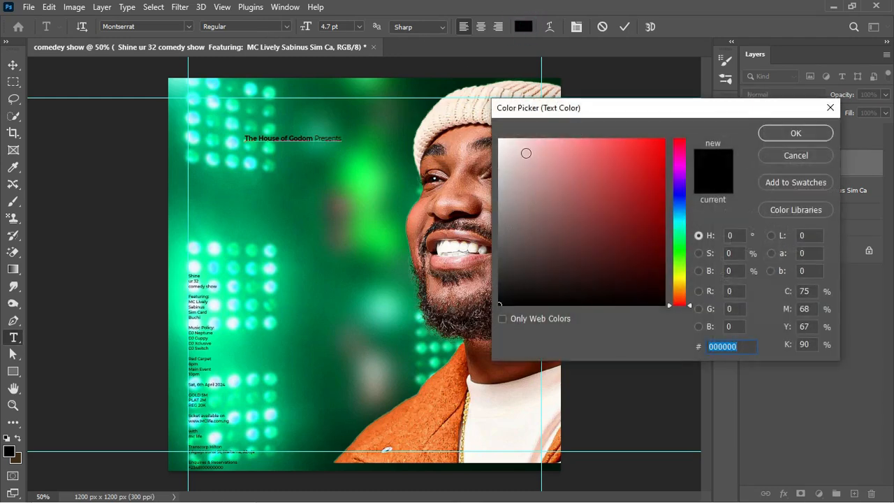
drag(526, 153, 487, 131)
click(781, 139)
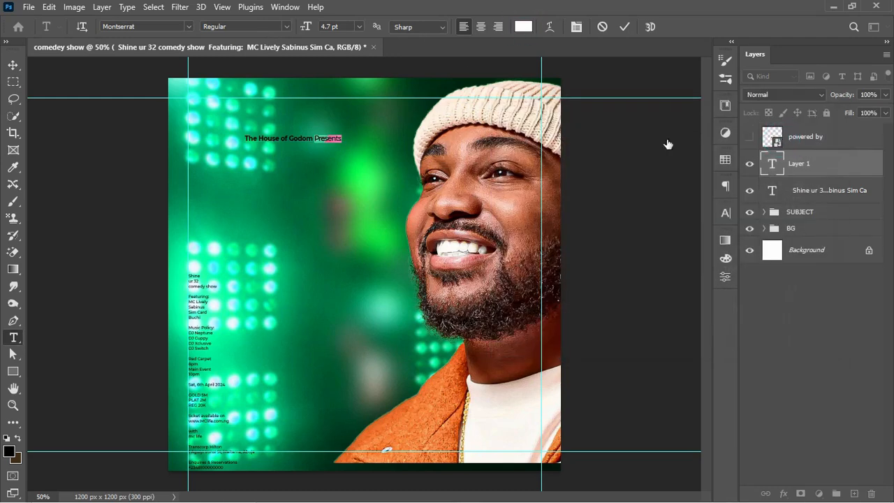
Step: Colour "The House of Godom" yellow with hex FCFF00 and commit the text edit
drag(313, 139, 244, 142)
click(313, 139)
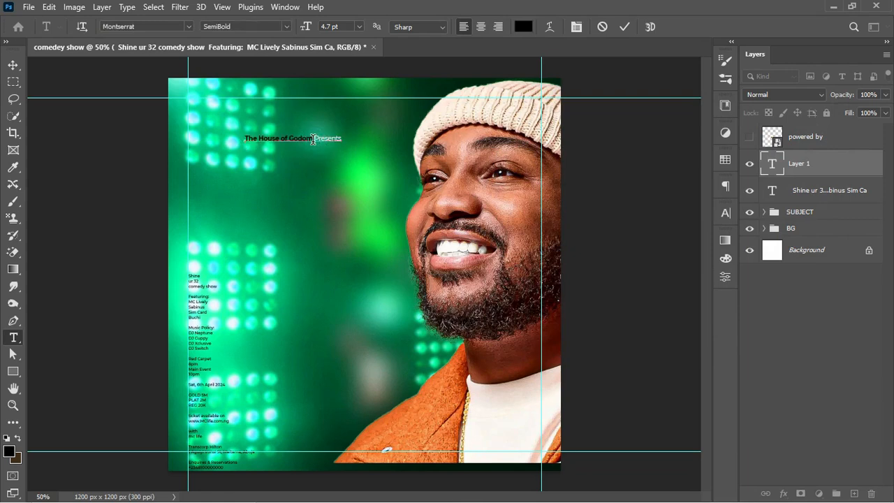
drag(313, 139, 244, 142)
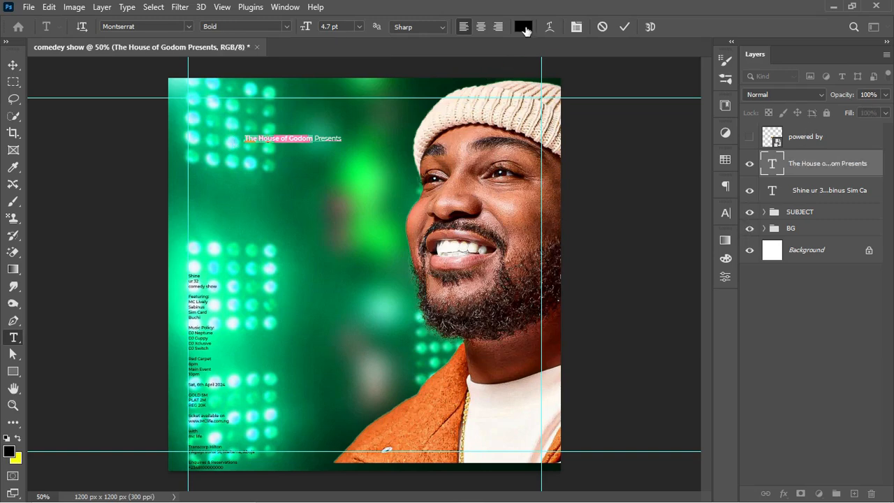
click(524, 28)
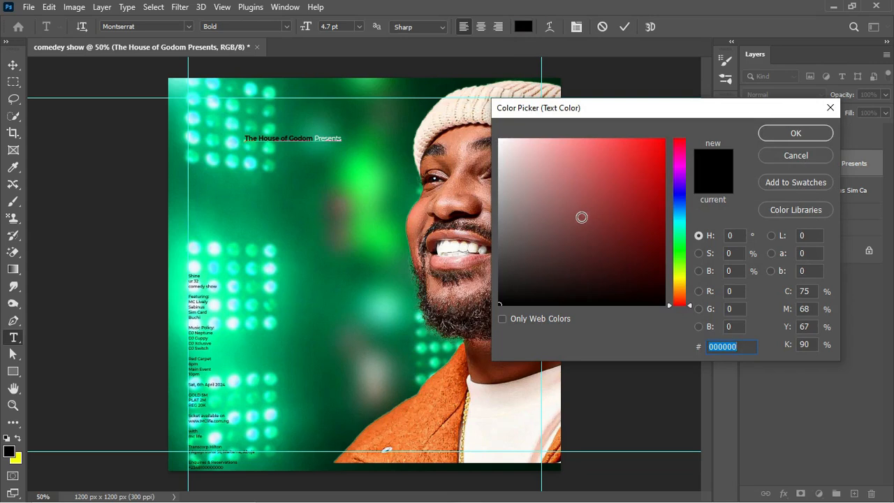
text(FC)
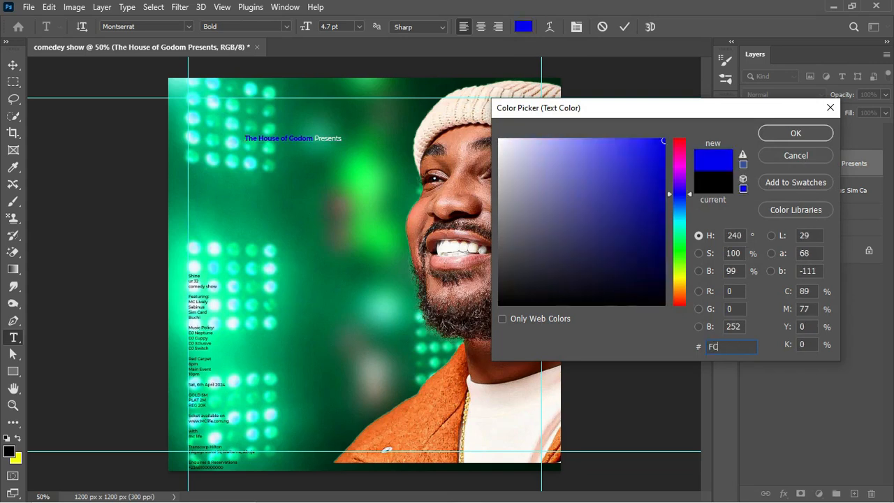
text(FF00)
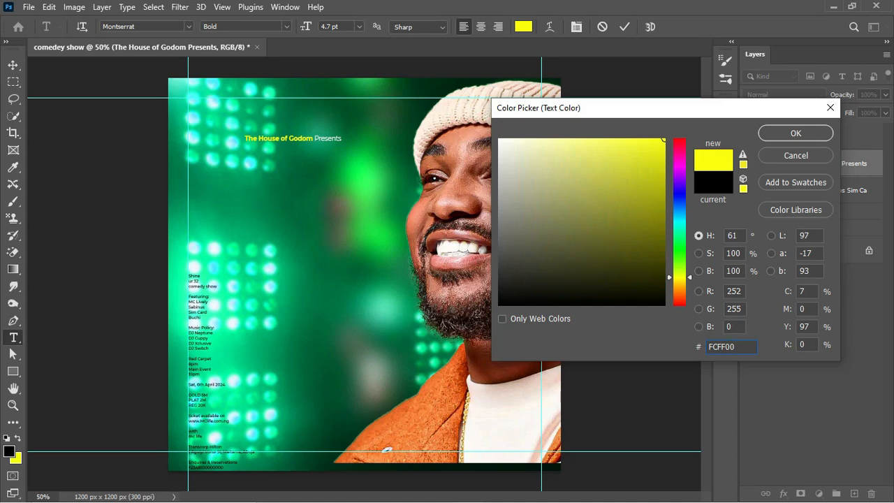
click(797, 133)
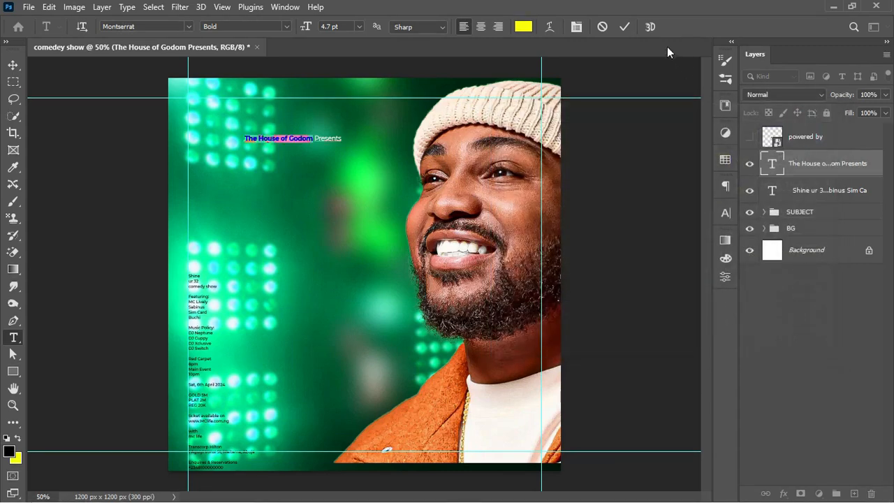
click(625, 26)
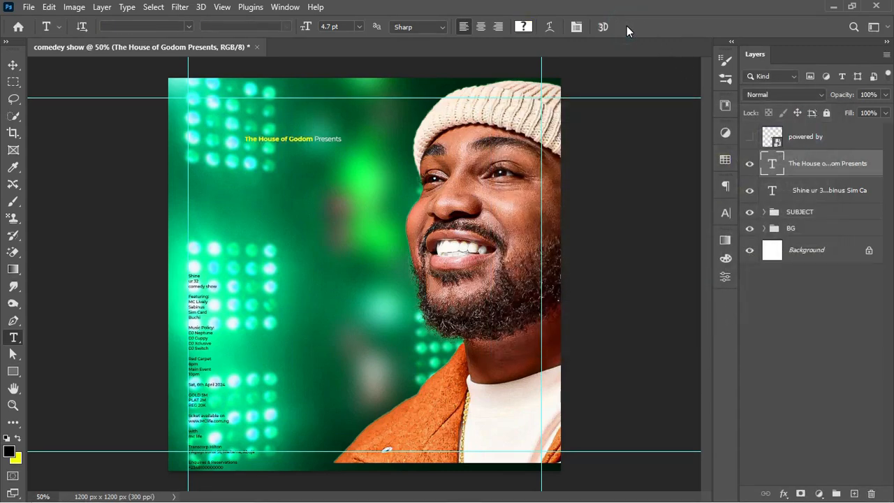
Step: Scale up the "The House of Godom Presents" line around its centre to about 6.45 pt
key(ctrl+t)
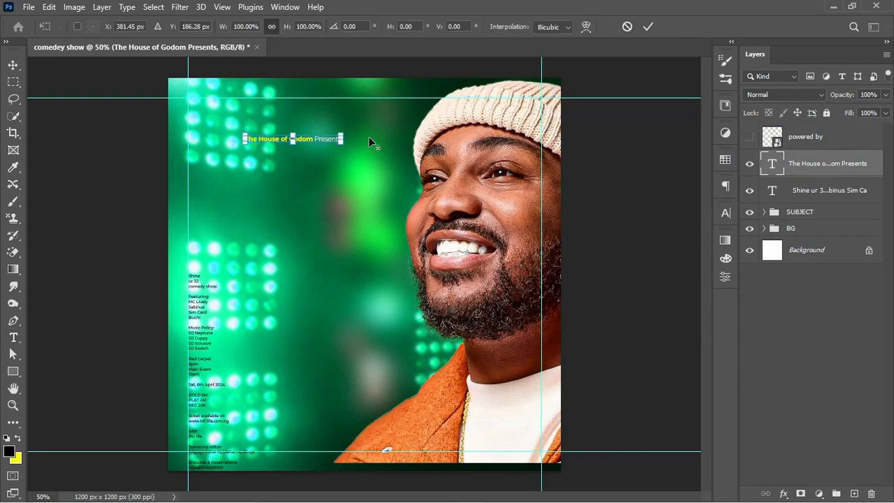
drag(341, 139, 359, 149)
key(Return)
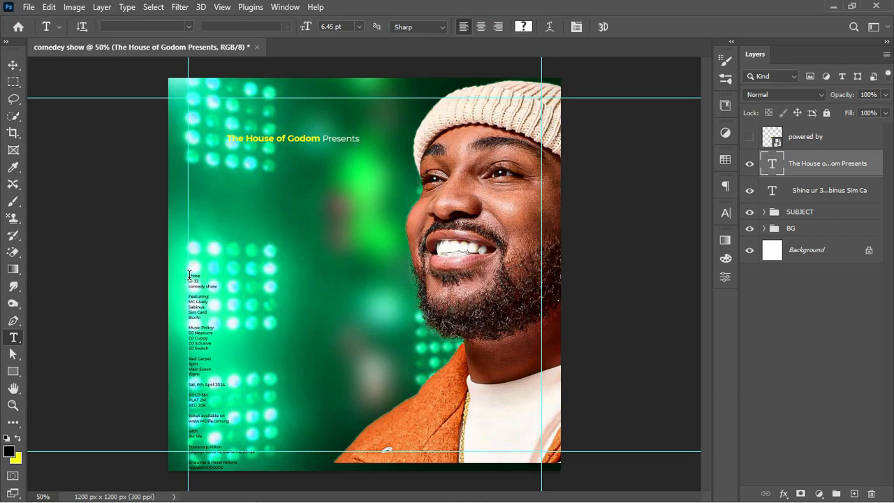
Step: Cut the word "Shine" from the event details text and paste it as a separate text layer beneath the presents line
drag(188, 275, 208, 273)
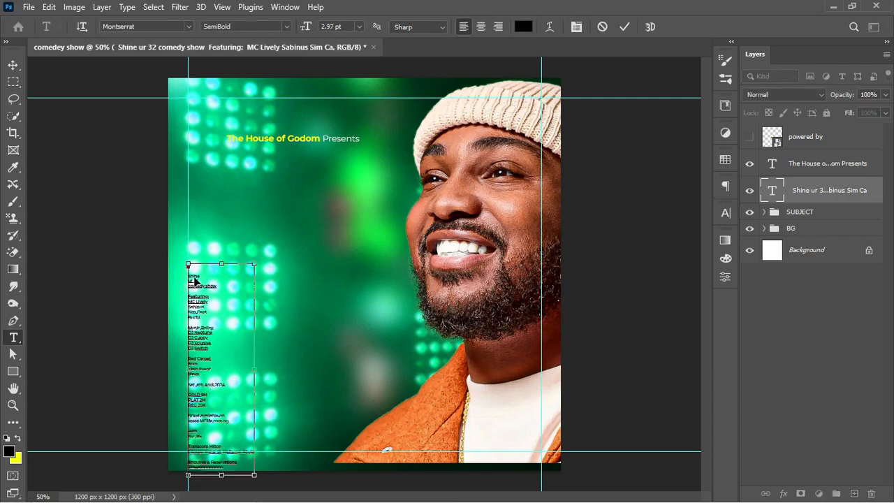
key(ctrl+x)
click(277, 194)
key(ctrl+v)
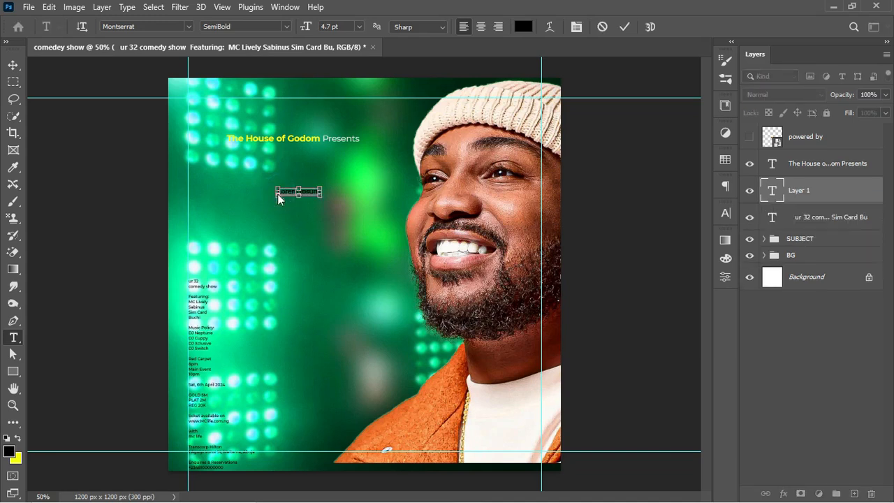
key(ctrl+Return)
Step: Enlarge the "Shine" text to about 35.5 pt and set its font to Cheri Liney Regular
key(ctrl+t)
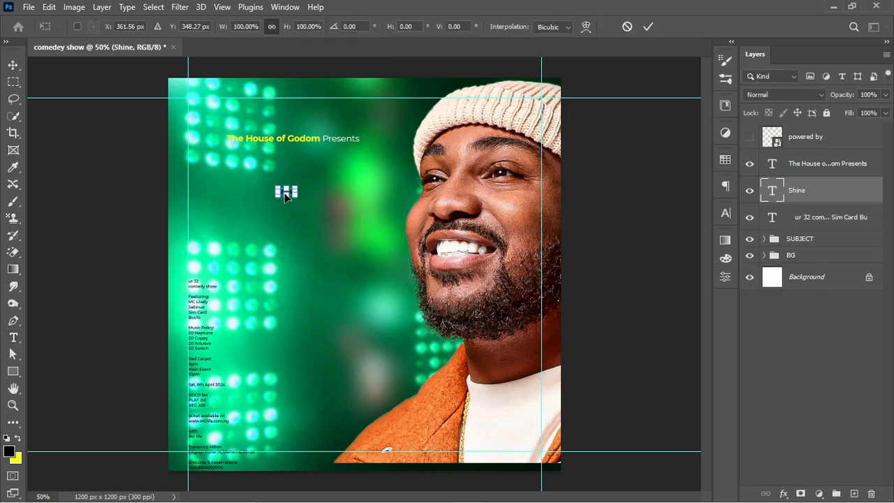
drag(298, 199, 415, 245)
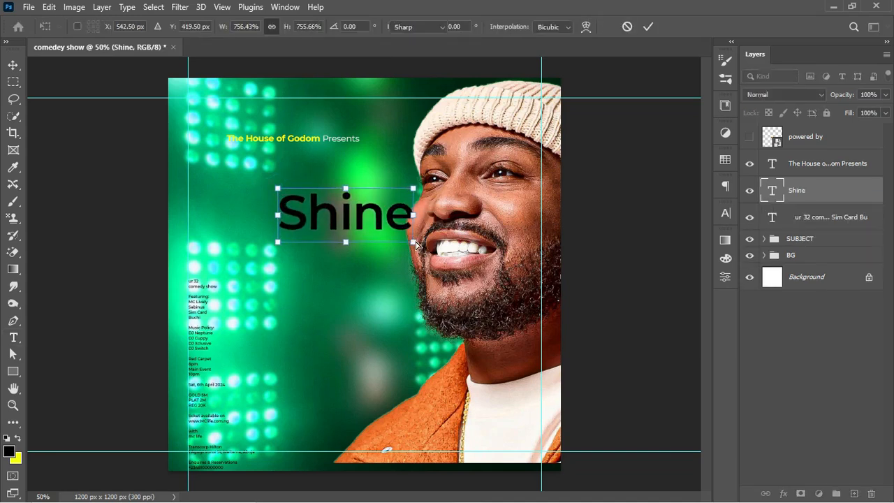
key(Return)
click(156, 26)
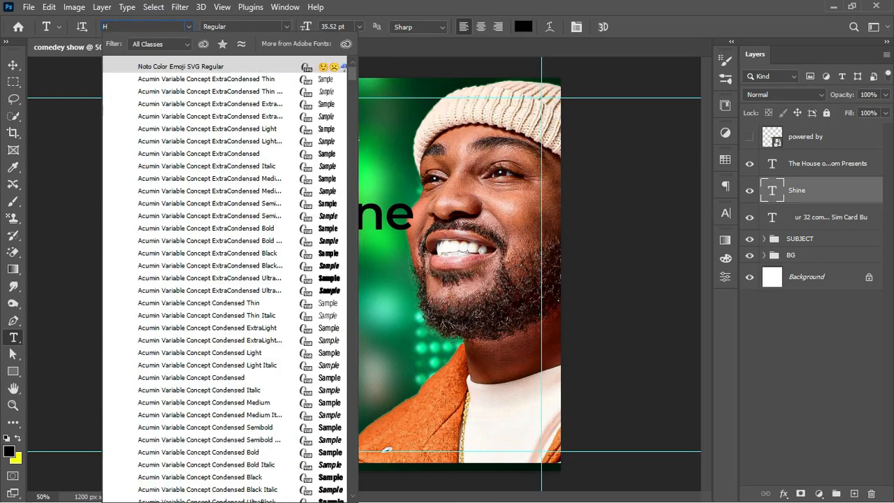
text(HERI)
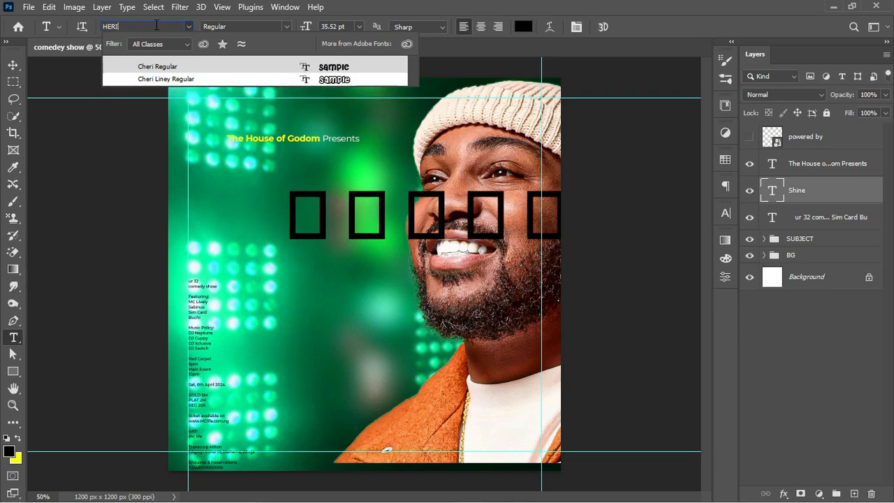
click(166, 79)
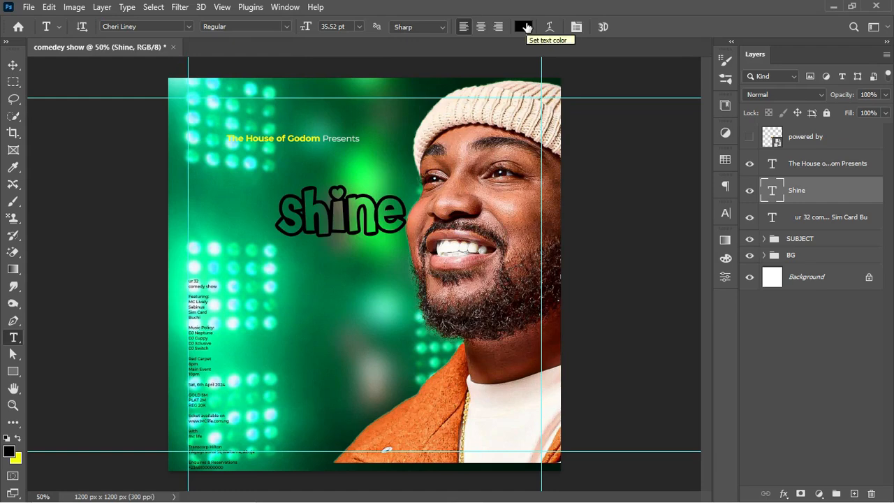
Step: Colour the "Shine" title yellow with hex FCFF00
click(527, 27)
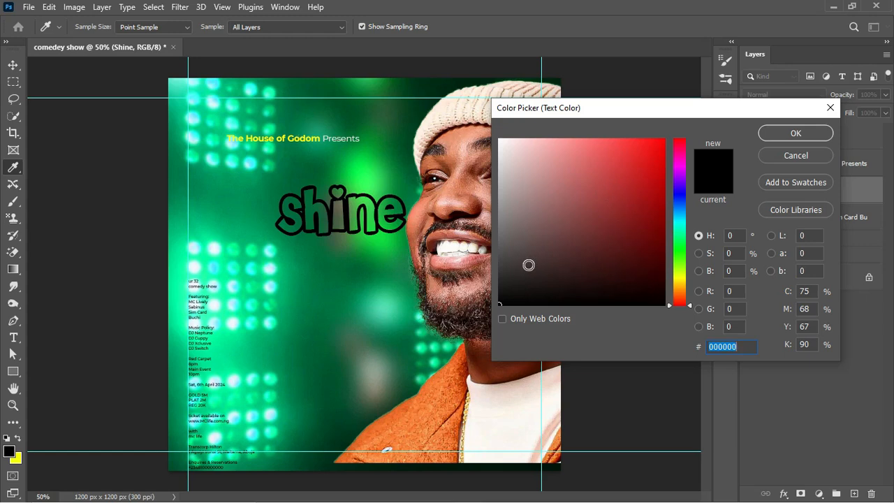
text(FC)
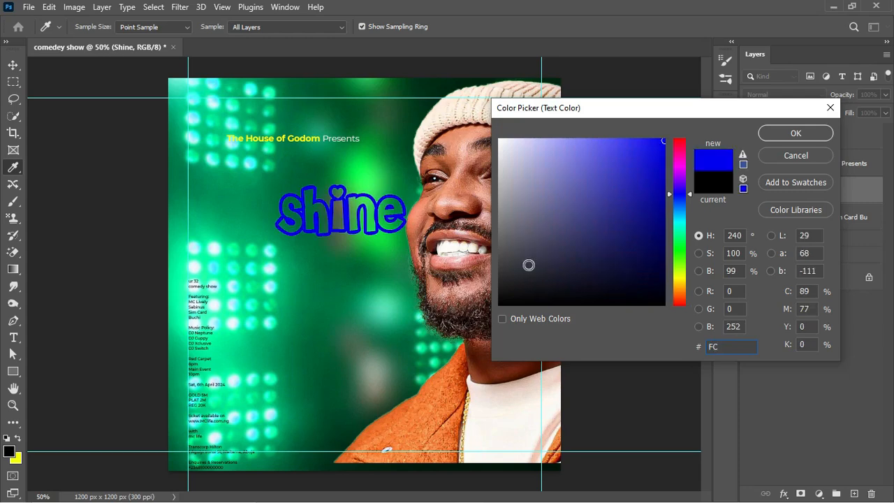
text(FF00)
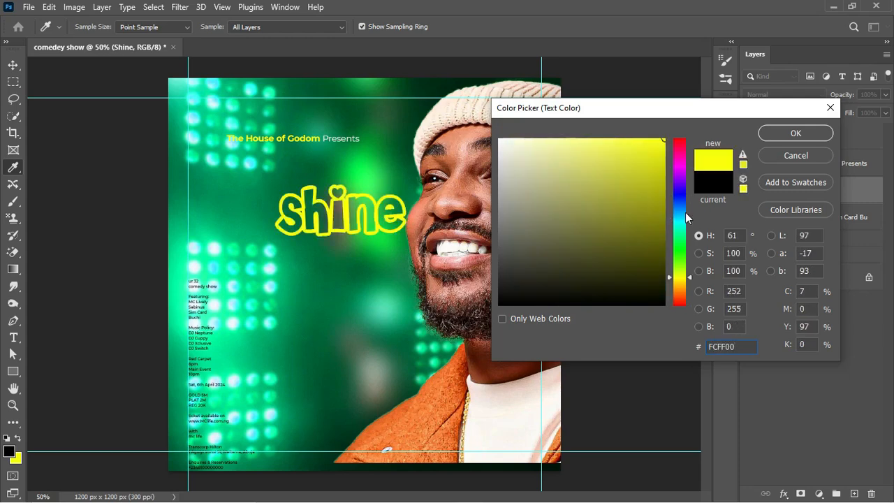
click(788, 134)
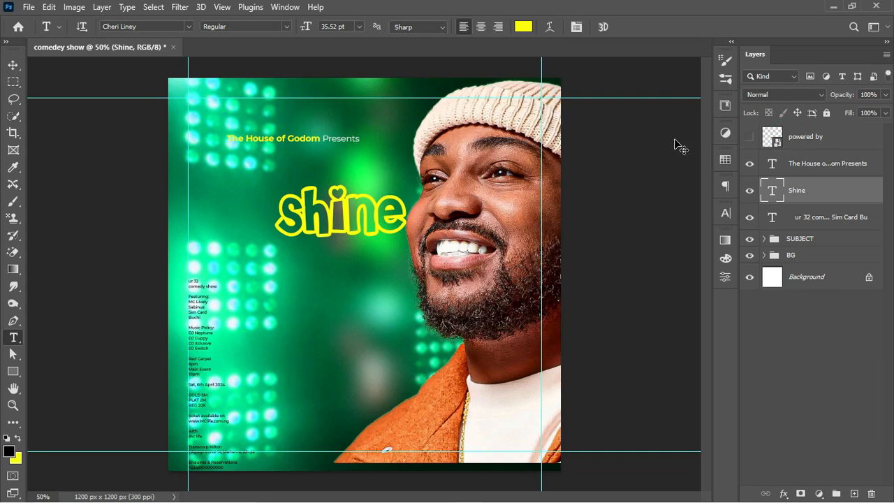
Step: Enlarge the "Shine" title to about 46.85 pt and centre it under the presents line, clear of the comedian's face
key(ctrl+t)
drag(405, 185, 443, 165)
drag(374, 222, 314, 229)
key(Return)
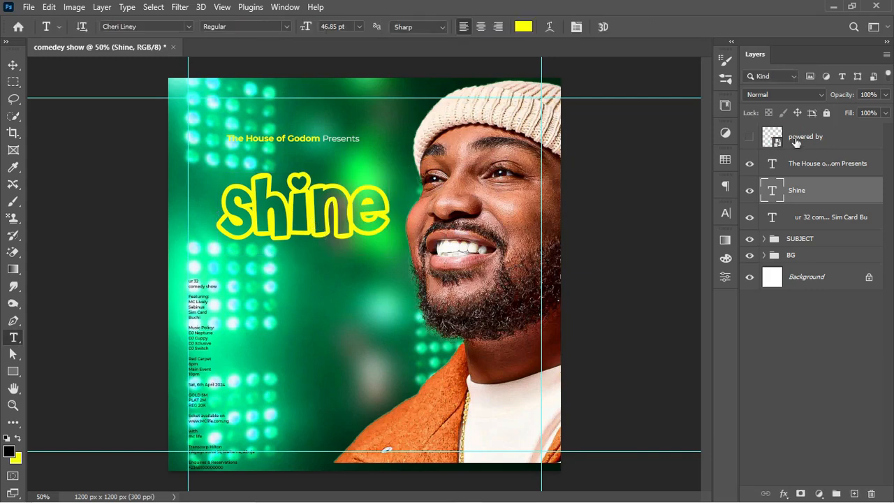
click(825, 188)
double_click(826, 189)
drag(771, 146, 616, 91)
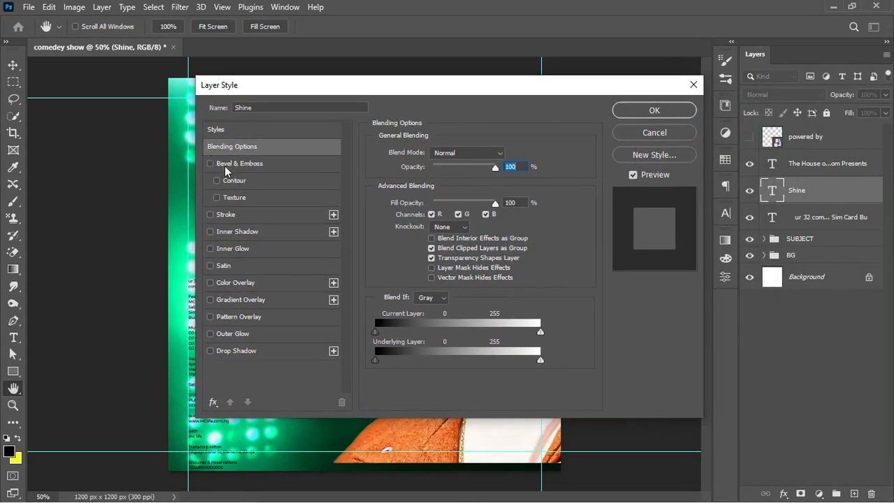
click(693, 85)
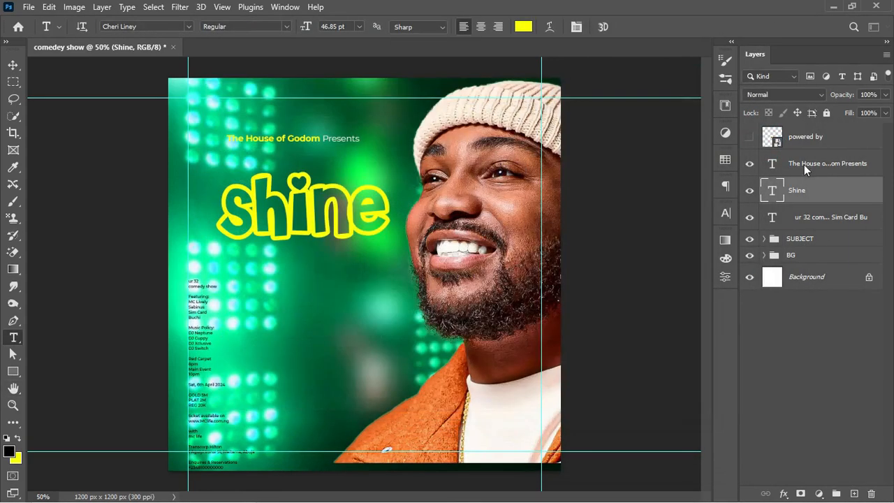
Step: Add a dark green stroke to the "Shine" title, positioned outside with a size of 21 px
right_click(820, 196)
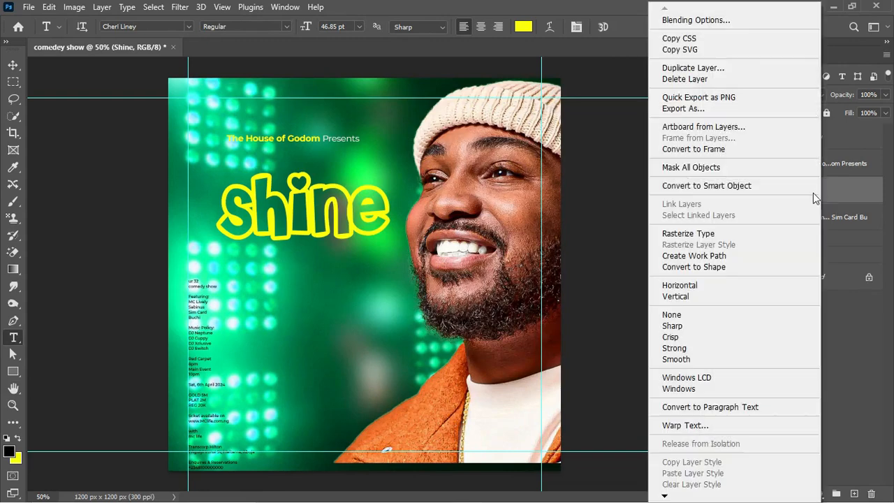
click(727, 23)
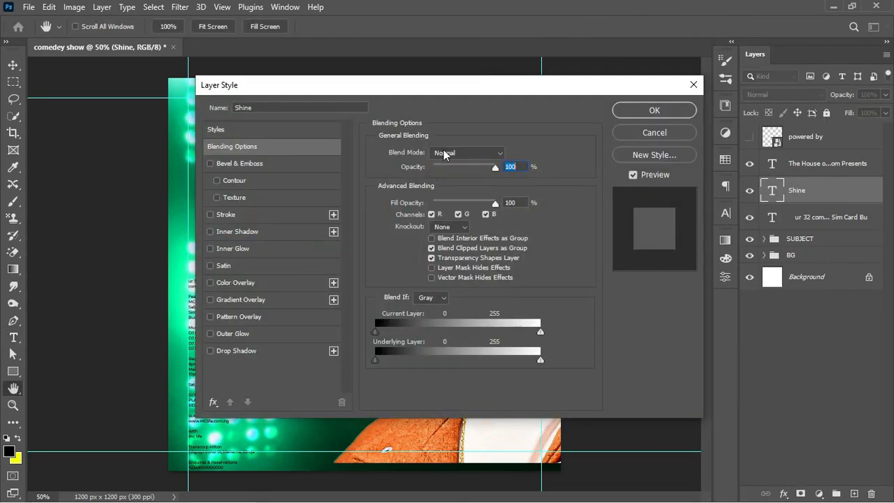
click(213, 215)
mouse_move(433, 88)
mouse_down()
mouse_move(603, 90)
mouse_move(651, 102)
mouse_up()
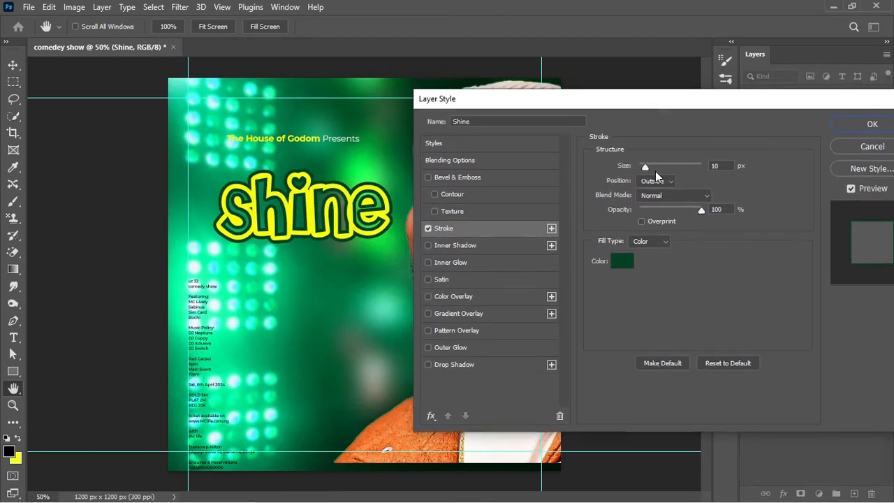
drag(647, 171, 649, 171)
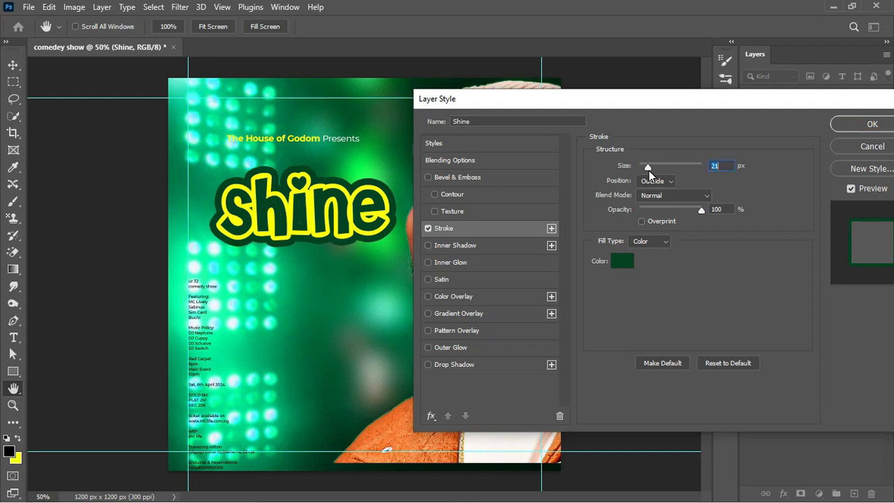
click(621, 261)
click(742, 346)
click(854, 125)
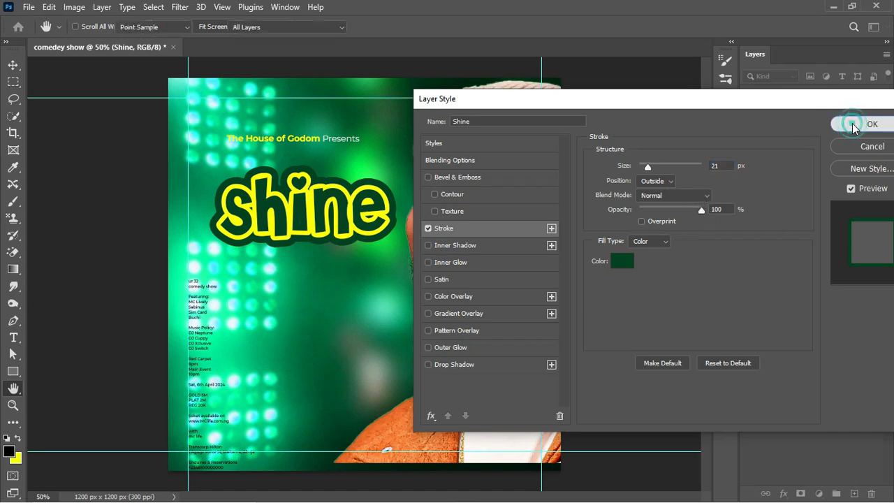
Step: Enlarge the "Shine" title to about 54.26 pt
key(ctrl+t)
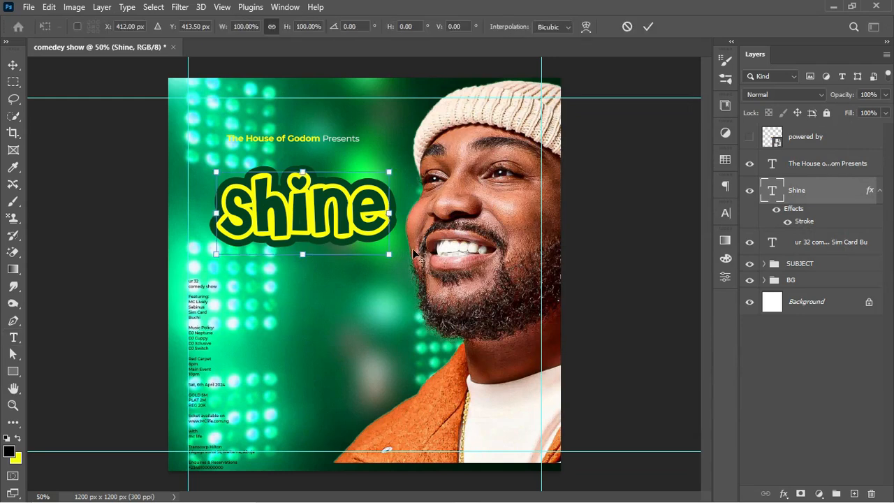
mouse_move(392, 258)
mouse_down()
mouse_move(401, 257)
mouse_move(365, 235)
mouse_move(383, 236)
mouse_move(394, 264)
mouse_up()
key(Return)
key(t)
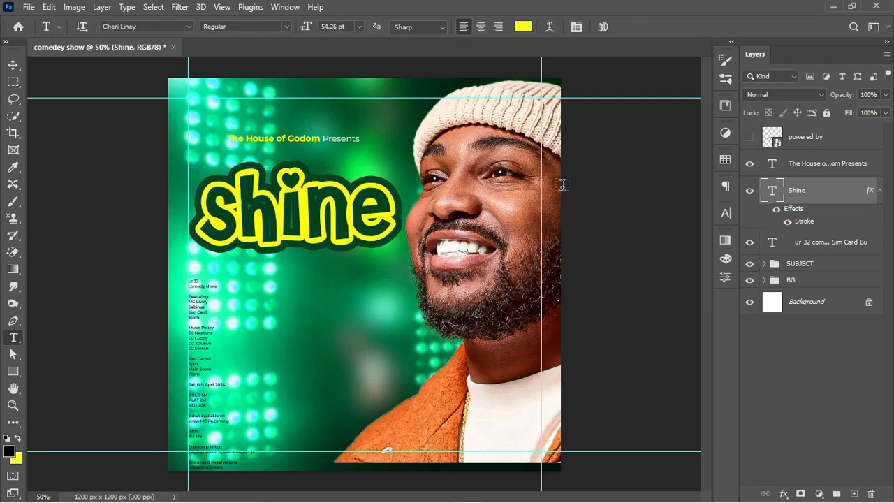
Step: Thicken the stroke around the "Shine" title to 29 px and collapse the layer's effects list
double_click(805, 221)
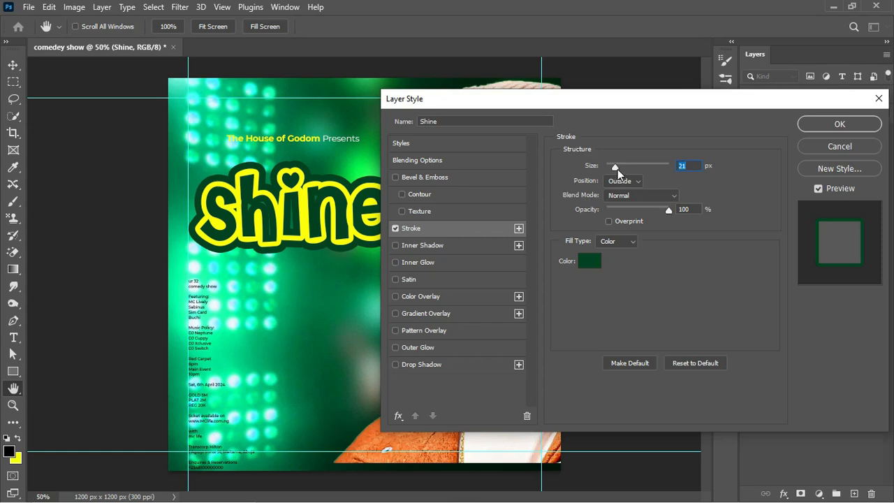
drag(616, 168, 618, 168)
click(618, 169)
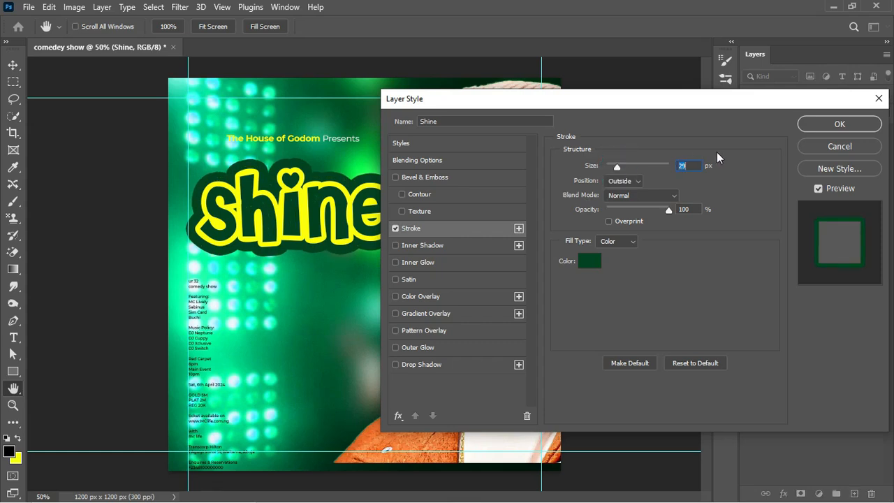
click(804, 127)
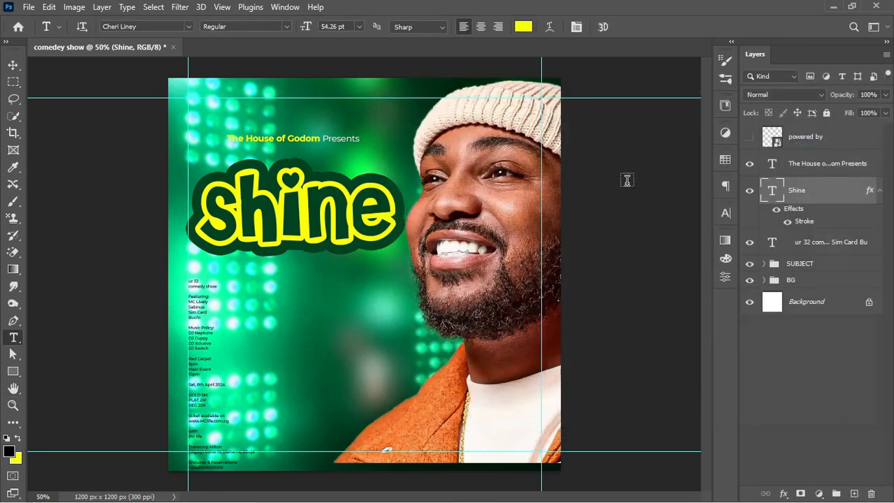
click(879, 190)
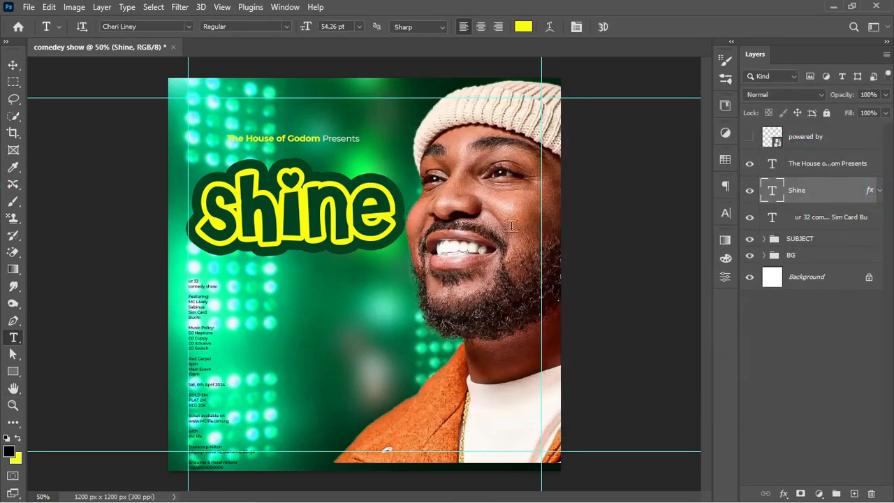
Step: Duplicate the "Shine" title just below the original and replace the copy's text with "ur 32"
drag(335, 217, 331, 257)
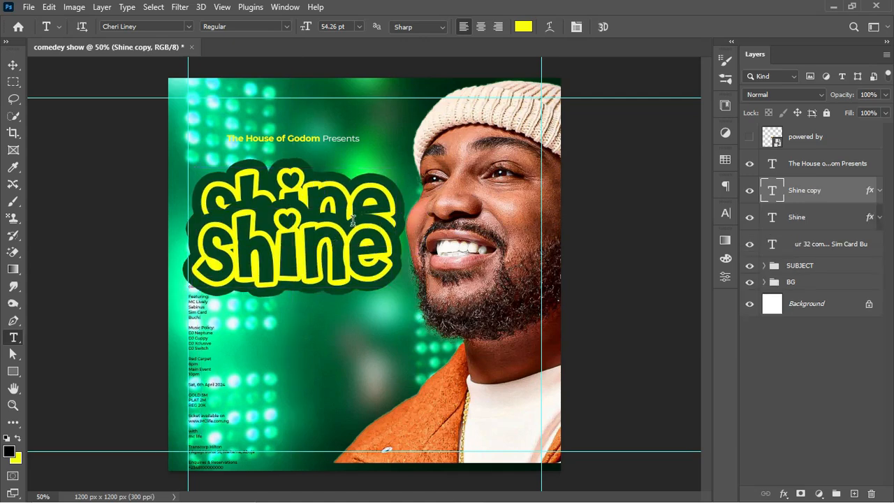
double_click(284, 250)
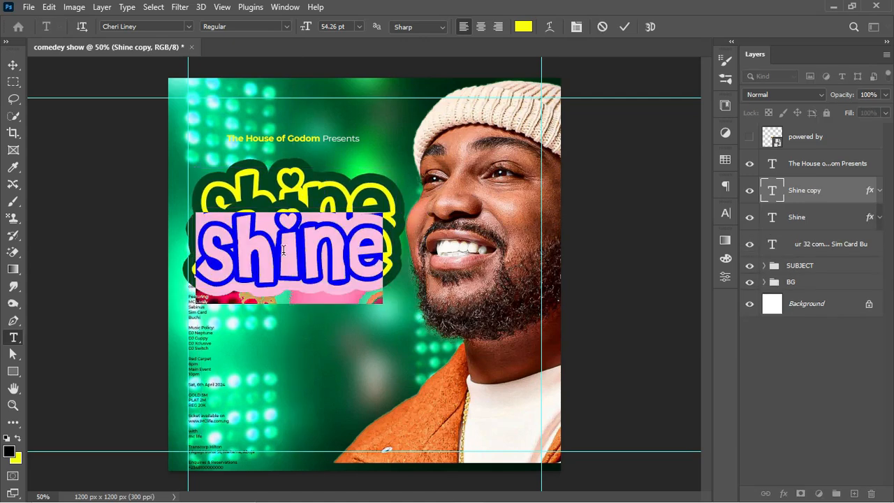
text(UR)
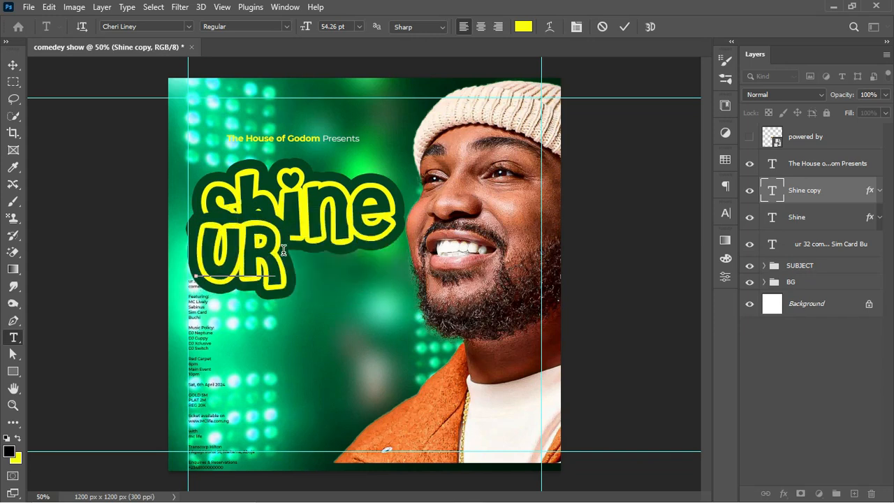
key(BackSpace)
key(BackSpace)
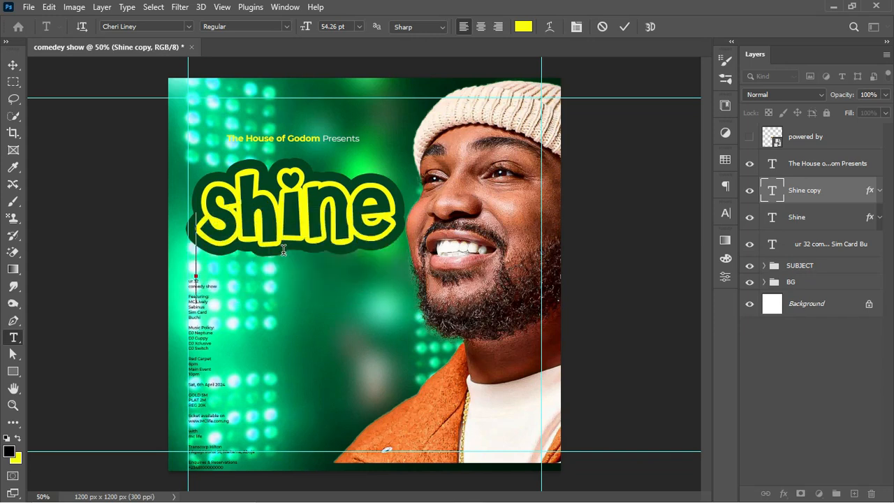
text(ur)
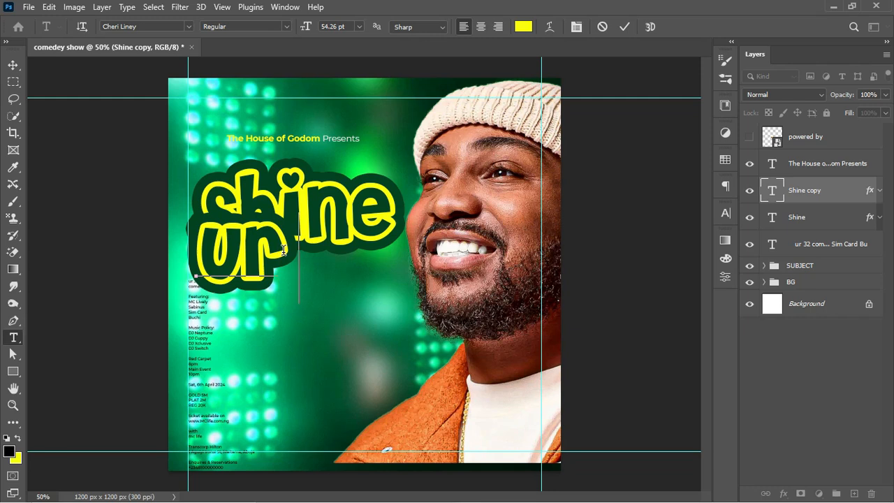
text( 32)
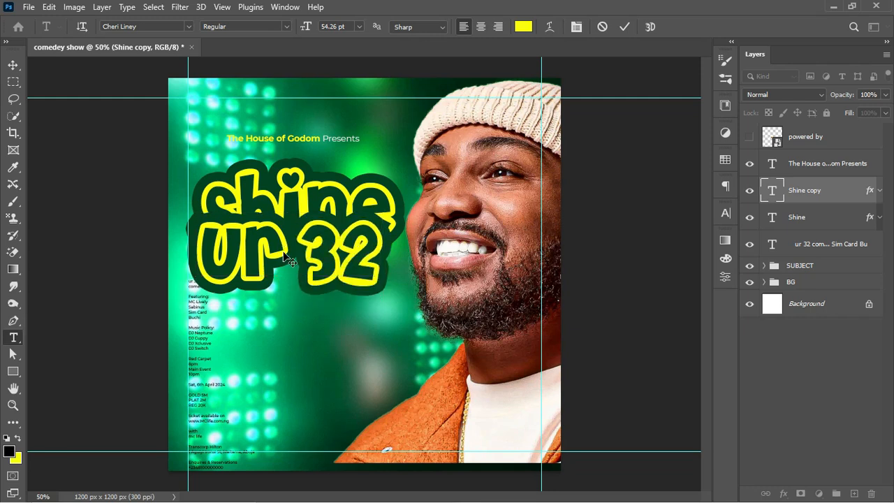
click(624, 26)
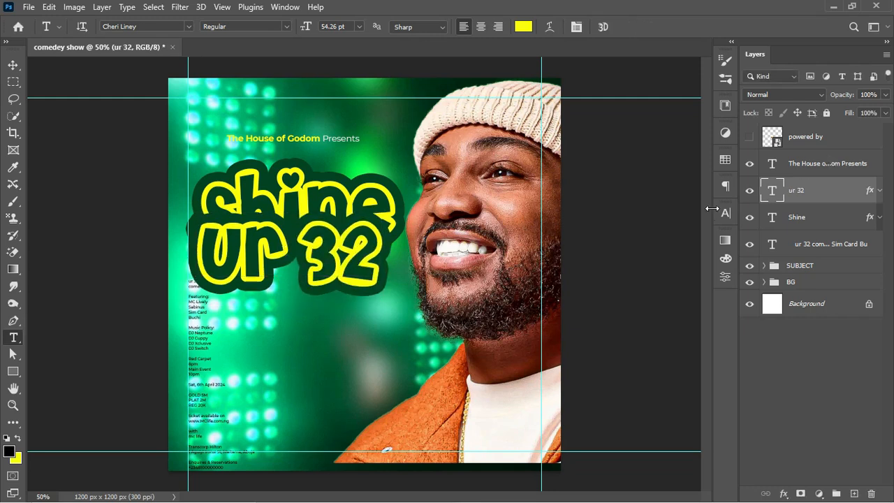
Step: Colour the "ur 32" text white with hex ffffff
click(523, 26)
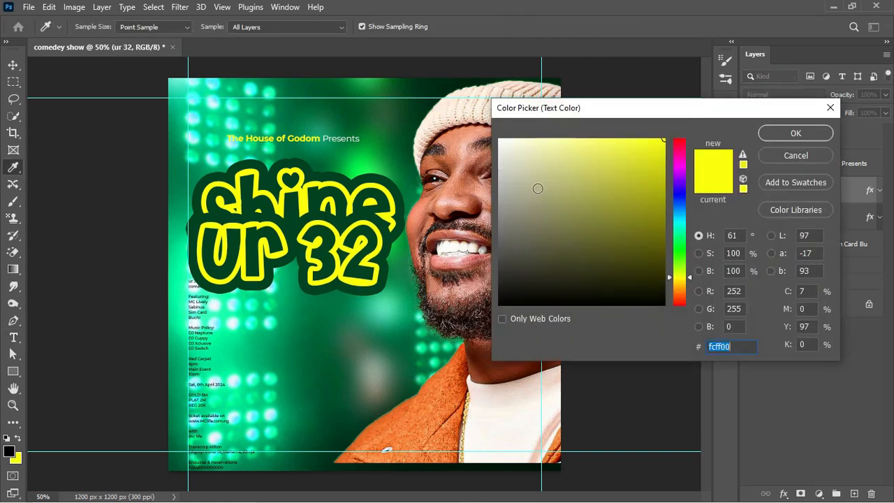
text(ffffff)
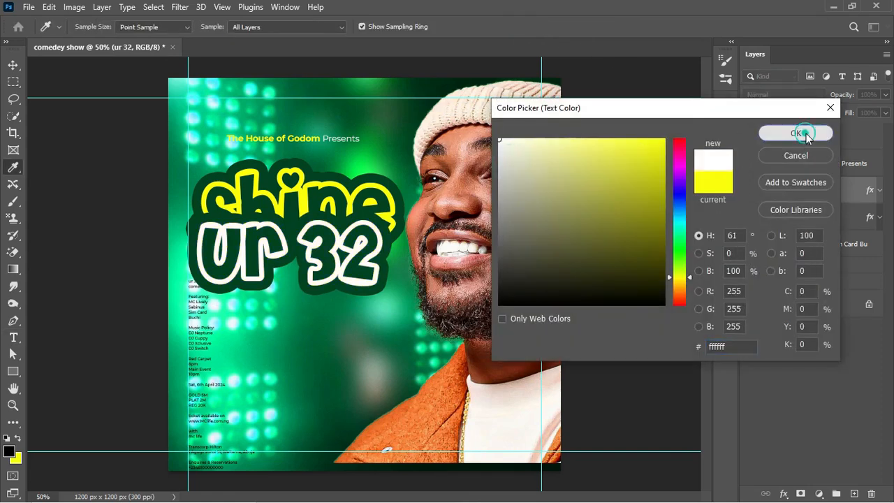
click(796, 133)
Step: Scale the "ur 32" text down to about 73% and centre it directly beneath the "Shine" title
key(ctrl+t)
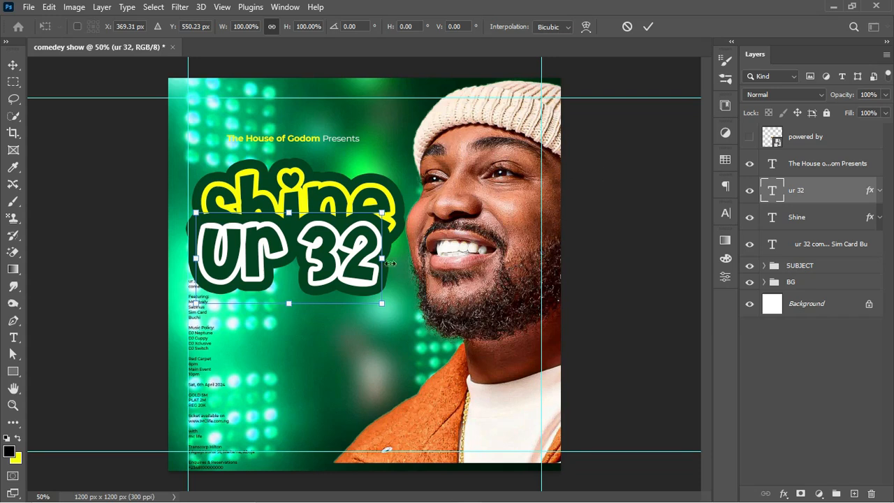
drag(383, 306, 358, 292)
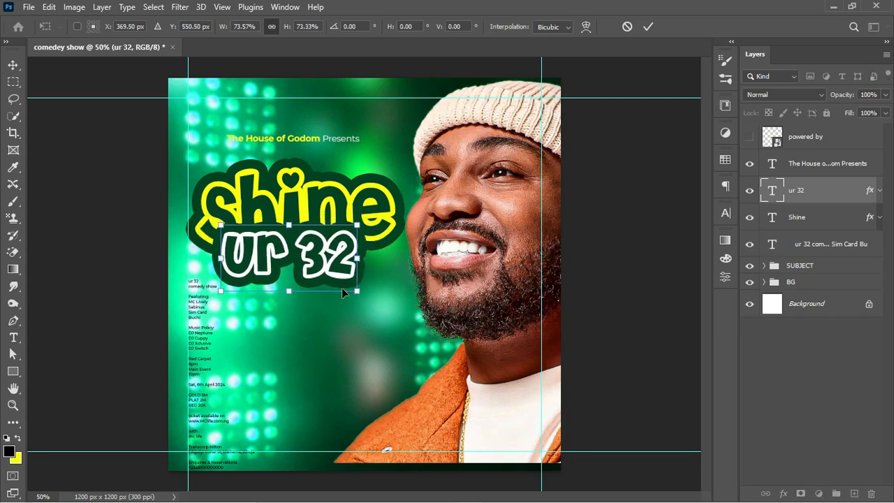
drag(305, 275, 315, 287)
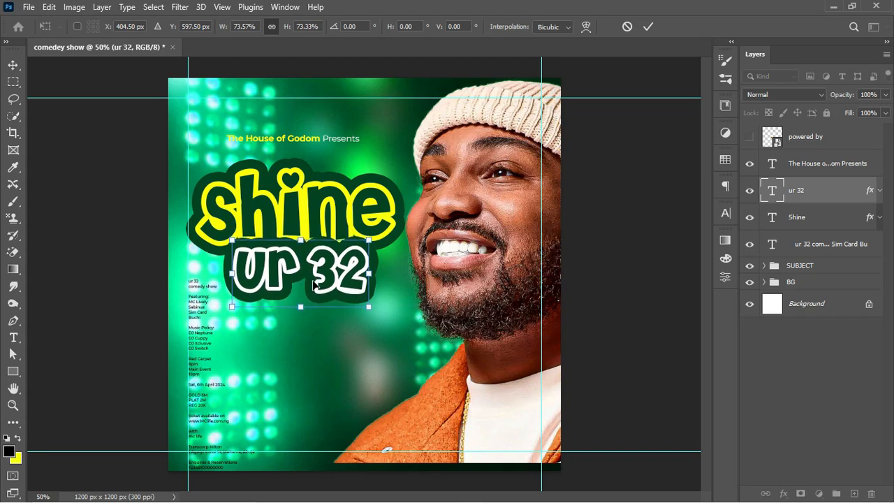
key(Return)
key(t)
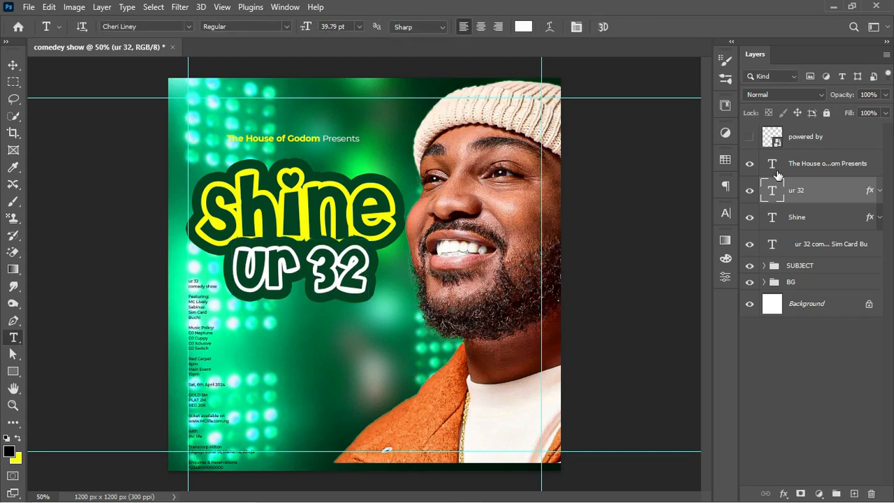
Step: Reduce the stroke around the "ur 32" text to 21 px
click(879, 190)
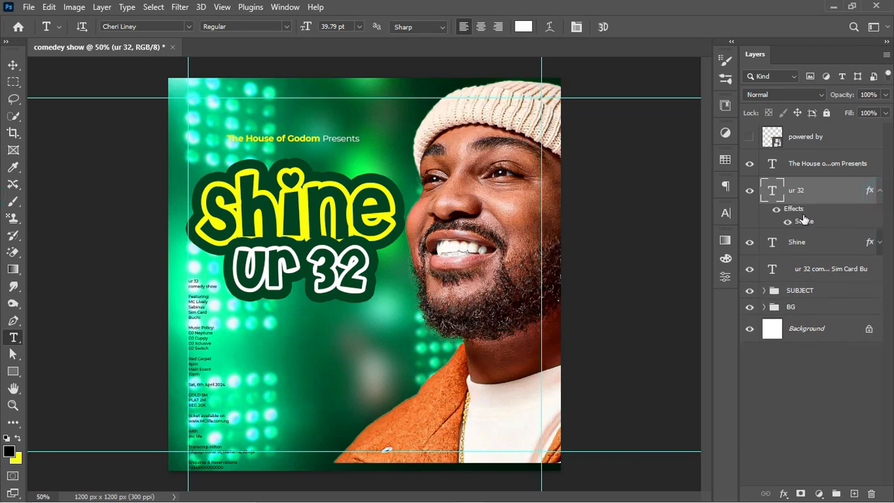
double_click(803, 221)
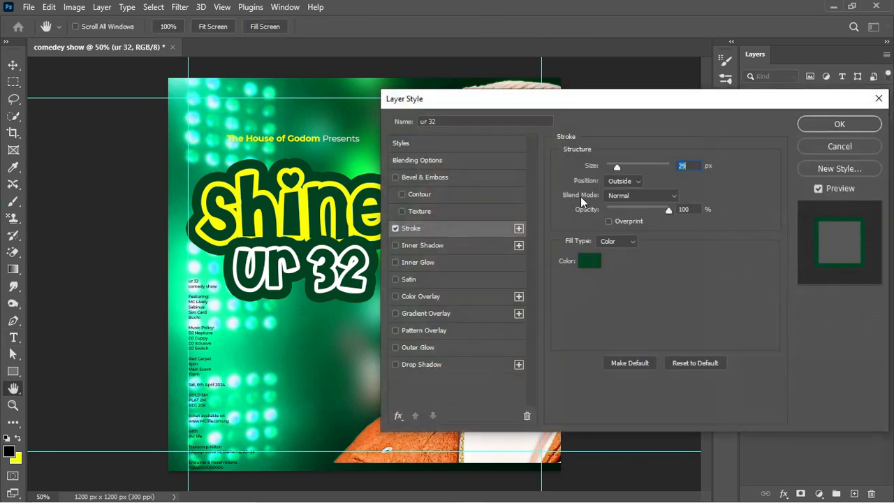
drag(618, 164, 616, 163)
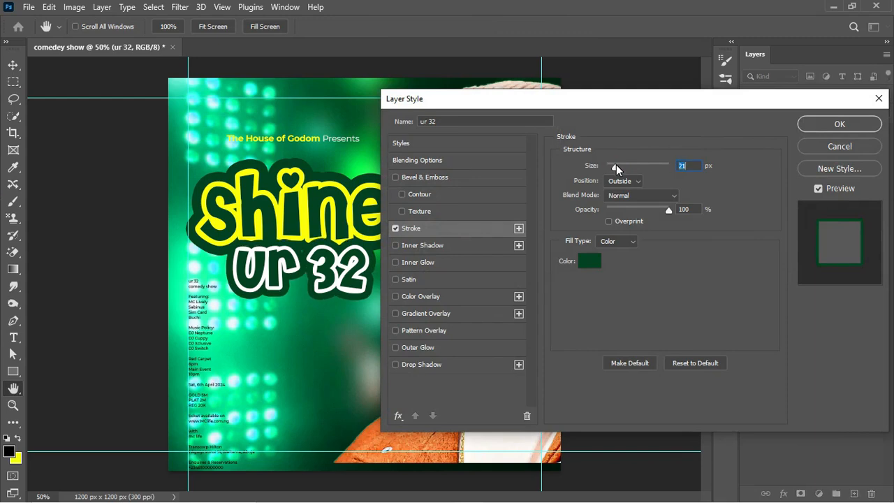
click(800, 130)
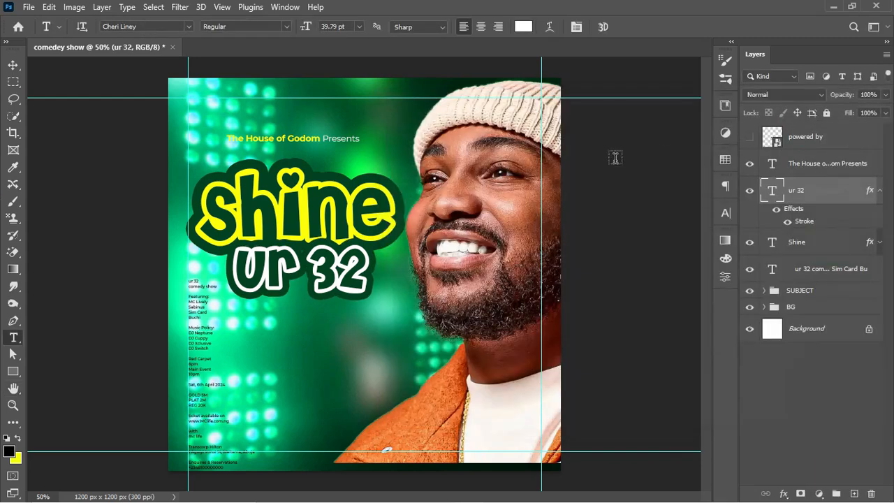
Step: Duplicate the "ur 32" text just below the original and replace the copy's text with "comedy show"
drag(342, 267, 335, 302)
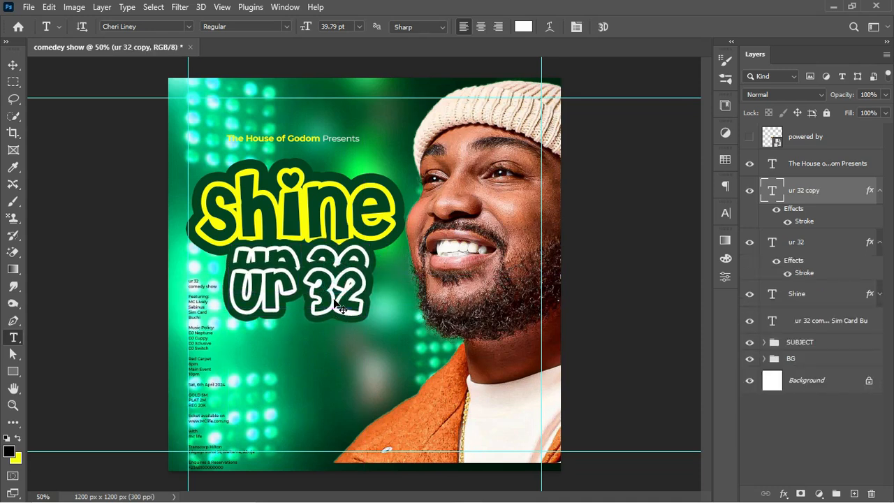
click(296, 289)
key(ctrl+a)
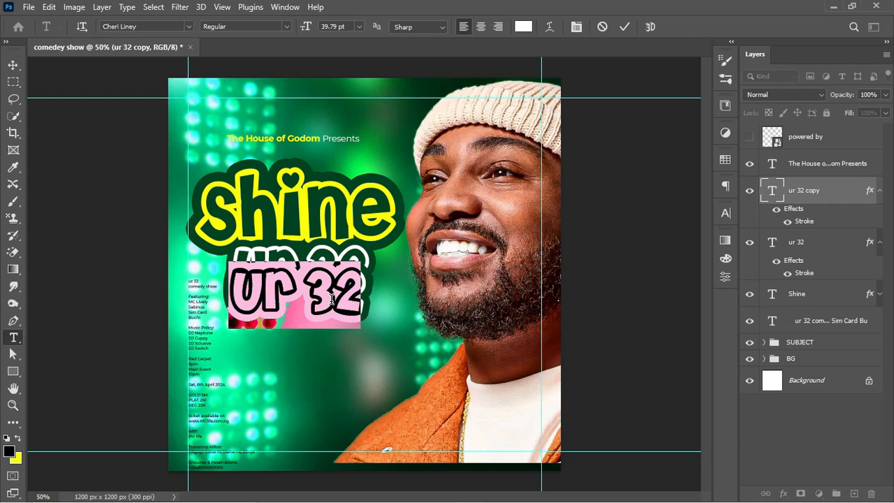
text(co)
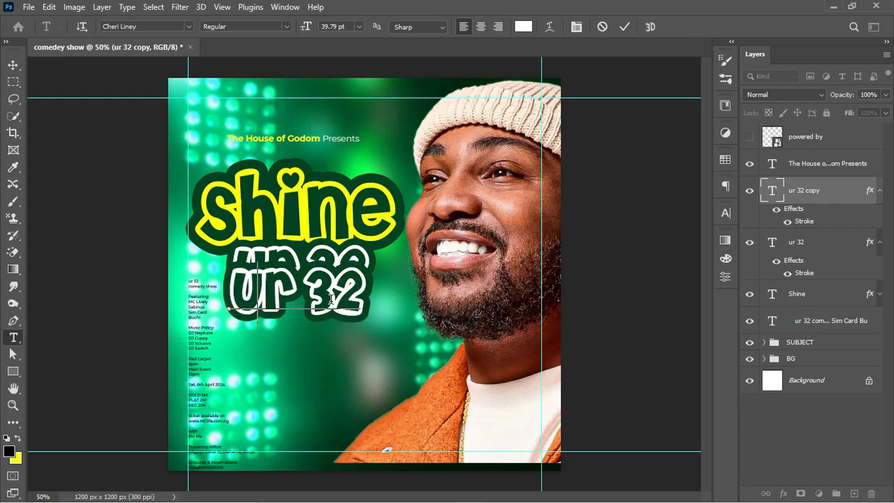
text(med)
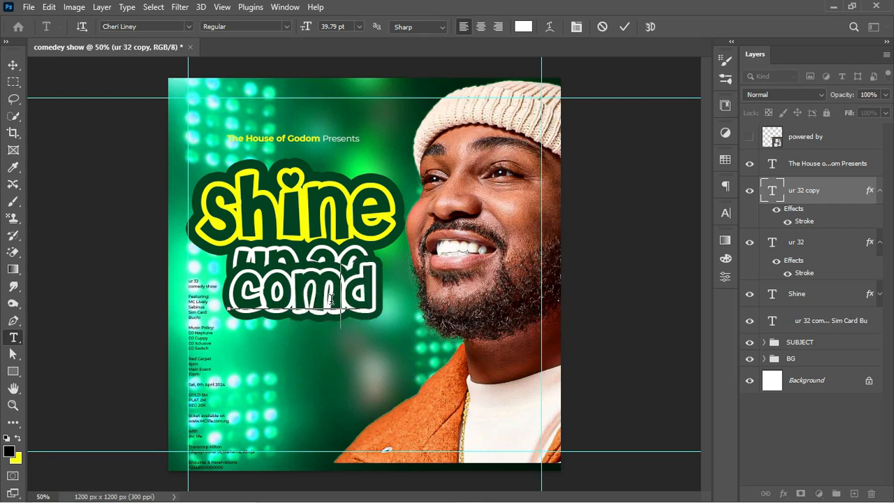
text(y Show)
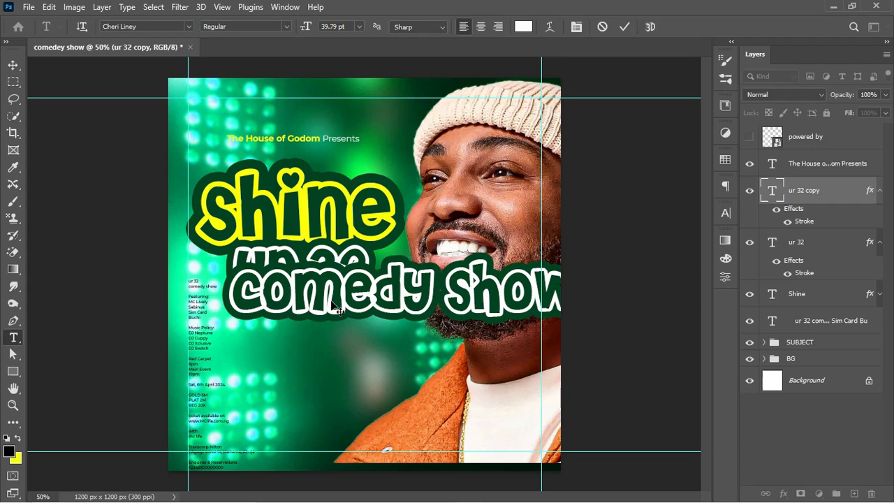
key(ctrl+Return)
Step: Scale the "comedy show" text down to about 29% and centre it directly beneath "ur 32"
key(ctrl+t)
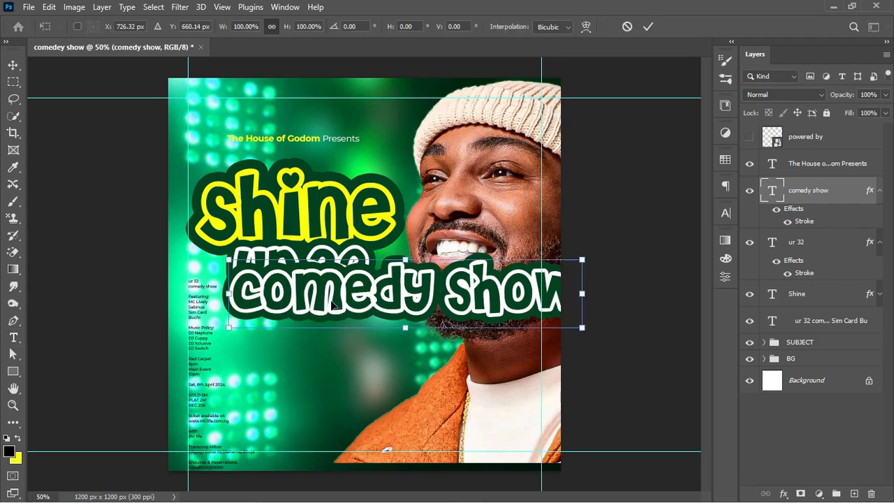
drag(581, 329, 332, 305)
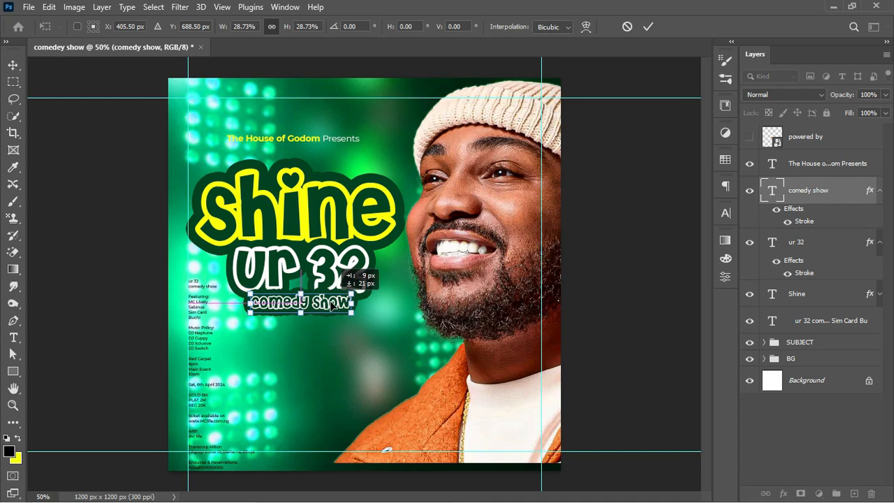
key(Return)
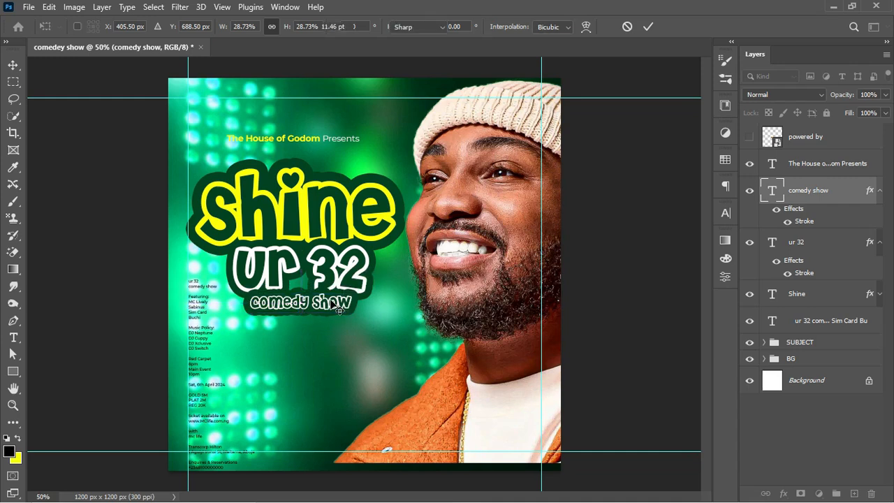
Step: Reduce the stroke around the "comedy show" text to 10 px
double_click(806, 223)
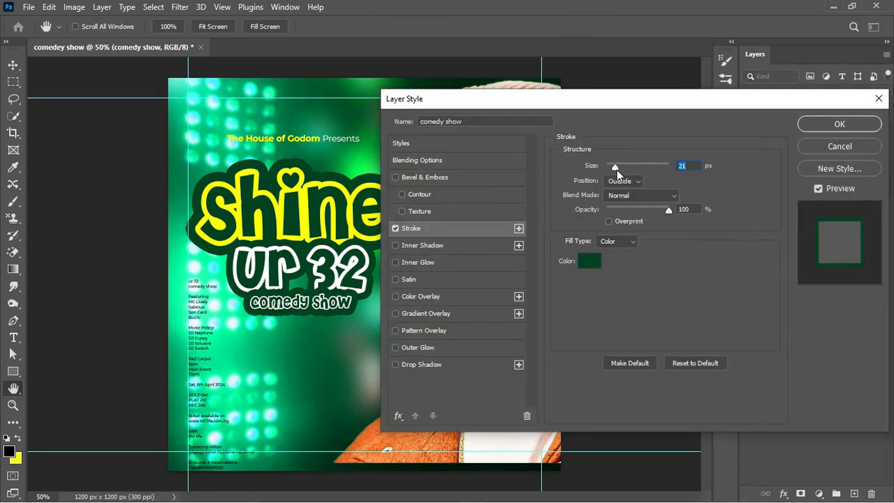
drag(617, 170, 613, 171)
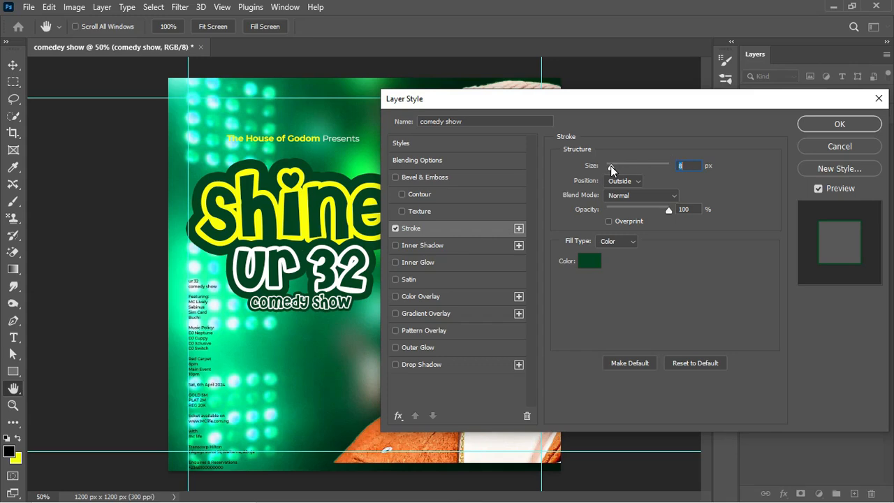
drag(611, 165, 614, 165)
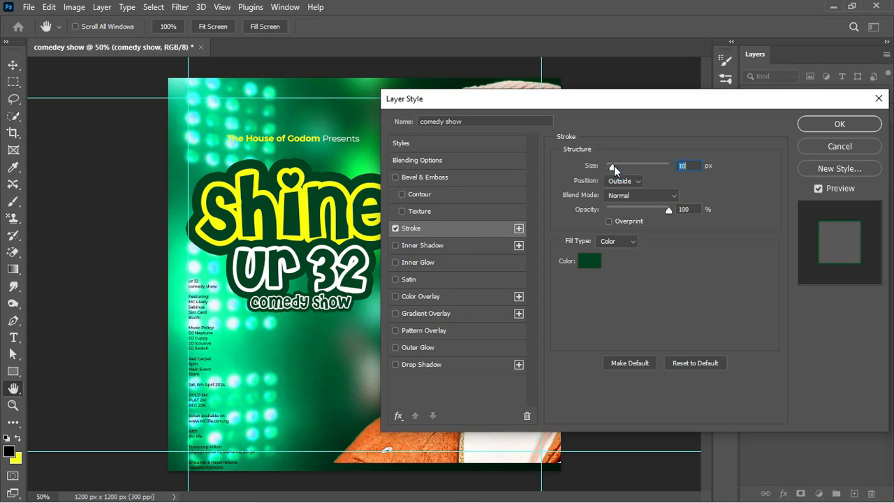
click(840, 124)
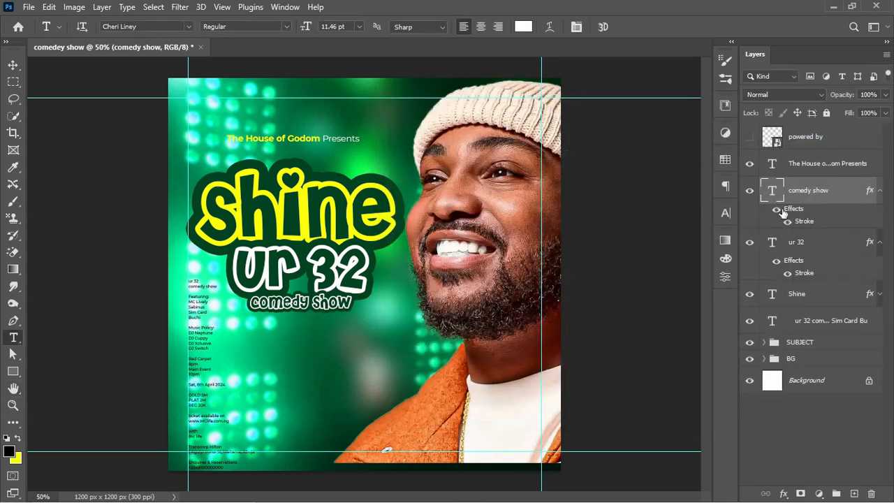
Step: Colour the "comedy show" text yellow fcff00, sampled from the "Shine" title, and nudge it up closer to "ur 32"
click(727, 217)
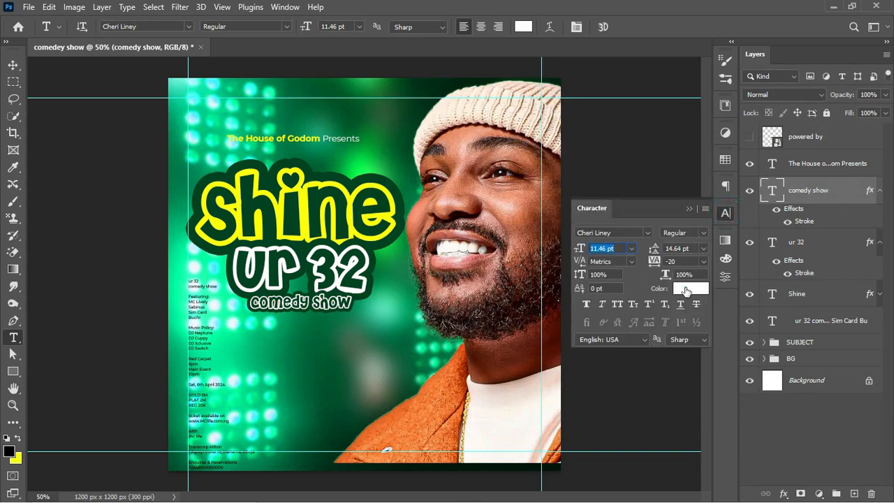
click(689, 289)
click(303, 169)
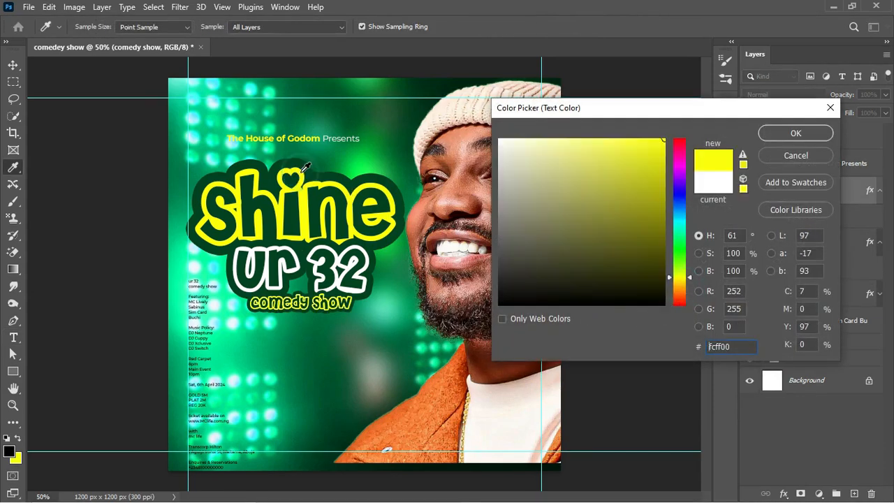
click(781, 133)
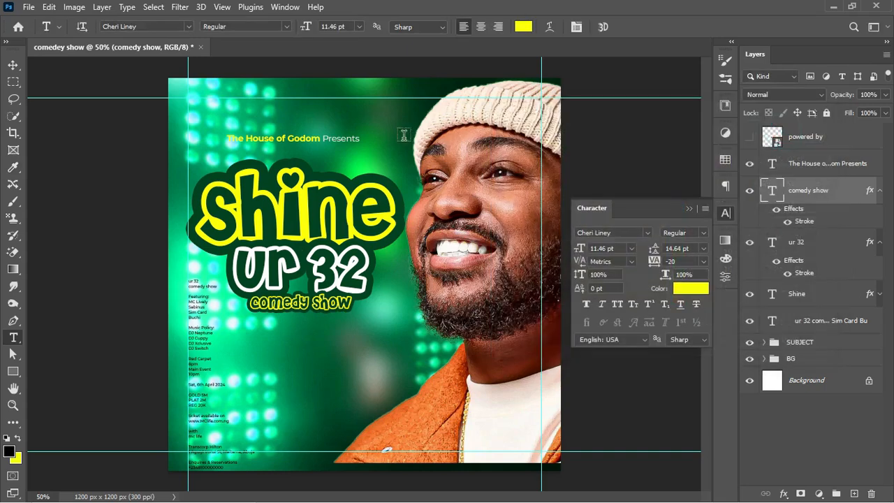
click(12, 65)
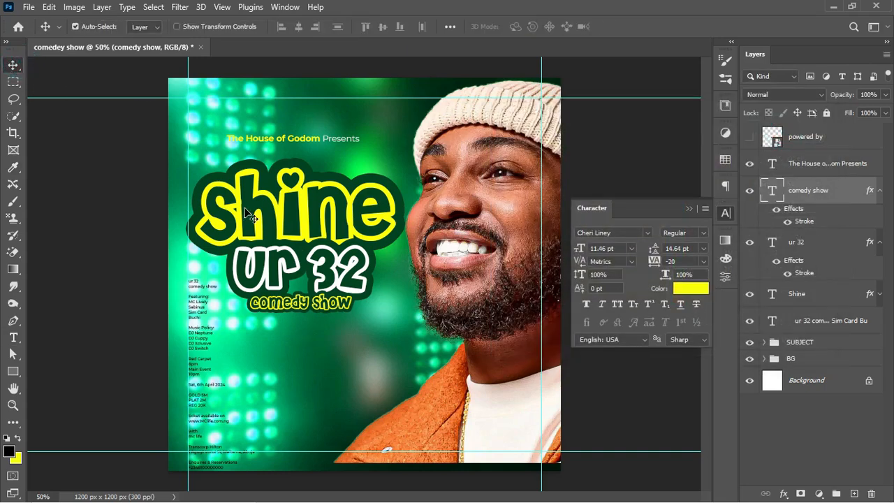
drag(321, 311, 315, 300)
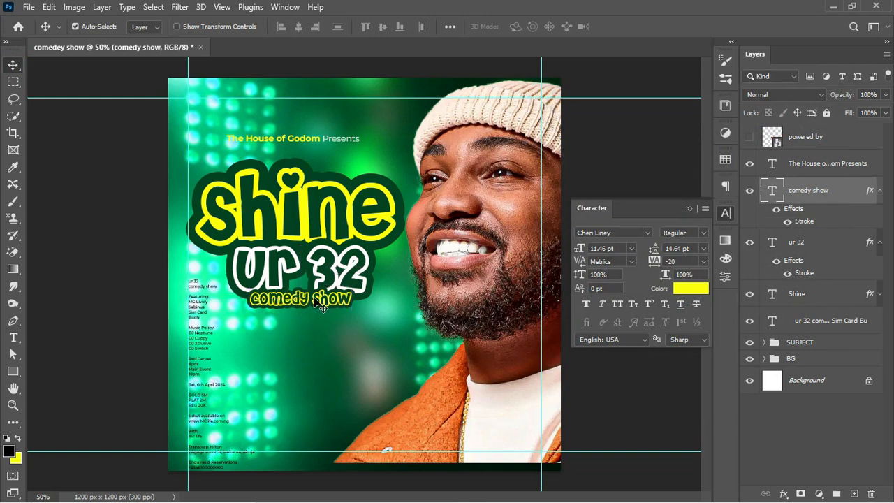
Step: Collapse the effects of the title layers, group "comedy show", "ur 32" and "Shine" together, and name the group THEME
click(880, 190)
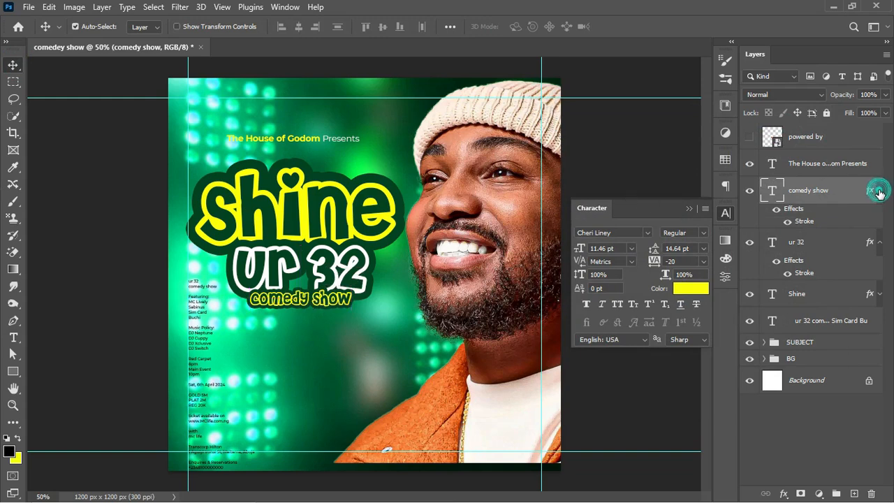
click(881, 217)
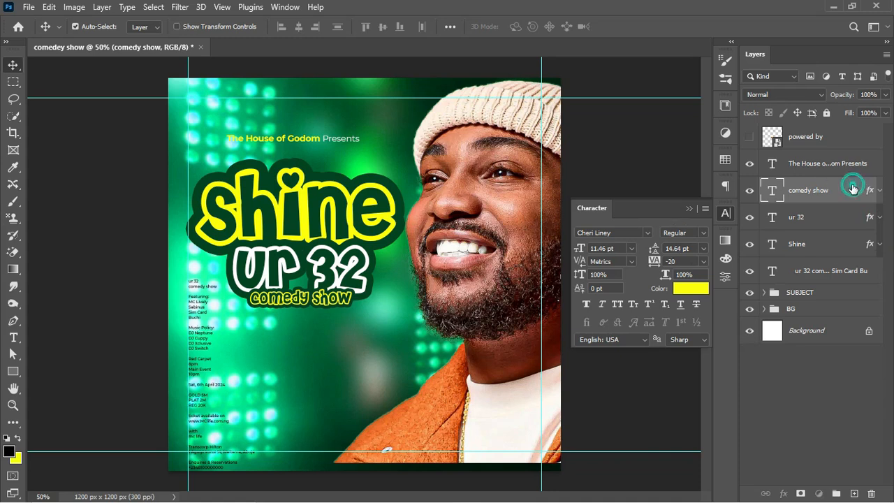
shift+click(826, 248)
key(ctrl+g)
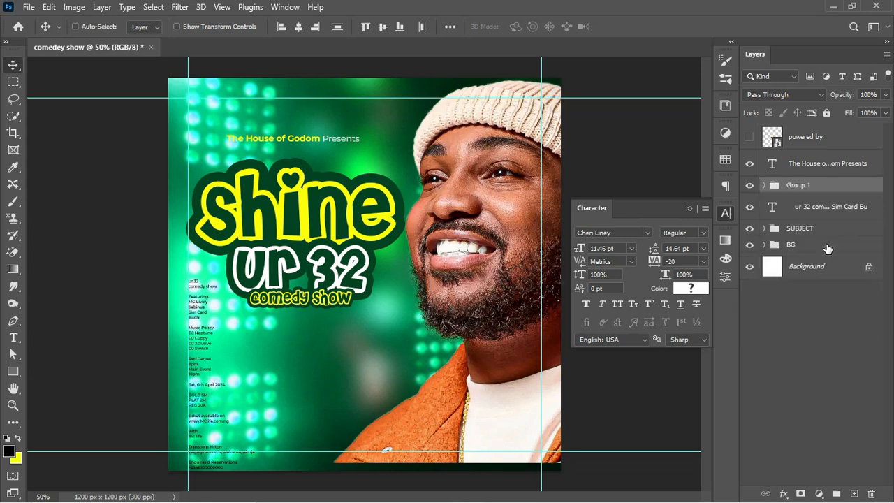
double_click(804, 184)
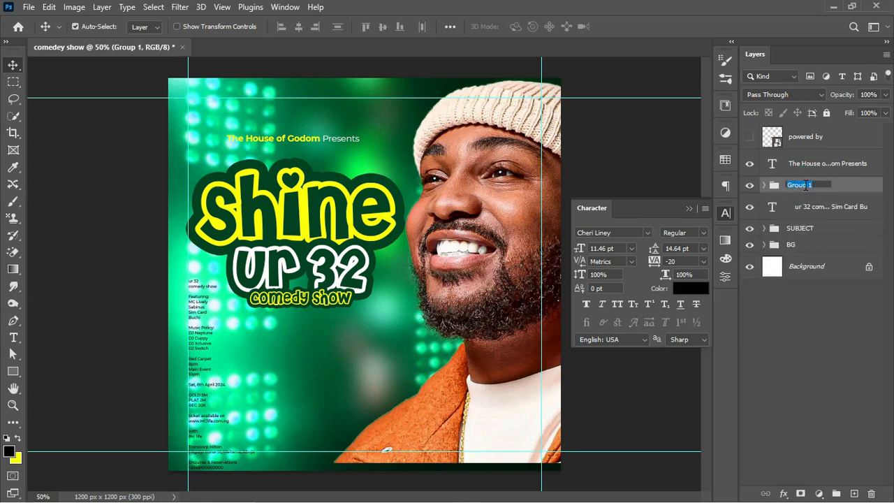
text(THEME)
key(Return)
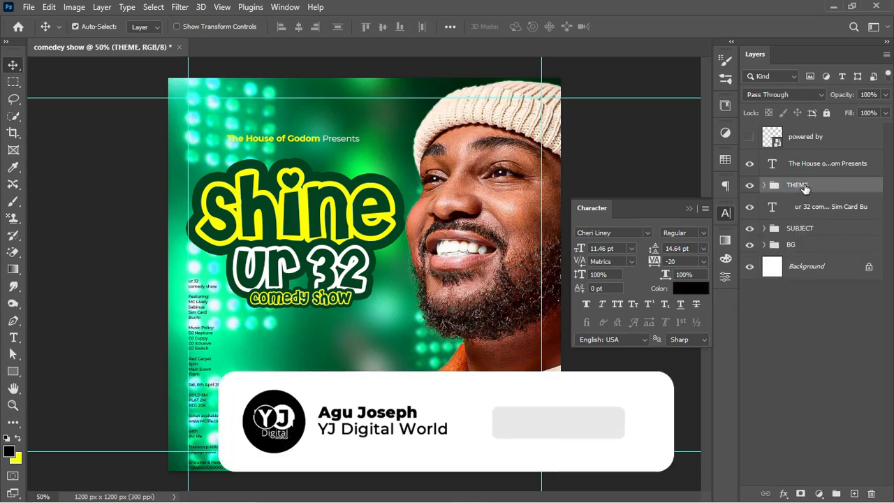
Step: Reorder the layers to place THEME above SUBJECT with the "Presents" line directly over it, and nudge the title group up slightly
drag(805, 185, 811, 217)
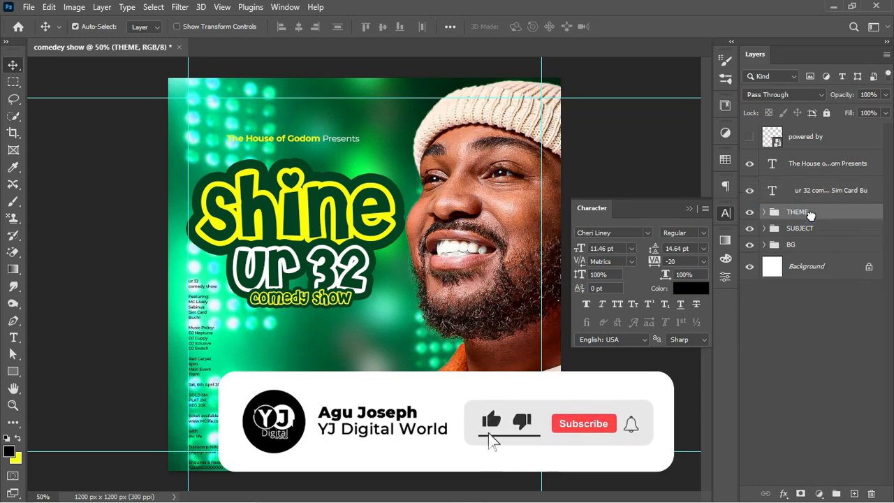
drag(814, 162, 814, 205)
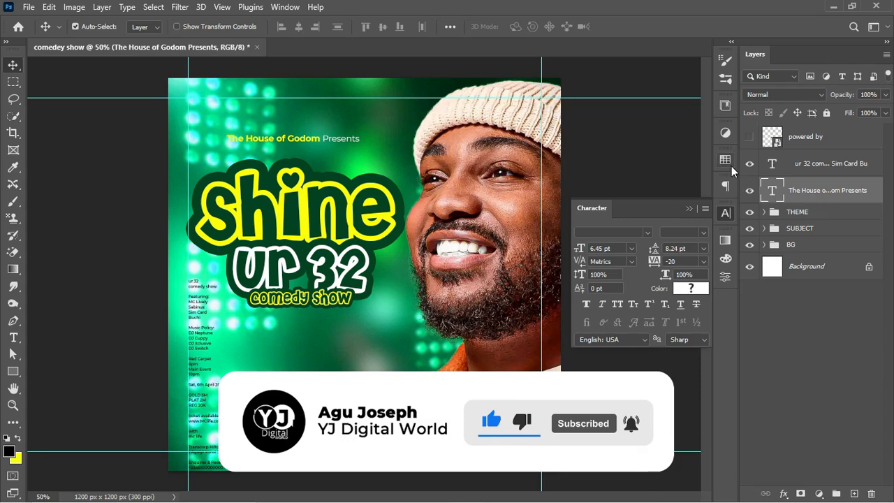
click(826, 219)
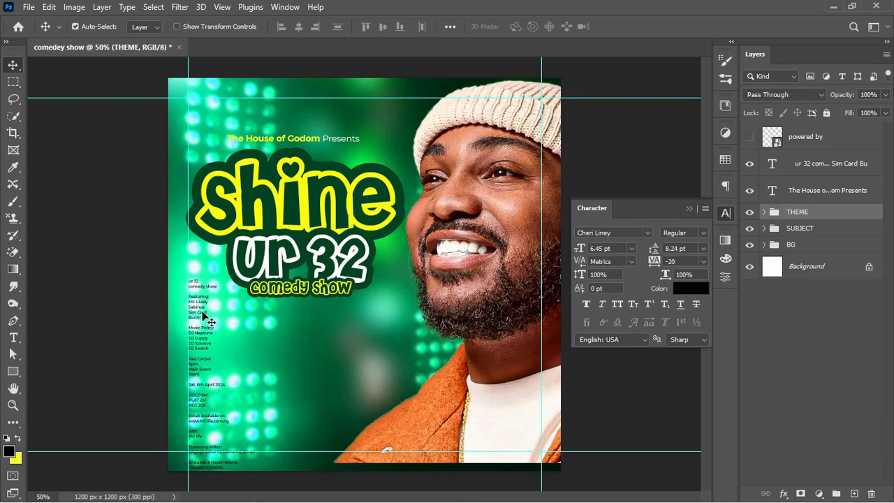
Step: Cut the "Featuring:" line-up out of the event details text and paste it as a separate text layer beneath the title
key(t)
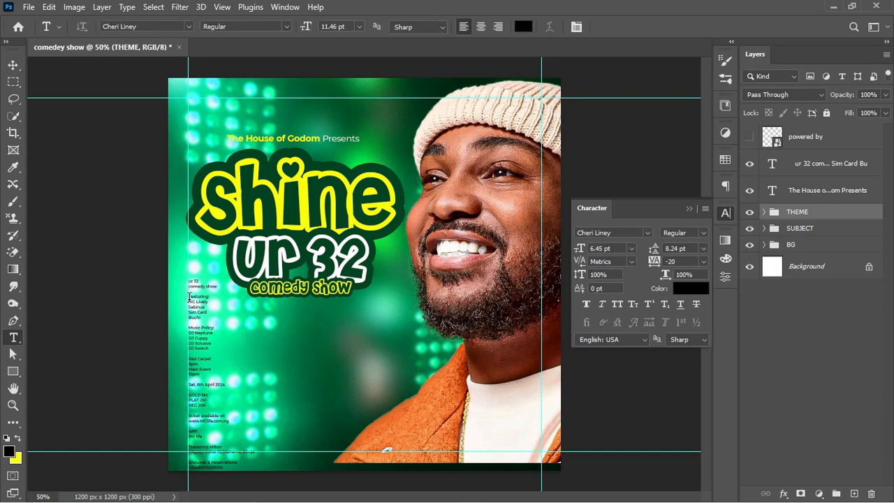
drag(188, 297, 211, 316)
key(ctrl+c)
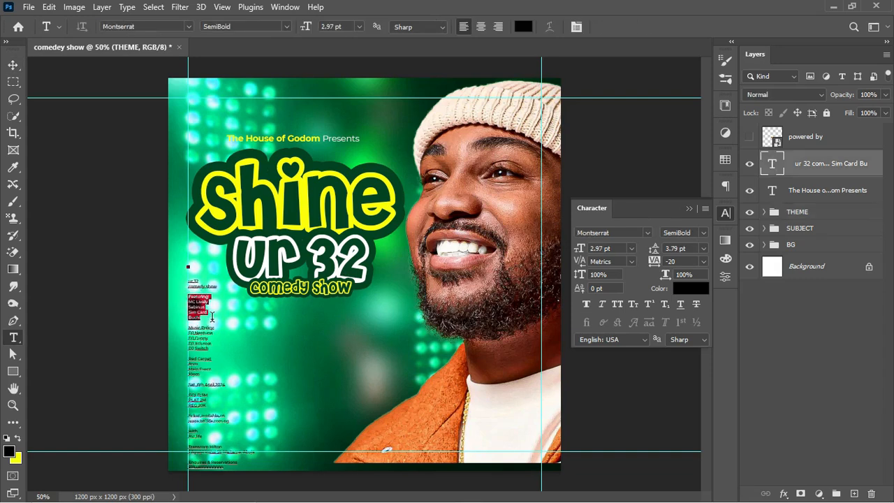
key(BackSpace)
click(211, 318)
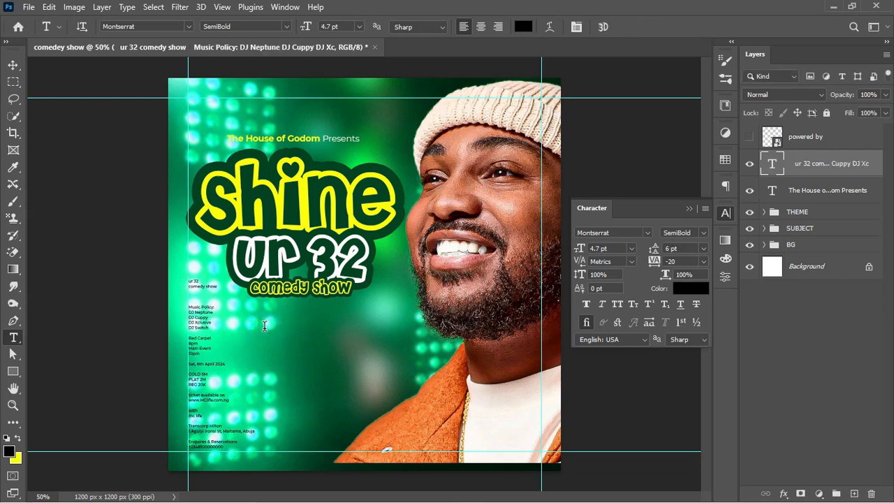
click(265, 326)
key(ctrl+v)
key(ctrl+Return)
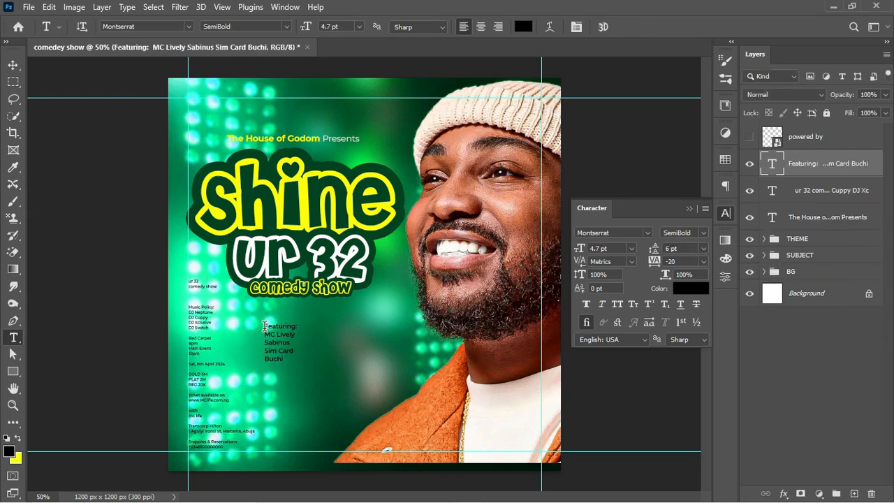
Step: Set the "Featuring:" heading to Montserrat Regular and colour it yellow fcff00, sampled from the "Shine" title
drag(265, 326, 316, 326)
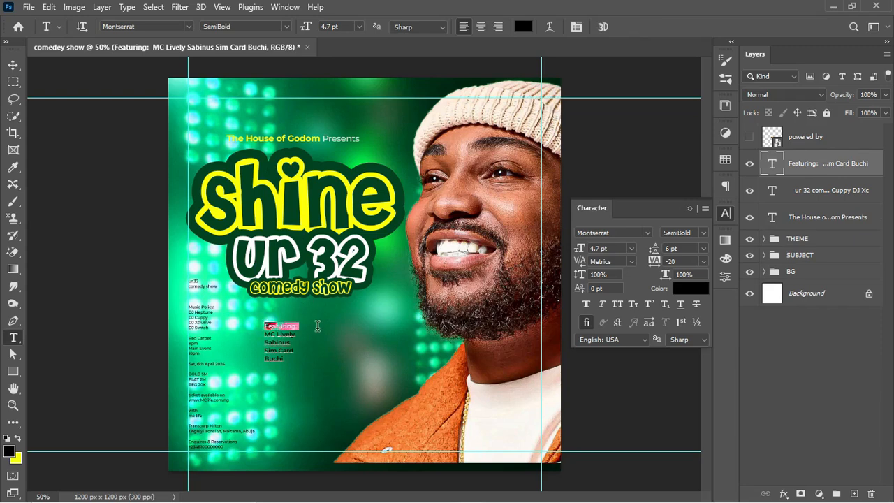
click(269, 26)
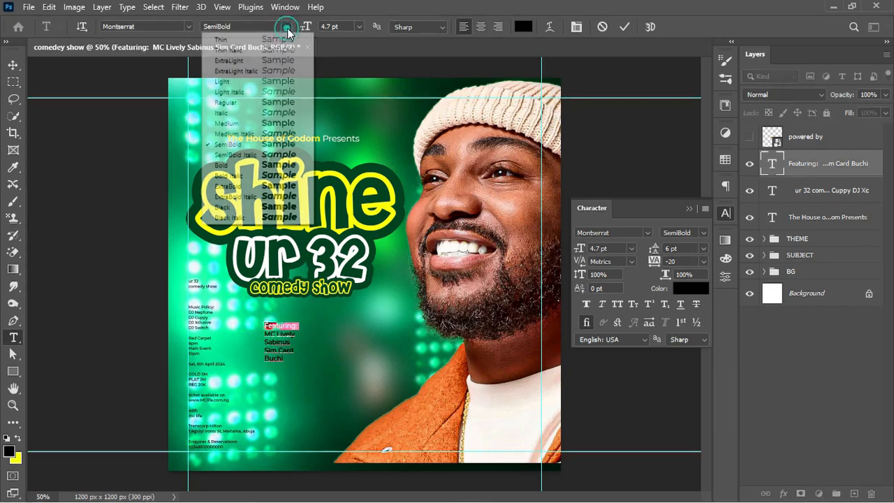
click(266, 104)
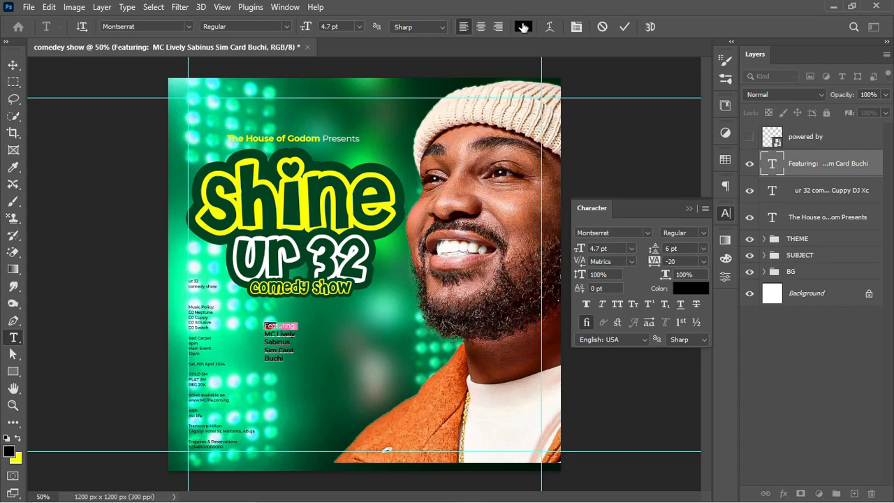
click(523, 26)
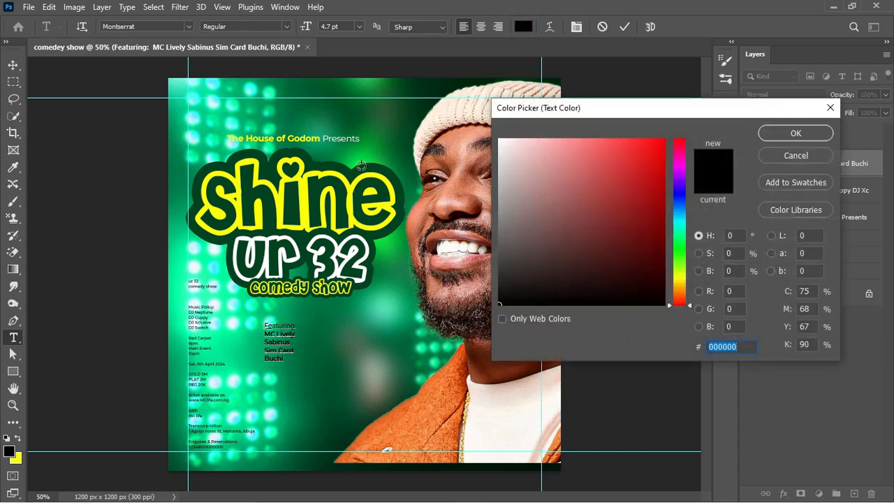
click(366, 174)
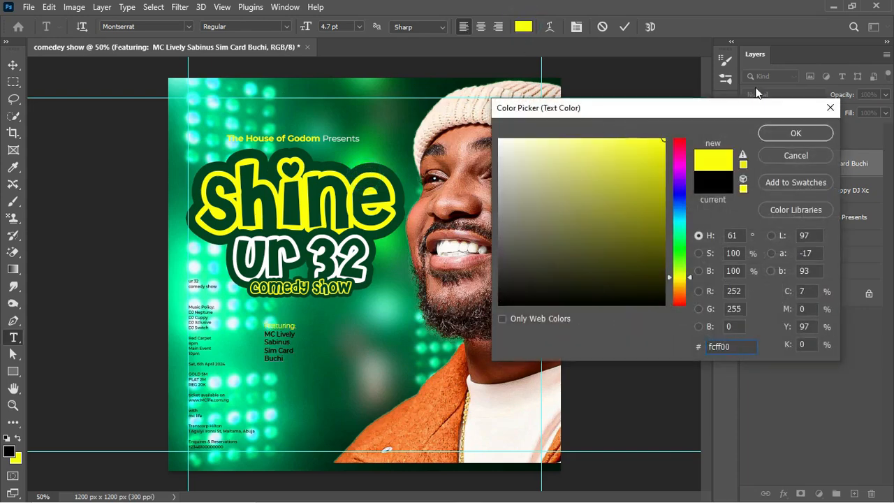
click(789, 133)
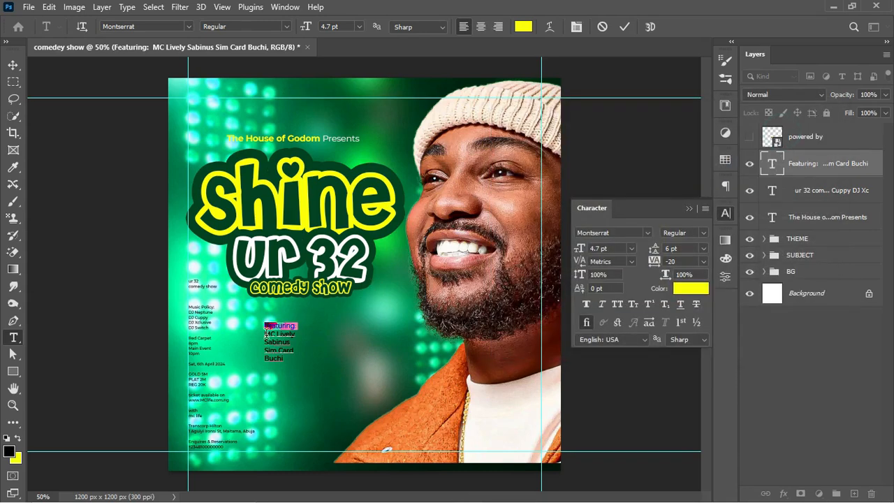
Step: Set the performer names under the "Featuring:" heading to Montserrat Bold, 6 pt, in near-white f9f9f9
drag(265, 333, 285, 359)
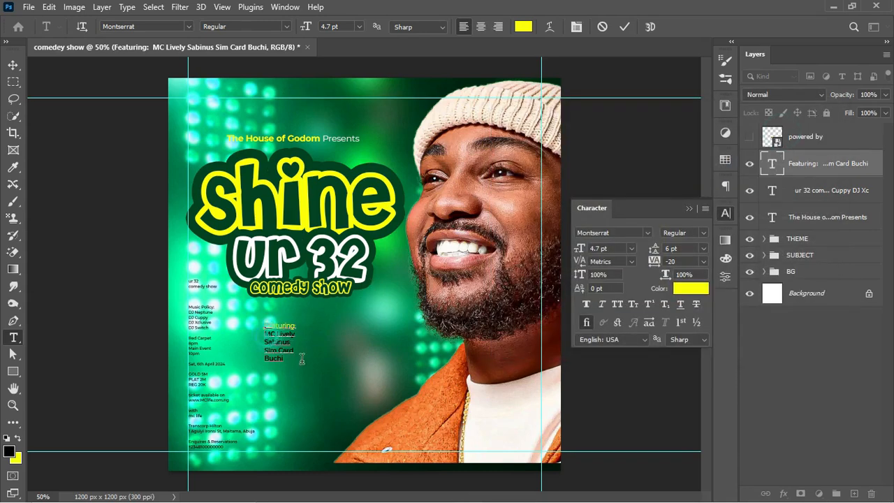
click(696, 234)
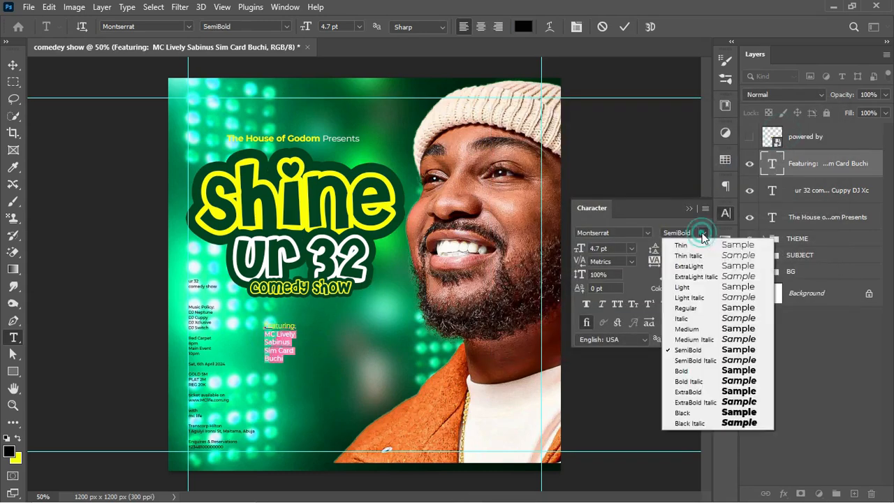
click(691, 371)
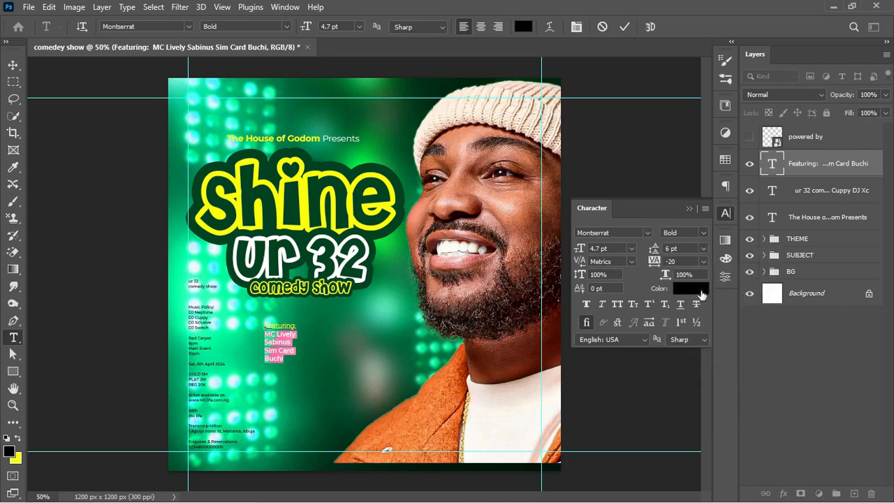
click(701, 296)
mouse_move(507, 158)
mouse_down()
mouse_move(511, 145)
mouse_move(500, 147)
mouse_up()
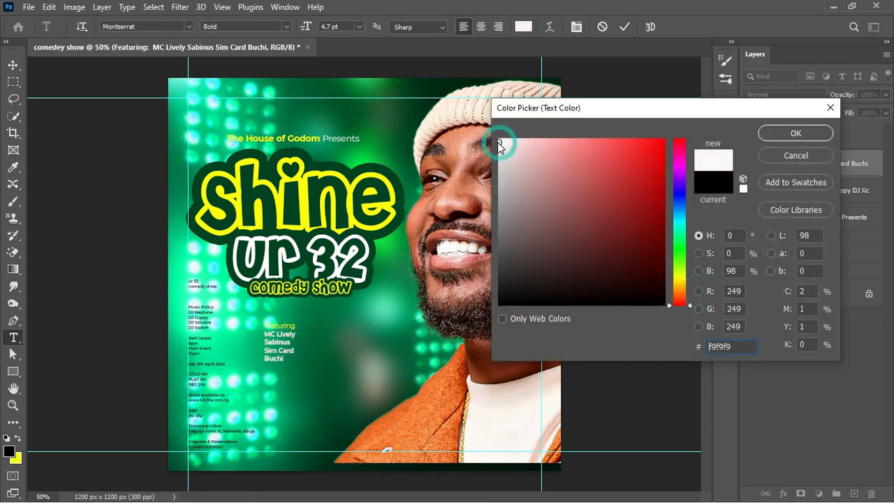
click(782, 134)
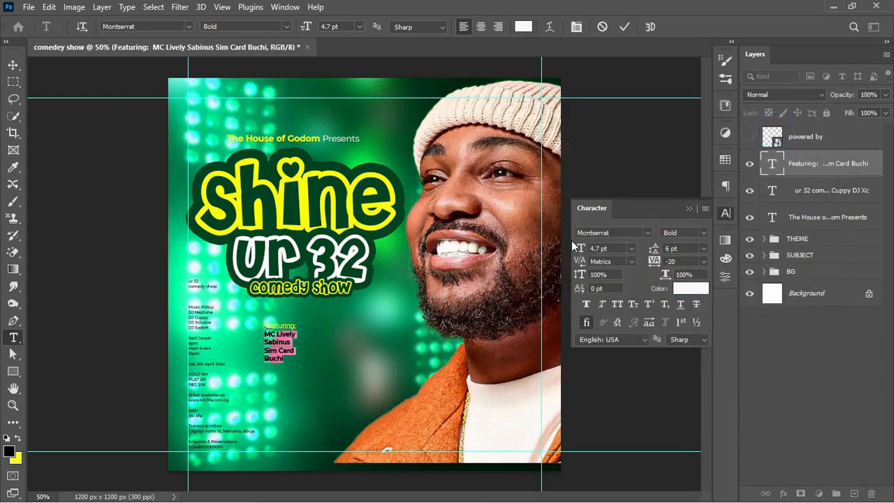
drag(579, 249, 580, 250)
drag(580, 249, 581, 250)
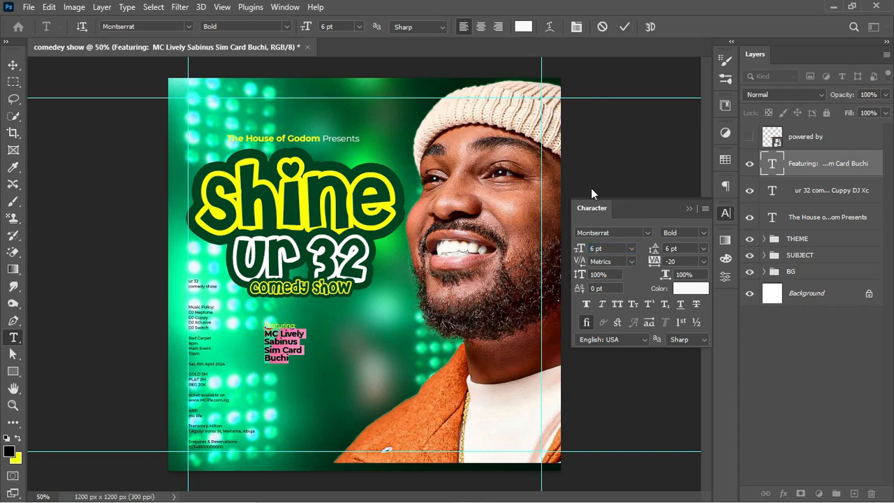
click(624, 27)
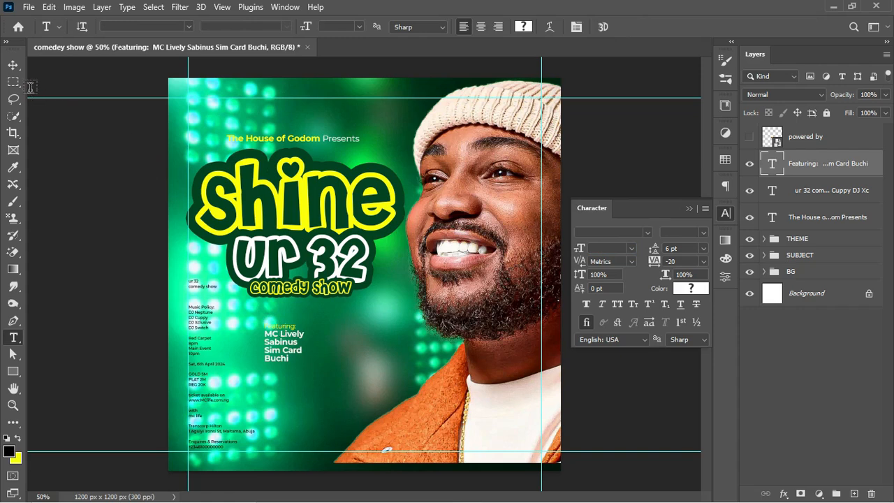
Step: Draw a rectangle about 154 × 156 px over the "Featuring:" line-up and round its corners to 7 px
click(13, 64)
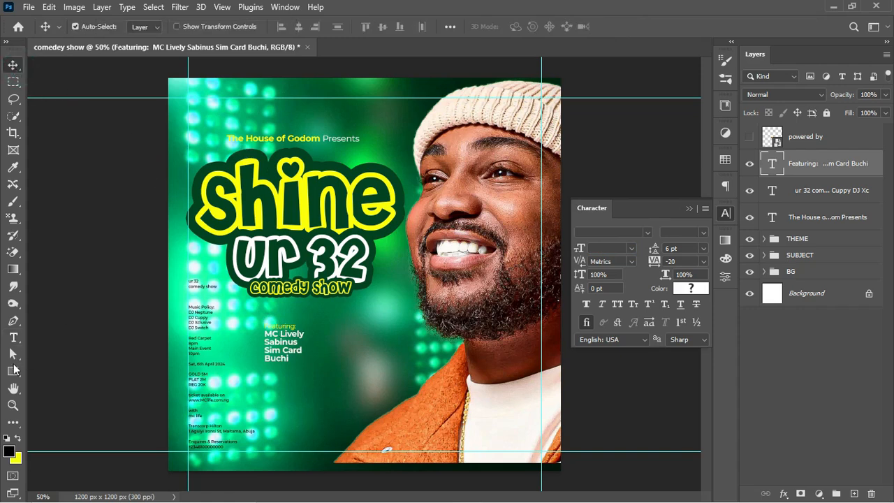
click(12, 372)
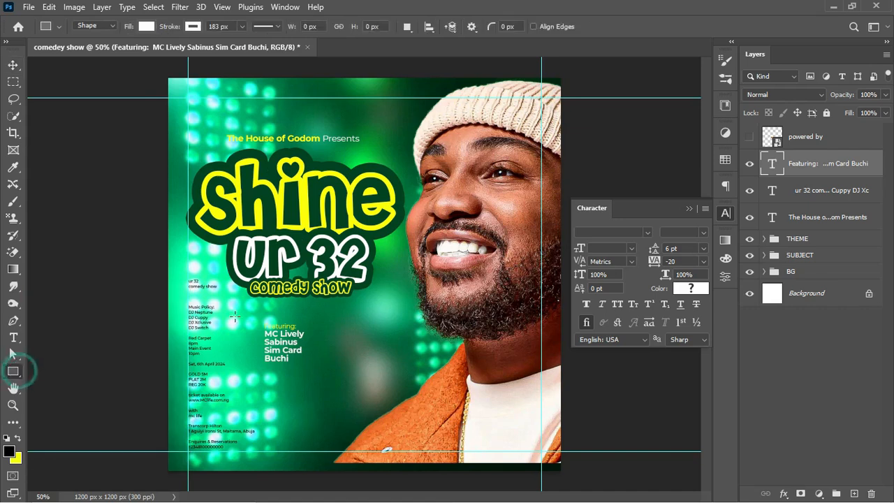
drag(262, 320, 309, 370)
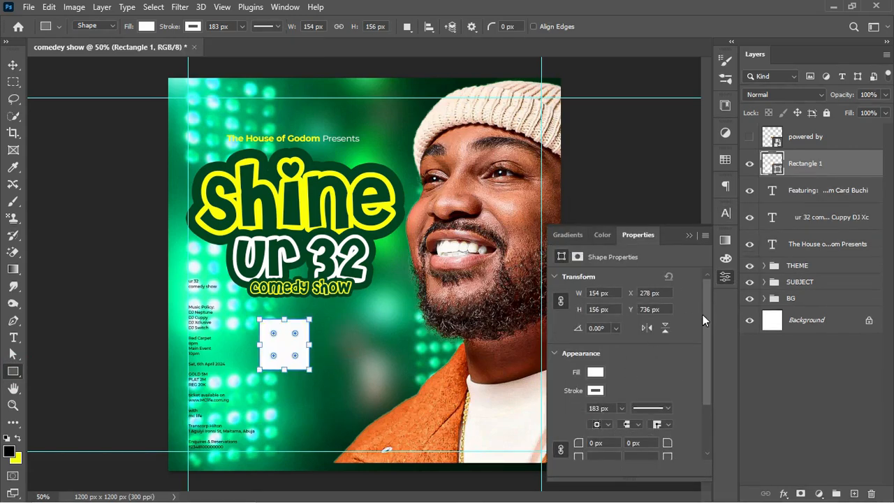
drag(705, 308, 712, 351)
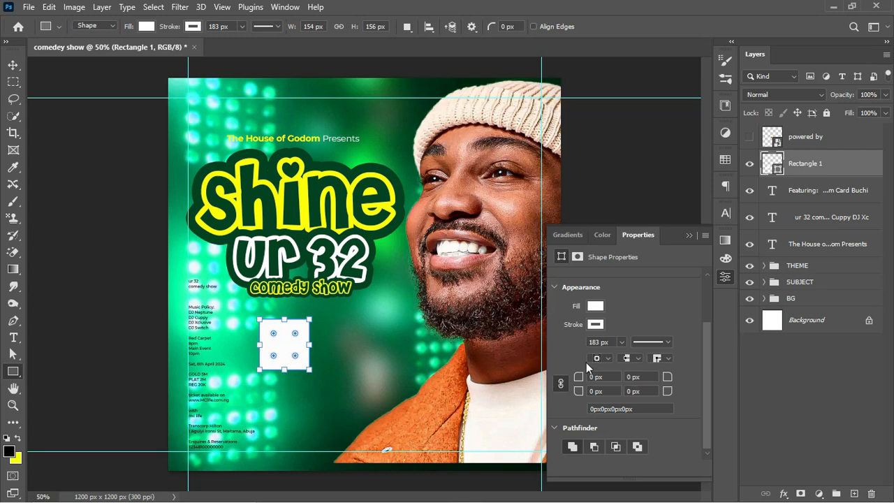
drag(579, 378, 583, 380)
Step: Fill the rounded rectangle with dark green 03421f sampled from the title outline and remove its stroke
click(778, 169)
double_click(778, 169)
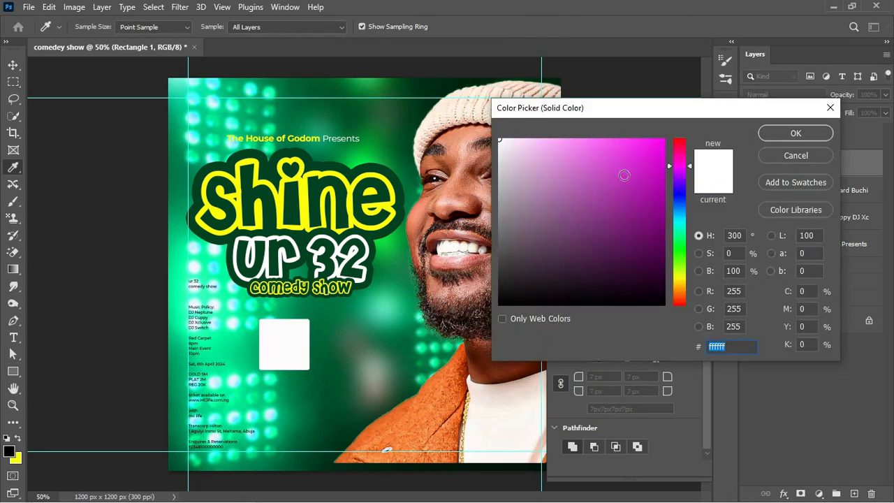
click(397, 222)
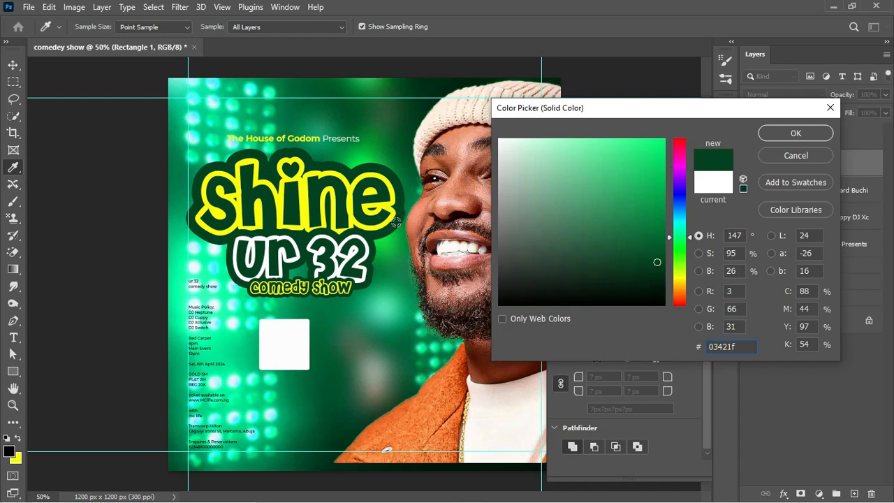
click(789, 133)
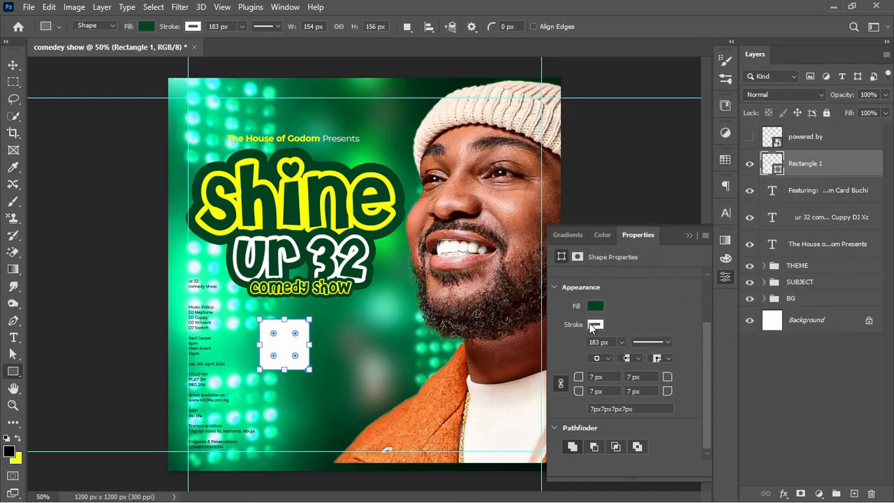
click(192, 27)
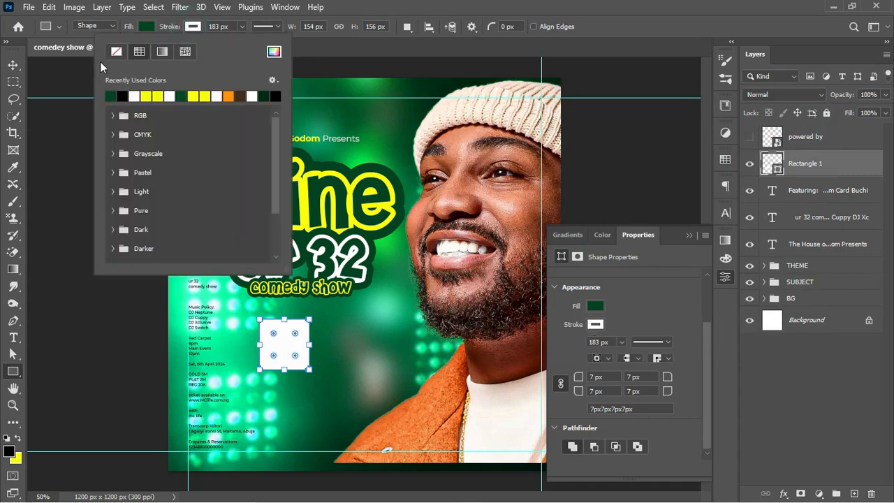
click(118, 52)
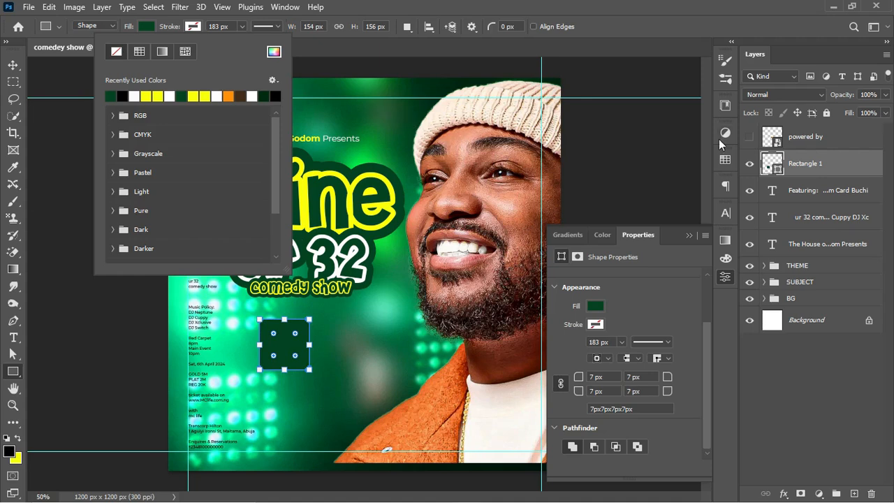
click(689, 237)
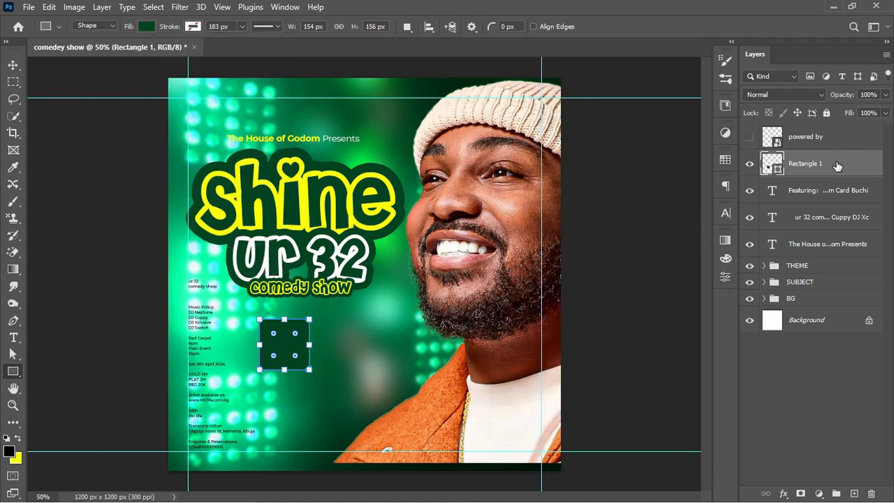
Step: Move the rectangle layer below the "Featuring:" text layer and set its blend mode to Soft Light
drag(838, 165, 834, 203)
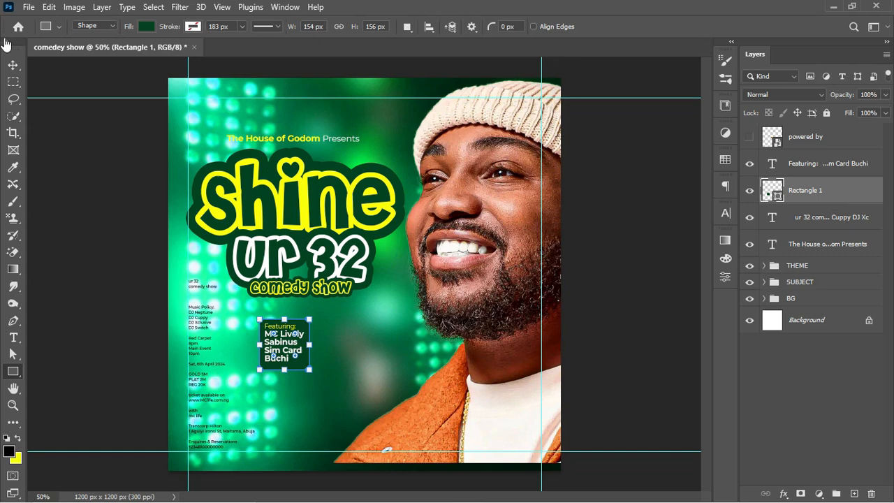
click(12, 64)
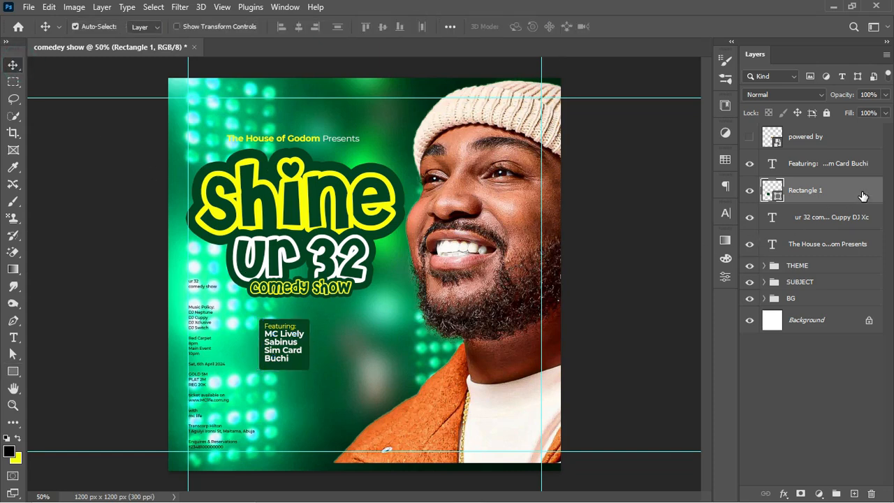
click(799, 95)
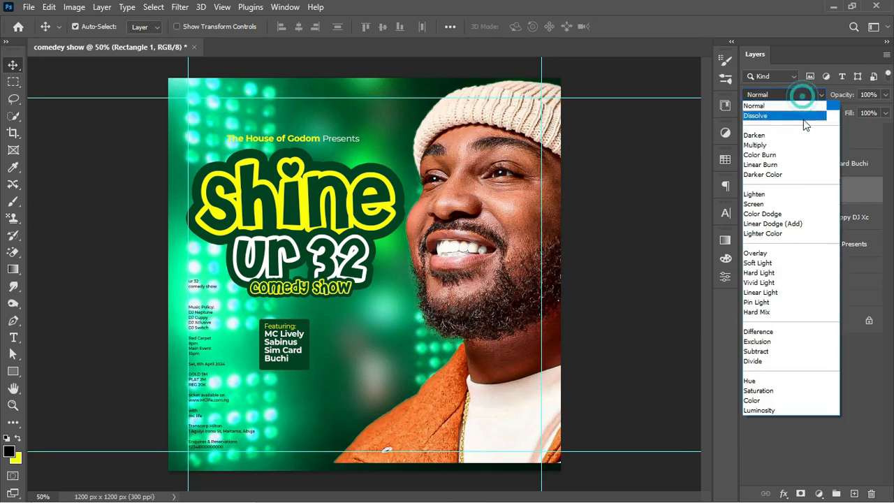
click(790, 265)
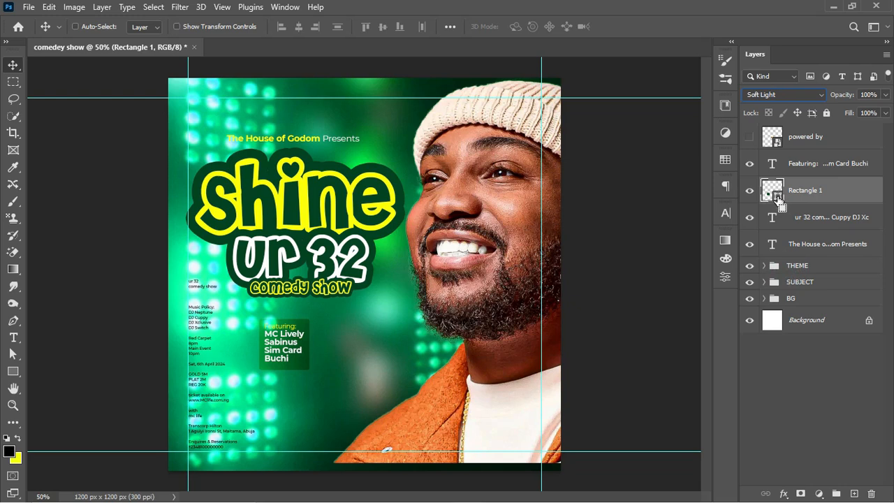
Step: Centre the "Featuring:" text horizontally and vertically within the rectangle, using the rectangle's outline as the selection
ctrl+click(777, 199)
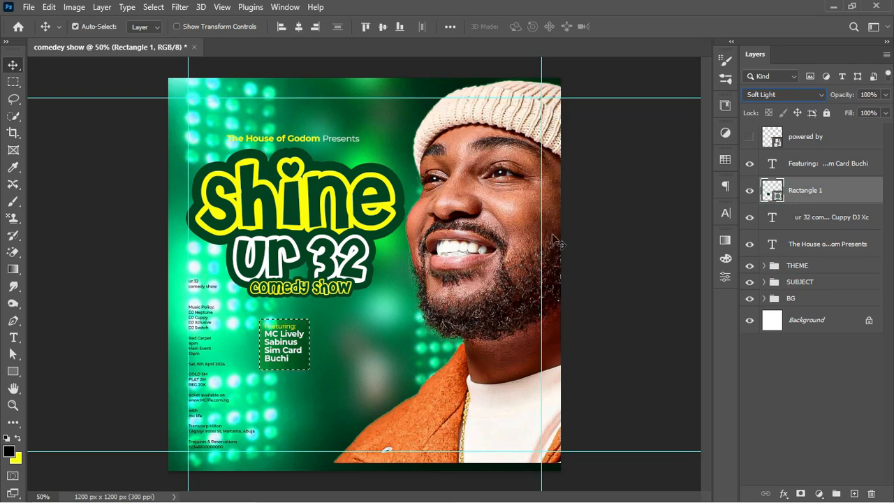
click(828, 168)
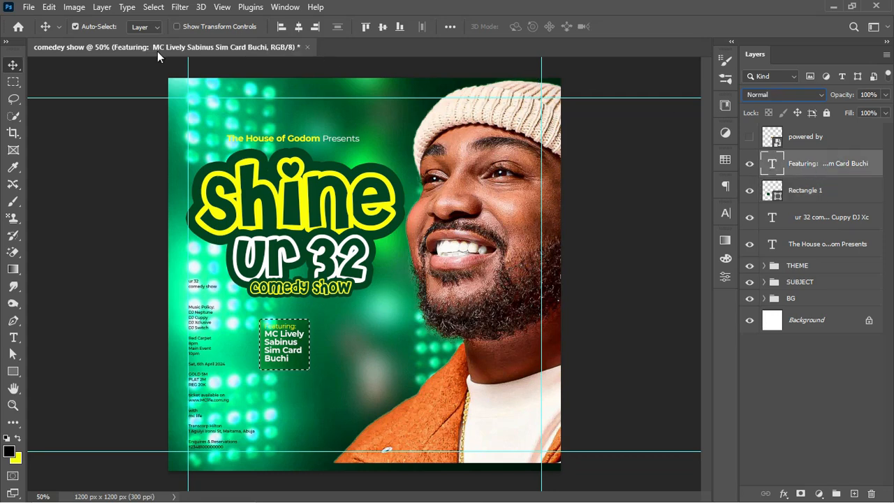
click(299, 28)
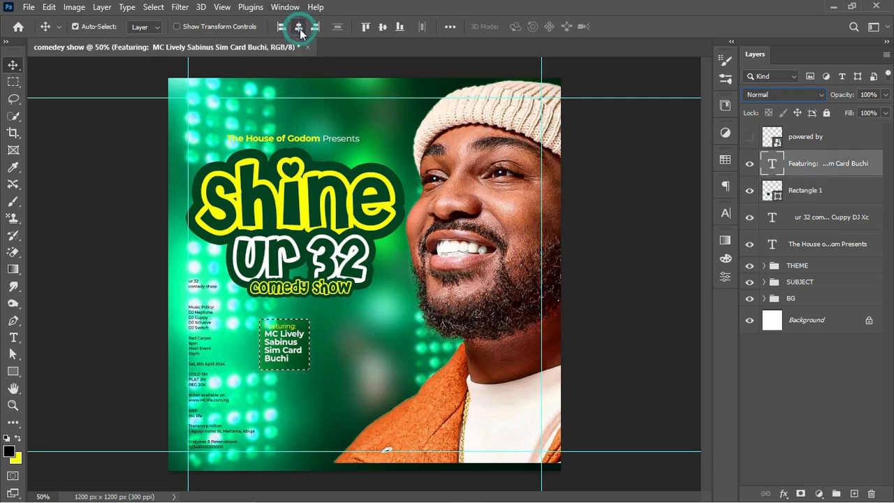
click(382, 27)
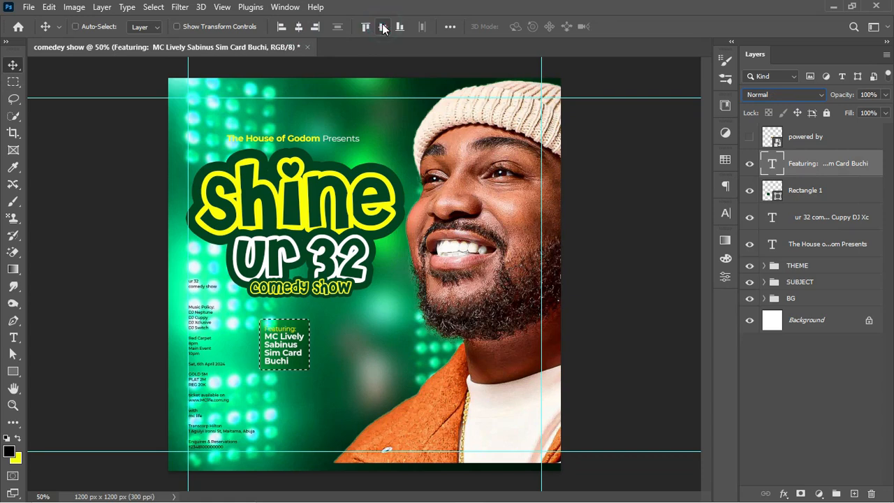
key(ctrl+d)
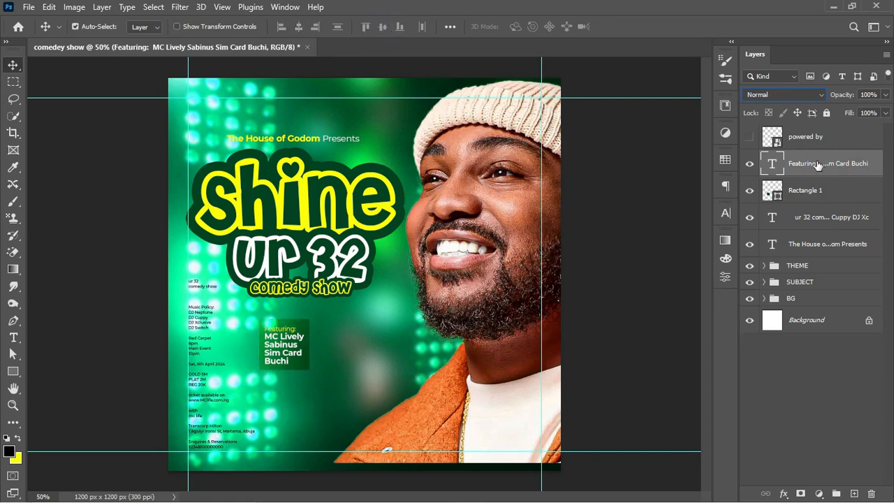
Step: Group the "Featuring:" text with its rectangle and name the group FEATURING
ctrl+click(830, 189)
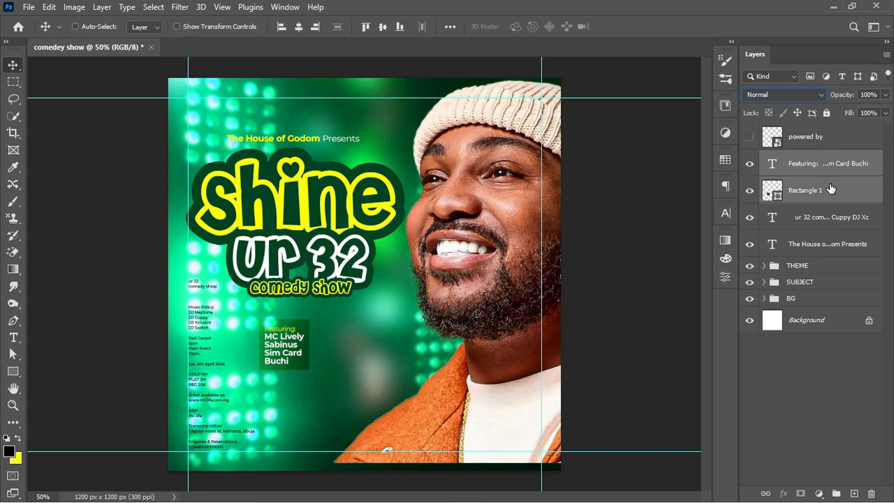
key(ctrl+g)
double_click(797, 158)
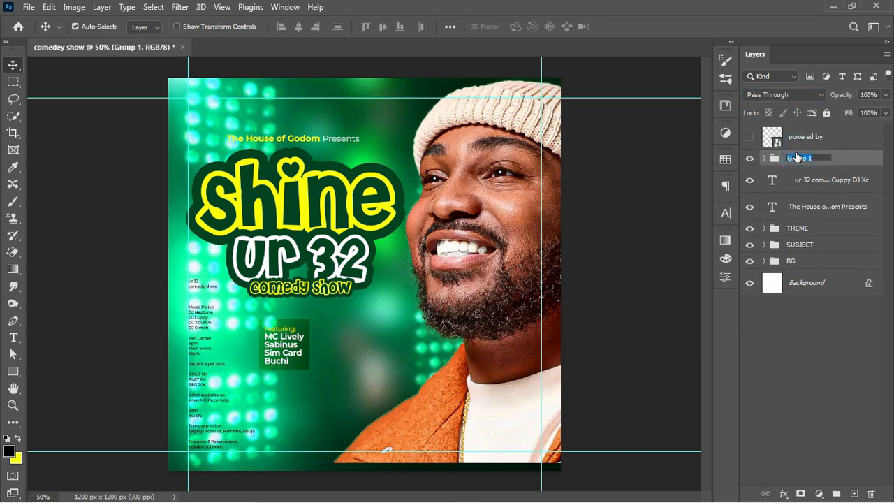
text(FEATURING)
key(Return)
Step: Reposition the FEATURING group closer beneath the "comedy show" line, at X 406 px, Y 782 px
key(ctrl+t)
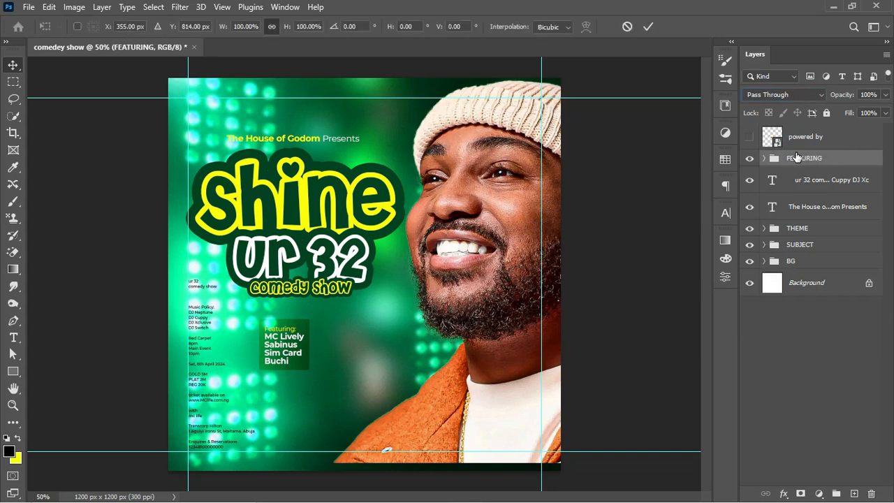
mouse_move(303, 333)
mouse_down()
mouse_move(276, 318)
mouse_move(241, 323)
mouse_move(289, 316)
mouse_move(319, 334)
mouse_move(309, 335)
mouse_up()
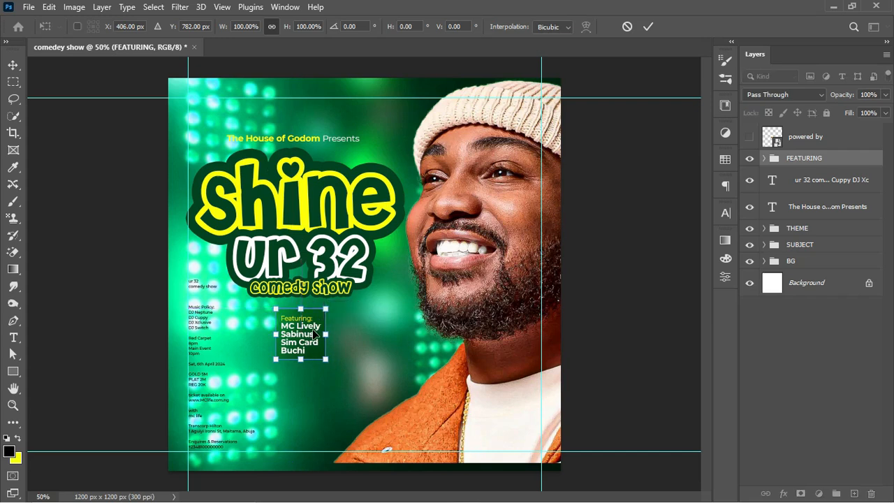
key(Return)
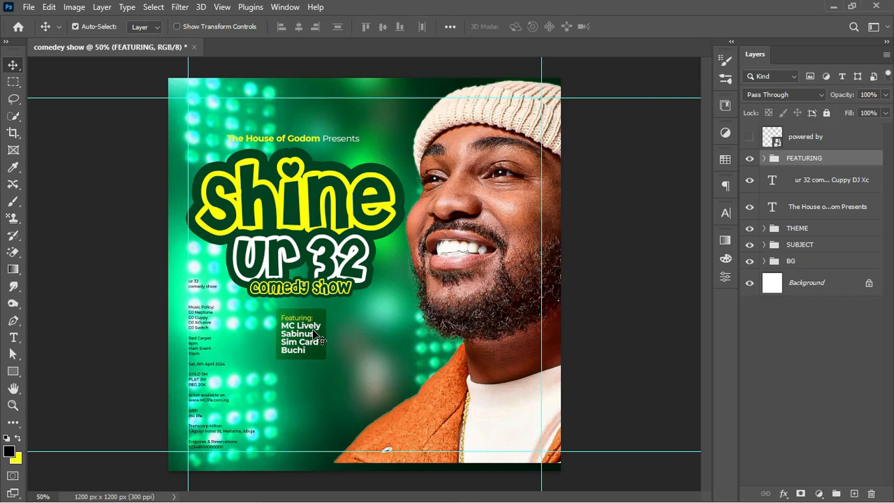
Step: Duplicate the FEATURING group and place the copy beside the original box on the same level
key(ctrl)
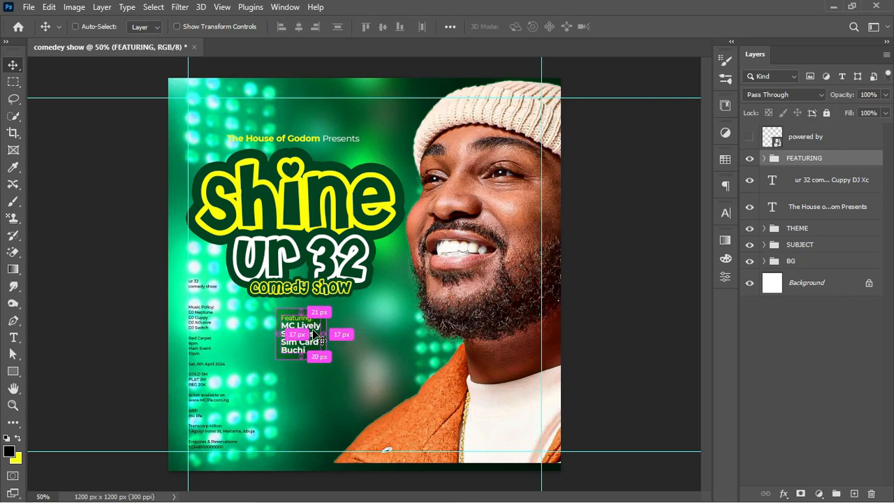
key(ctrl+j)
key(ctrl+t)
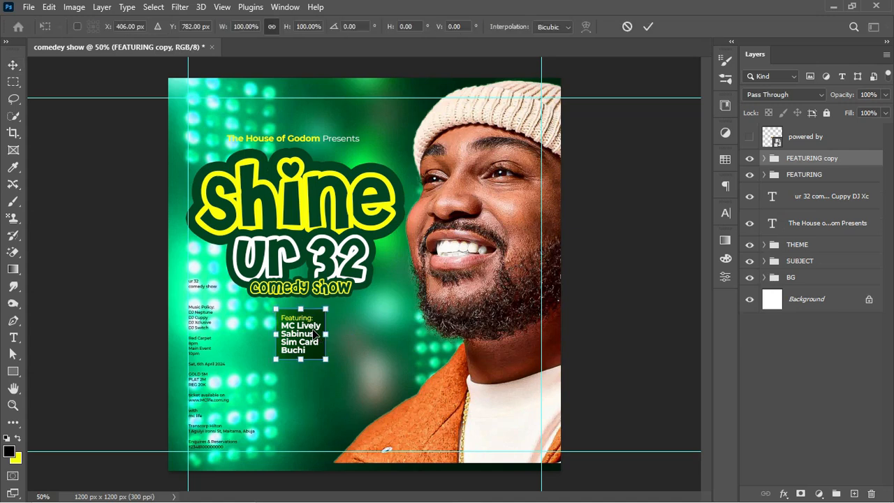
drag(314, 334, 373, 333)
key(Return)
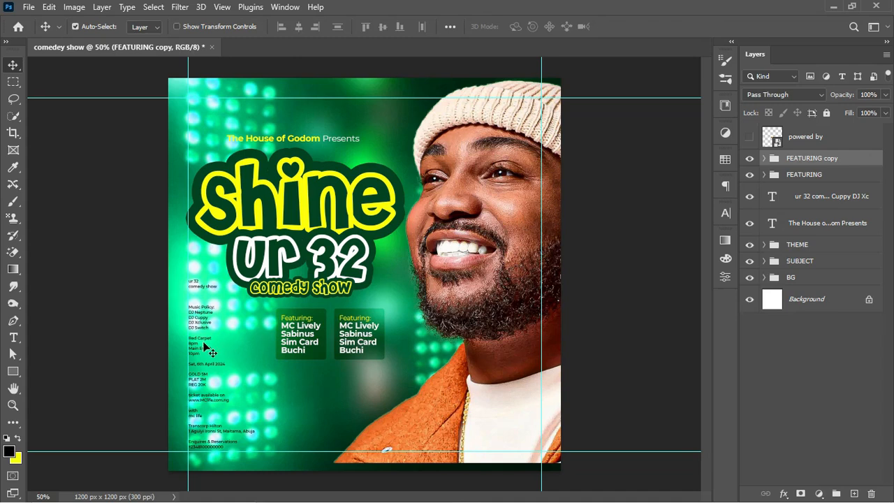
Step: Replace the copied box's text with the heading "Music Policy:" and the lines DJ Neptune, DJ Cuppy, DJ Xclusive and DJ Switch
key(t)
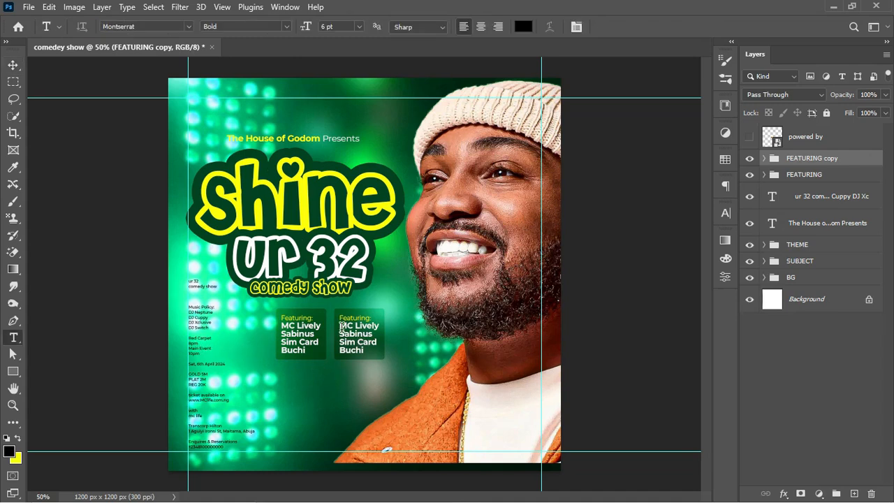
drag(338, 316, 382, 357)
text(DJ Neptune DJ Cuppy DJ Xclusive DJ Switch)
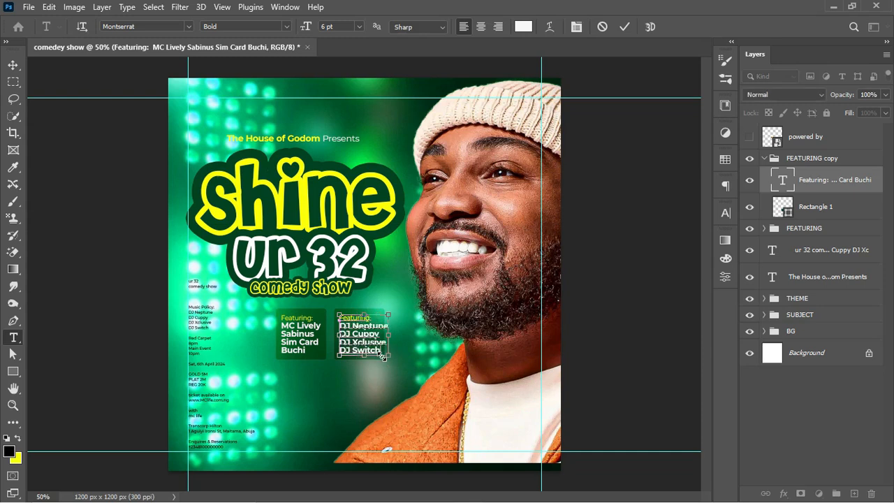
key(ctrl+Return)
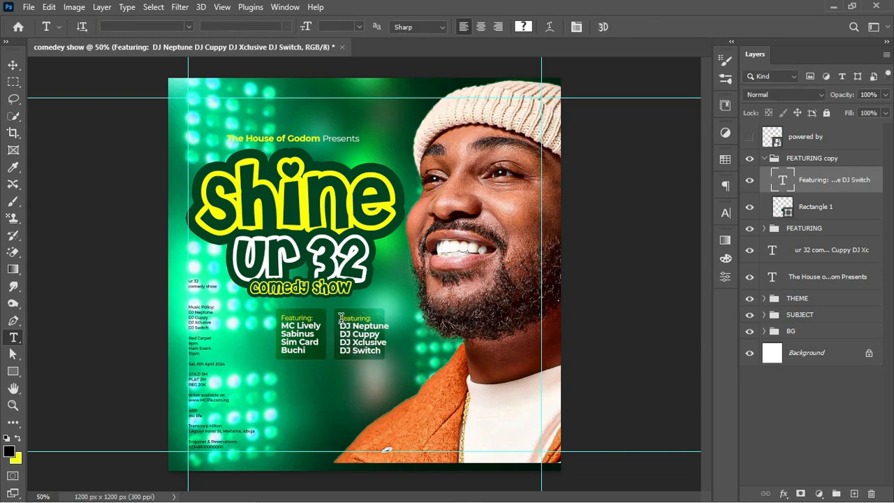
drag(341, 318, 386, 317)
text(m)
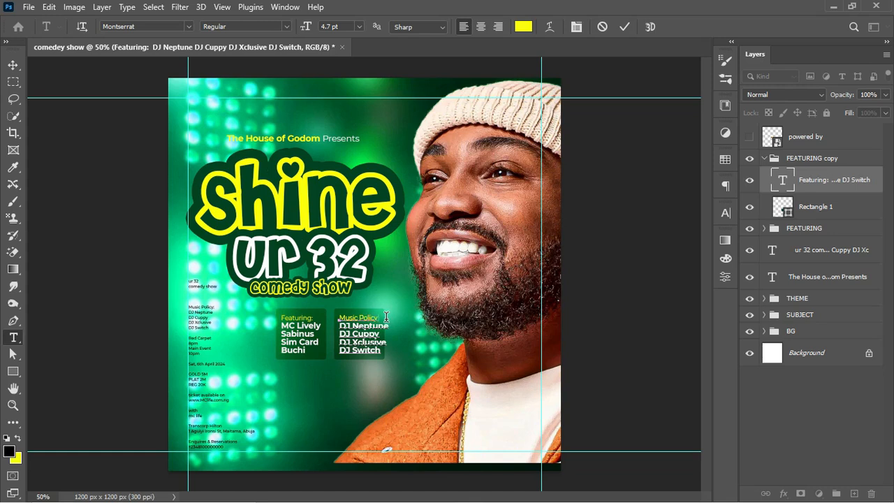
key(ctrl+Return)
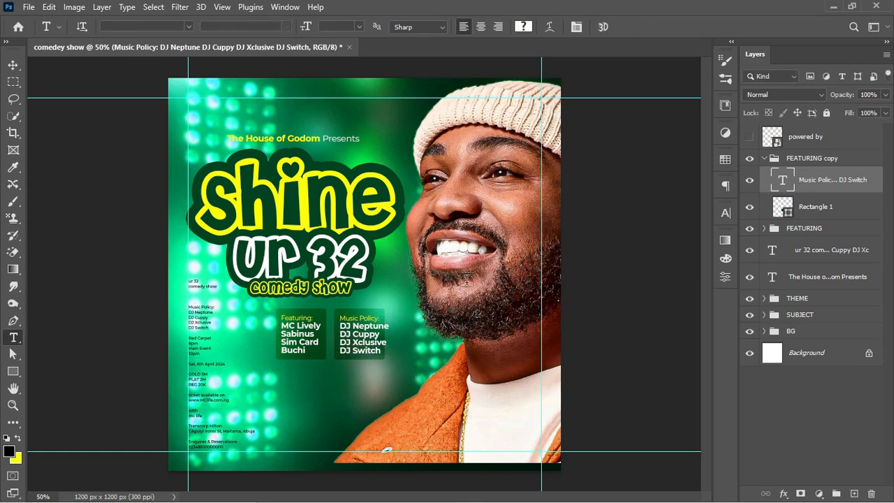
Step: Centre the "Music Policy:" text horizontally and vertically within its rectangle, using the rectangle's outline as the selection
ctrl+click(784, 208)
key(v)
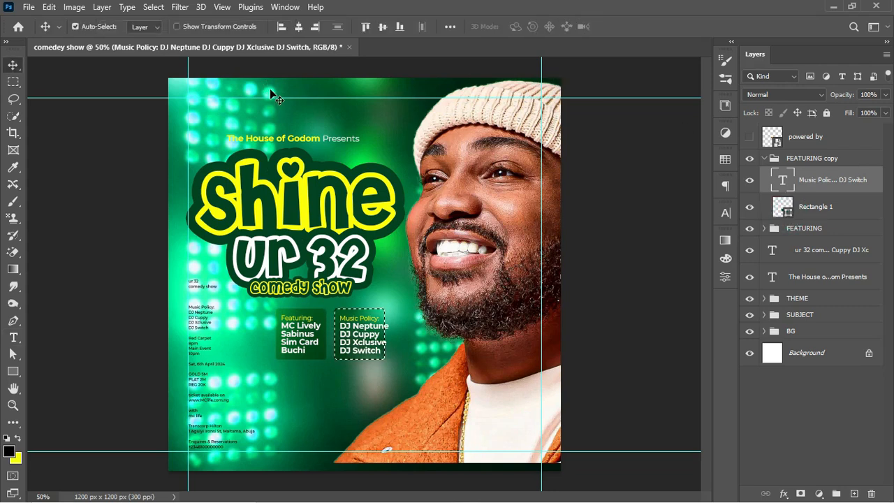
click(298, 27)
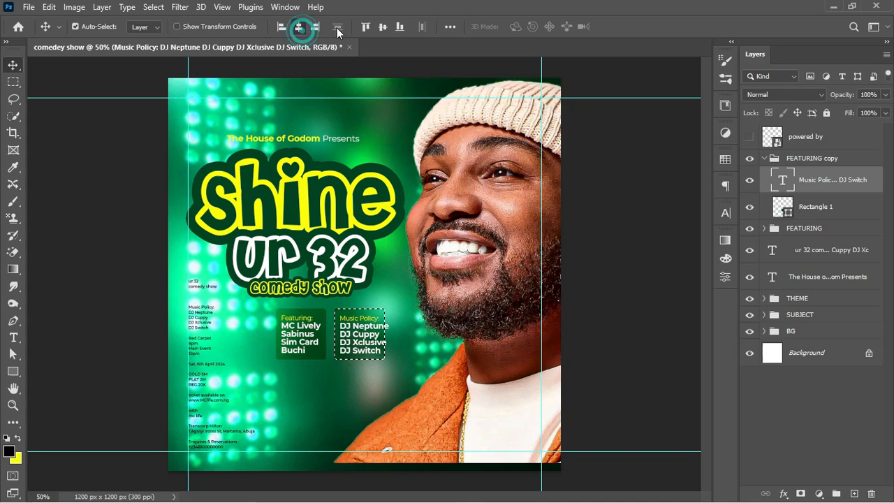
click(382, 27)
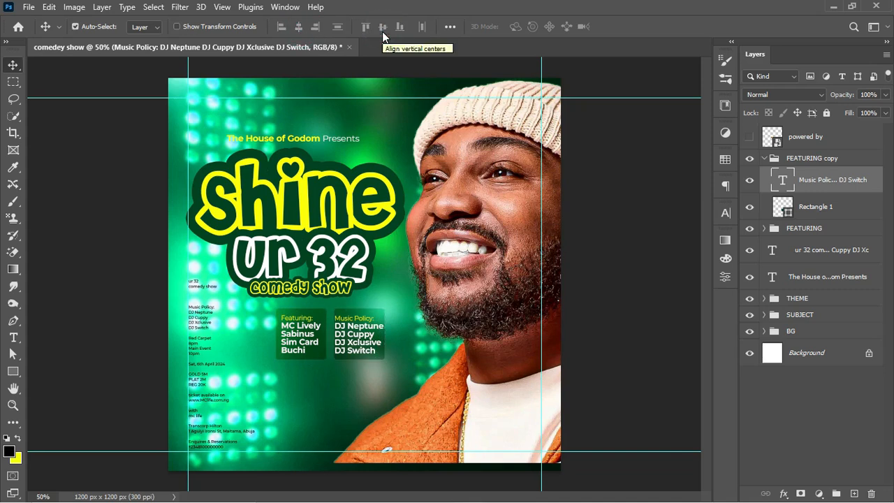
key(ctrl+d)
click(858, 208)
key(ctrl+t)
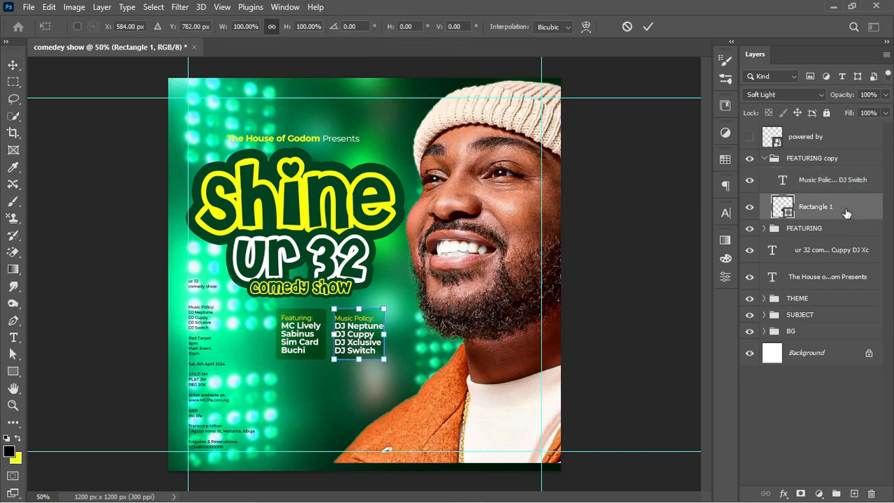
key(Return)
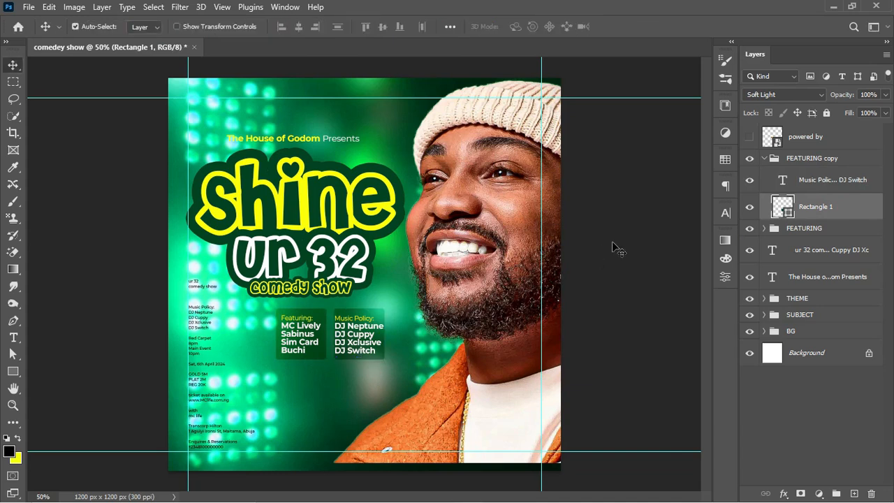
Step: Scale the "Music Policy:" text down to about 87% so it fits inside its rectangle
click(825, 180)
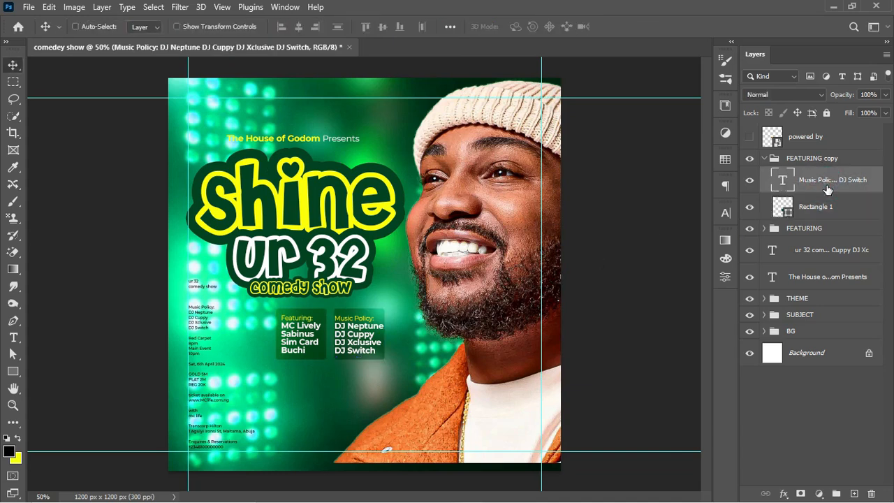
key(ctrl+t)
drag(383, 354, 380, 358)
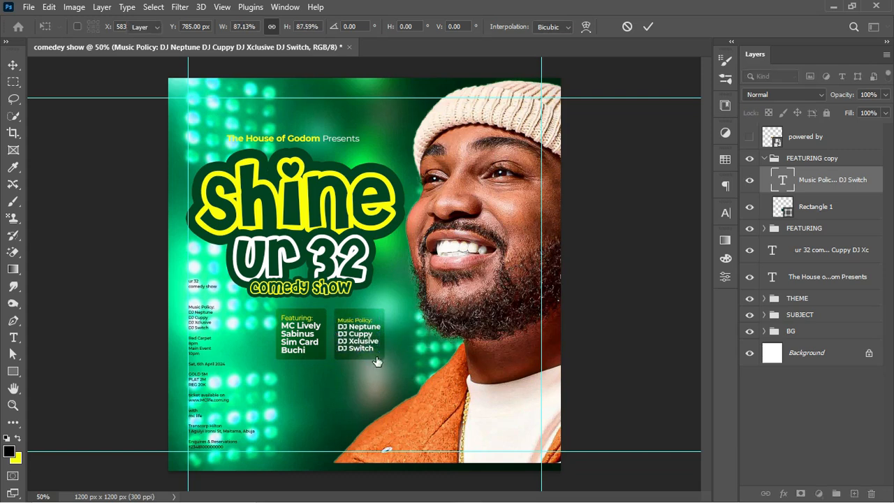
key(Return)
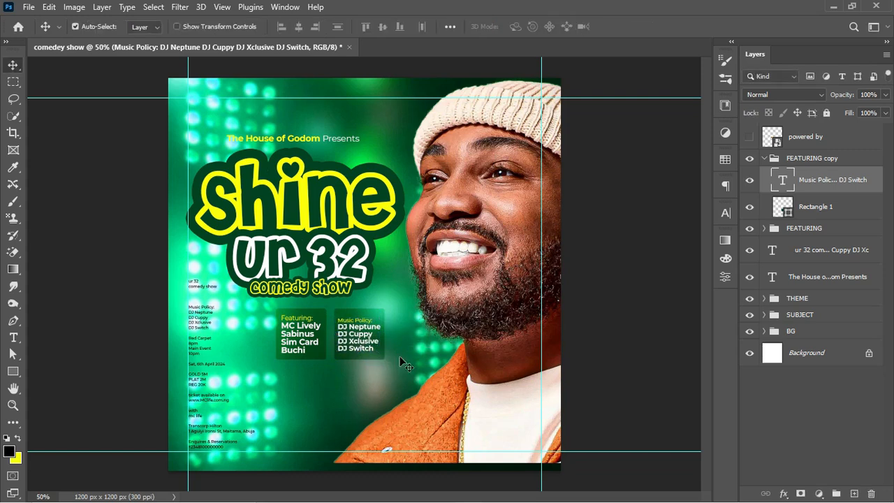
Step: Rename the FEATURING copy group as MUSIC POLICY
click(764, 159)
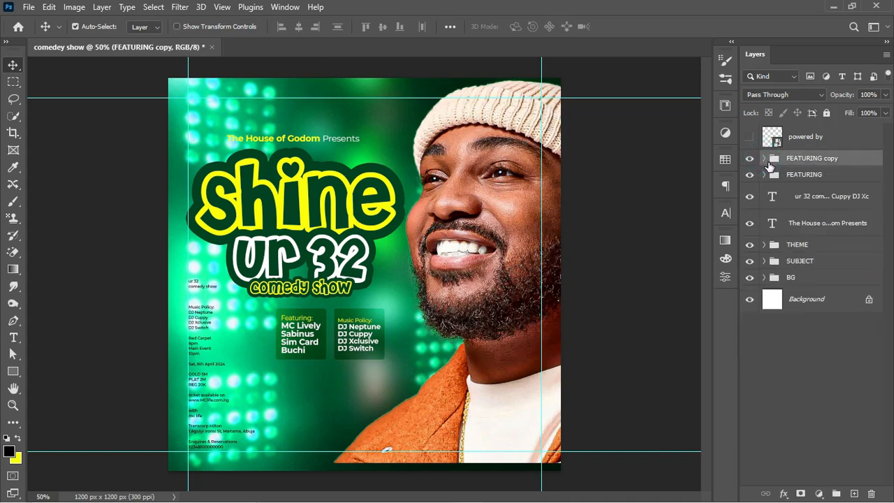
click(751, 160)
click(751, 160)
double_click(803, 158)
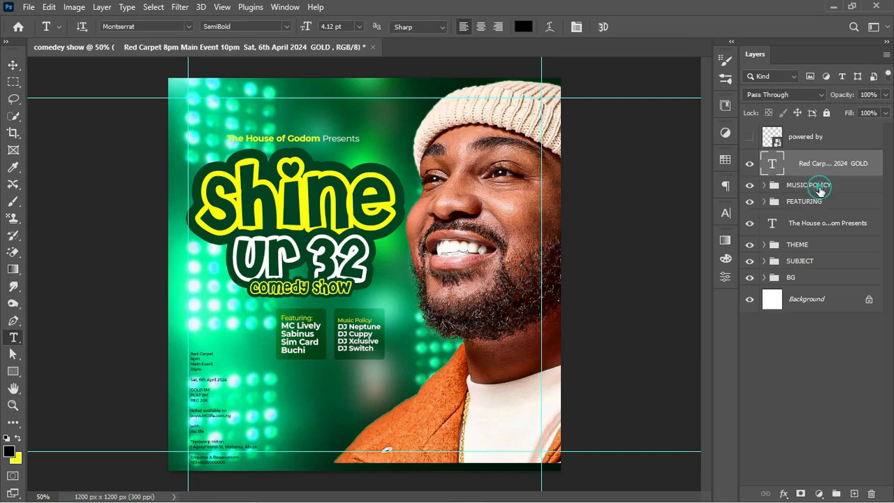
Step: Move the MUSIC POLICY and FEATURING groups together towards the flyer's left margin, to about X 270 px, Y 768 px
click(823, 185)
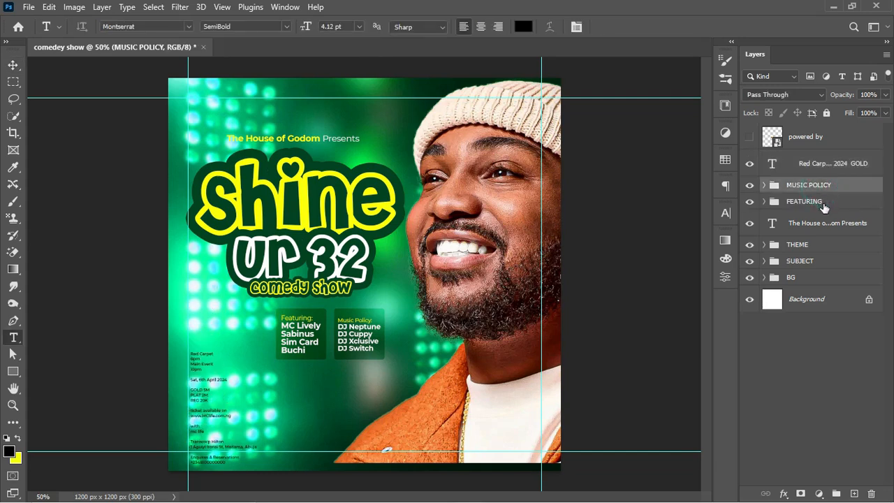
shift+click(825, 203)
key(ctrl+t)
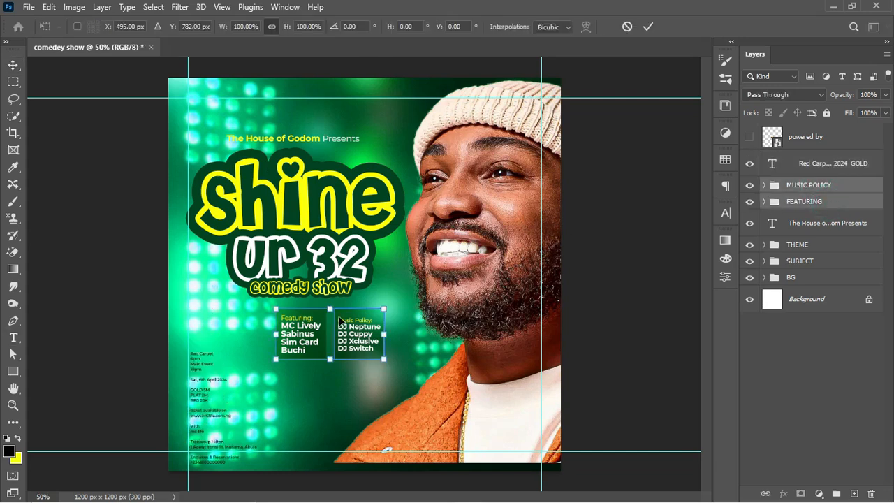
drag(312, 346, 237, 335)
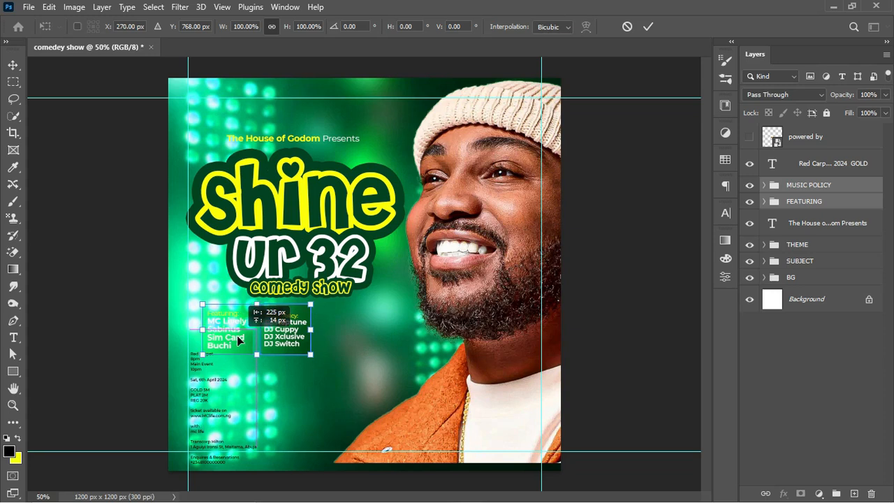
key(Return)
key(t)
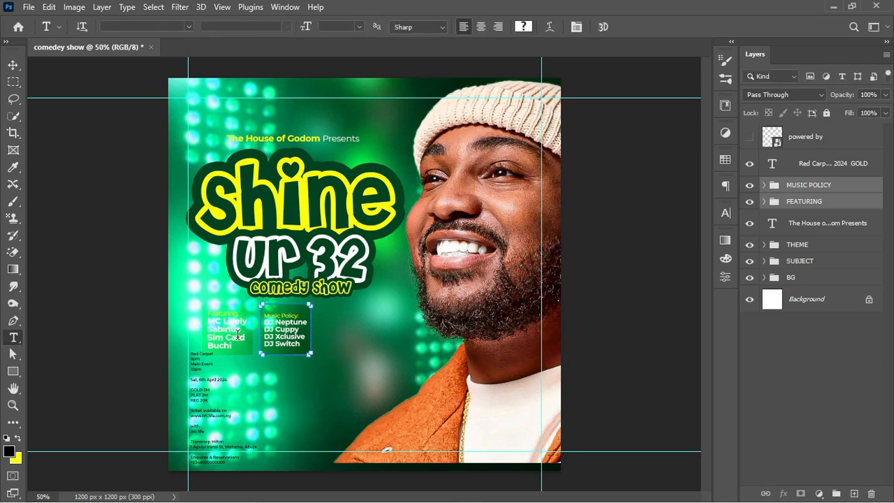
Step: Set the blend mode of both rectangles in the MUSIC POLICY and FEATURING groups to Hard Light
click(416, 280)
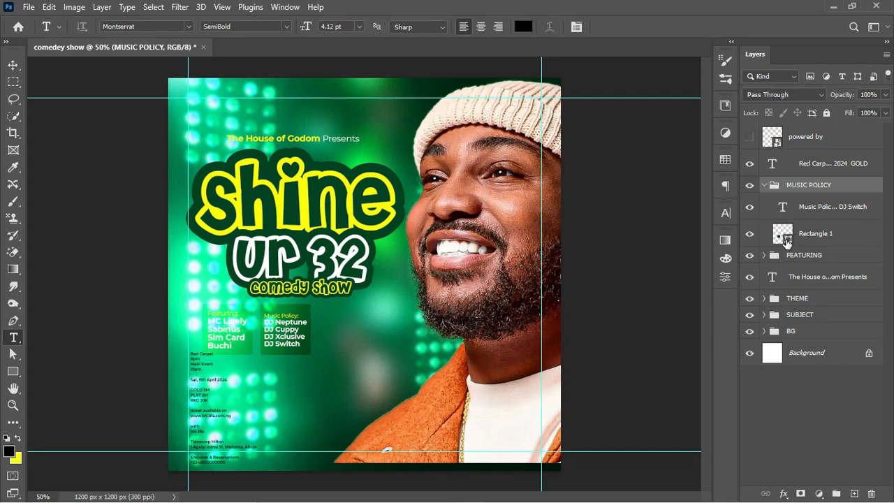
click(785, 238)
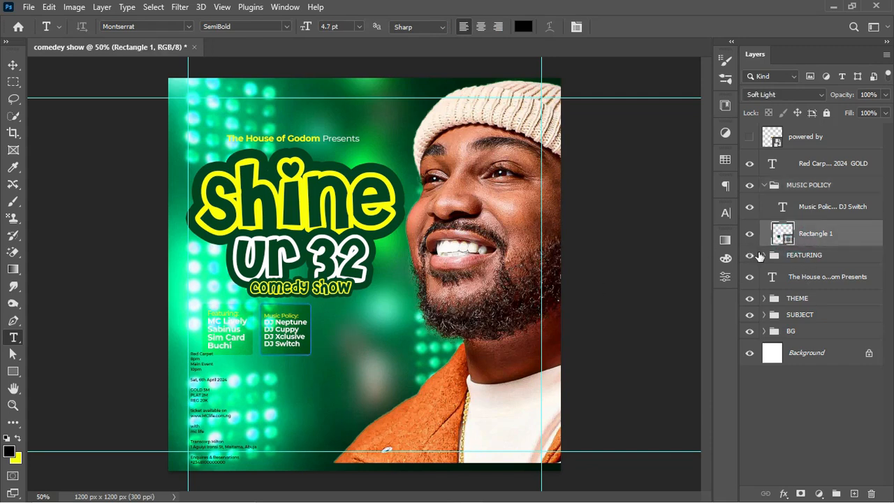
click(764, 256)
ctrl+click(832, 307)
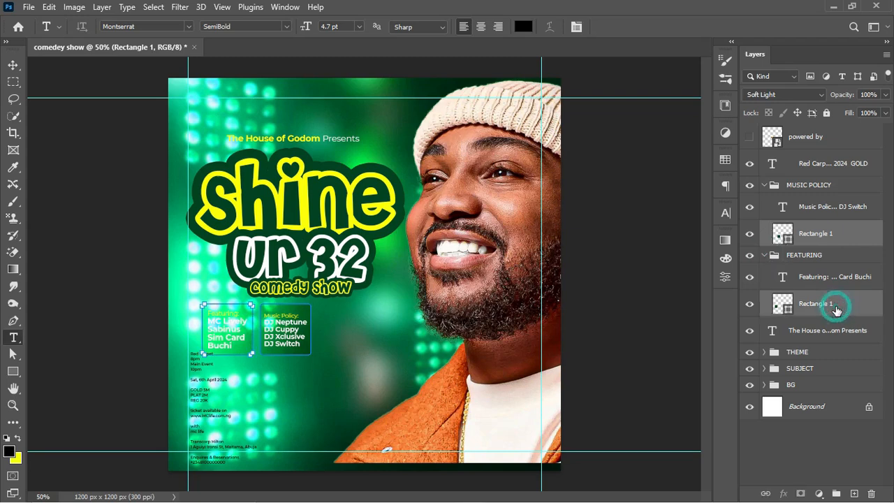
click(801, 95)
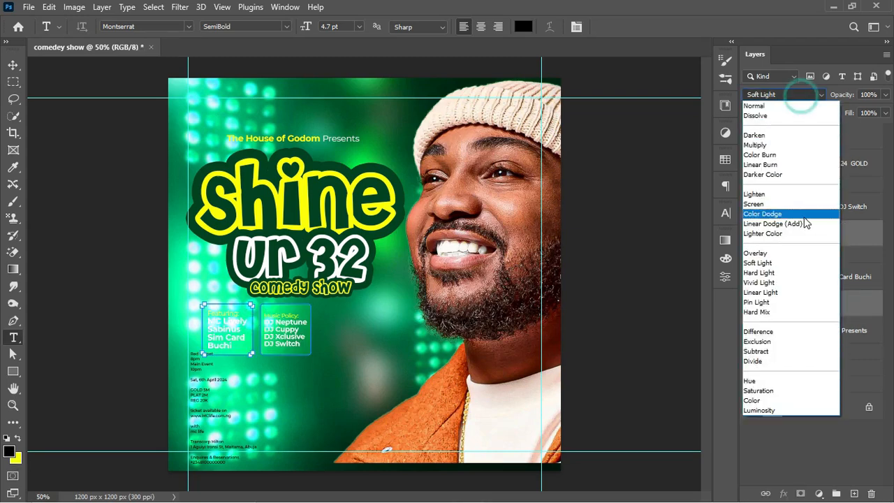
click(792, 272)
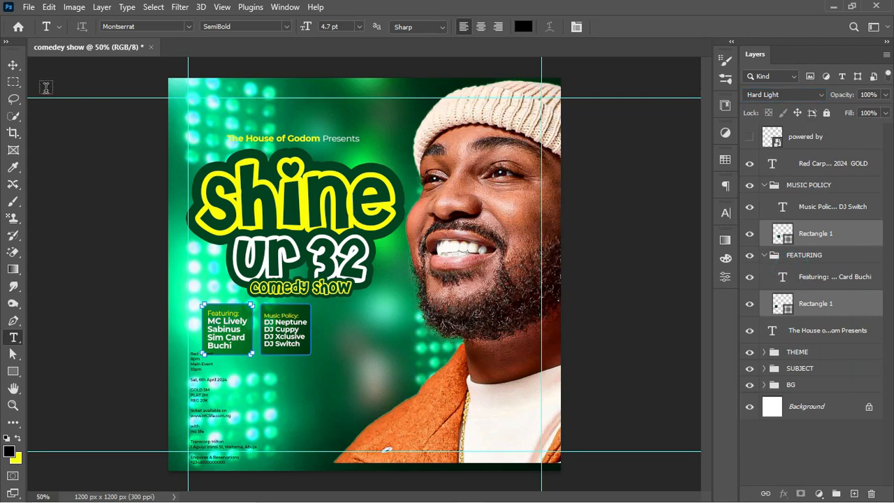
click(24, 76)
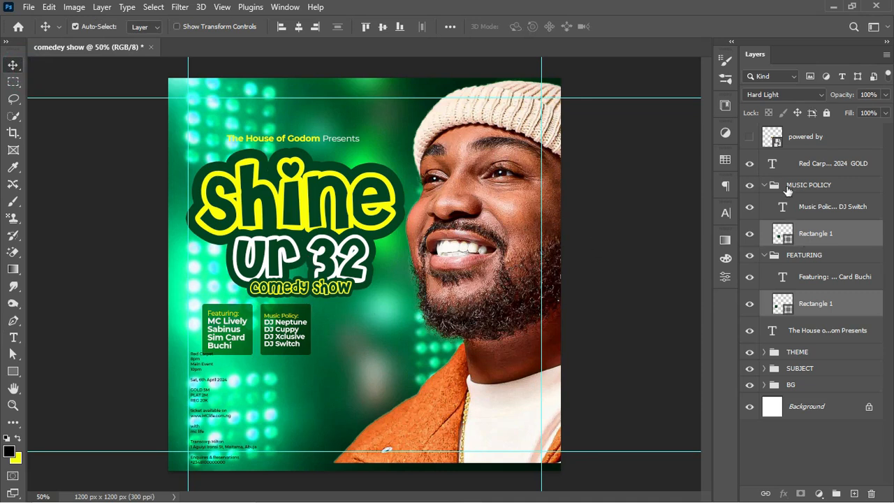
Step: Nudge the MUSIC POLICY and FEATURING groups down together to Y 784 px
click(765, 184)
click(766, 201)
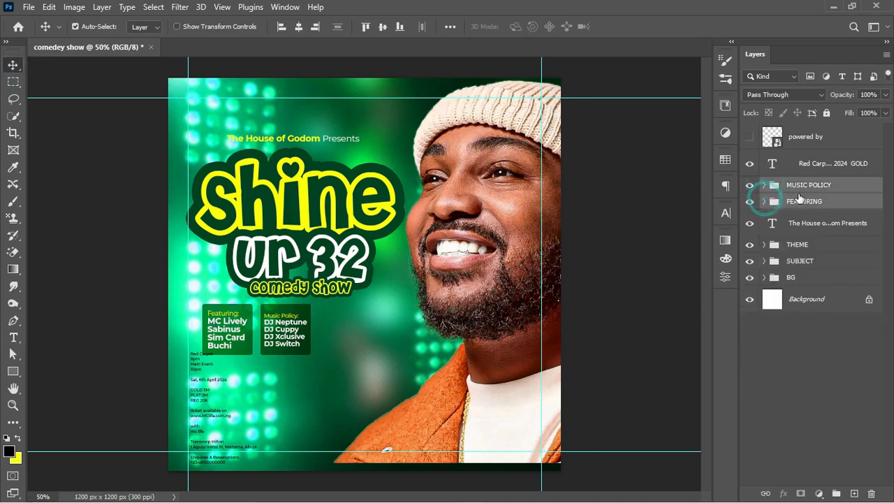
click(833, 184)
shift+click(836, 202)
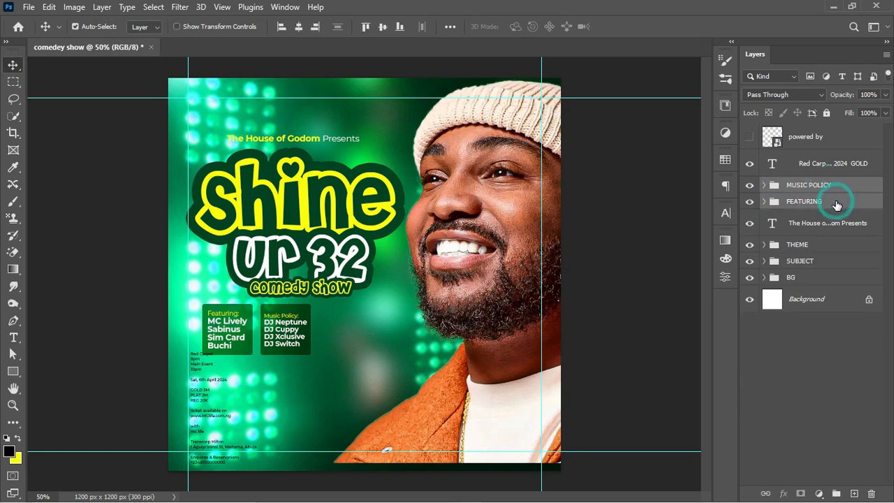
key(Down)
key(Down)
key(Down)
key(Down)
key(Down)
key(Down)
key(Down)
key(Down)
Step: Scale the MUSIC POLICY and FEATURING groups up together to about 106% and nudge them slightly down
key(ctrl+t)
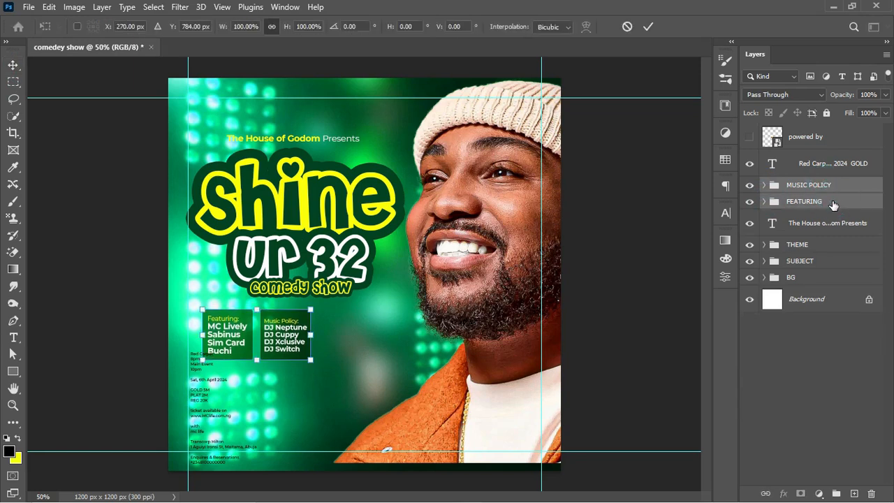
drag(307, 358, 313, 362)
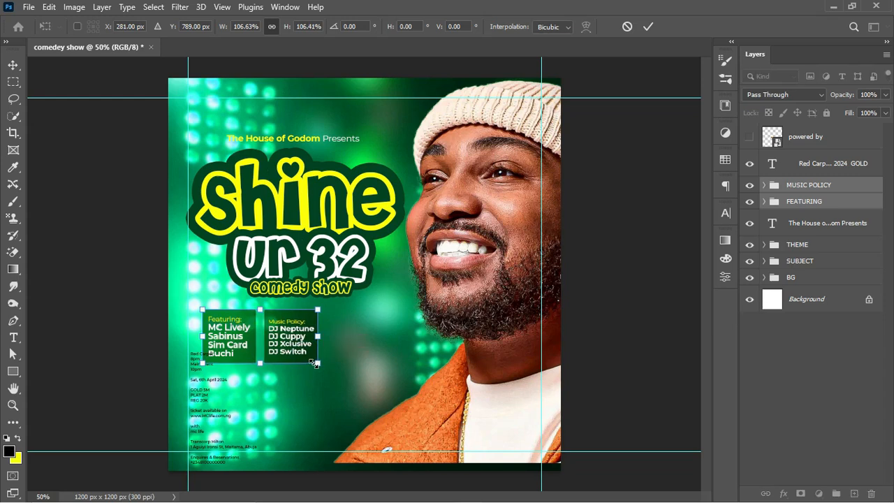
key(Return)
key(Down)
key(Down)
key(Down)
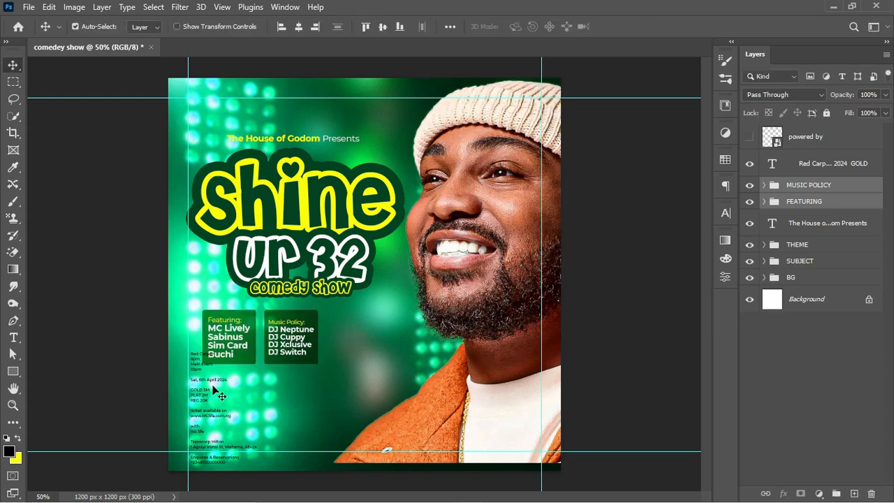
Step: Move the remaining event-details text block away from the two boxes, over the comedian's orange jacket
drag(213, 383, 417, 362)
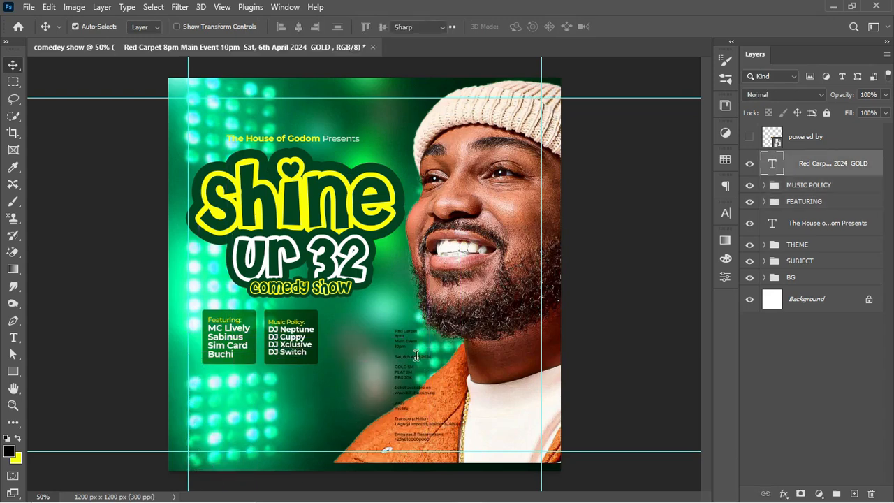
key(t)
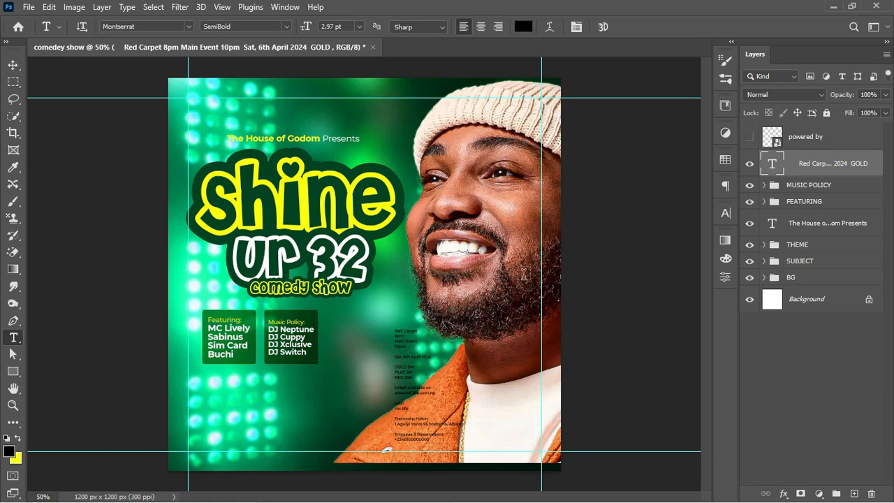
Step: Draw a 120 × 116 px rectangle below the Featuring box and fill it with the title backing's dark green, #03421f
click(13, 371)
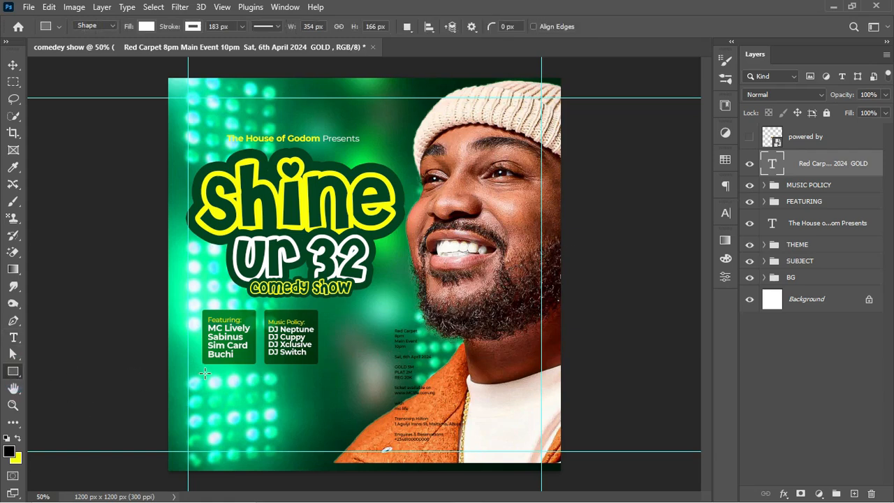
drag(203, 374, 242, 411)
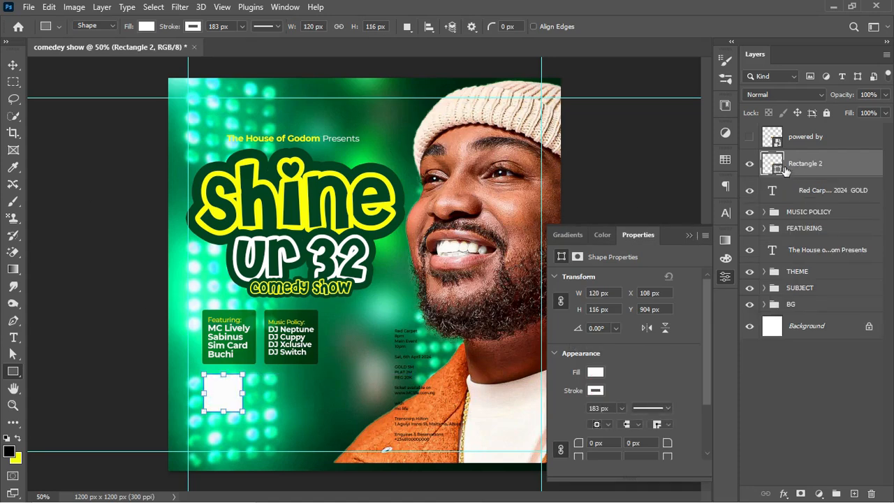
double_click(779, 169)
click(378, 166)
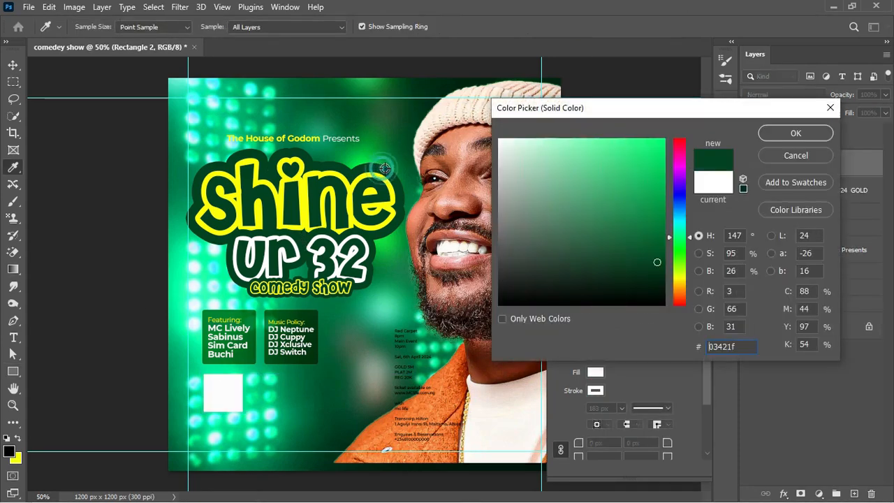
click(767, 136)
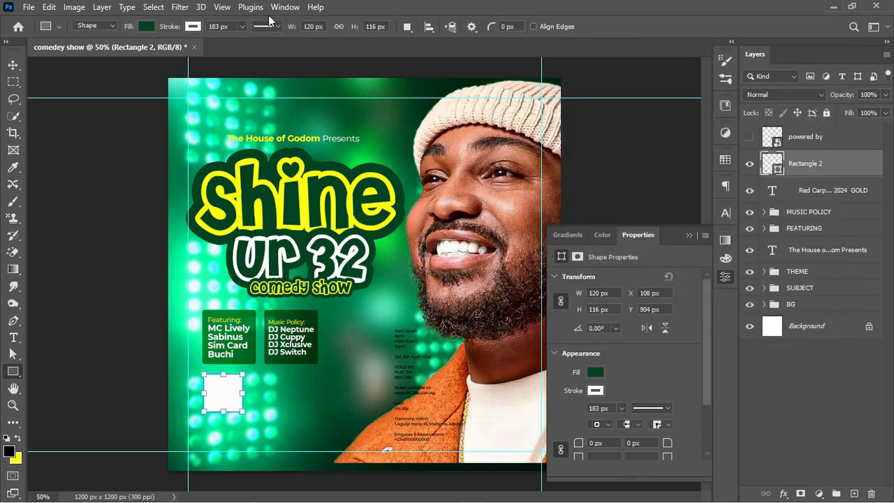
Step: Remove the small rectangle's stroke and slightly adjust its corner radius
click(193, 27)
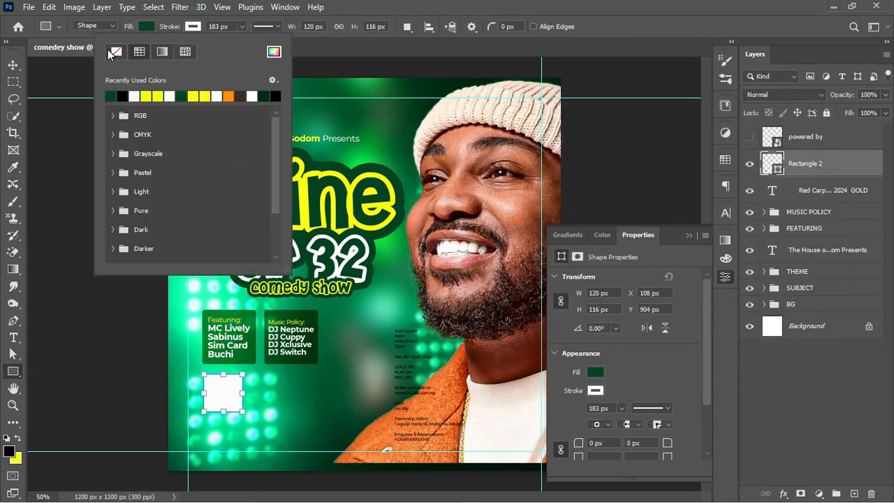
click(116, 51)
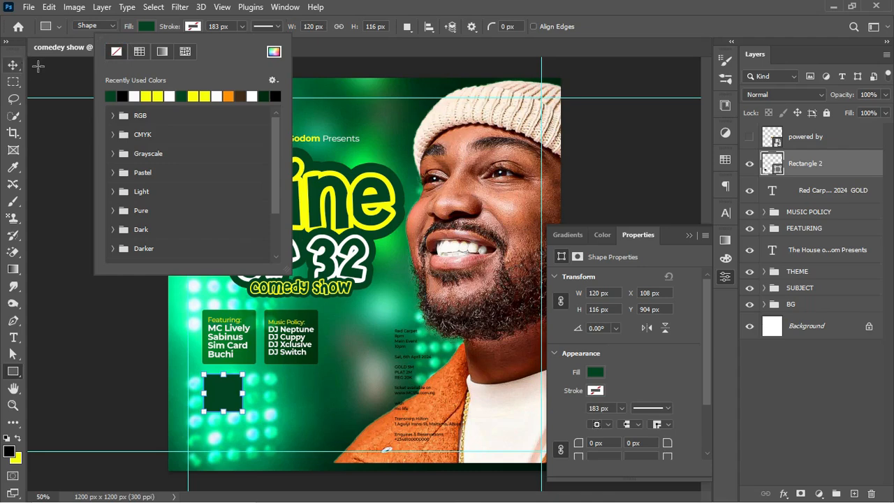
drag(711, 341, 706, 382)
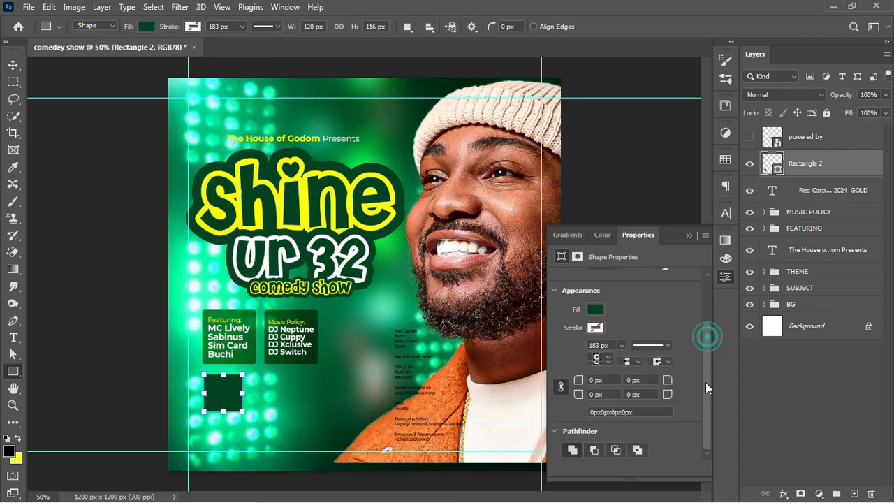
click(725, 276)
click(726, 277)
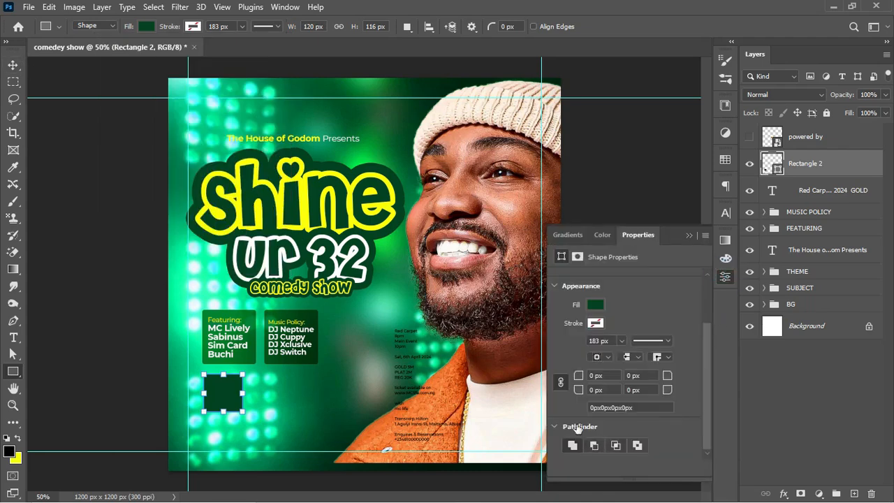
drag(578, 379, 579, 379)
click(688, 232)
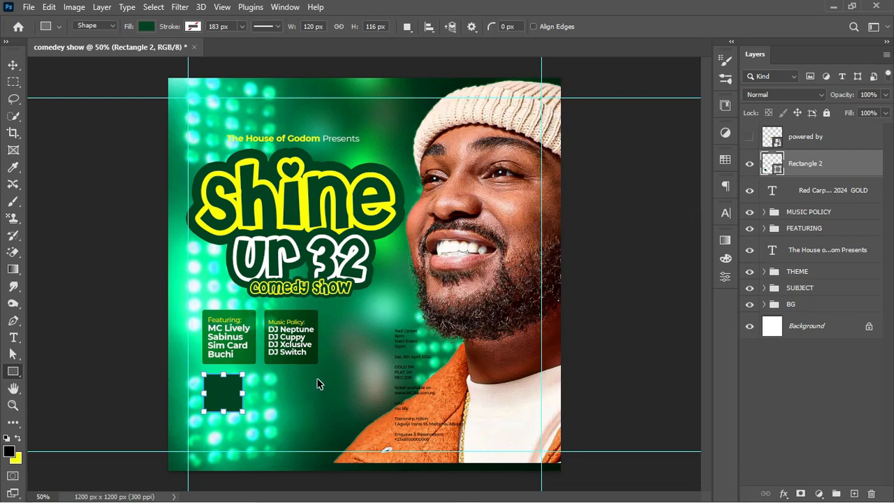
Step: Duplicate the small rectangle, reshape the copy into a 164 × 46 px strip across its upper edge, and clip it to the original
key(ctrl+j)
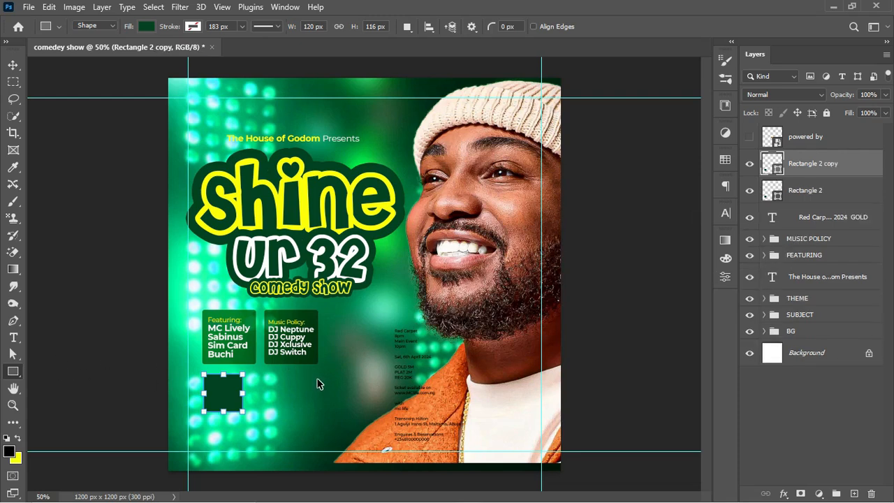
key(ctrl+t)
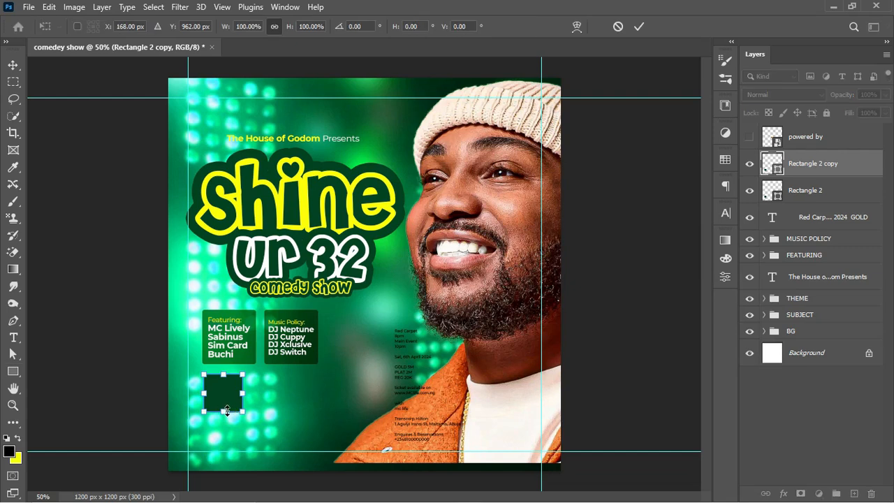
drag(226, 410, 251, 383)
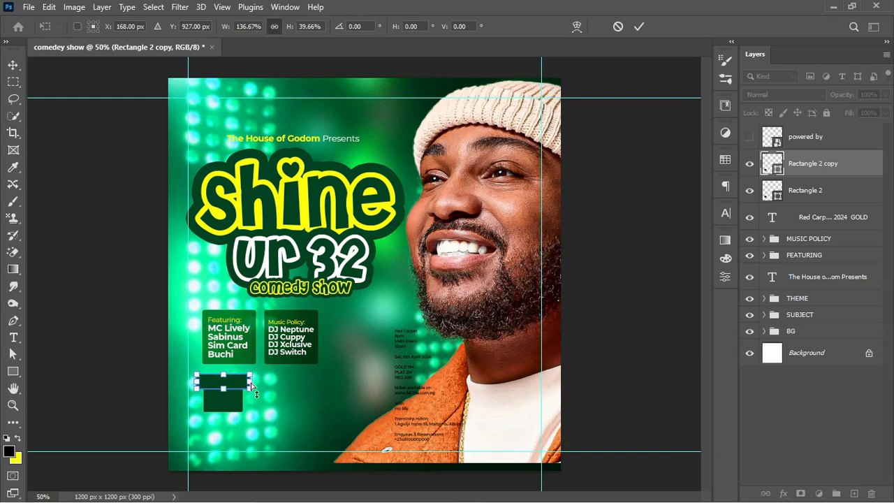
key(Return)
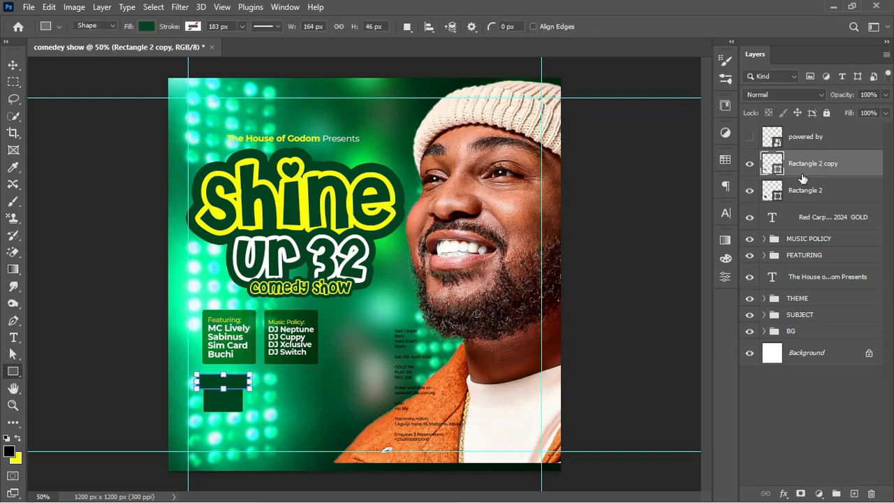
mouse_move(803, 169)
mouse_down()
mouse_move(799, 185)
mouse_move(798, 175)
mouse_up()
alt+click(797, 176)
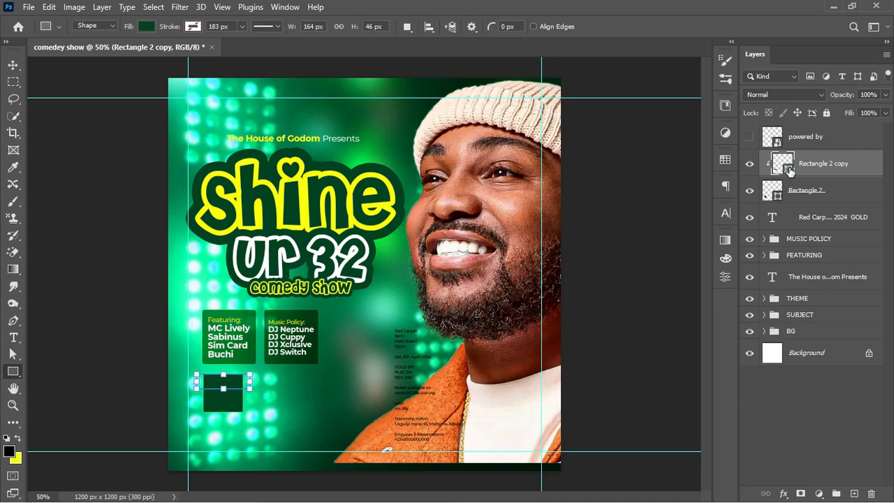
Step: Fill the clipped strip with the title's yellow, #fcff00
double_click(790, 170)
text(fafafa)
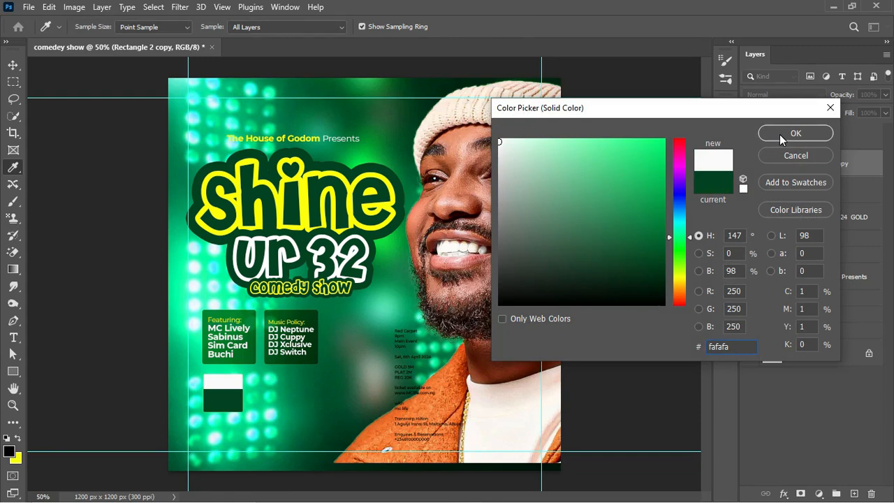
click(368, 172)
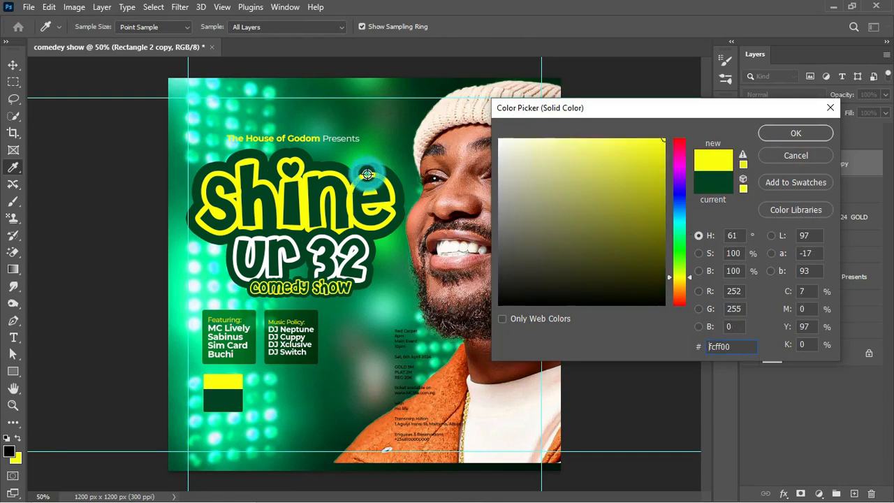
click(795, 133)
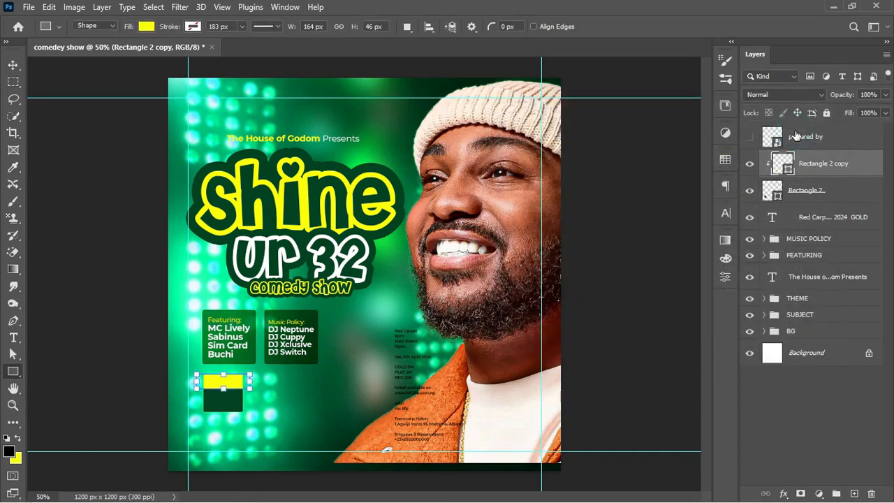
Step: Add the text "Red Carpet" beside the small two-tone box and colour it white, #ffffff
key(v)
click(14, 340)
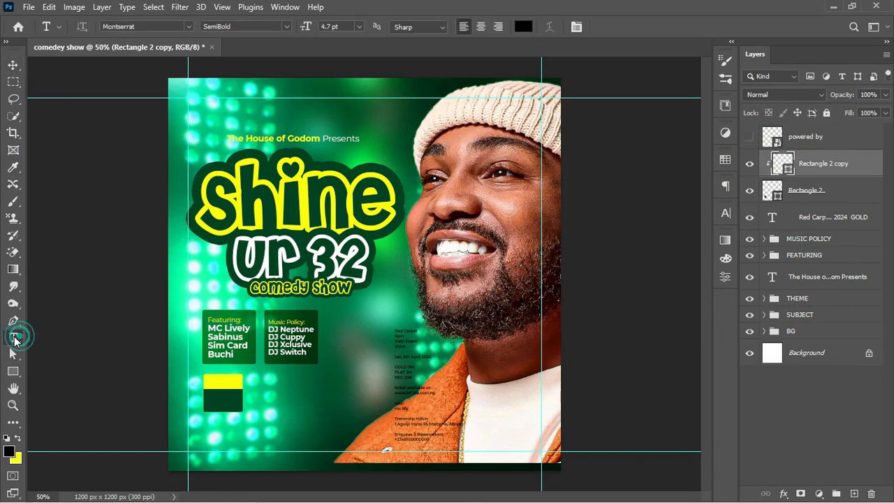
click(269, 385)
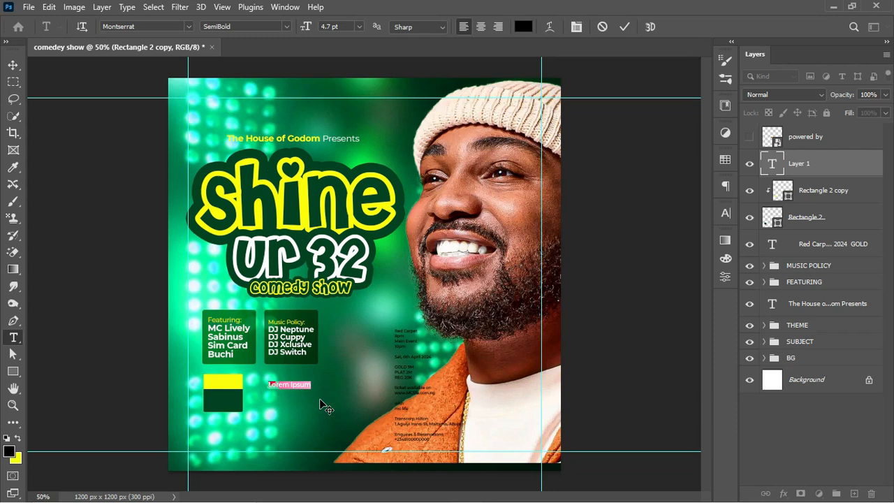
text(a)
text(ed Carpet)
key(ctrl+Return)
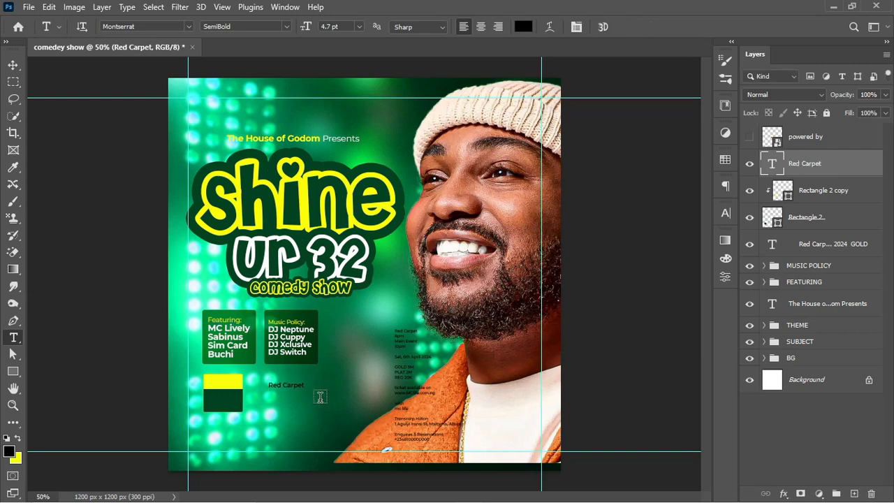
click(524, 27)
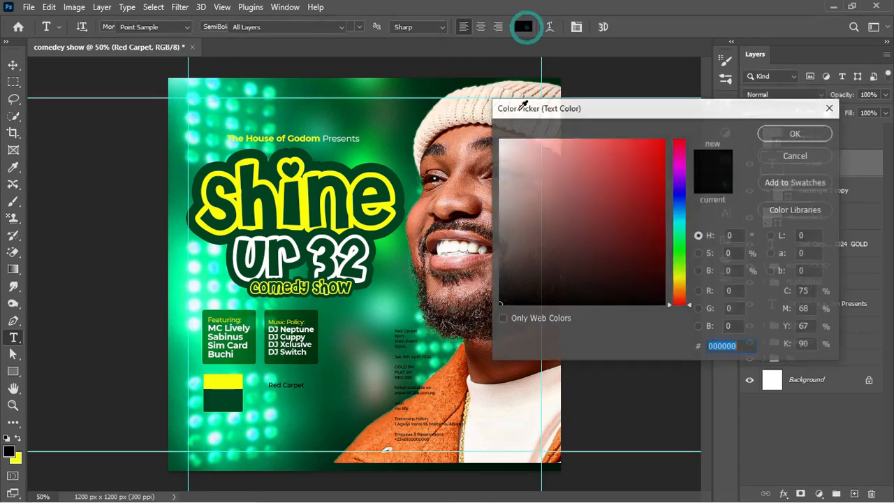
drag(520, 153, 498, 138)
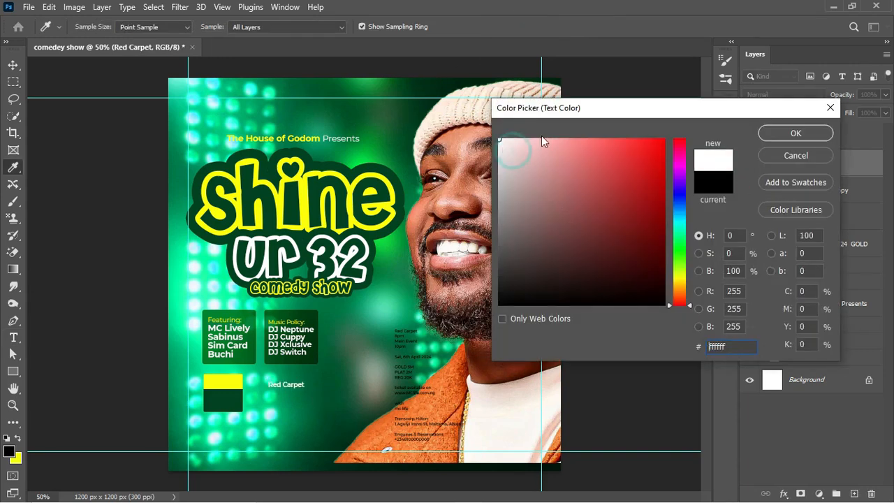
click(789, 133)
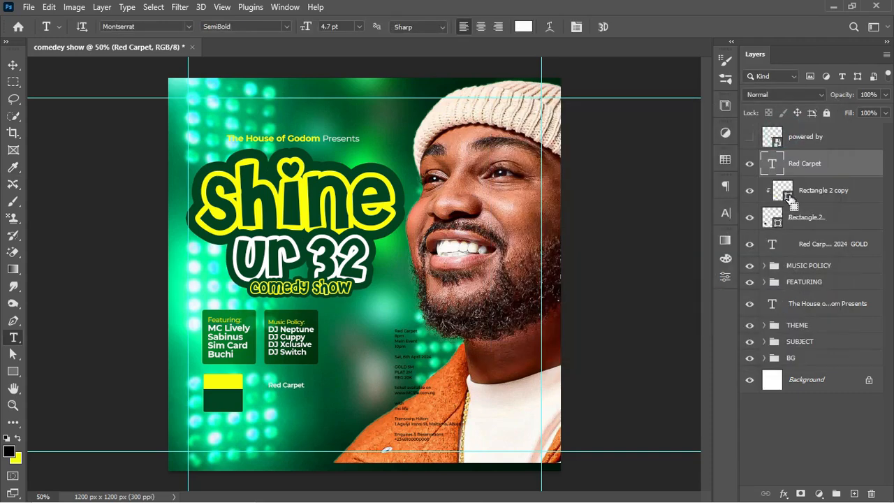
Step: Centre the Red Carpet text horizontally and vertically on the yellow strip and scale it to about 73%
ctrl+click(790, 198)
key(v)
click(300, 27)
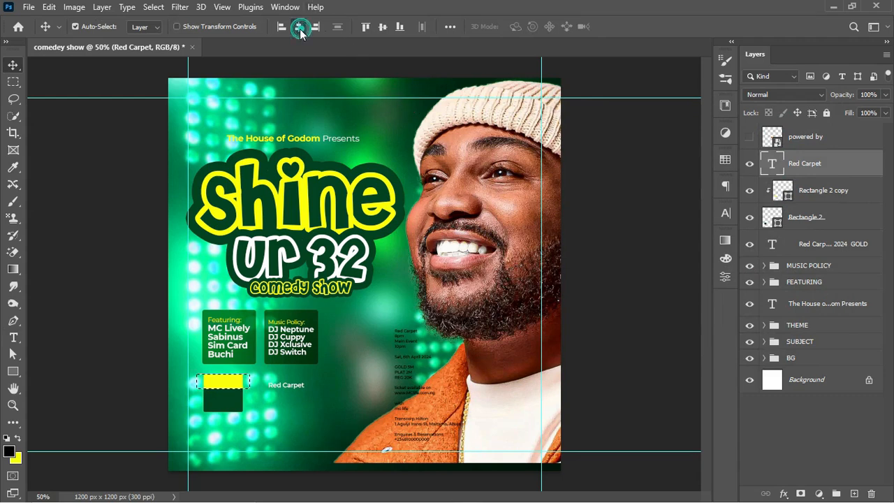
click(383, 27)
key(ctrl+t)
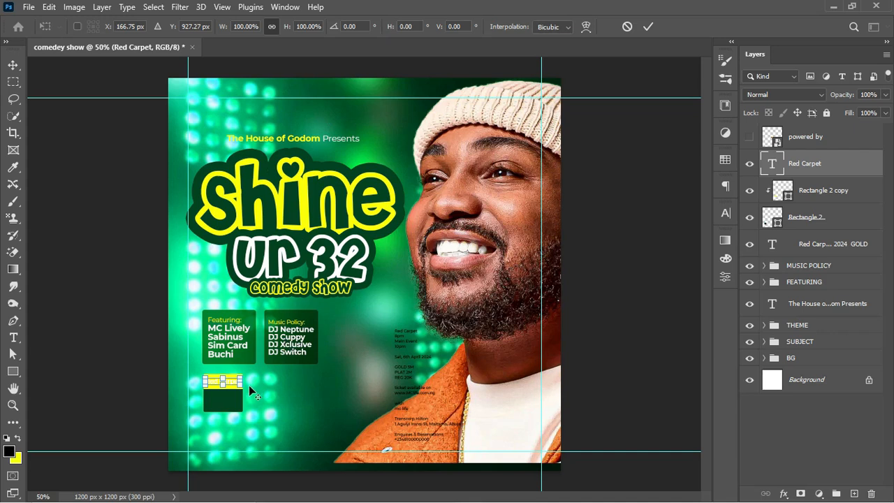
drag(249, 385, 238, 386)
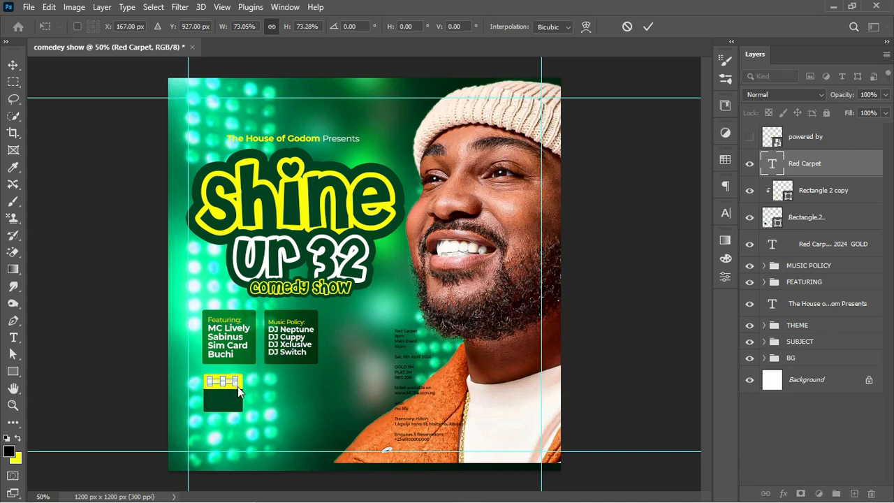
key(Return)
Step: Open the Red Carpet text's colour for editing
click(727, 213)
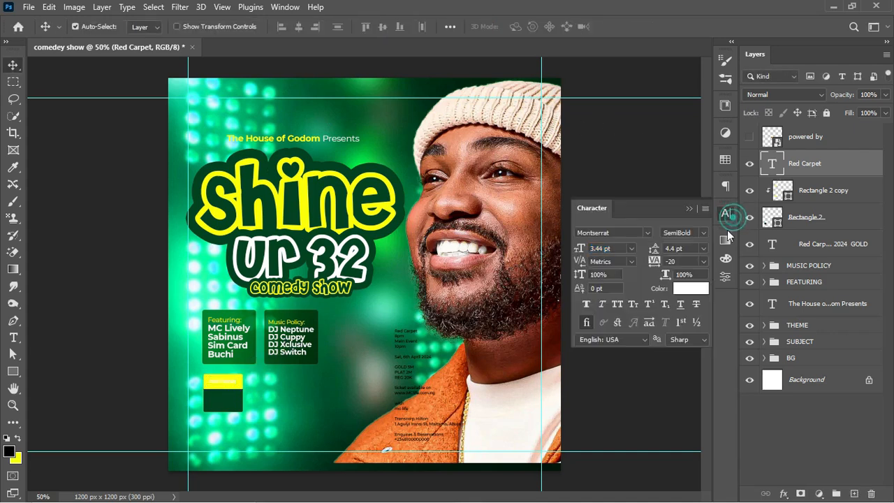
click(701, 287)
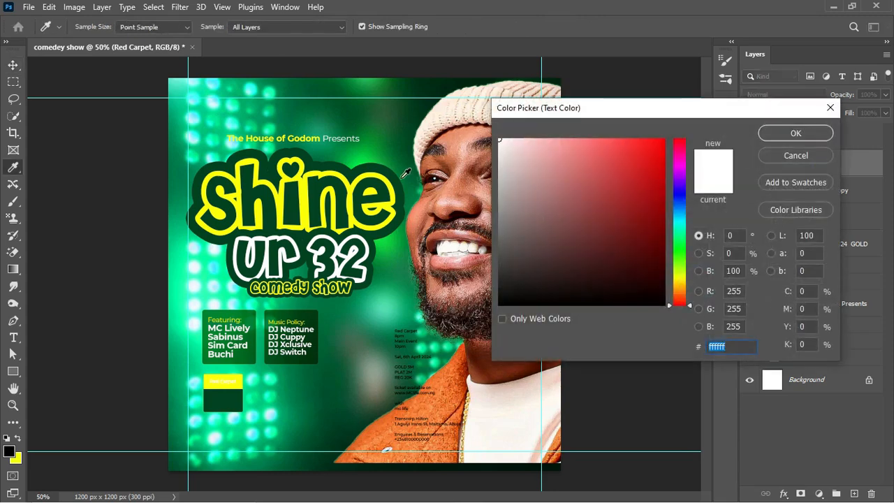
Step: Recolour the Red Carpet text to dark green 03421f and fit it within the yellow bar
text(03421f)
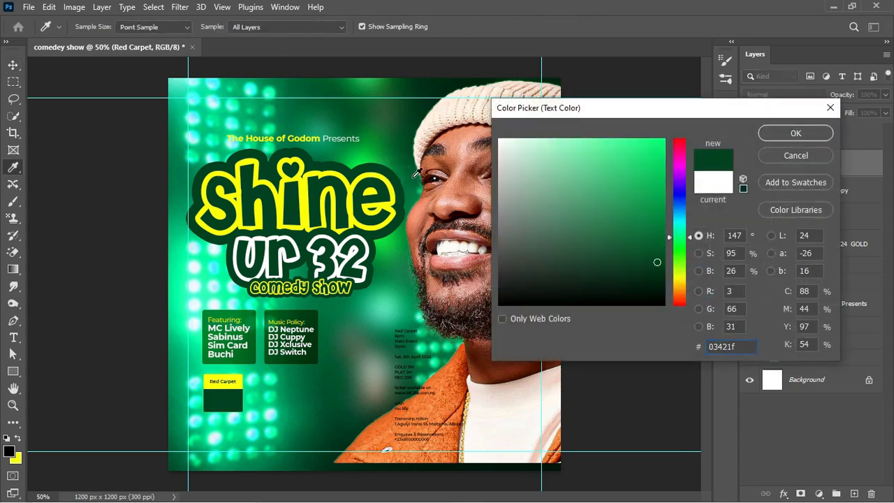
click(796, 132)
key(ctrl+t)
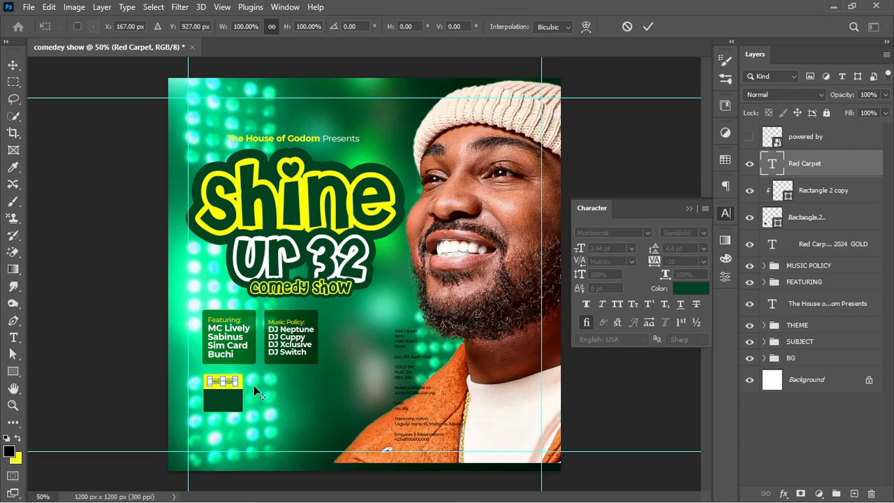
drag(238, 382, 241, 384)
key(Return)
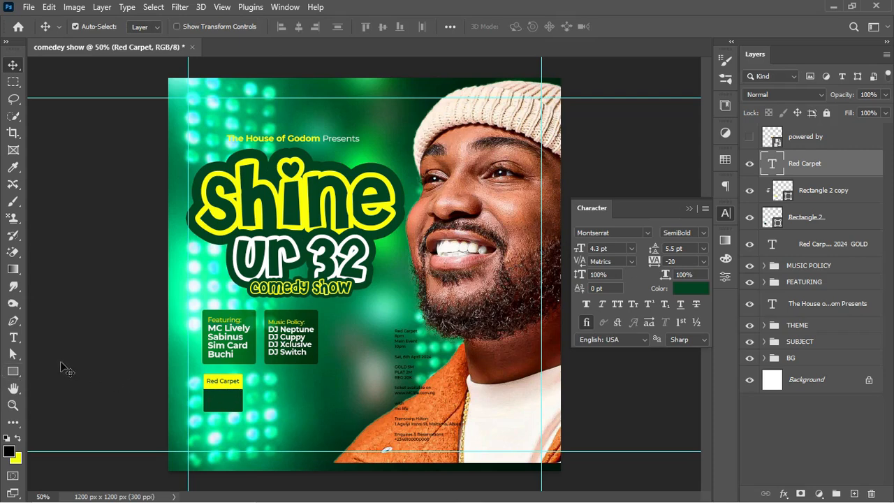
Step: Add a separate "8pm" text beside the Red Carpet box and colour it white (ffffff)
click(14, 337)
click(280, 396)
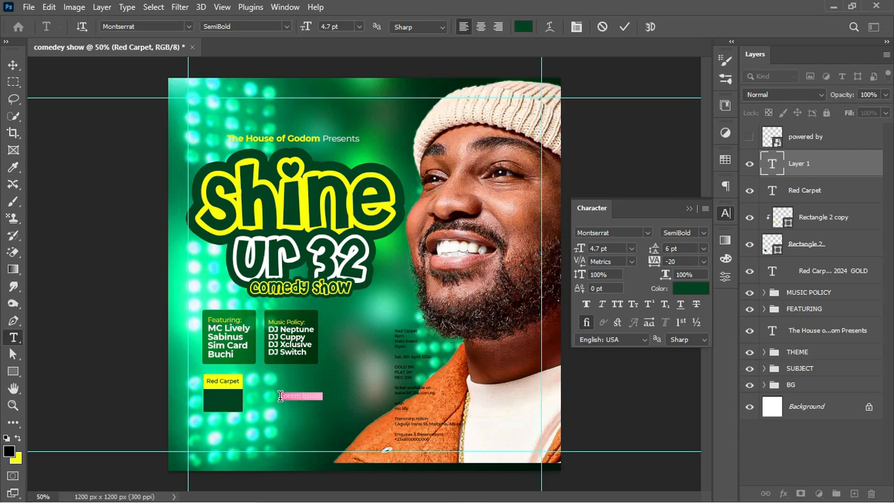
key(BackSpace)
text(8pm)
key(ctrl+Return)
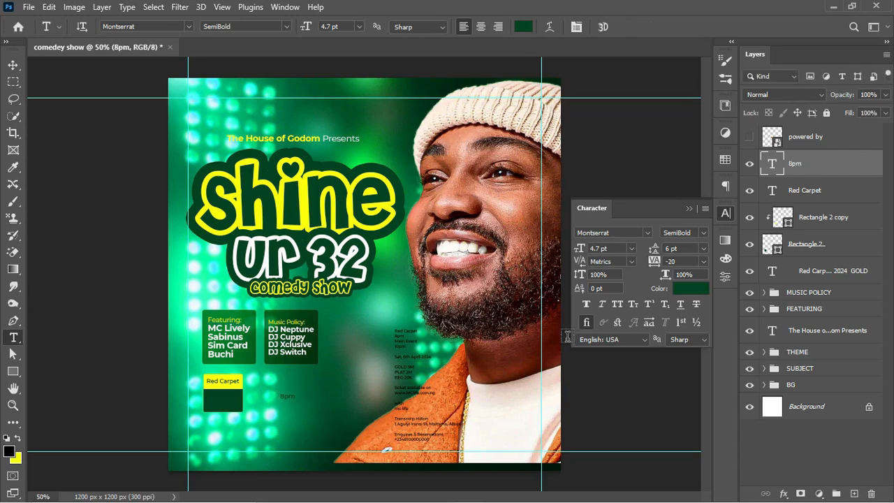
click(699, 290)
drag(515, 166, 478, 135)
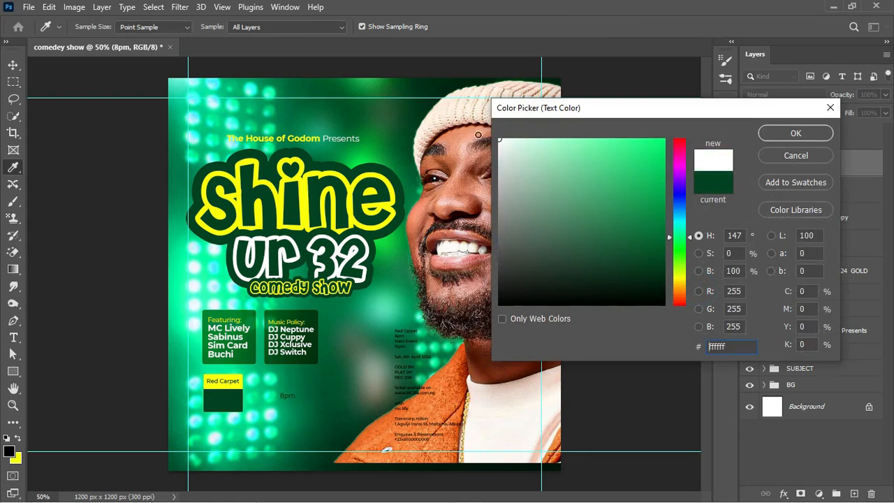
click(794, 135)
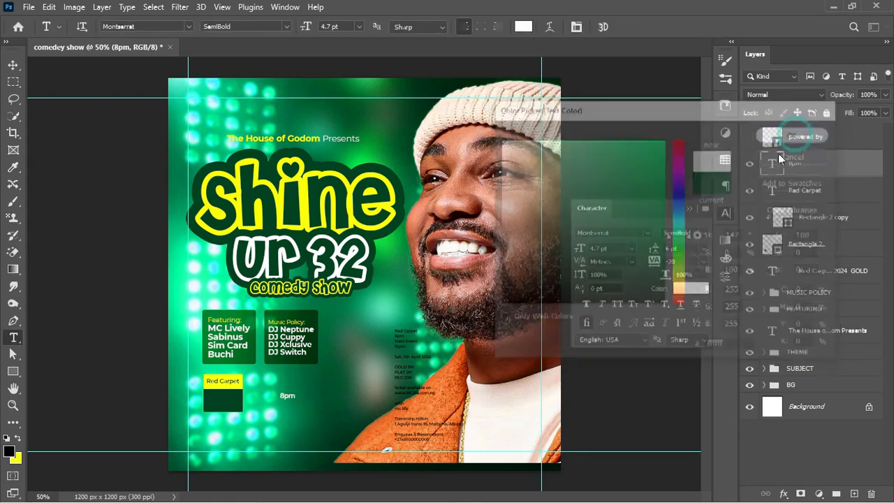
Step: Enlarge the 8pm text to 8.61 pt inside the dark area below Red Carpet and set its style to Bold
key(ctrl+t)
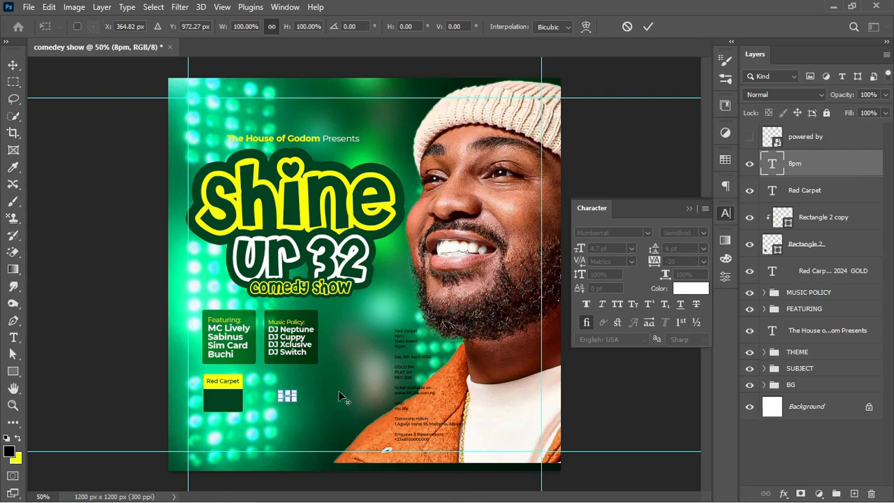
drag(296, 401, 230, 404)
key(Return)
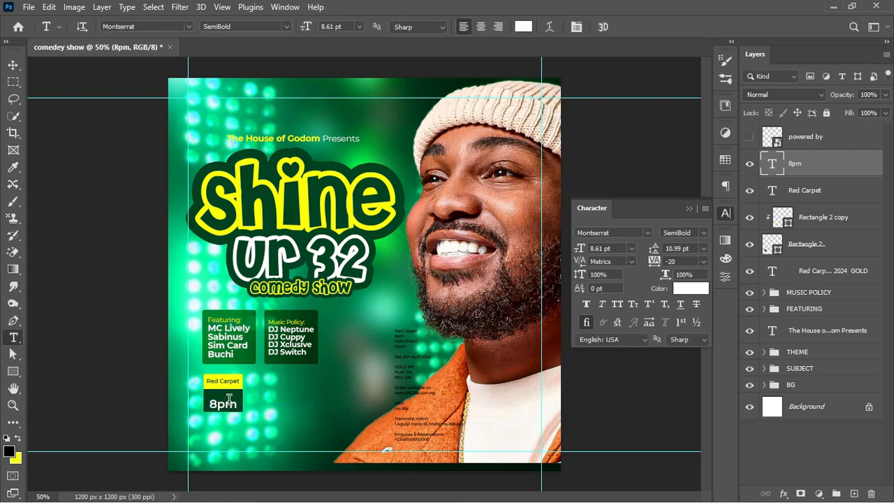
key(v)
key(ctrl+t)
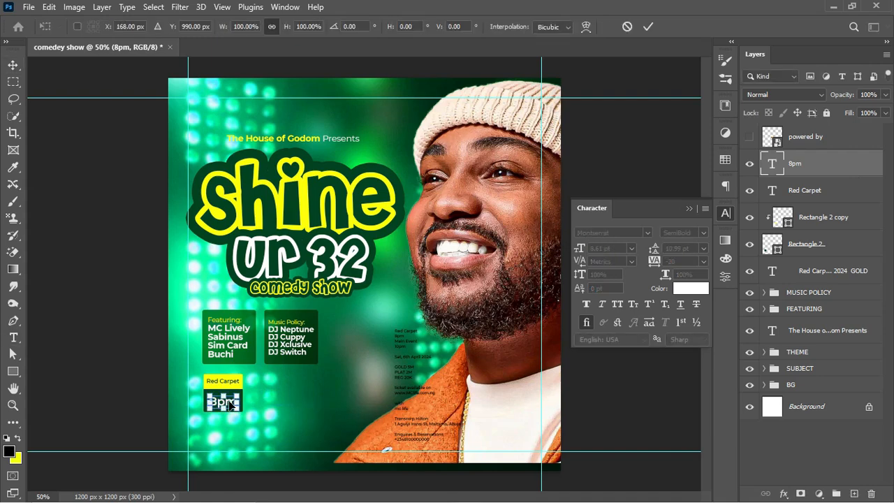
click(647, 26)
click(704, 232)
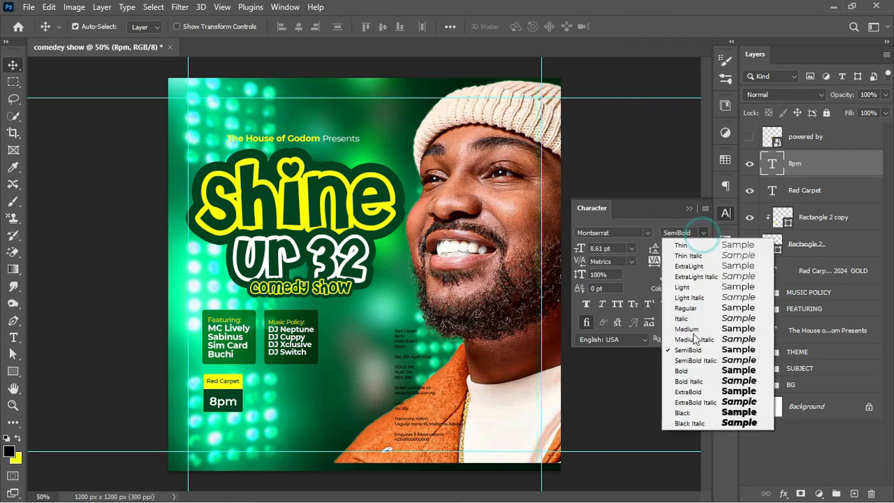
click(687, 370)
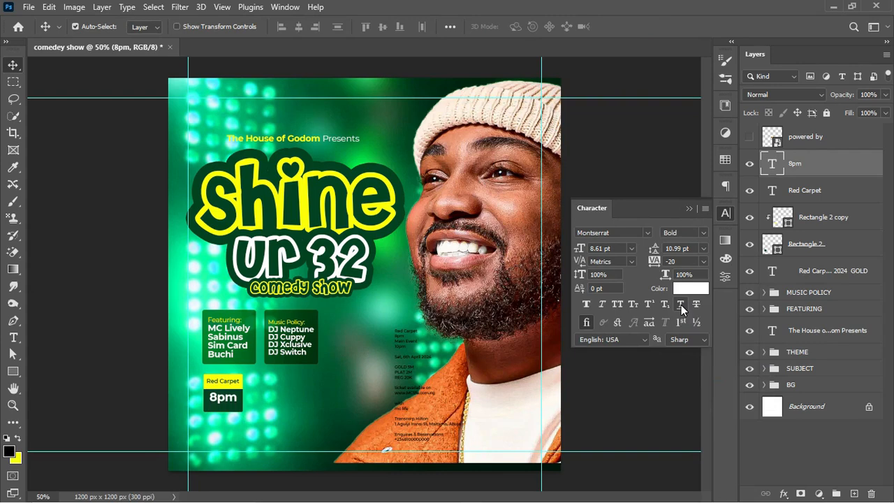
Step: Shorten the dark green rectangle behind 8pm from its lower edge to about 95% of its height
click(236, 413)
key(ctrl+t)
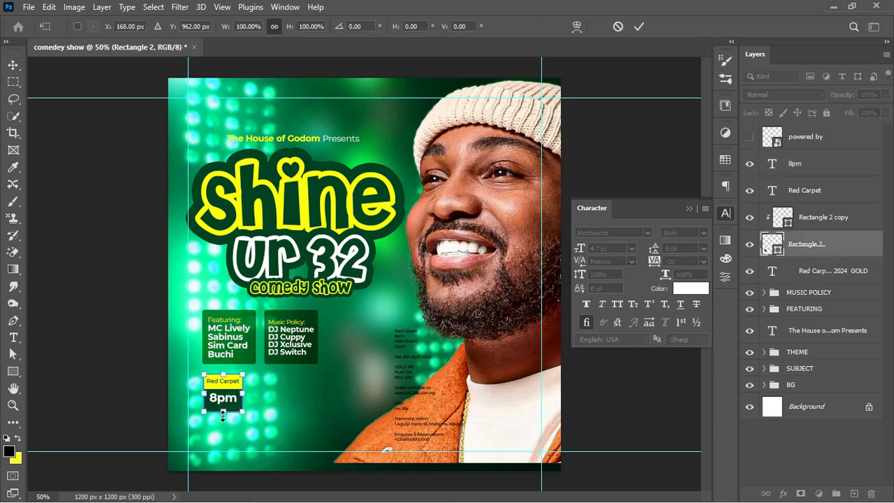
drag(223, 417, 223, 409)
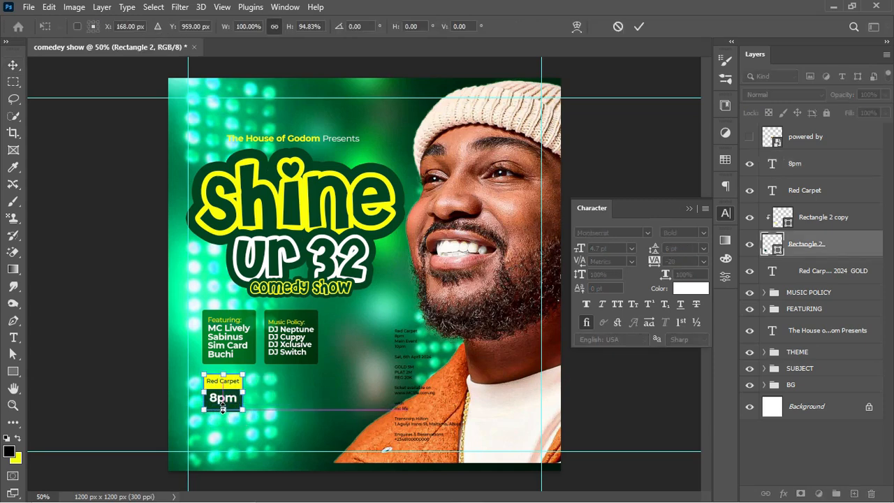
key(Return)
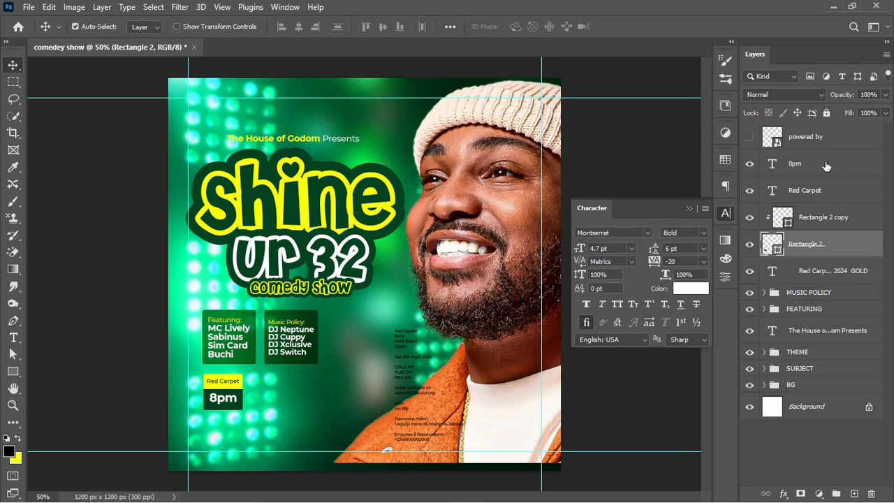
Step: Group the 8pm and Red Carpet texts with their two rectangles and name the group RED CARPET
shift+click(826, 165)
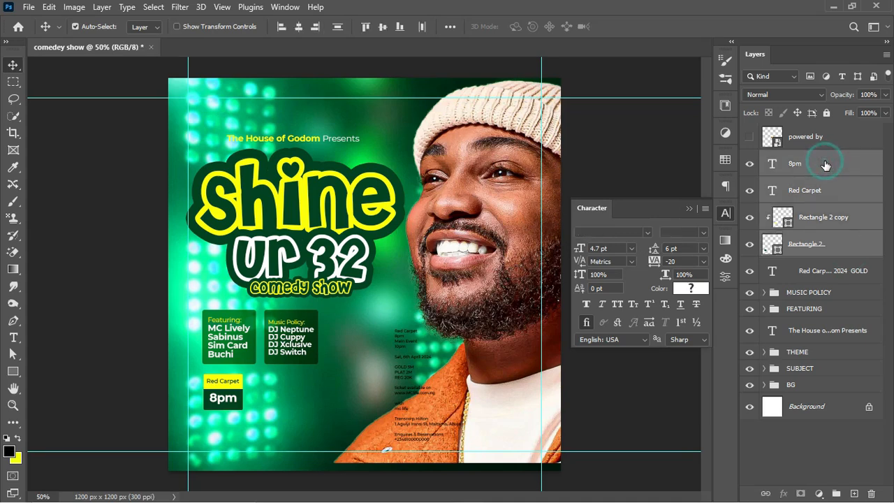
key(ctrl+g)
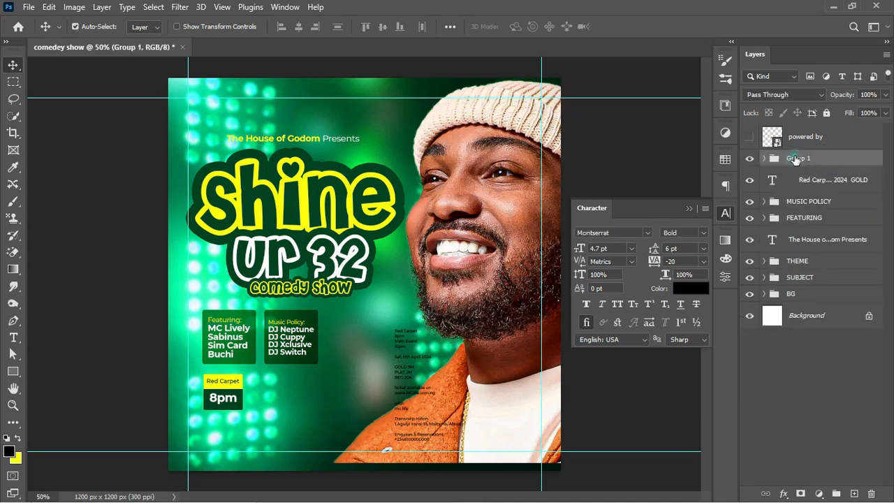
double_click(796, 158)
text(RED CARPET)
key(Return)
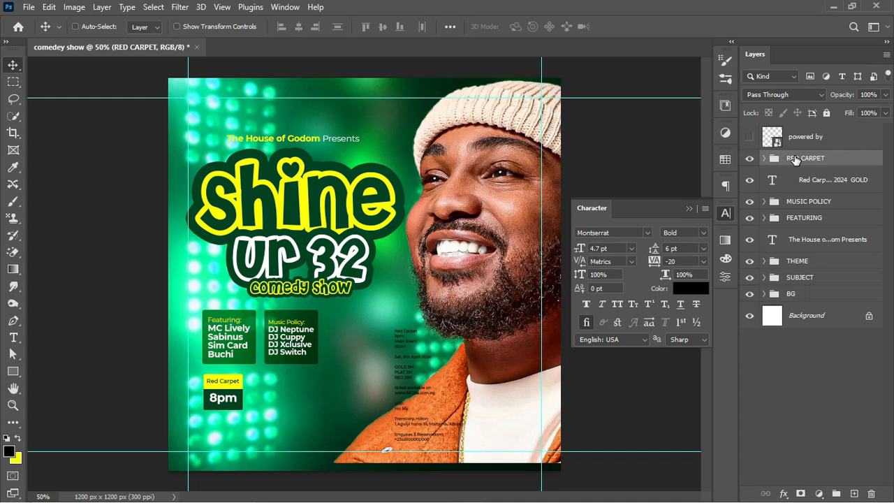
Step: Duplicate the RED CARPET group and place the copy directly to the right of the original box
key(ctrl+j)
key(ctrl+t)
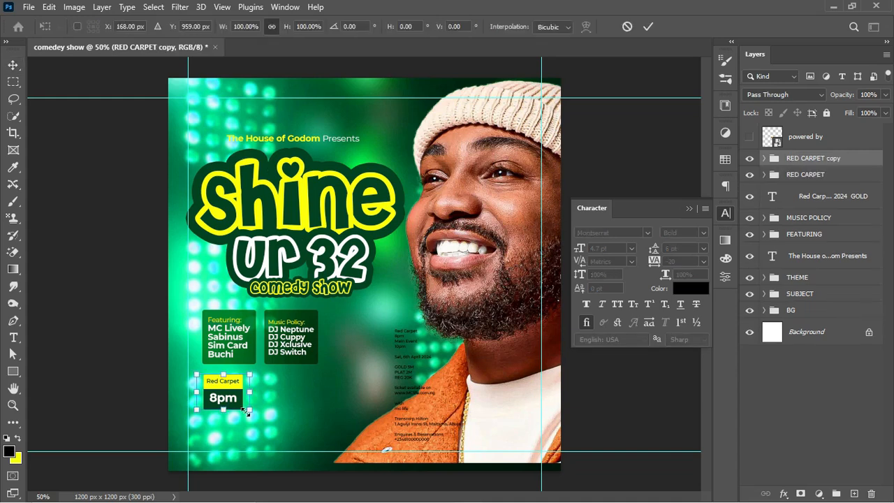
drag(234, 411, 274, 412)
key(Return)
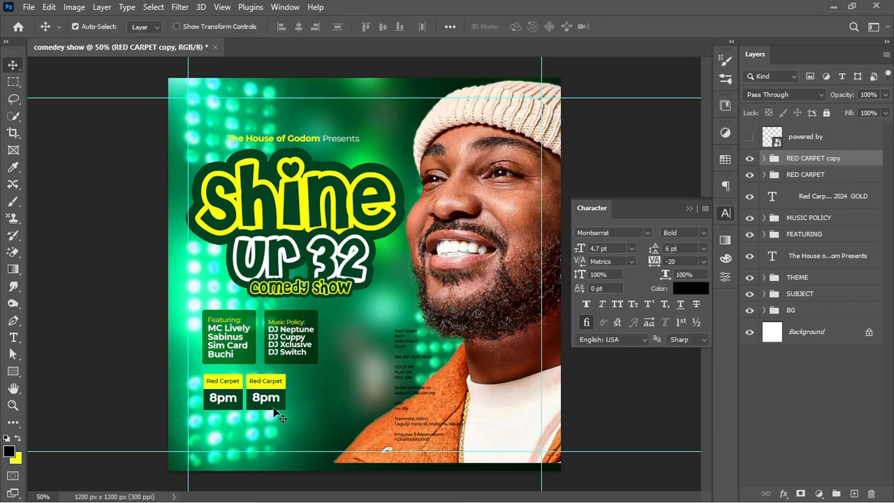
Step: Change the heading of the duplicated box to "Main Event"
key(t)
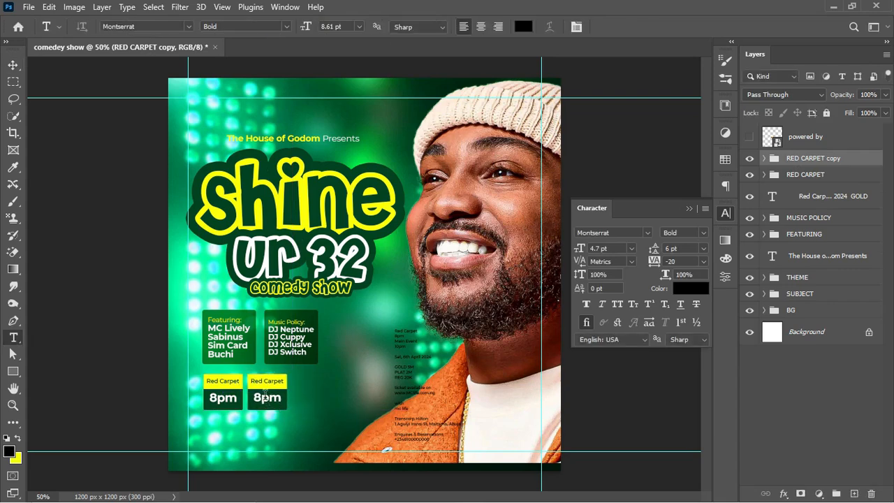
click(257, 383)
key(ctrl+a)
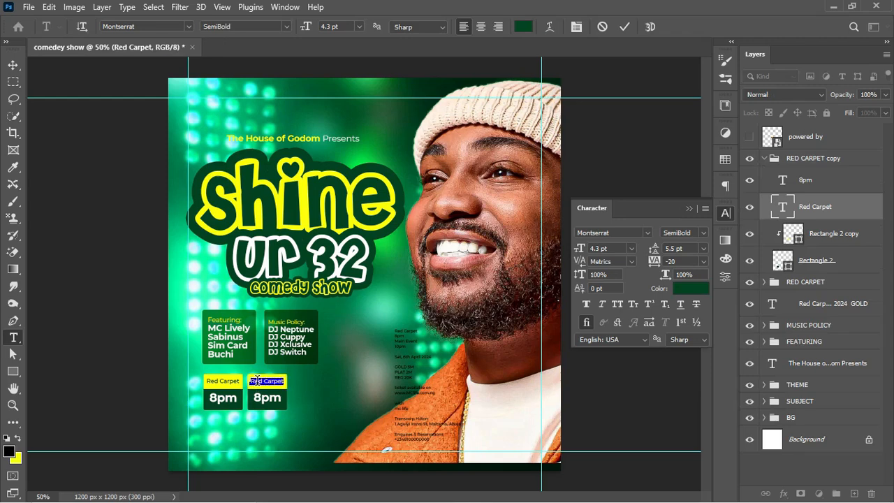
text(Main Event)
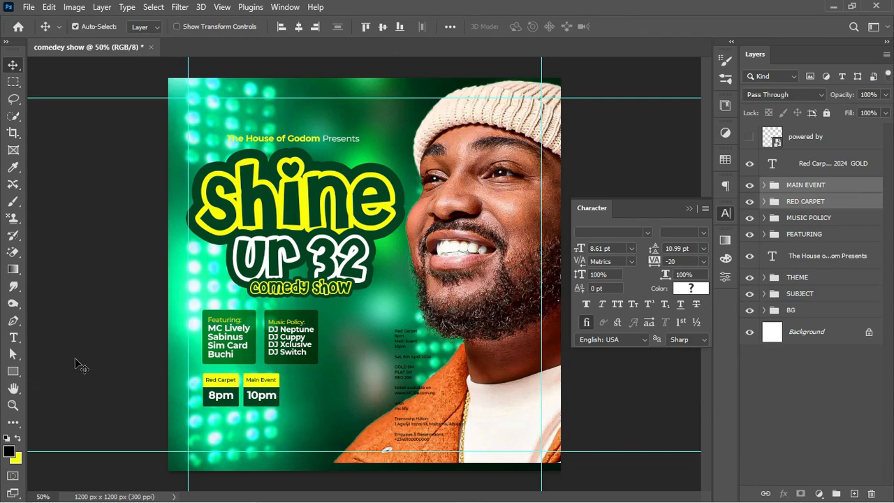
Step: Draw a 400 × 60 px rectangle below the time boxes with a 03421f fill and 4 px corner radius
click(13, 372)
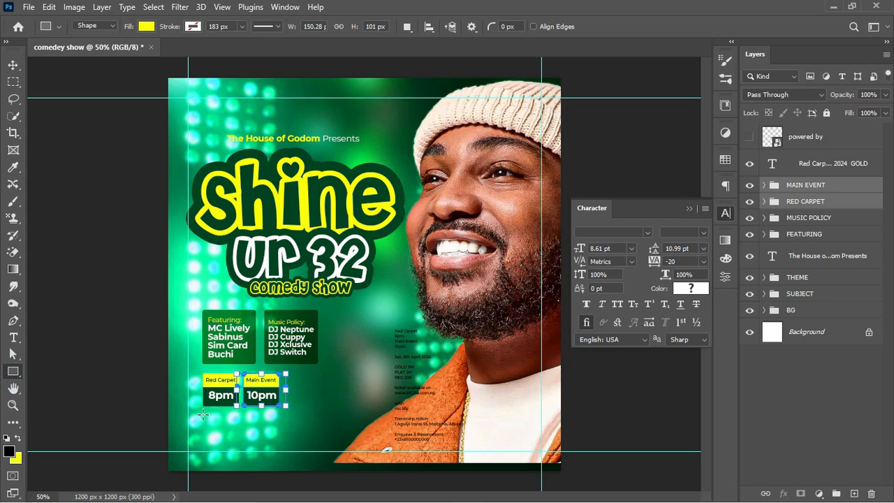
drag(203, 415, 333, 433)
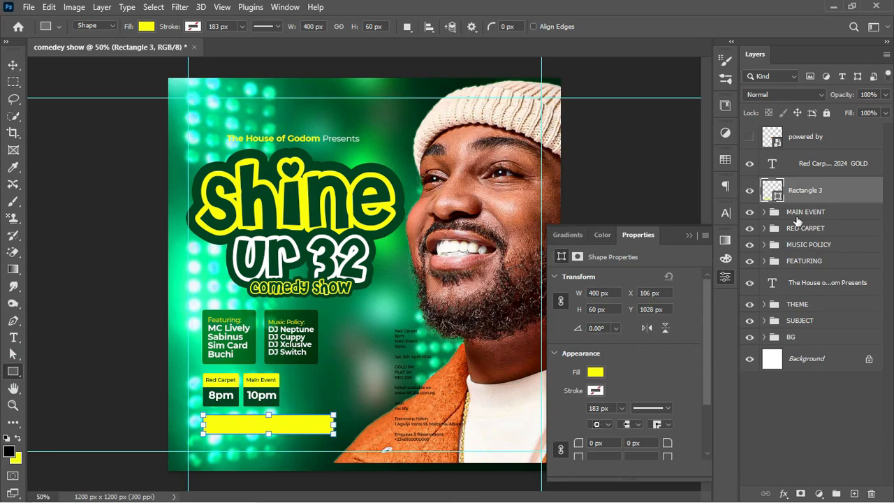
double_click(773, 190)
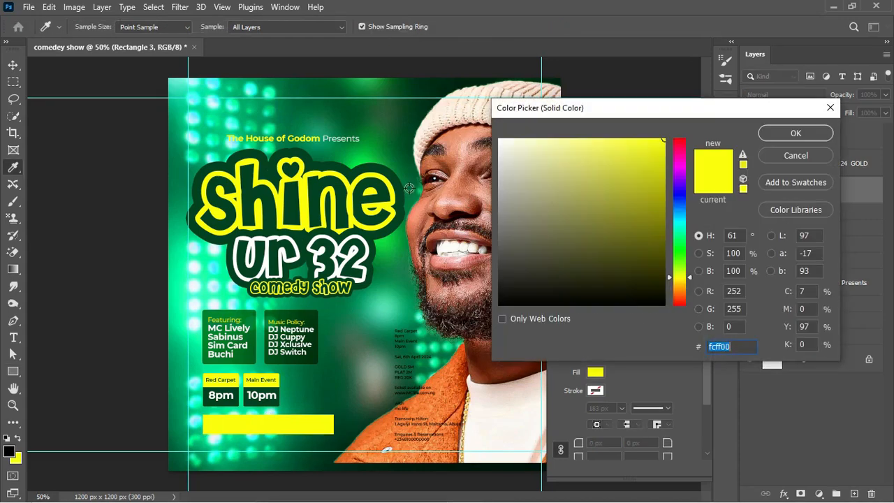
click(398, 185)
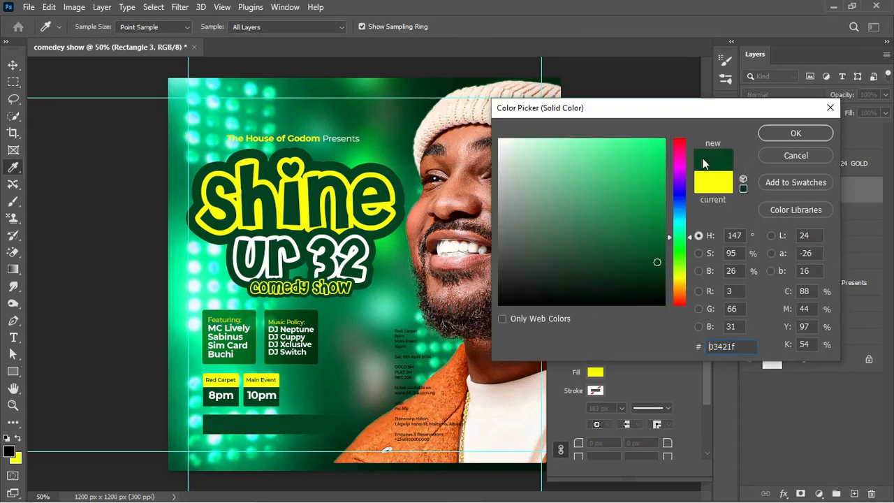
click(794, 132)
drag(577, 445, 580, 447)
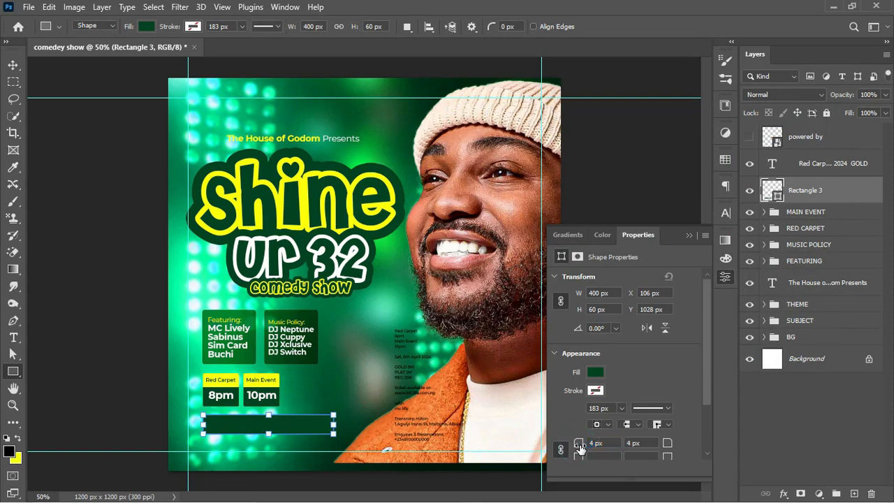
click(689, 236)
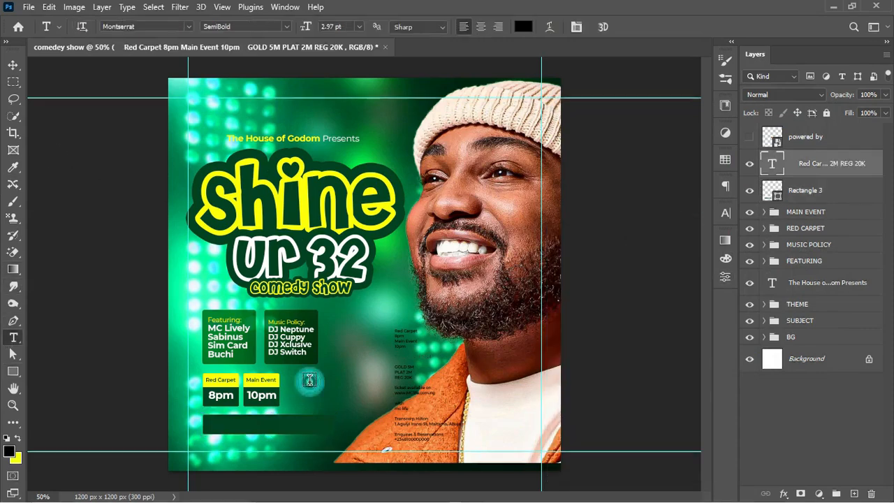
Step: Add the date "Sat, 6th April 2024" as a white (ffffff) text line to the right of the Main Event box
click(309, 380)
text(Sat, 6th April 2024)
key(ctrl+Return)
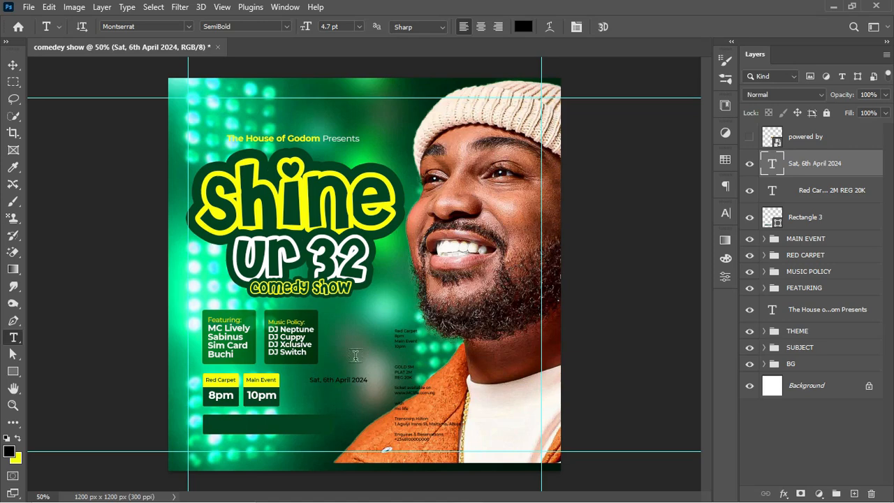
click(523, 26)
drag(521, 152, 500, 140)
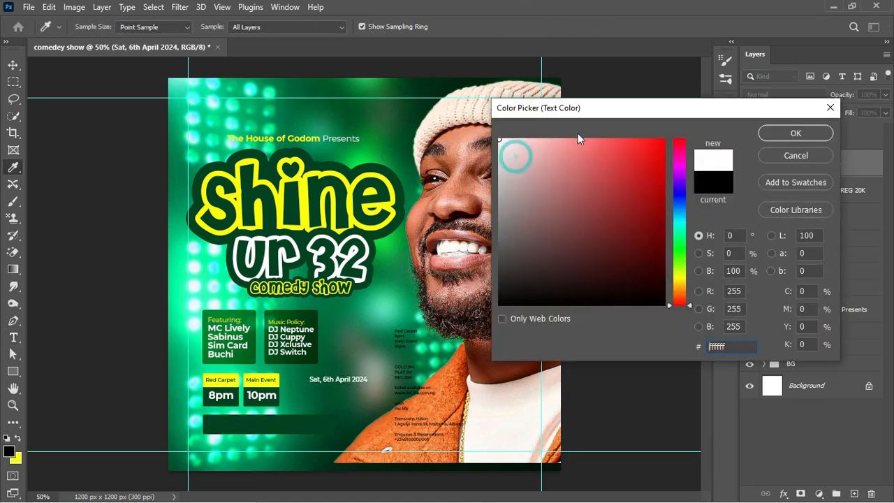
click(783, 134)
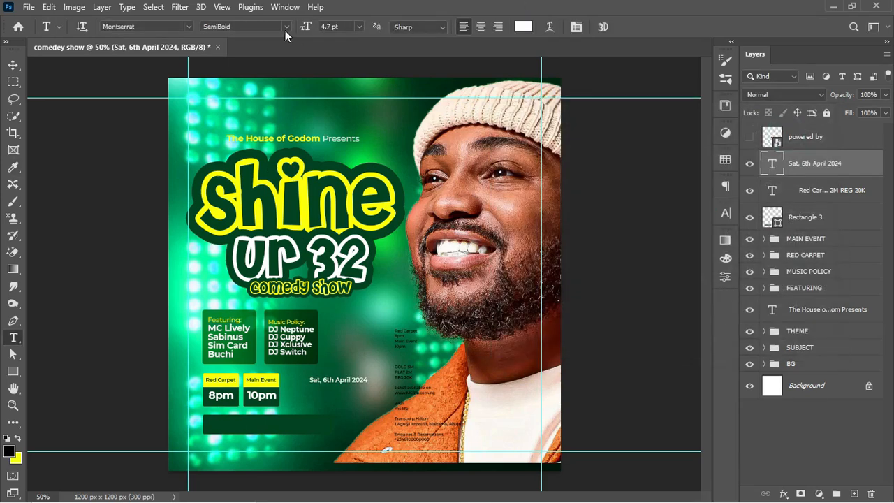
Step: Colour only "Sat," in the date line with the yellow sampled from the shine title lettering
double_click(322, 380)
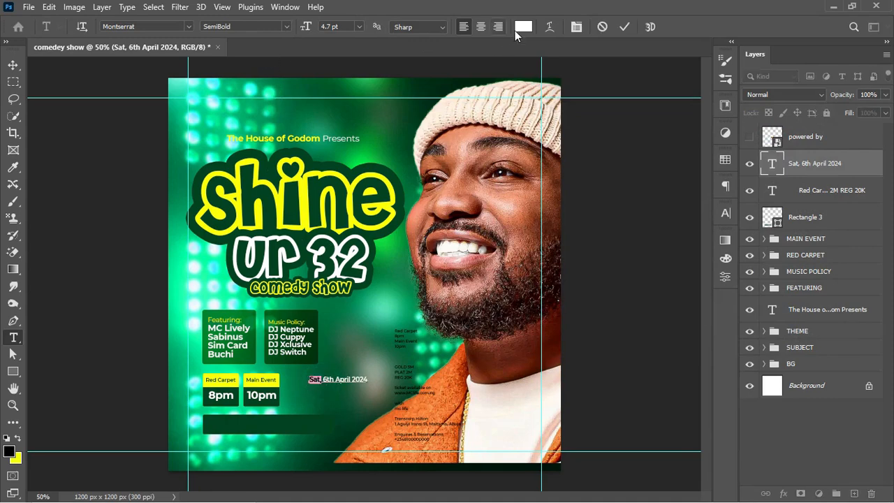
click(523, 26)
click(346, 177)
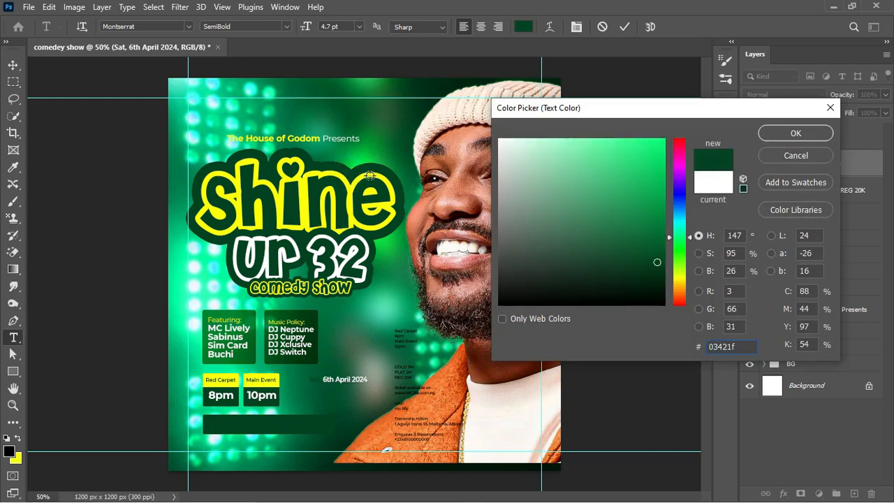
click(369, 175)
click(780, 133)
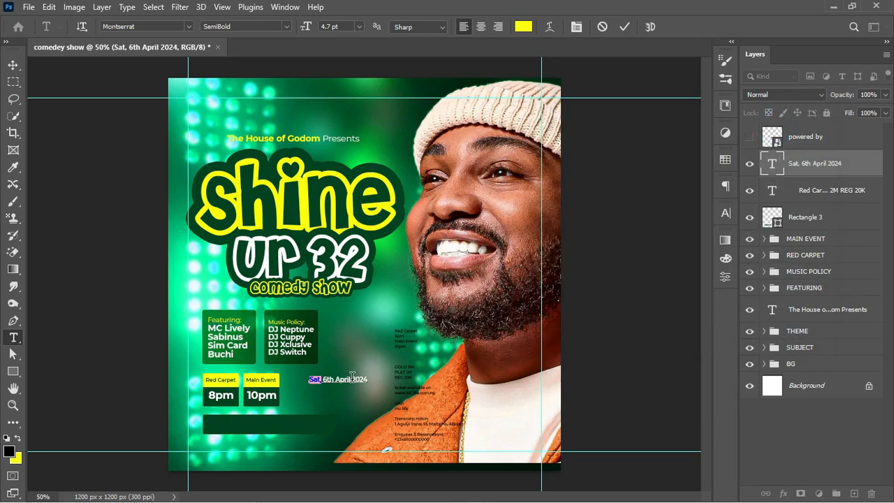
Step: Colour "2024" in the date line with the yellow fcff00 sampled from the shine title lettering
double_click(357, 379)
click(523, 28)
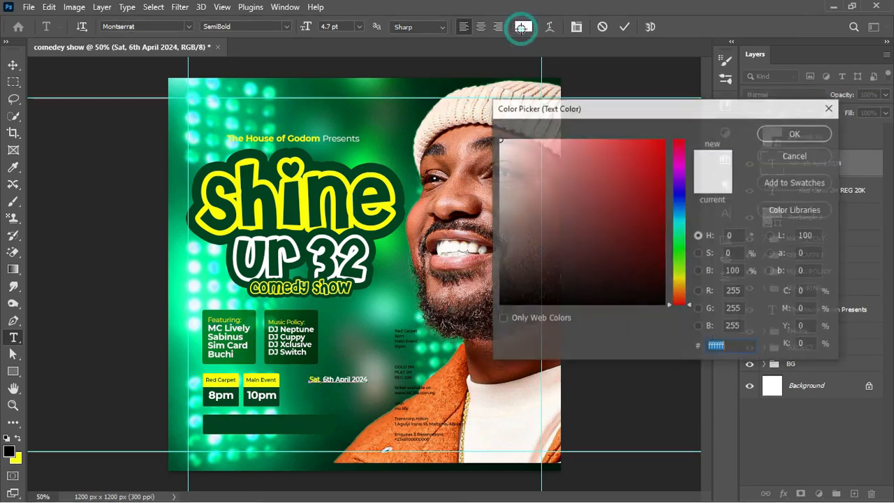
click(305, 162)
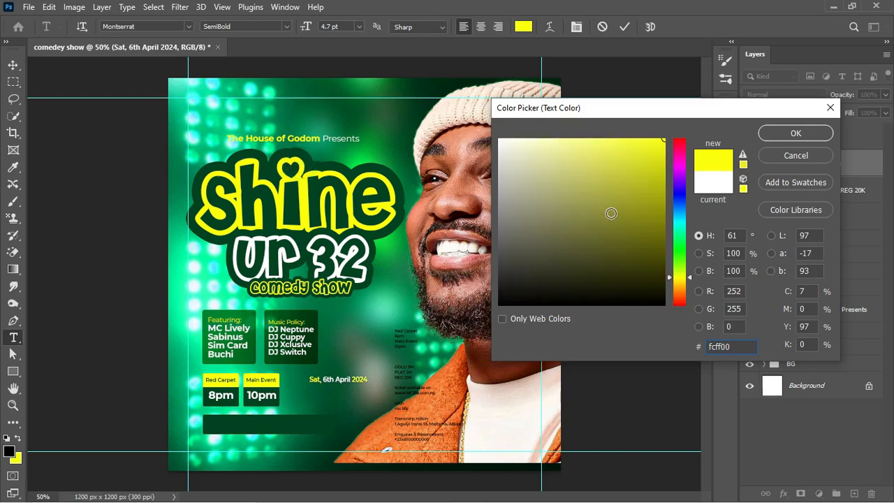
click(795, 133)
click(625, 26)
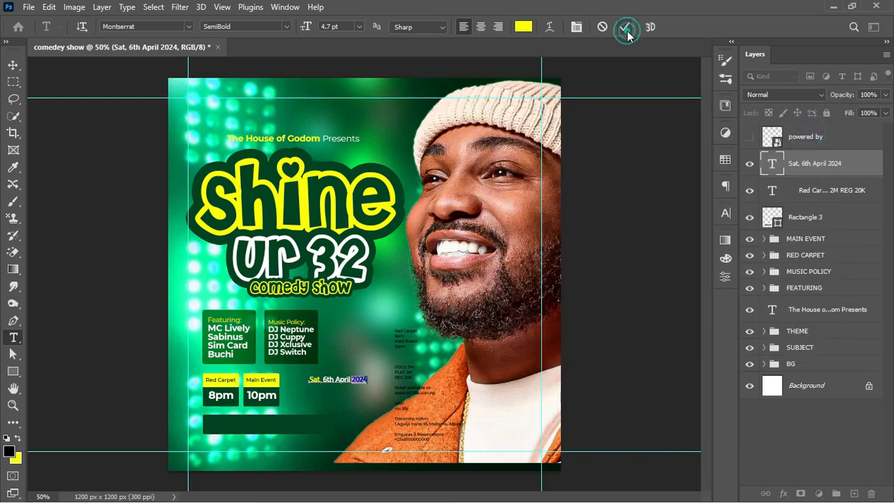
Step: Place the date text layer directly above Rectangle 3 in the stack and centre the date both ways inside that rectangle
click(12, 65)
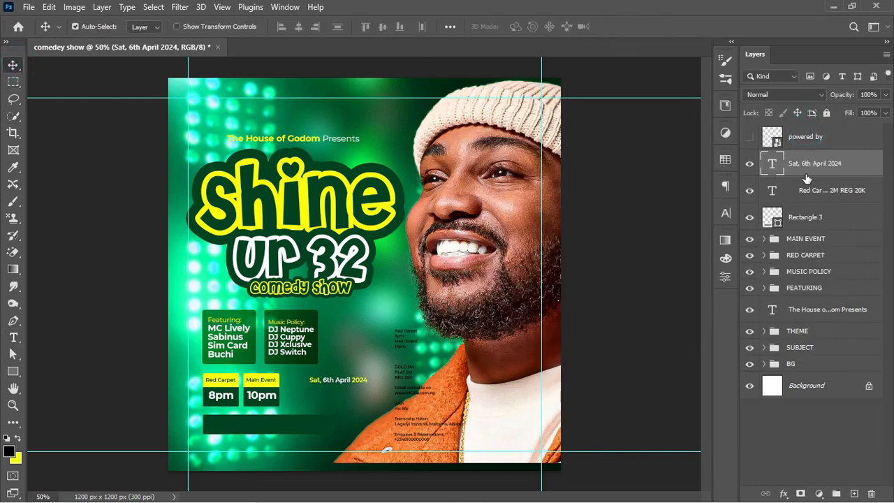
drag(836, 163, 772, 210)
ctrl+click(775, 222)
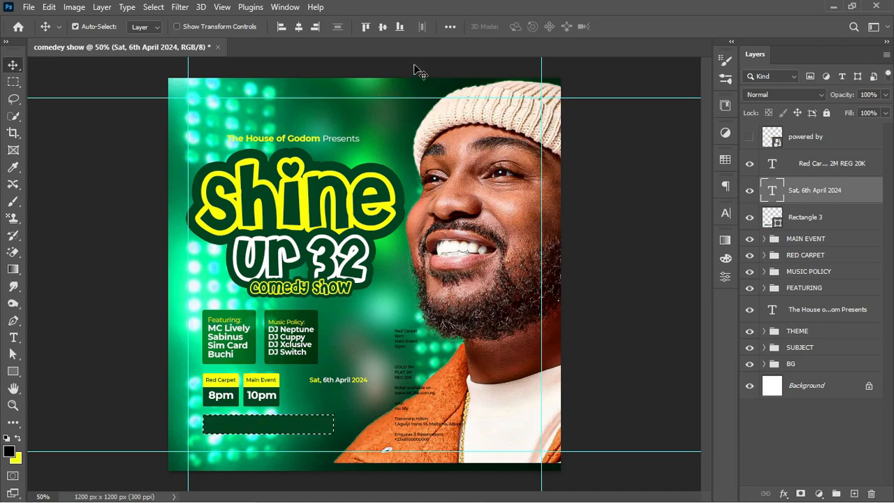
click(299, 26)
click(383, 27)
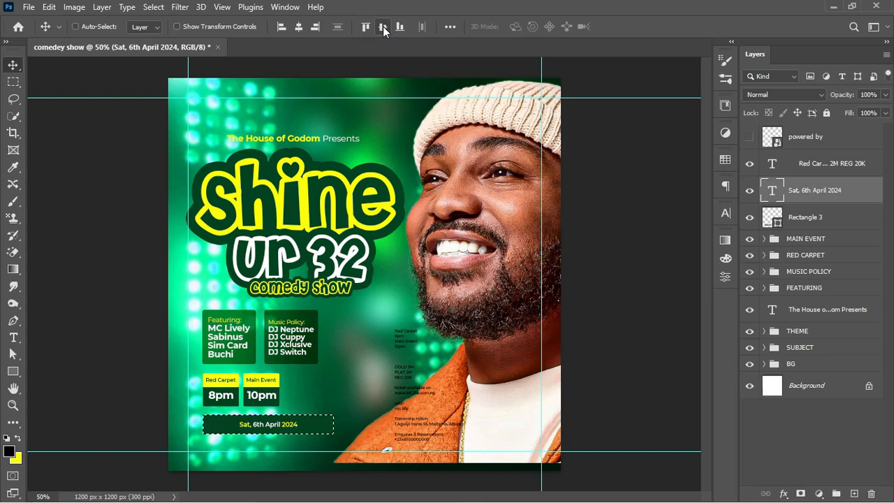
key(ctrl+d)
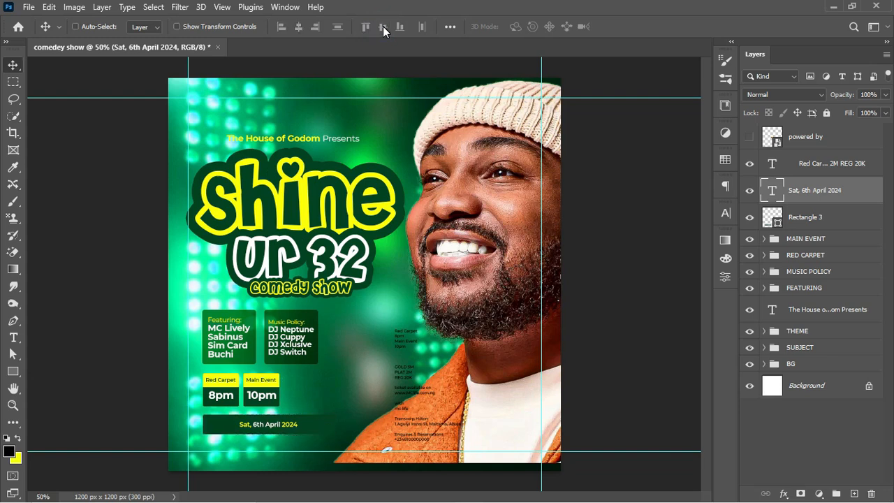
Step: Enlarge the date text to about 153% and shift it left towards the start of its dark green bar
key(ctrl+t)
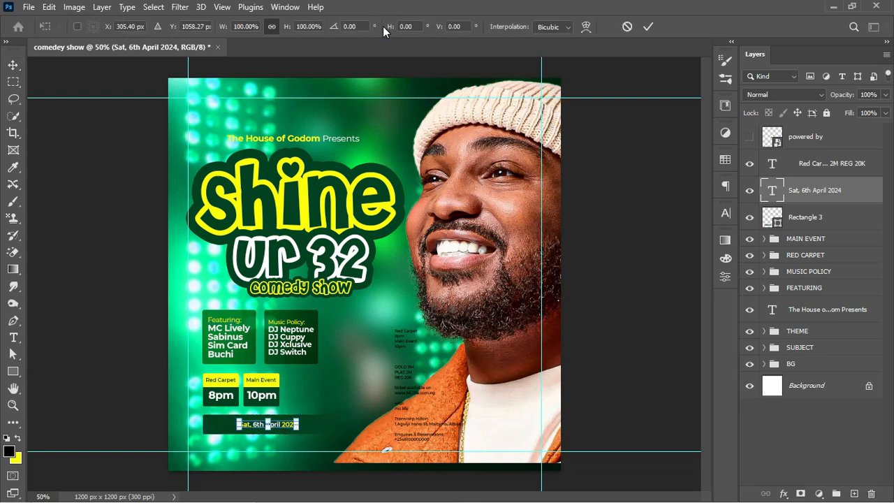
drag(297, 431, 313, 429)
key(shift+Left)
key(shift+Left)
key(shift+Left)
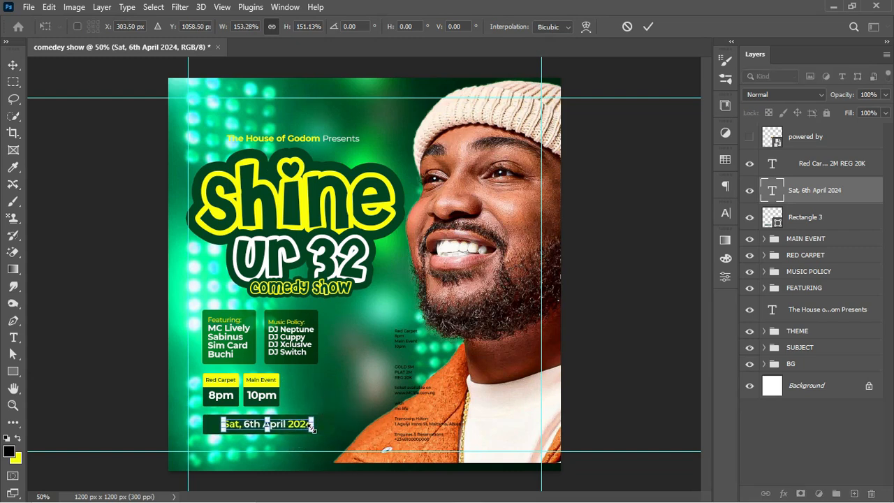
key(Left)
key(Left)
key(Left)
key(Left)
key(Left)
key(Left)
key(Left)
key(Left)
key(Left)
key(Left)
key(Left)
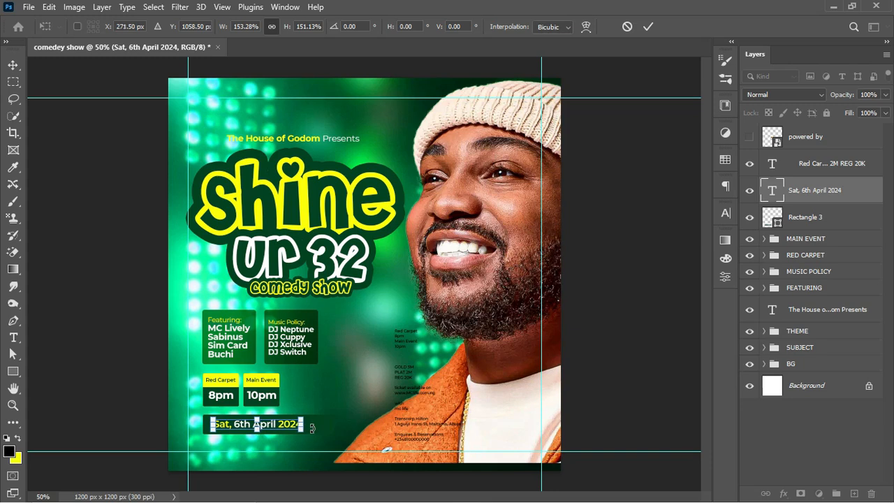
key(Return)
Step: Shorten the dark green bar from its right end so it fits closely around the date text
click(323, 425)
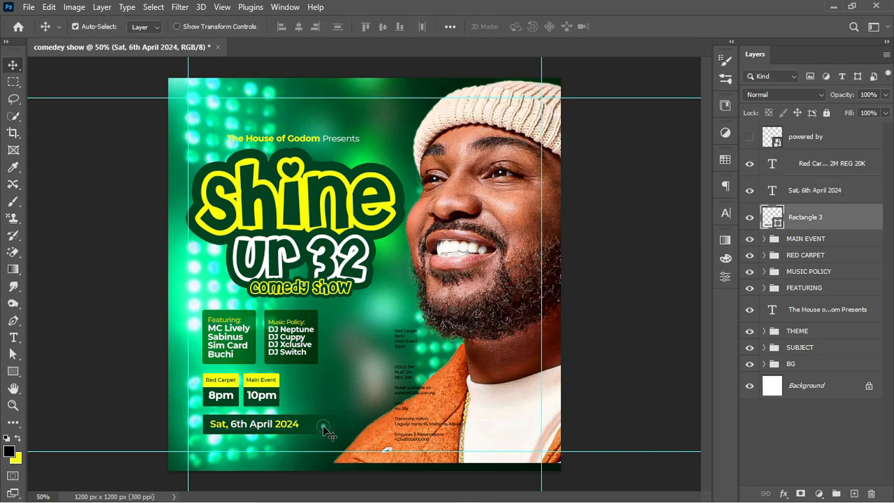
key(ctrl+t)
drag(331, 424, 310, 425)
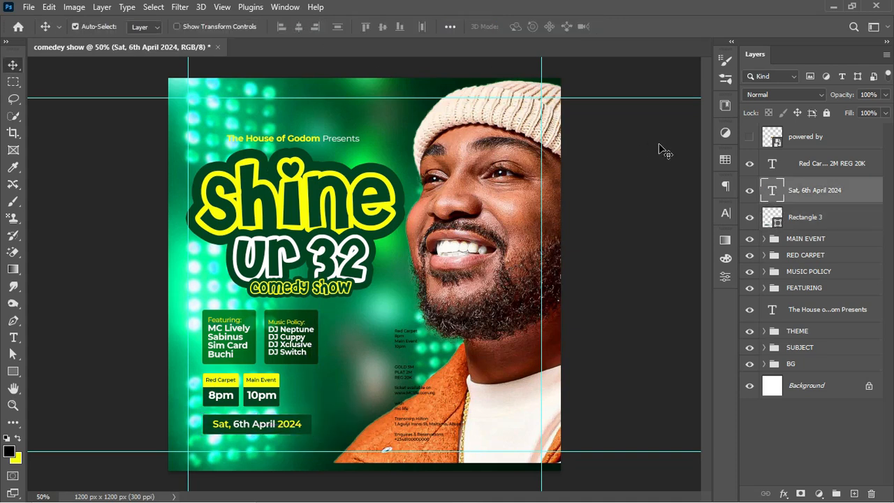
Step: Group Rectangle 3 with the date text and name the group "DATE"
click(812, 217)
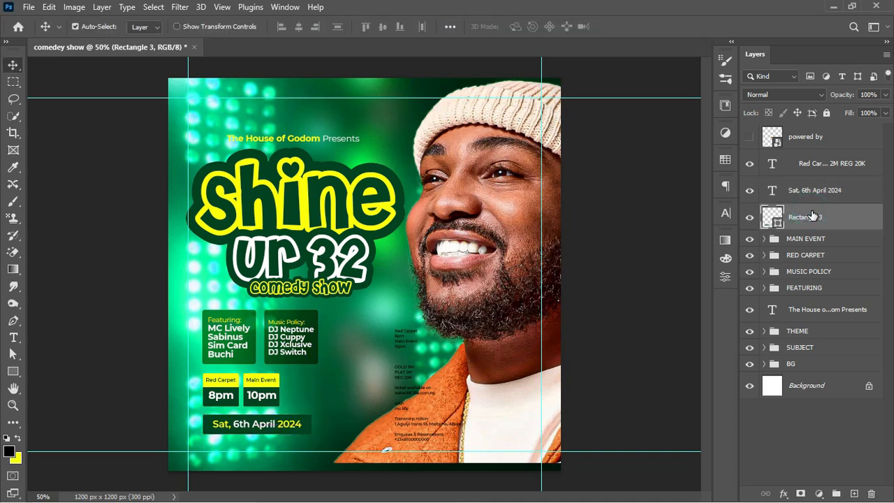
shift+click(828, 190)
key(ctrl+g)
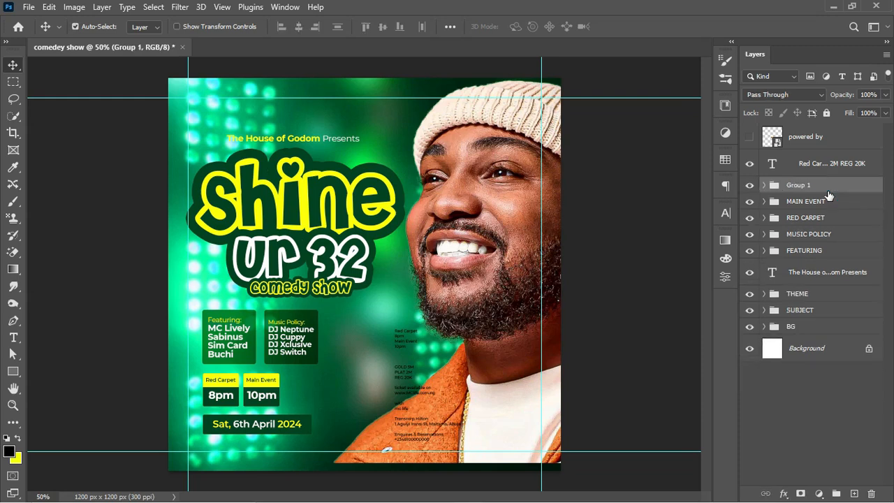
double_click(792, 187)
text(DATE)
key(Return)
Step: Scale the DATE group down to about 313 × 56 px and nudge it up close beneath the time boxes
key(ctrl+t)
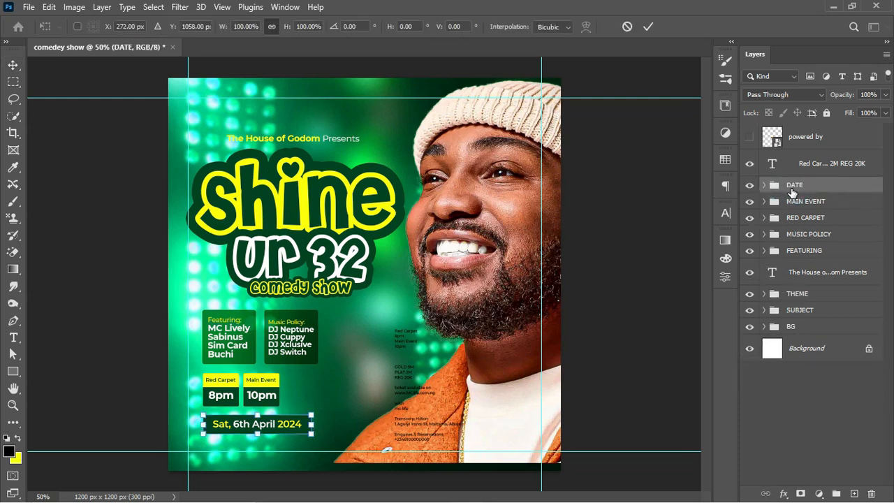
drag(311, 433, 305, 431)
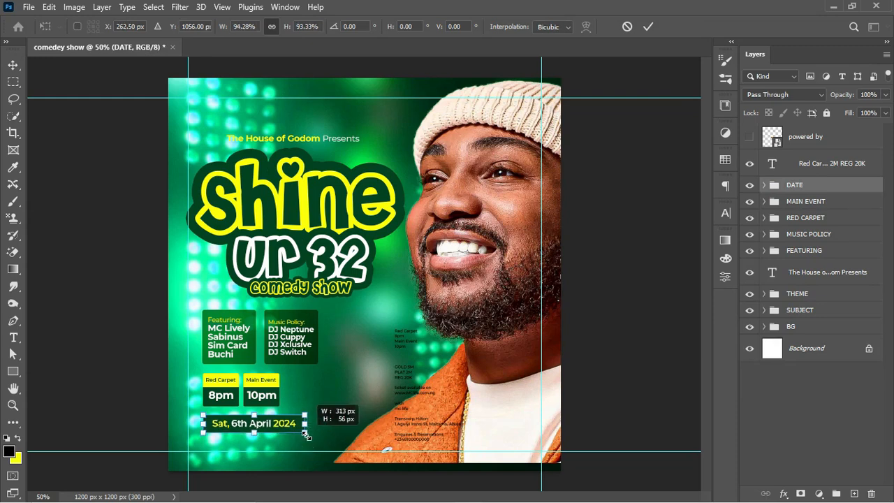
key(Return)
key(Up)
key(Up)
key(Up)
key(Up)
key(Up)
key(Up)
key(Up)
key(Up)
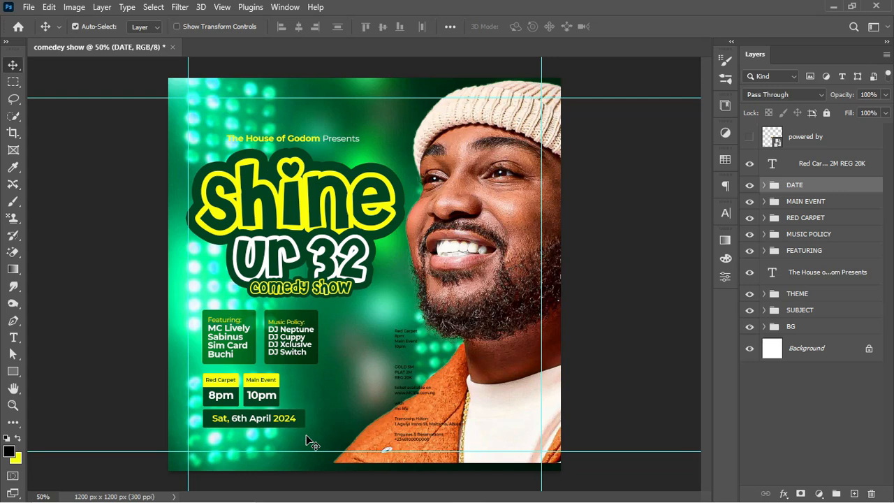
key(Down)
key(Up)
key(Up)
key(Up)
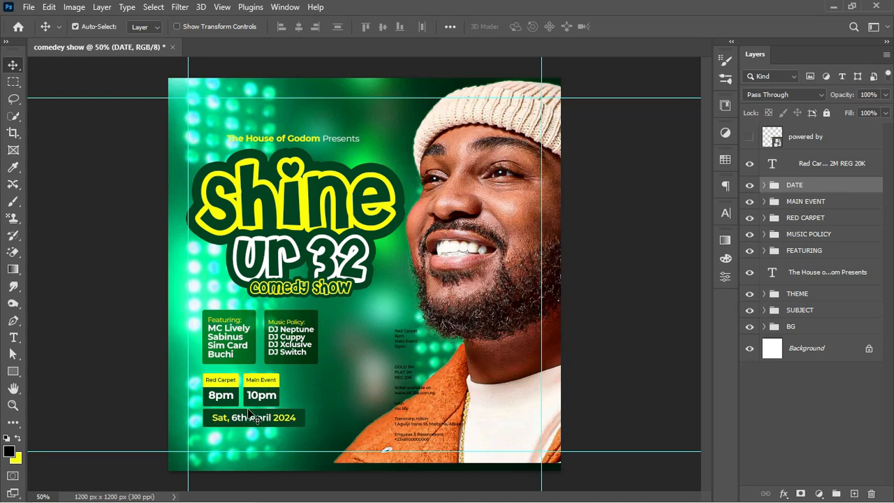
key(Down)
Step: Nudge the DATE, MAIN EVENT and RED CARPET groups down slightly together
shift+click(821, 221)
key(Down)
key(Down)
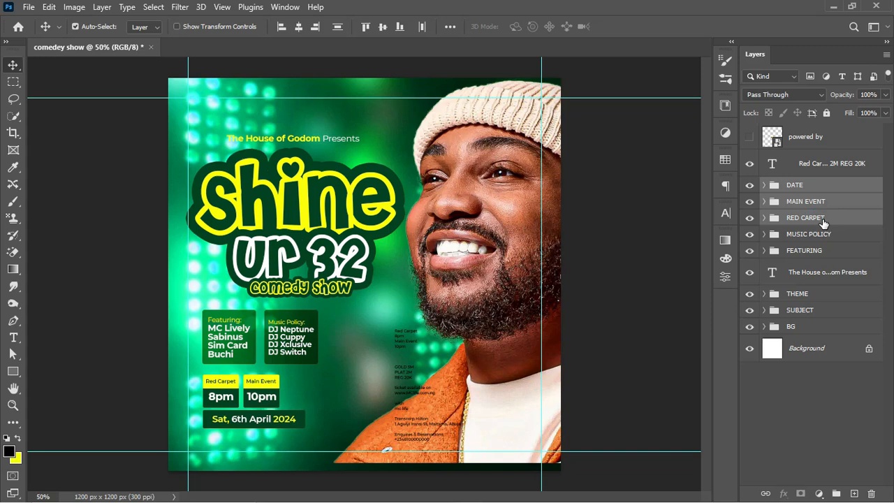
key(Up)
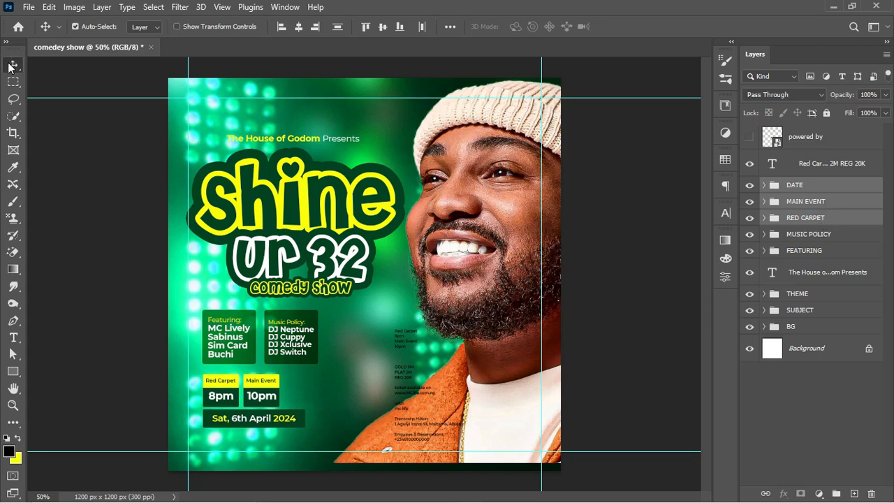
Step: Draw a white rectangle about 1248 × 198 px across the flyer's bottom edge, above the DATE group, with no stroke
click(17, 375)
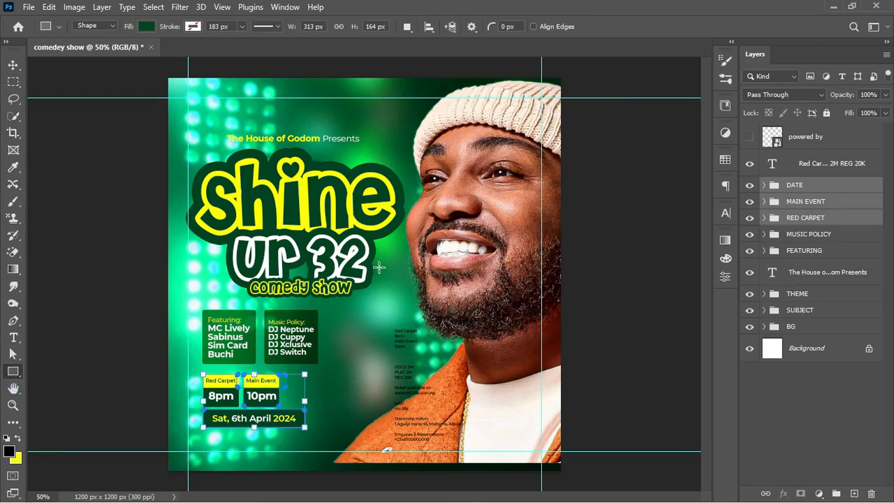
click(800, 188)
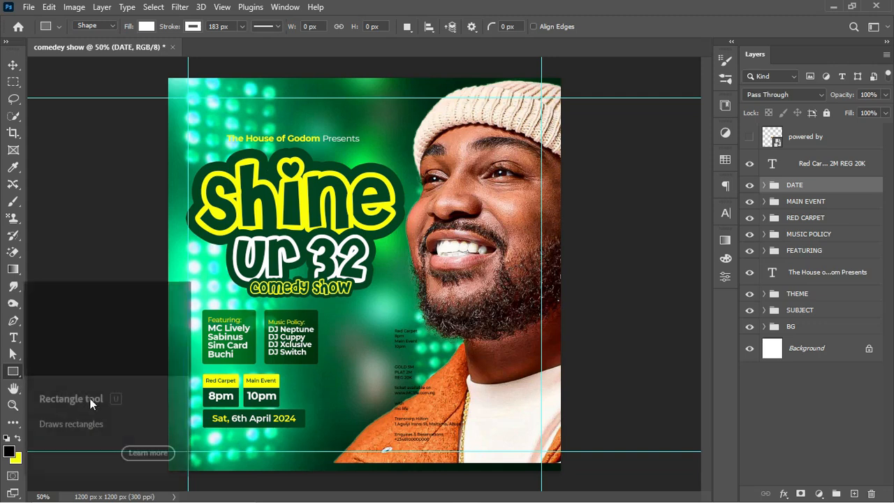
drag(166, 421, 575, 486)
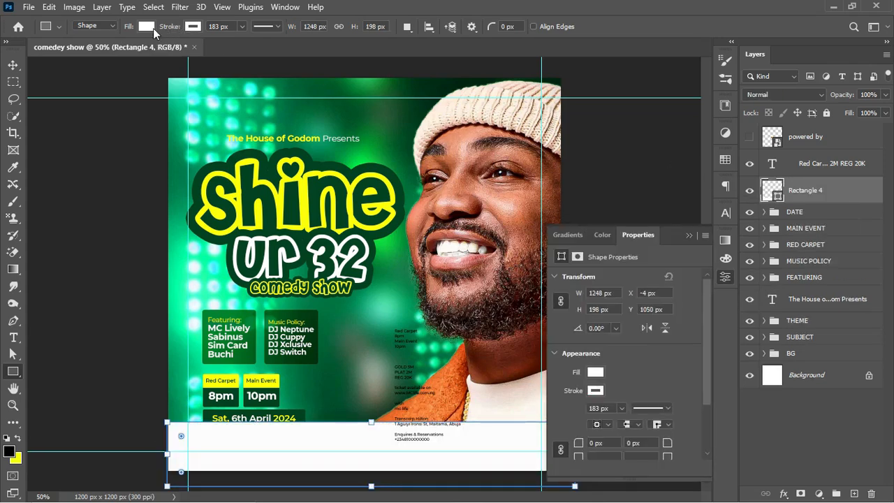
click(191, 28)
click(116, 51)
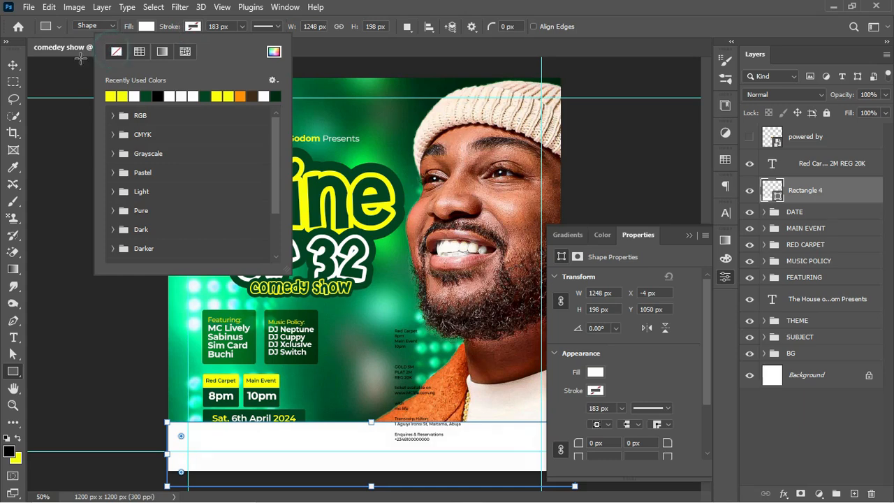
Step: Move the white bottom rectangle down to Y 1068 px so its upper edge meets the date bar
click(13, 65)
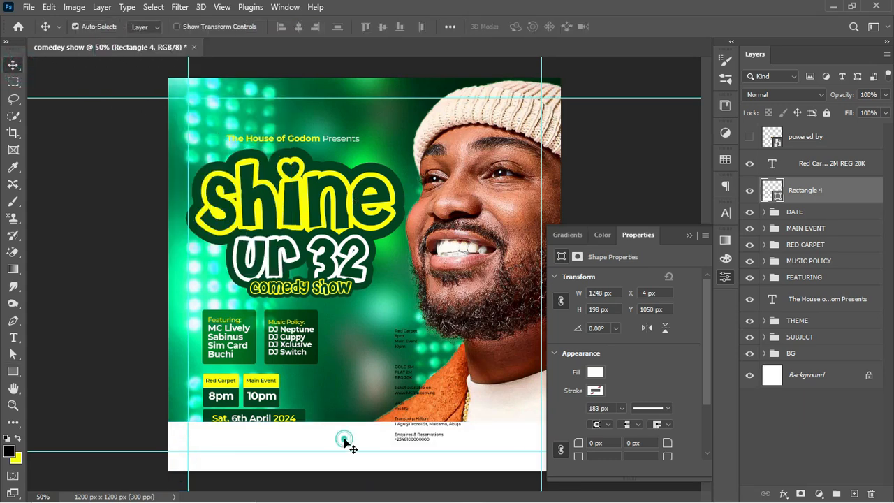
drag(342, 439, 344, 439)
key(Down)
key(Down)
key(Down)
key(Down)
key(Down)
key(Down)
key(Down)
key(Down)
key(Down)
key(Down)
key(Down)
key(Down)
key(Down)
key(Down)
key(Down)
key(Down)
key(Down)
key(Down)
key(Down)
key(Down)
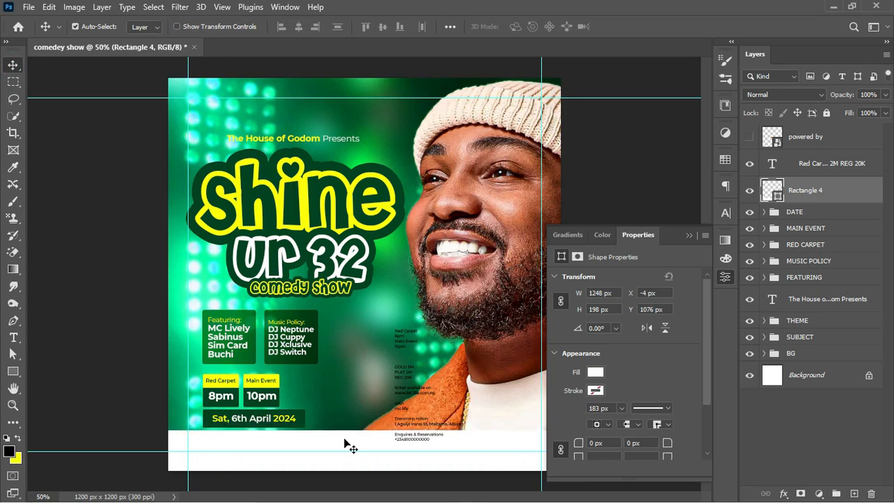
key(Up)
key(Up)
key(Up)
key(Up)
key(Up)
key(Up)
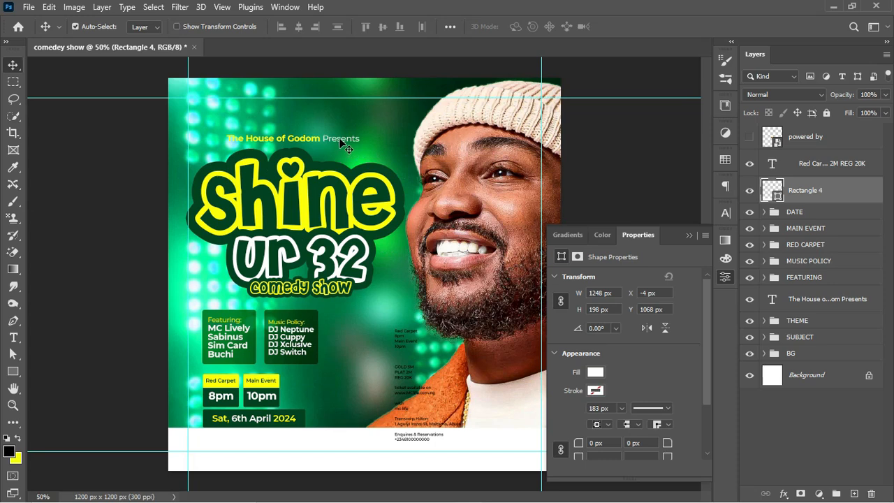
Step: Move the "The House of Godom Presents" line and the THEME title group up together by about 40 px
click(810, 300)
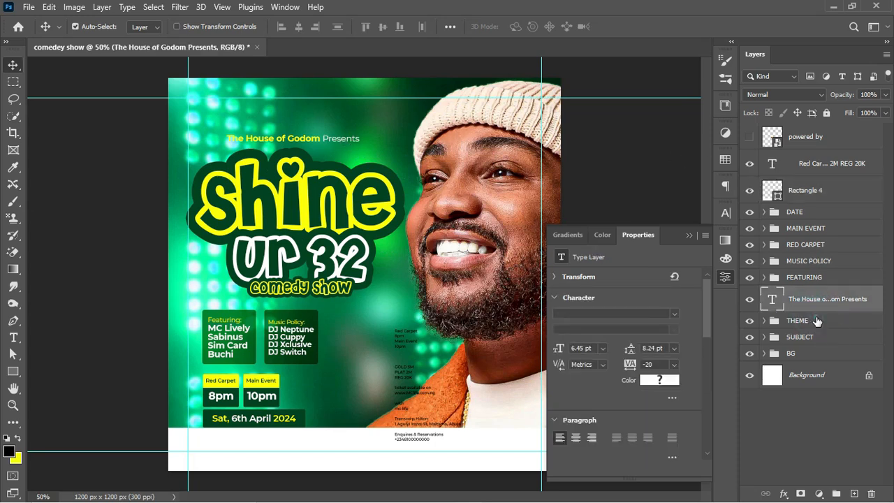
ctrl+click(817, 320)
key(shift+Up)
key(shift+Up)
key(shift+Up)
key(shift+Up)
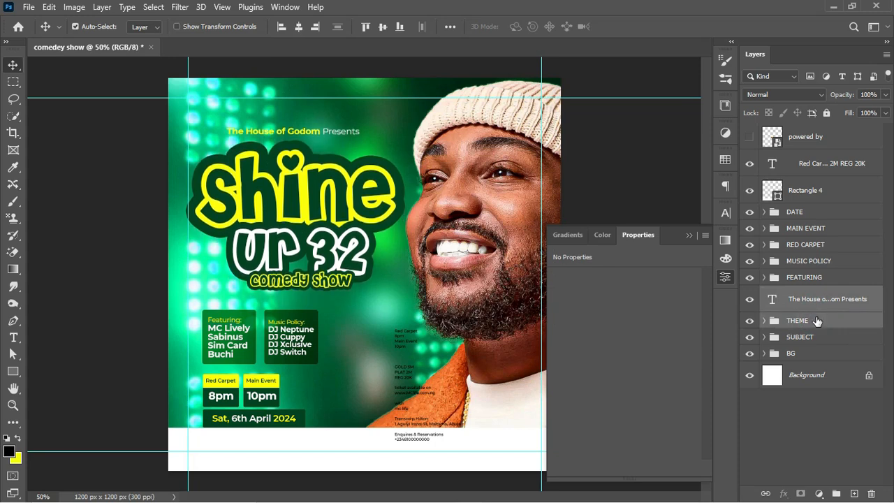
Step: Scale the presenter line and title group up to about 103% and nudge them slightly higher
key(ctrl+t)
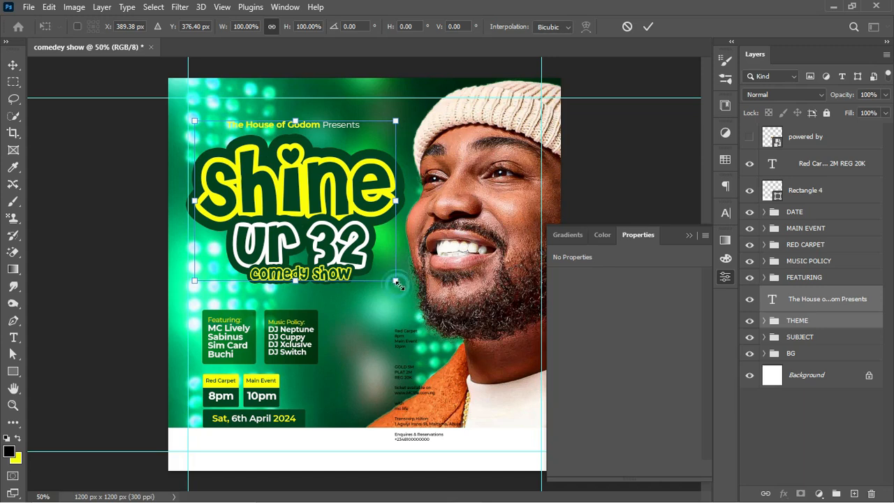
drag(396, 282, 402, 286)
key(Up)
key(Up)
key(Up)
key(Up)
key(Up)
key(Up)
key(Up)
key(Up)
key(Up)
key(Up)
key(Up)
key(Up)
key(Up)
key(Up)
key(Up)
key(Up)
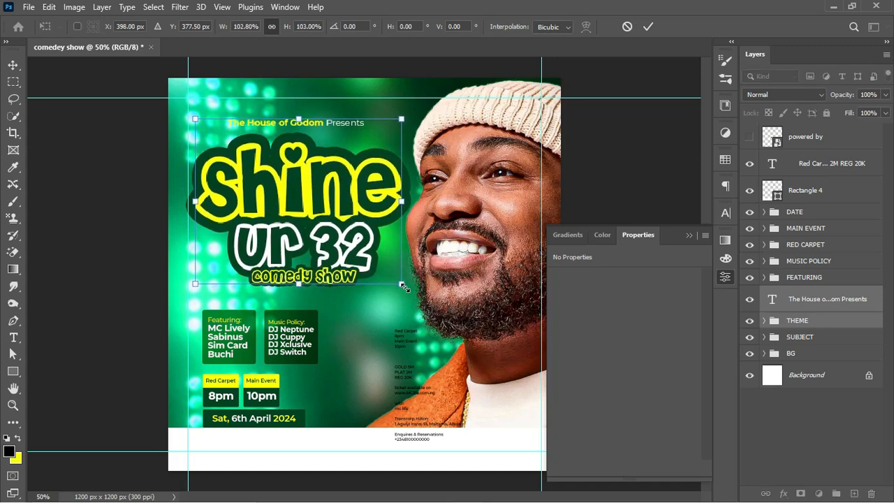
key(Return)
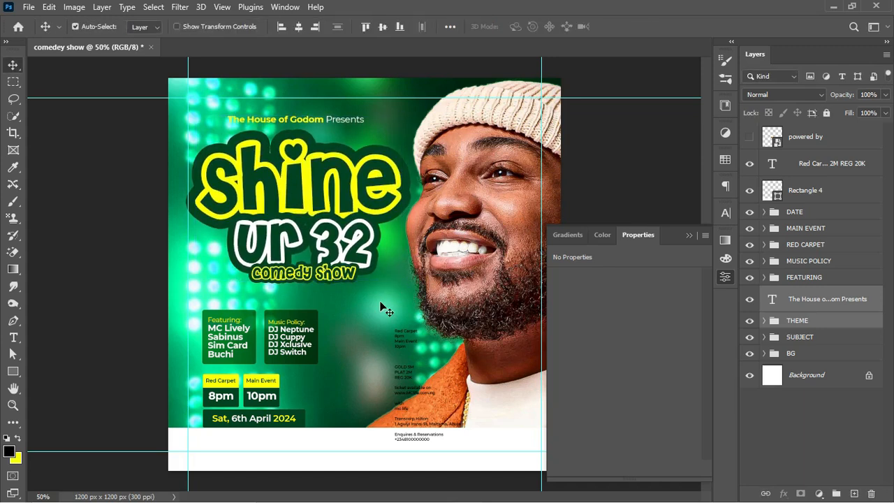
Step: Move the FEATURING, MUSIC POLICY, RED CARPET, MAIN EVENT and DATE groups up together to Y 682 px
click(837, 278)
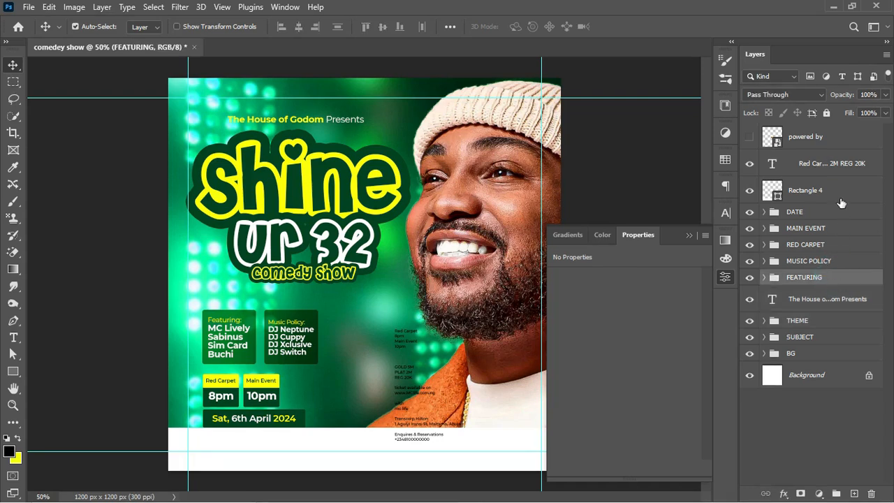
shift+click(831, 218)
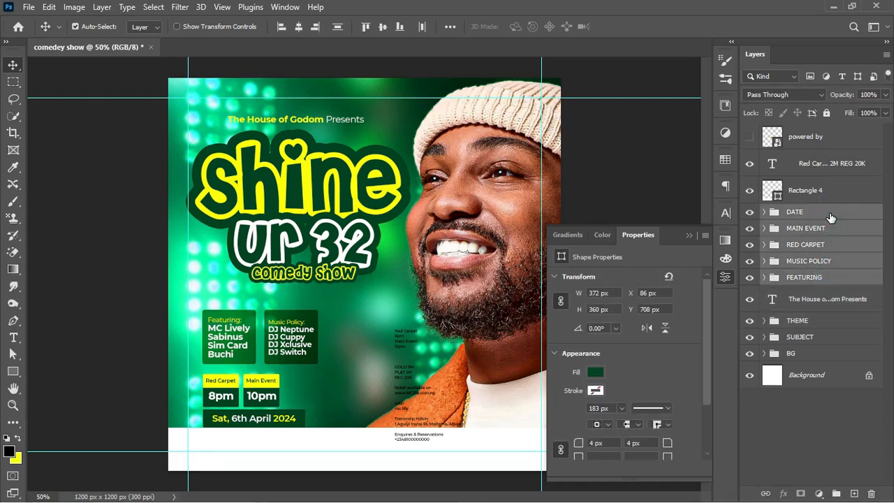
key(Up)
key(Up)
key(Up)
key(Up)
key(Up)
key(Up)
key(Up)
key(Up)
key(Up)
key(Up)
key(Up)
key(Up)
key(Up)
key(Up)
key(Up)
key(Up)
key(Up)
key(Up)
key(Up)
key(Up)
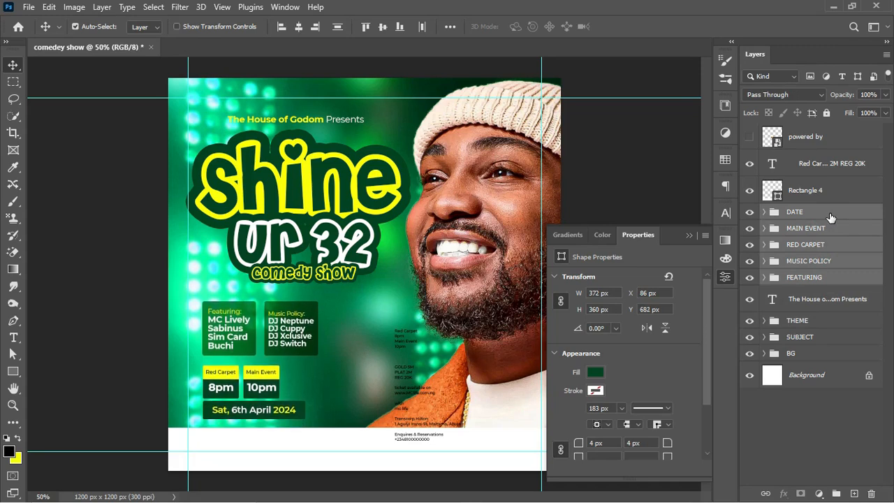
Step: Move the FEATURING, MUSIC POLICY, RED CARPET, MAIN EVENT and DATE groups up together to Y 664 px
key(Up)
key(Up)
key(Up)
key(Up)
key(Up)
key(Up)
key(Up)
key(Up)
key(Up)
key(Up)
key(Up)
key(Up)
key(Up)
key(Up)
key(Up)
key(Up)
key(Up)
key(Up)
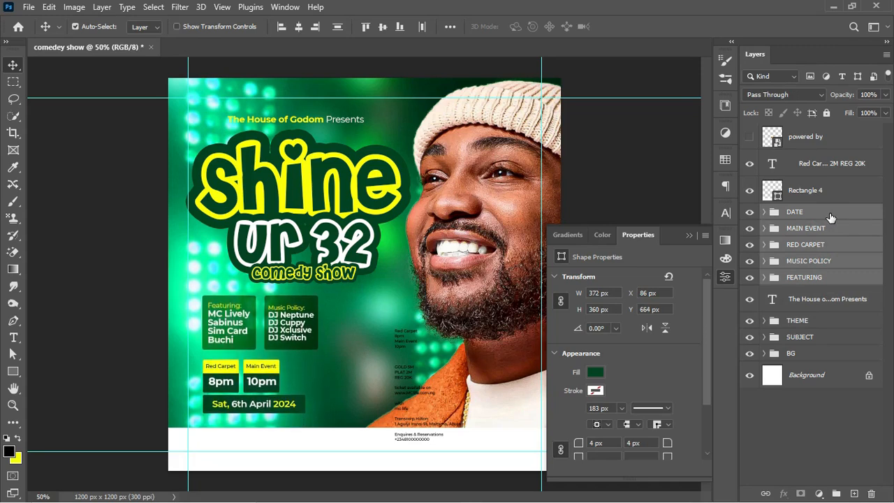
Step: Move the white footer rectangle up to Y 1044 px, closer to the date bar
click(355, 447)
key(Up)
key(Up)
key(Up)
key(Up)
key(Up)
key(Up)
key(Up)
key(Up)
key(Up)
key(Up)
key(Up)
key(Up)
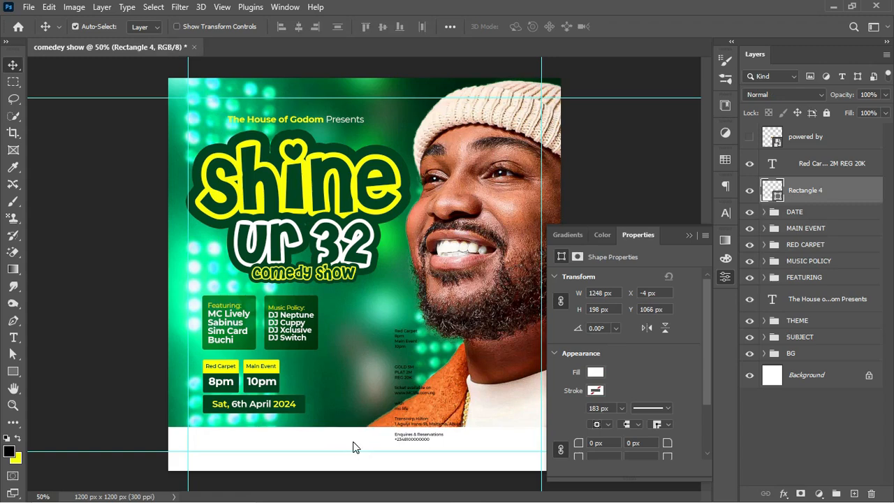
key(Up)
key(Up)
key(Up)
key(Up)
key(Up)
key(Up)
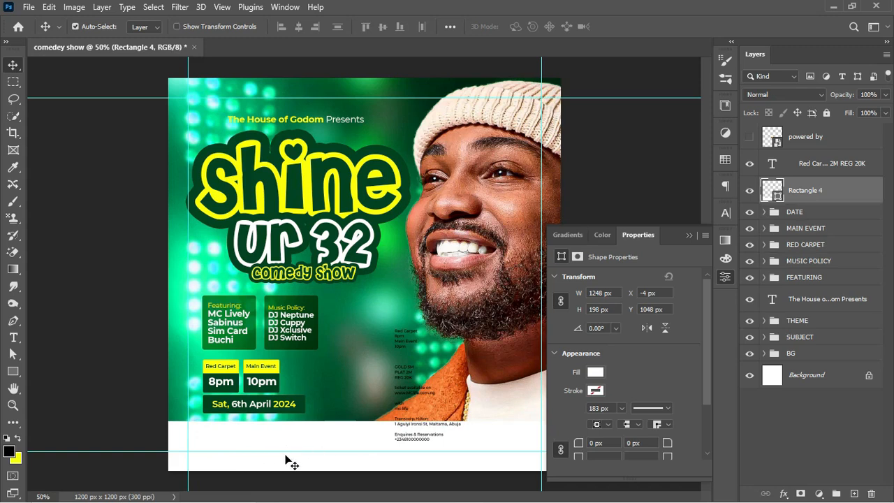
key(Up)
key(Up)
key(Up)
key(Up)
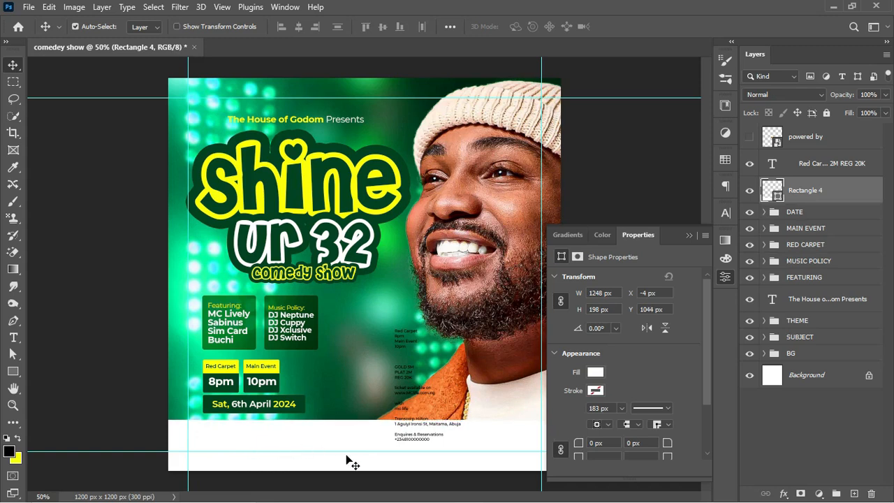
Step: Scale the whole DATE group down to about 93% from its lower corner and nudge its height
click(302, 406)
click(797, 212)
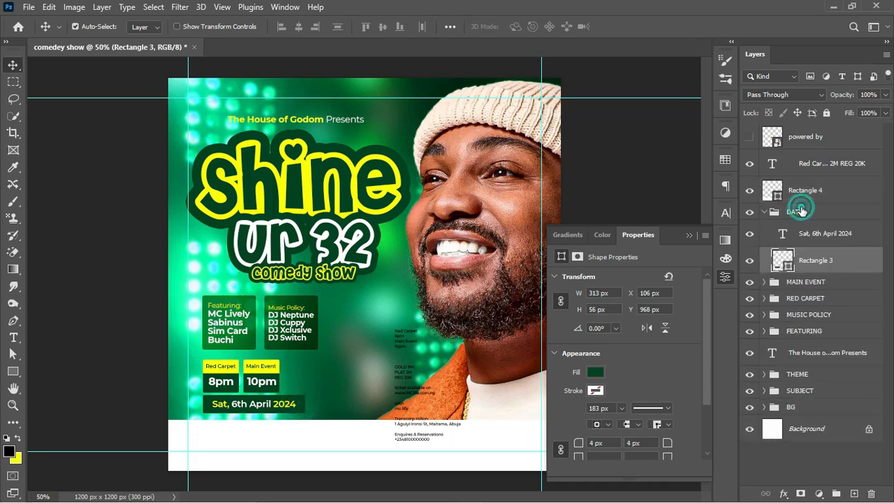
key(ctrl+t)
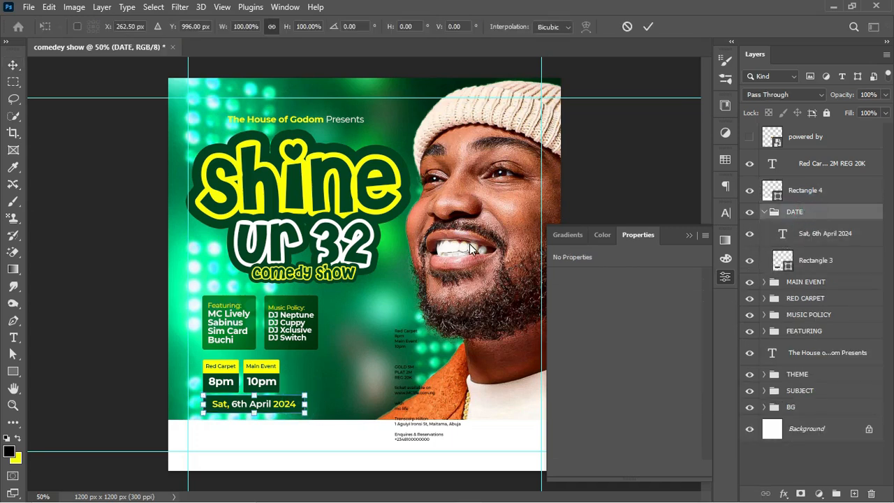
drag(305, 412, 296, 412)
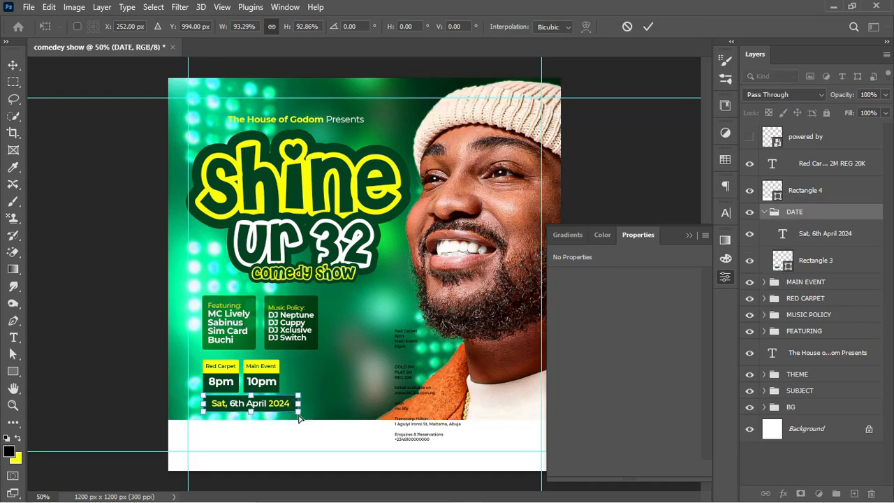
key(Return)
key(shift+Down)
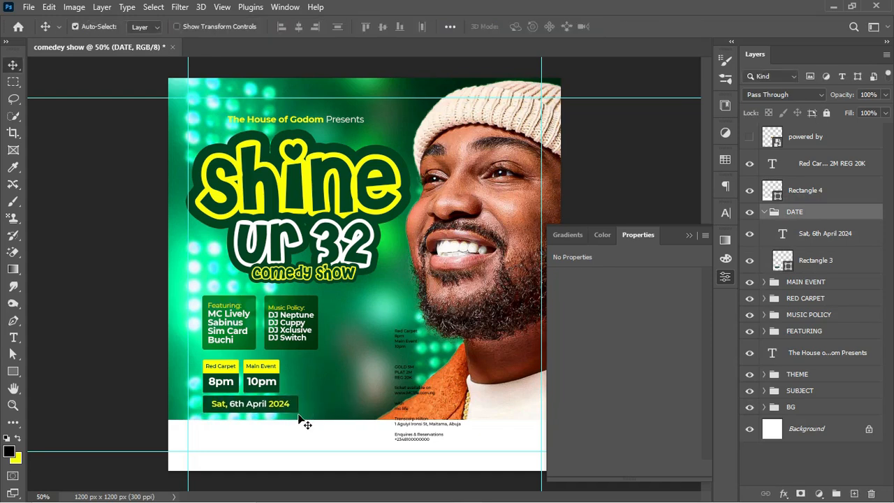
key(shift+Up)
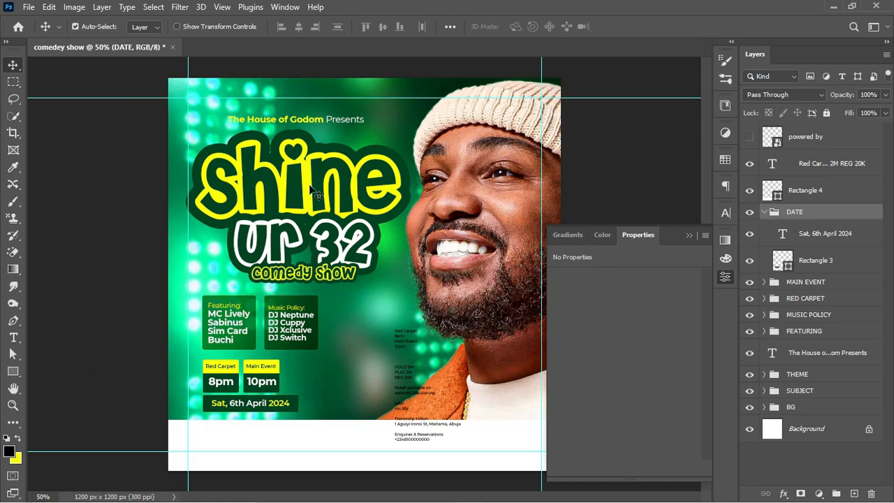
Step: Draw a rectangle about 360 by 98 px beside the time boxes and round its corners to 6 px
click(13, 371)
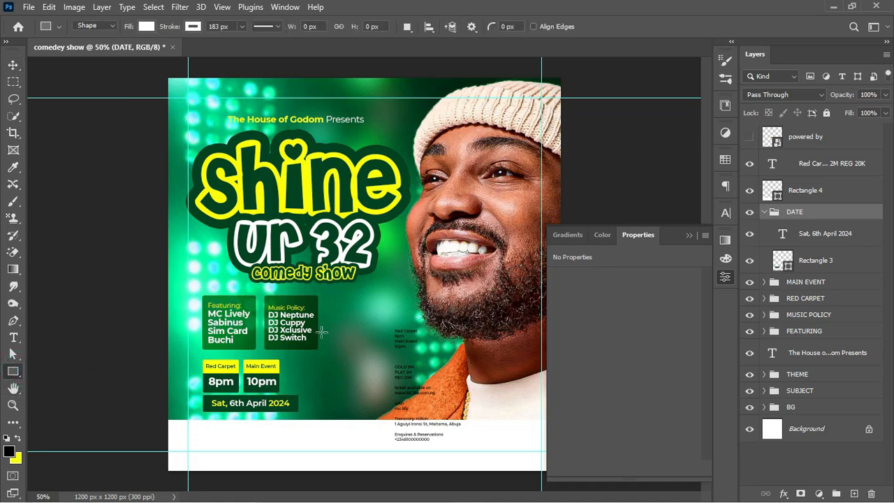
drag(323, 365, 440, 396)
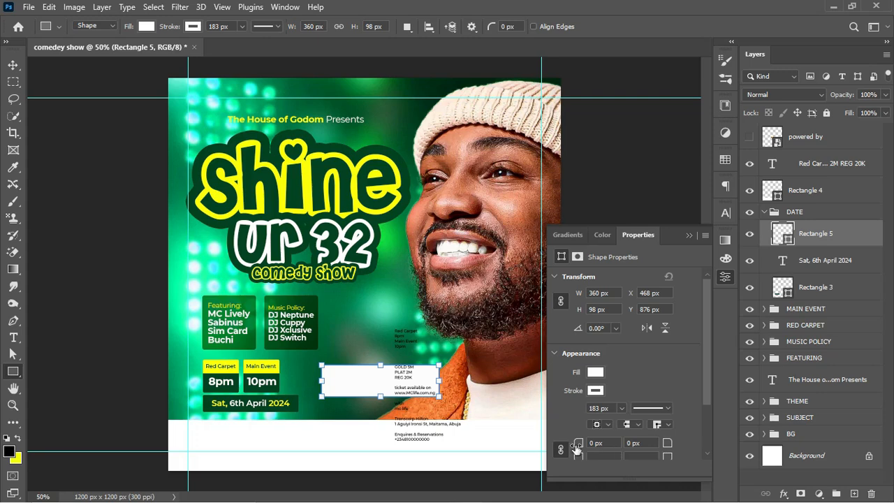
drag(577, 449, 580, 447)
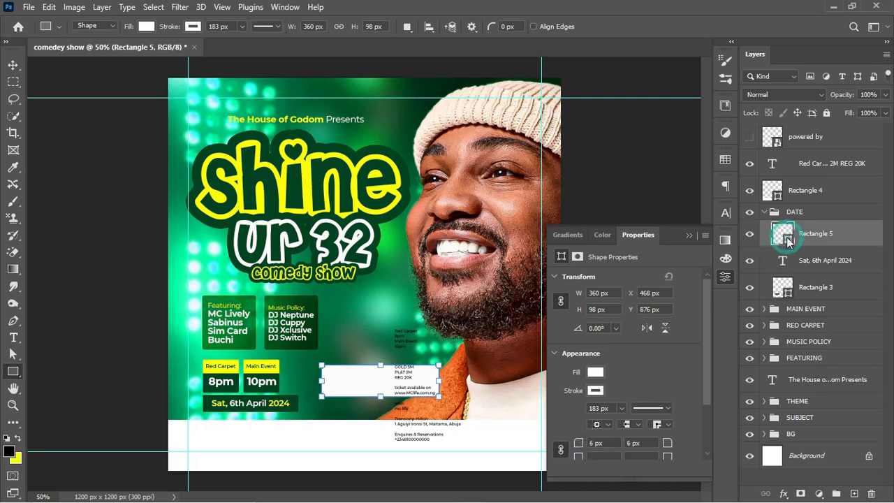
Step: Fill the new rectangle with the COMEDY SHOW orange swatch ff9000 and remove its stroke
double_click(783, 236)
drag(717, 116, 648, 318)
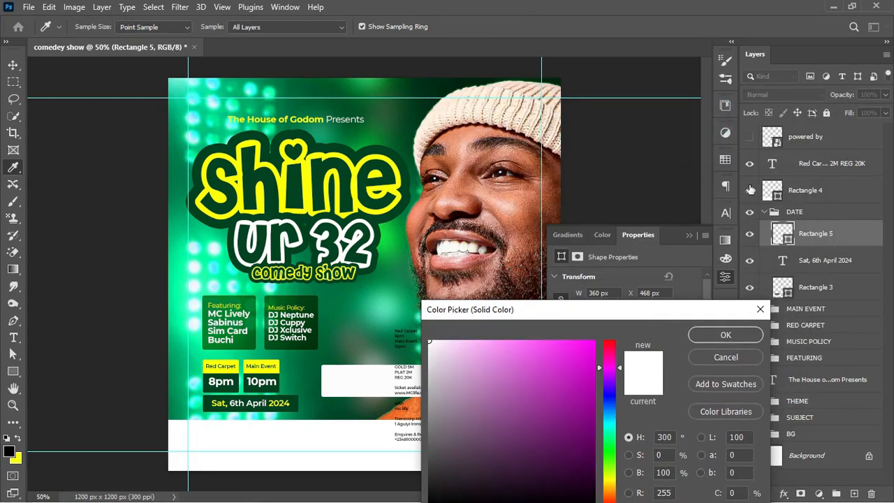
click(725, 160)
click(628, 291)
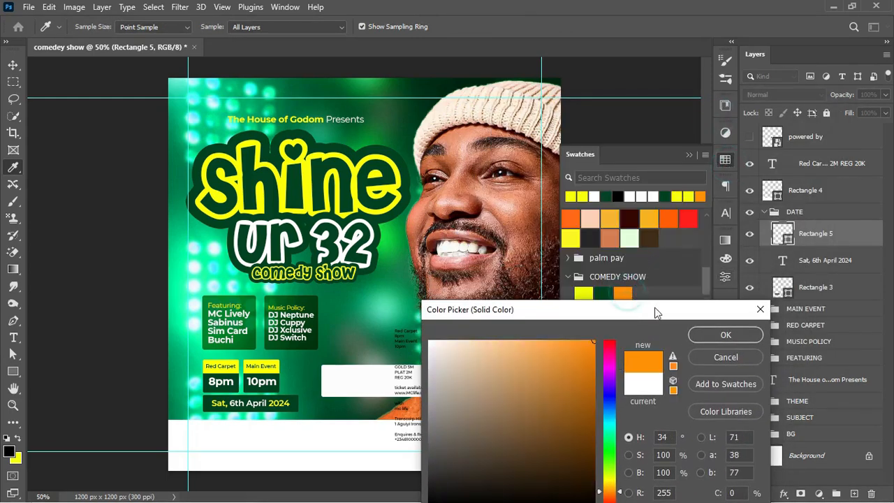
drag(670, 314, 663, 166)
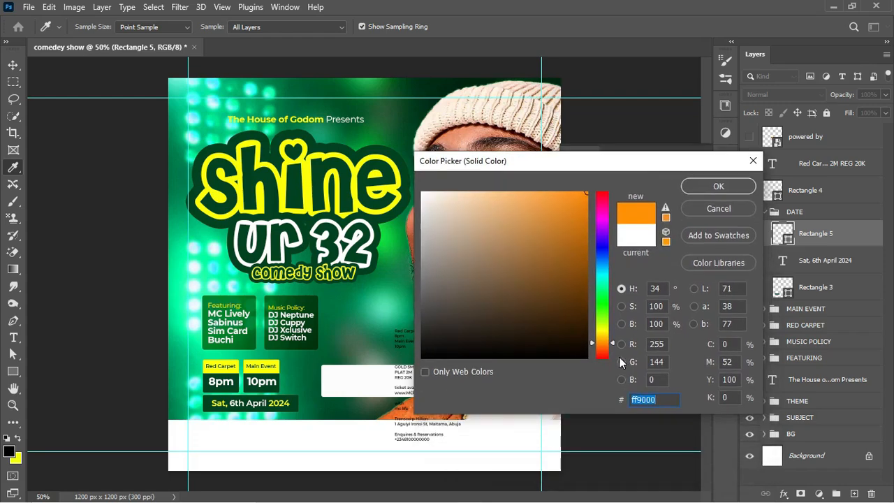
click(670, 399)
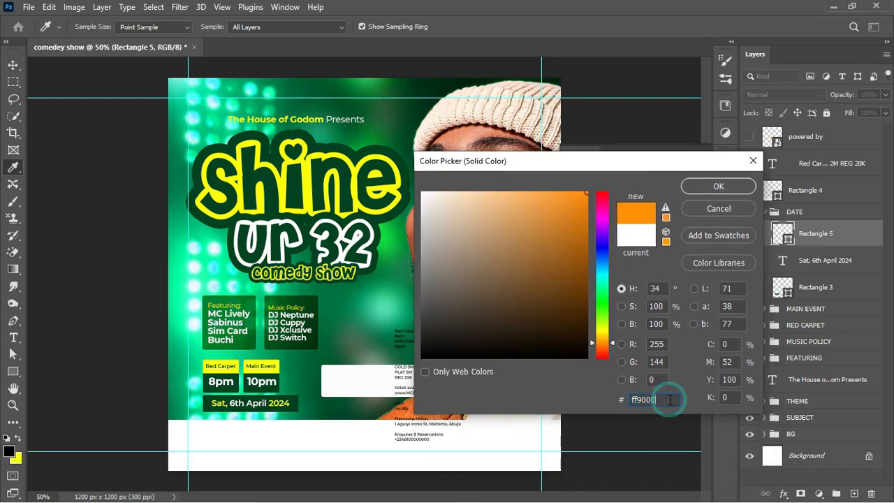
click(713, 186)
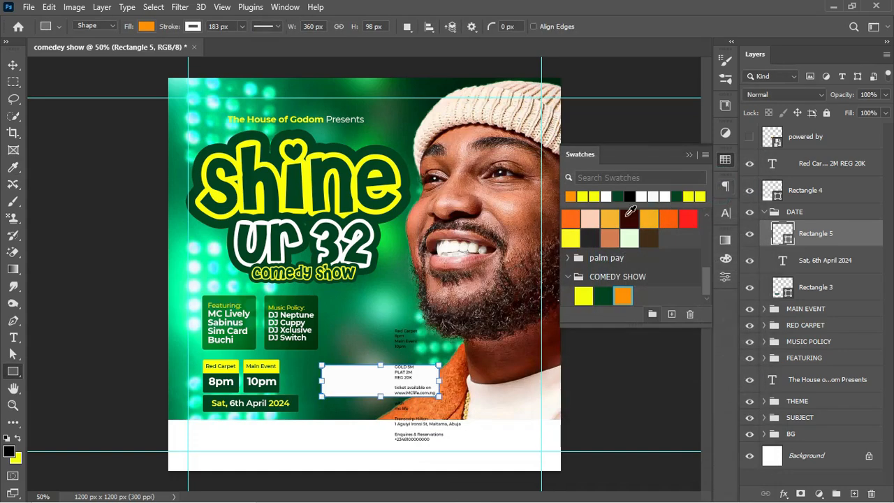
click(194, 27)
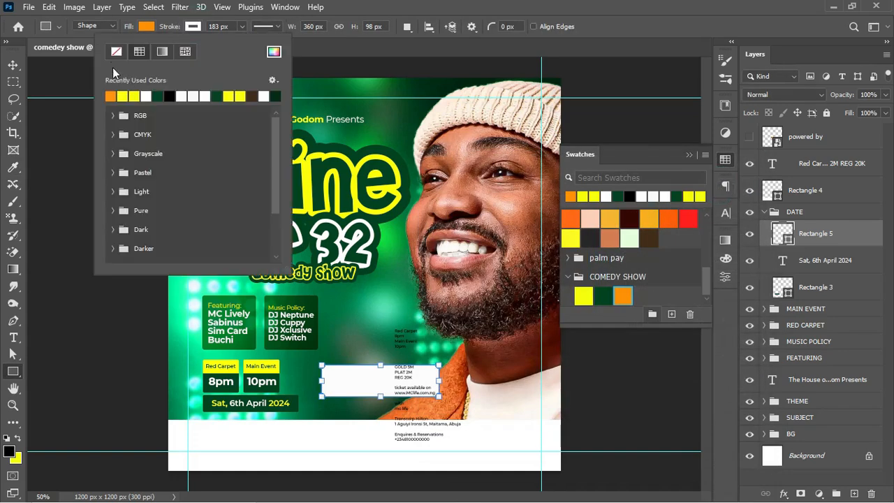
click(116, 52)
click(14, 63)
click(15, 63)
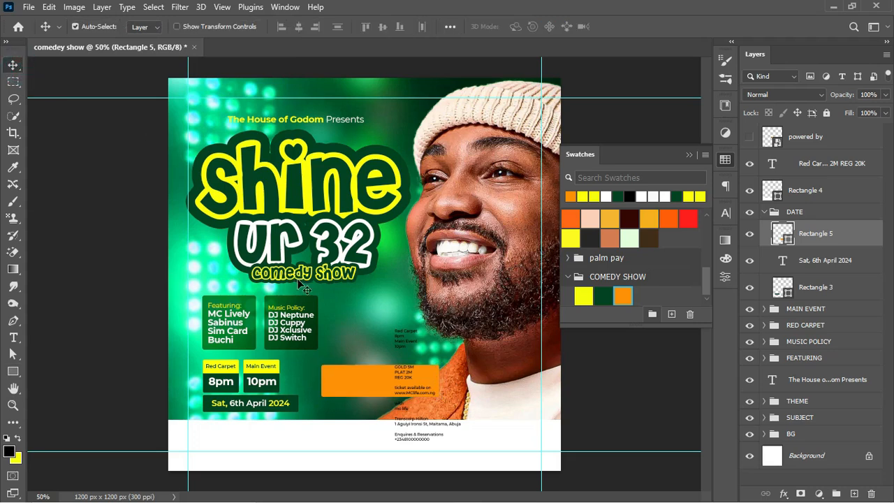
Step: Place the orange rectangle in the white footer below the date bar, with its layer directly above Rectangle 4
mouse_move(357, 387)
mouse_down()
mouse_move(241, 428)
mouse_move(239, 438)
mouse_up()
drag(840, 240, 796, 180)
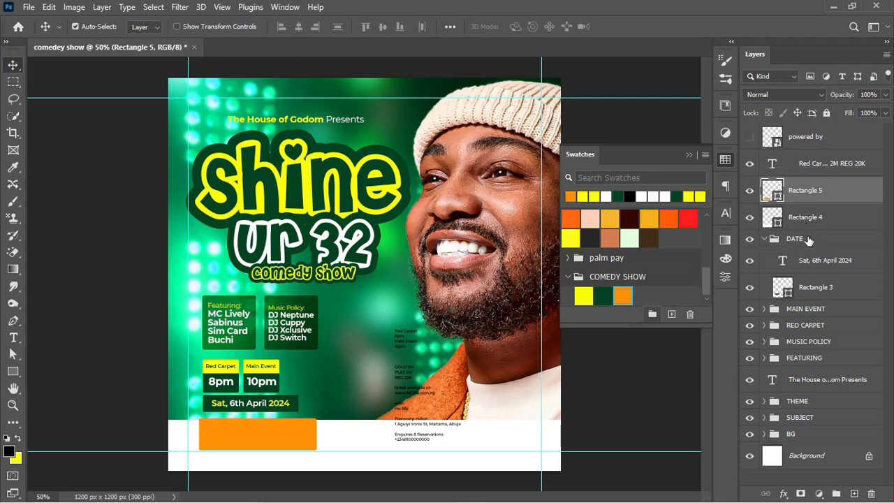
click(764, 239)
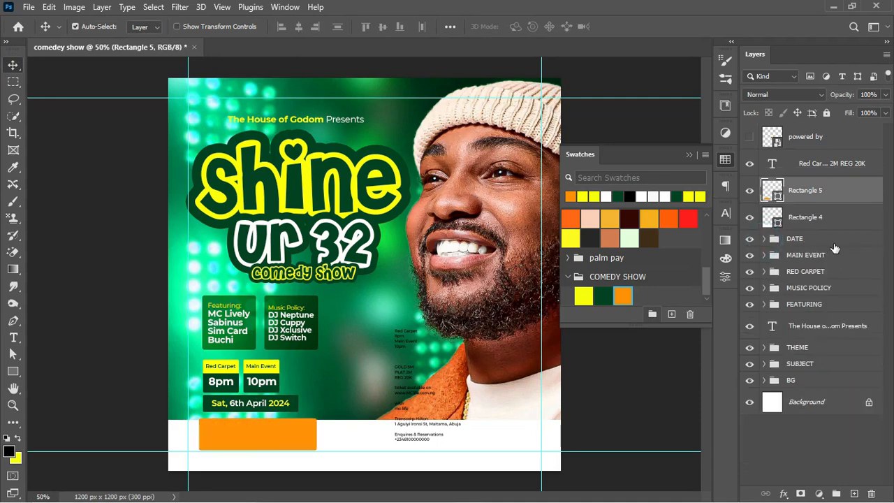
click(336, 442)
mouse_move(285, 433)
mouse_down()
mouse_move(283, 447)
mouse_move(283, 438)
mouse_up()
Step: Stretch the white footer rectangle's upper edge upward to a height of about 235 px
click(350, 431)
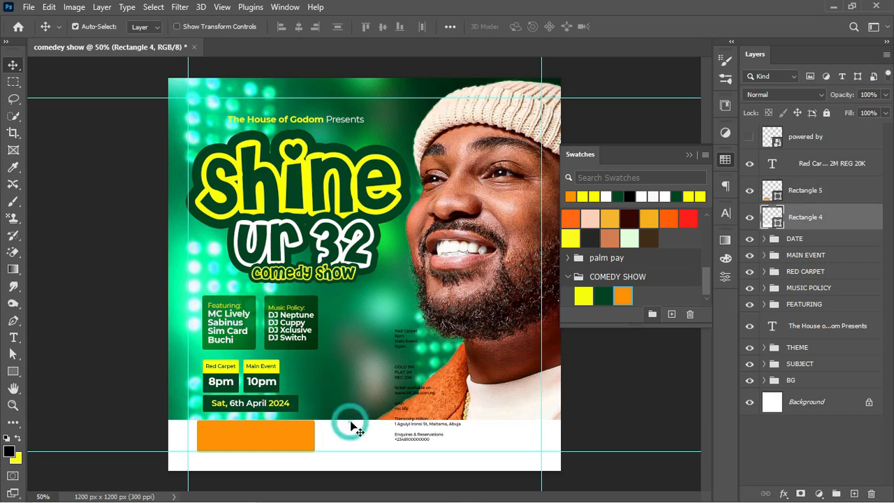
key(ctrl+t)
drag(365, 422, 371, 409)
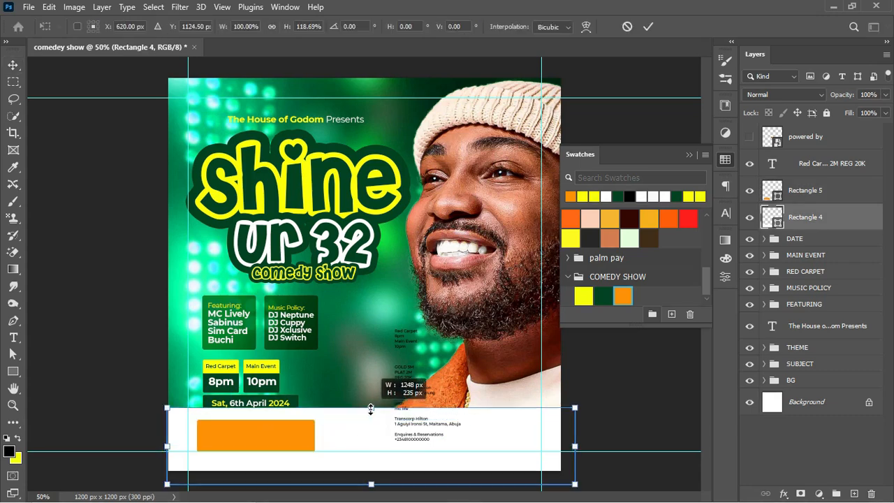
drag(371, 410, 371, 409)
key(Return)
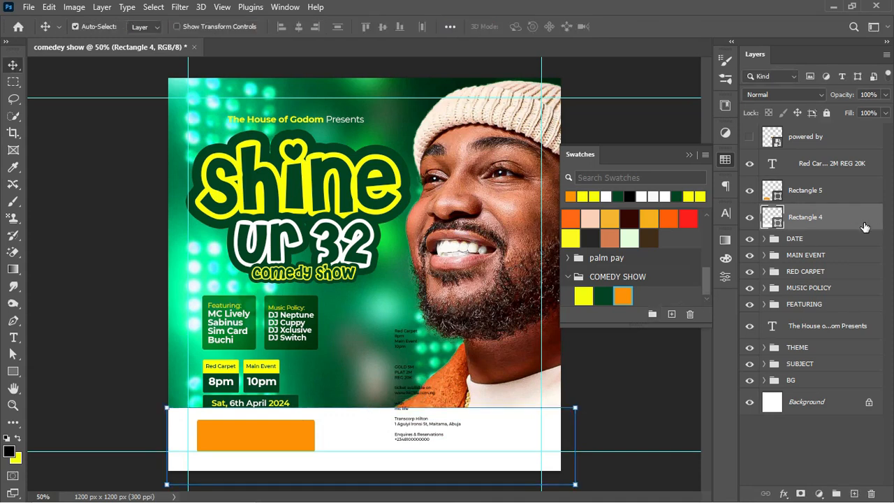
Step: Try shifting the presenter line and all groups from DATE to THEME up about 35 px, and return them to their starting height
click(839, 241)
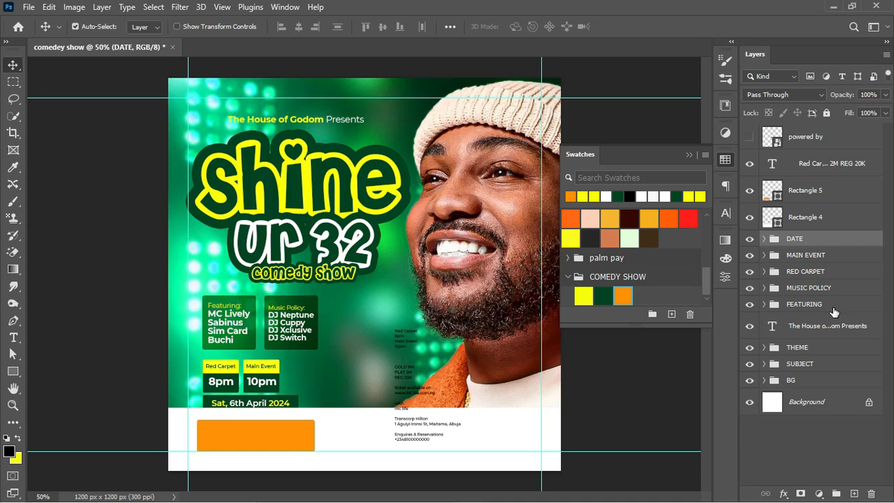
shift+click(824, 354)
key(Up)
key(Up)
key(Up)
key(Up)
key(Up)
key(Up)
key(Up)
key(Up)
key(Up)
key(Up)
key(Up)
key(Up)
key(Up)
key(Up)
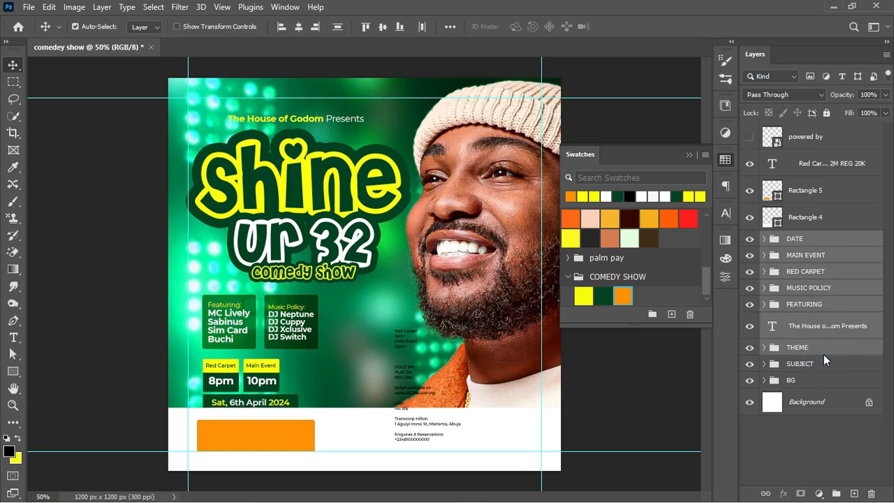
key(Up)
key(Up)
key(Up)
key(Up)
key(Up)
key(Up)
key(Up)
key(Up)
key(Up)
key(Up)
key(Up)
key(Up)
key(Up)
key(Up)
key(Up)
key(Up)
key(Up)
key(Up)
key(Up)
key(Up)
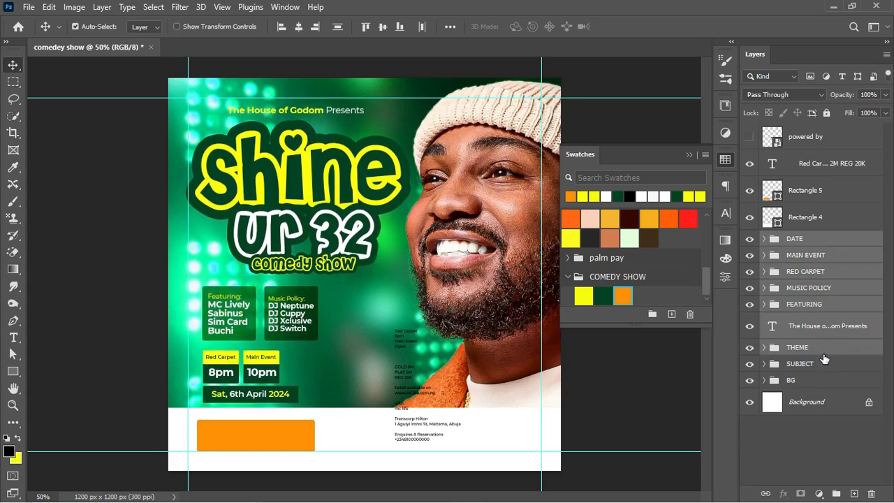
key(Down)
key(Down)
key(Down)
key(Down)
key(Down)
key(Down)
key(Down)
key(Down)
key(Down)
key(Down)
key(Down)
key(Down)
key(Down)
key(Down)
key(Down)
key(Down)
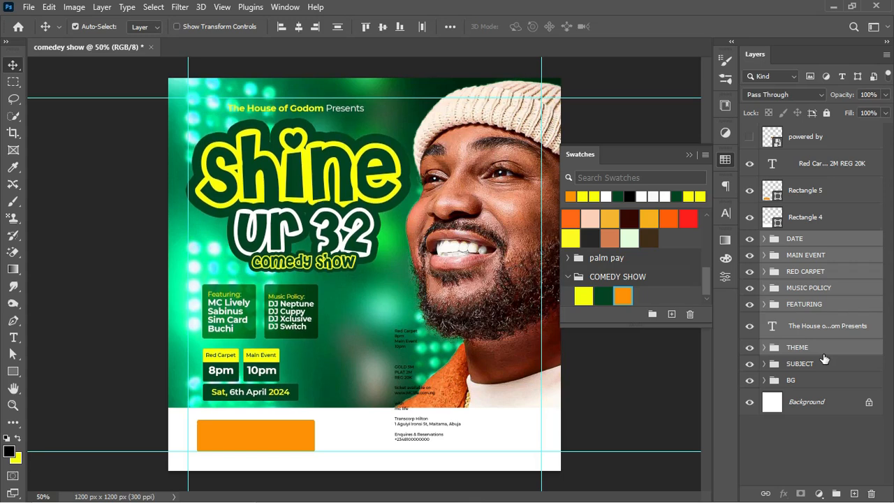
key(Down)
key(Down)
key(Down)
key(Down)
key(Down)
key(Down)
key(Down)
key(Down)
key(Down)
key(Down)
key(Down)
key(Down)
key(Down)
key(Down)
key(Down)
key(Down)
key(Down)
key(Down)
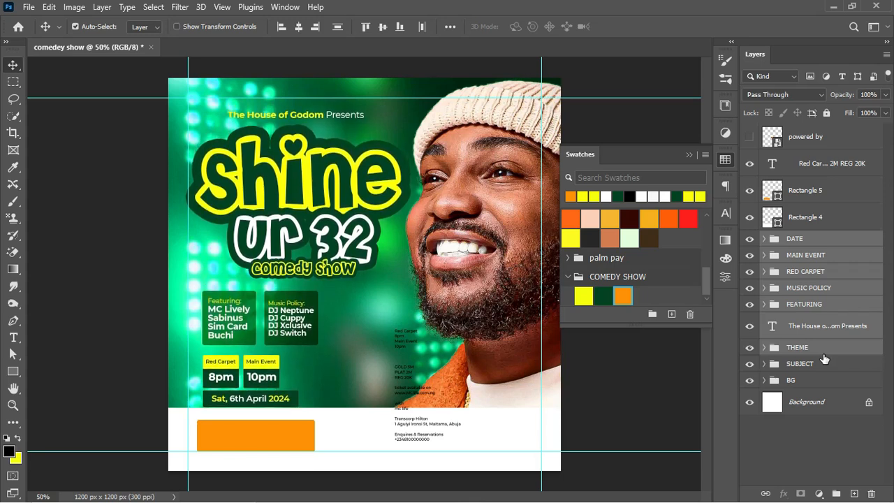
key(Down)
key(Down)
key(Down)
key(Down)
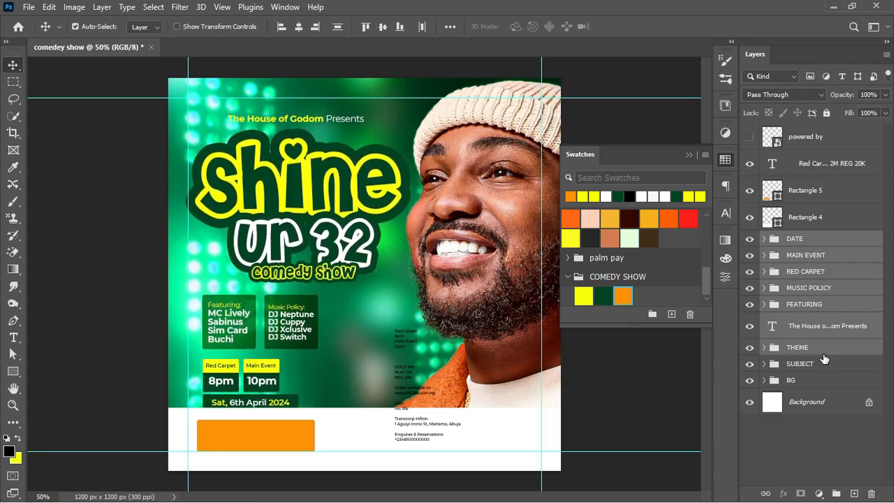
Step: Scale the FEATURING, MUSIC POLICY, RED CARPET, MAIN EVENT and DATE groups down together to about 89%, clear of the footer
click(831, 304)
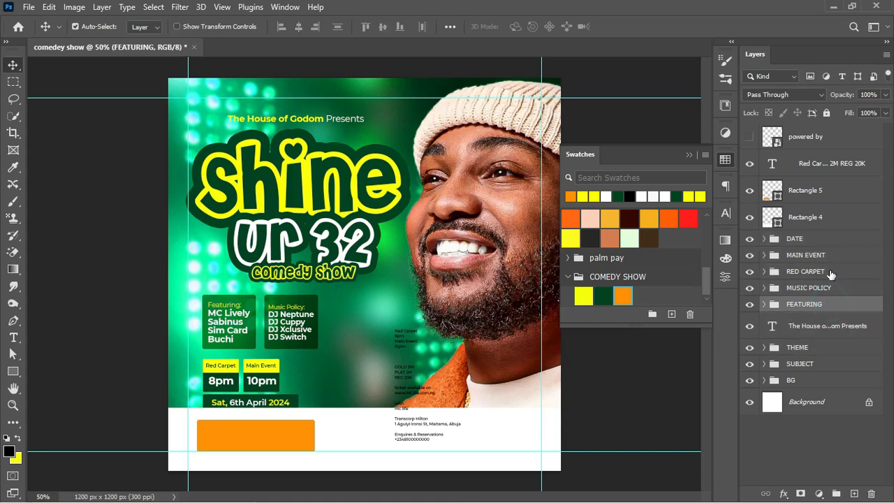
shift+click(833, 230)
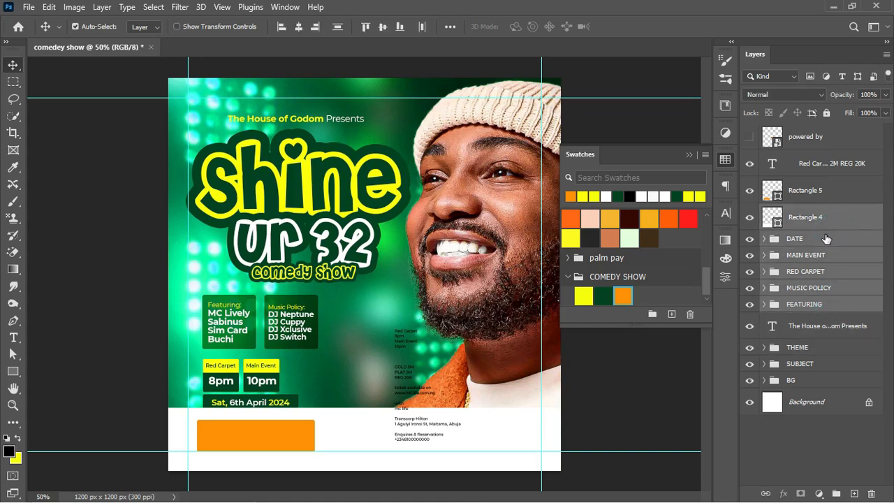
ctrl+click(828, 230)
key(ctrl+t)
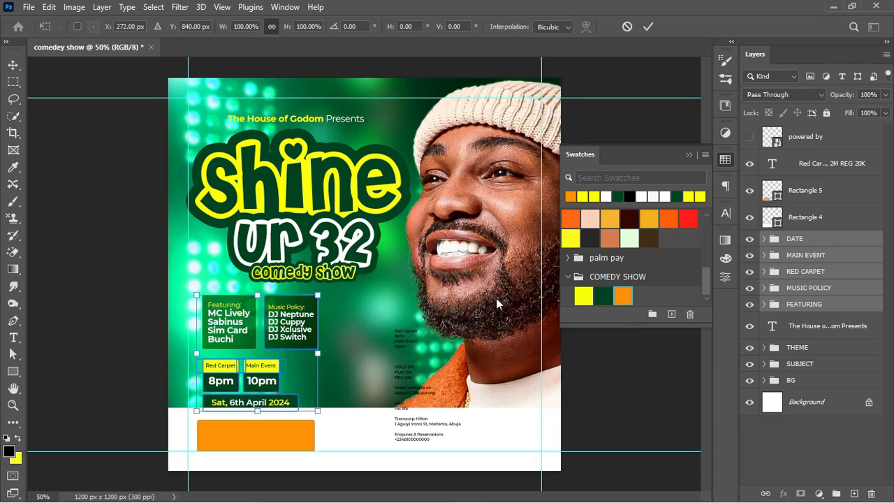
drag(318, 412, 305, 397)
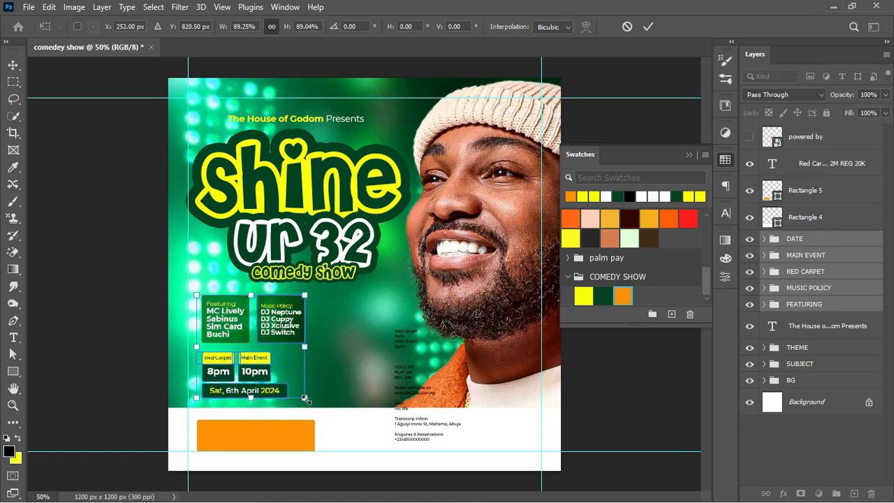
key(Return)
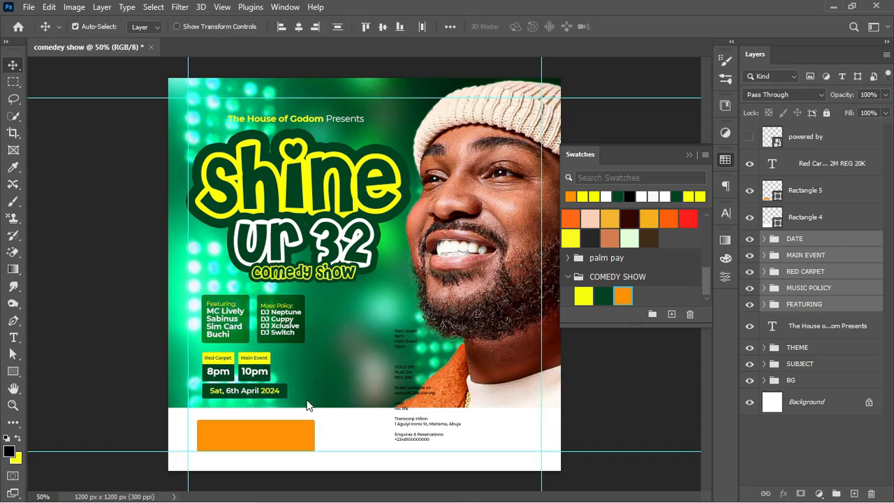
Step: Try nudging the DATE, MAIN EVENT, RED CARPET, MUSIC POLICY and FEATURING groups upward, return them to their starting height, and preview without guides
key(Up)
key(Up)
key(Up)
key(Up)
key(Up)
key(Up)
key(Down)
key(Down)
key(Down)
key(Down)
key(Down)
key(Down)
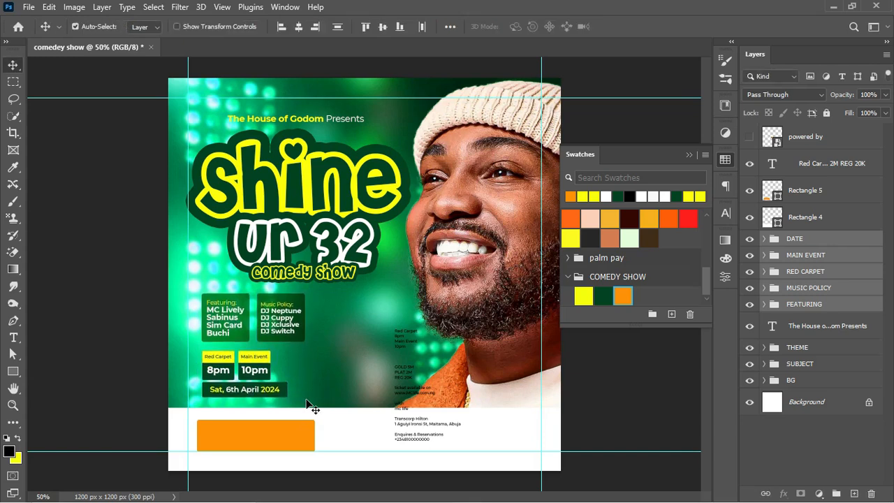
key(ctrl+semicolon)
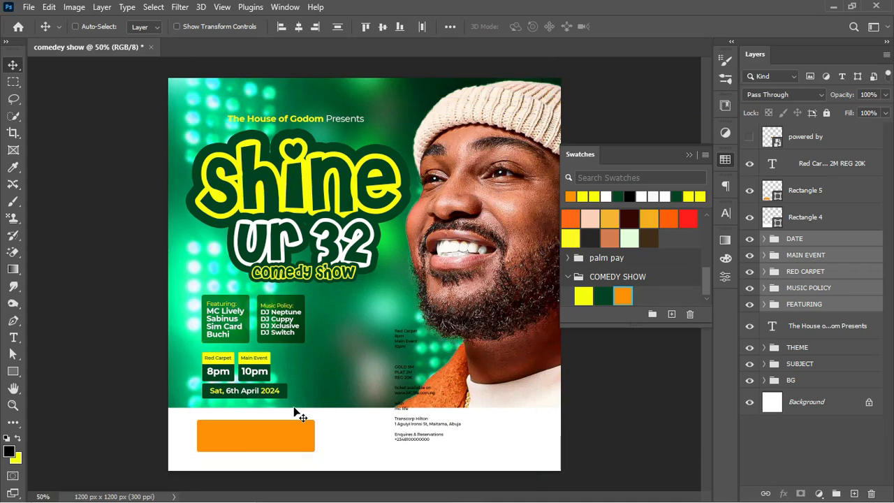
key(ctrl+semicolon)
Step: Move the Transcorp Hilton venue and address lines into their own text layer and colour them dark green 00421c
click(284, 428)
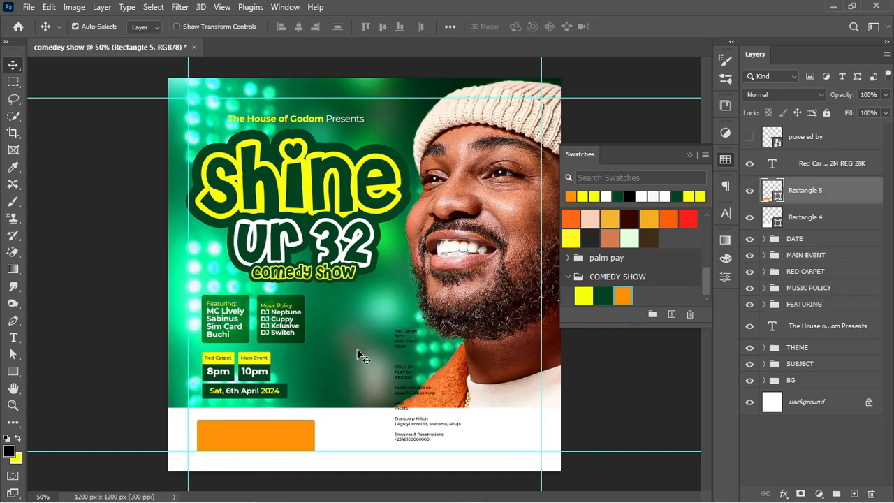
key(t)
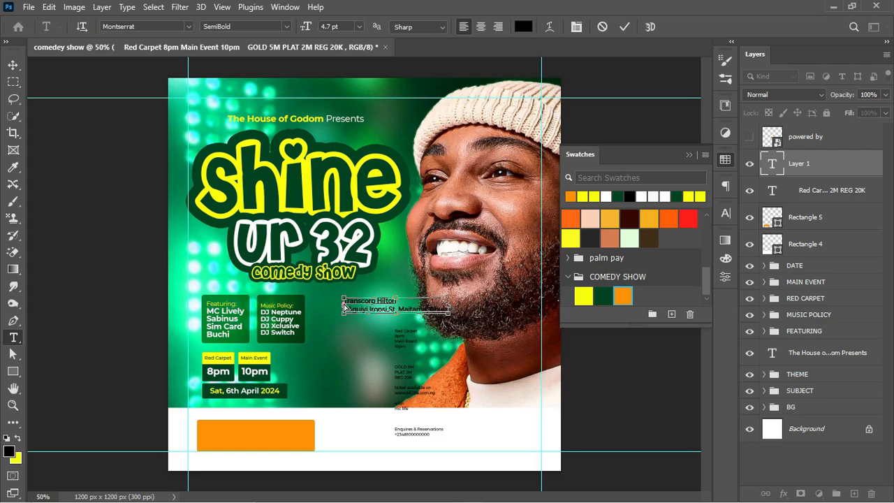
key(ctrl+a)
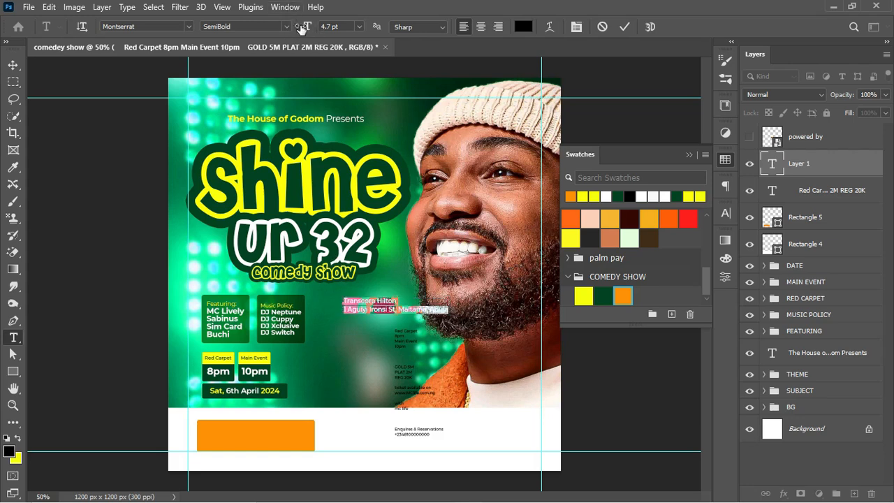
click(306, 28)
click(523, 28)
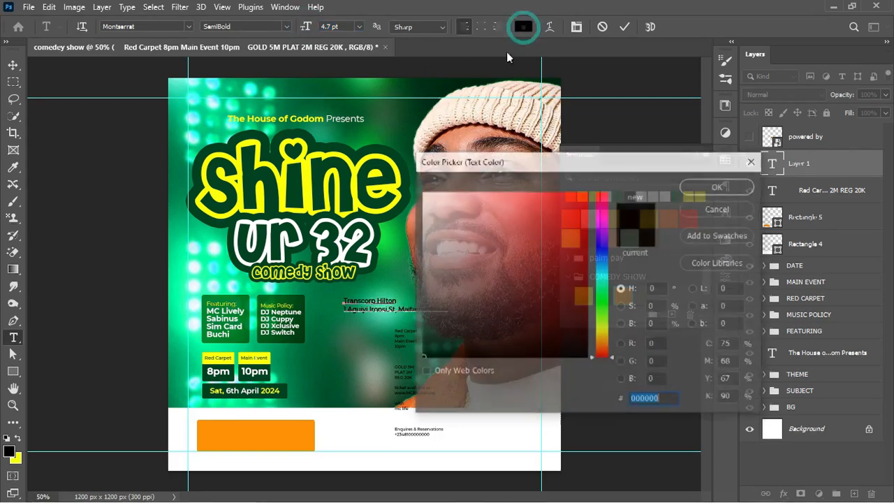
click(406, 88)
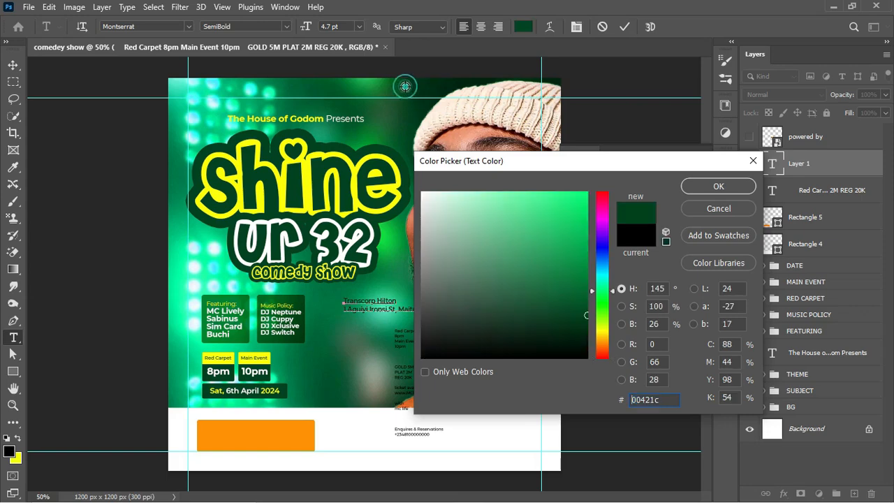
click(711, 187)
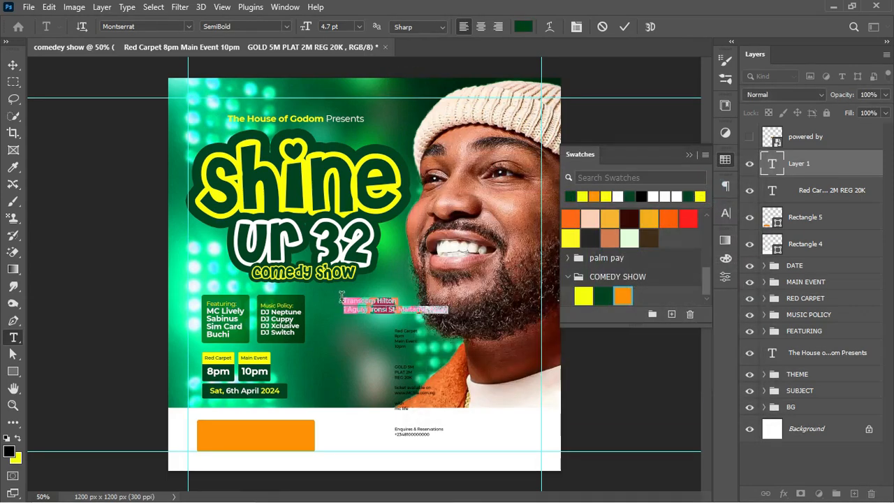
Step: Set the "Transcorp Hilton" line to ExtraBold at 8 pt
click(343, 297)
drag(343, 298, 396, 302)
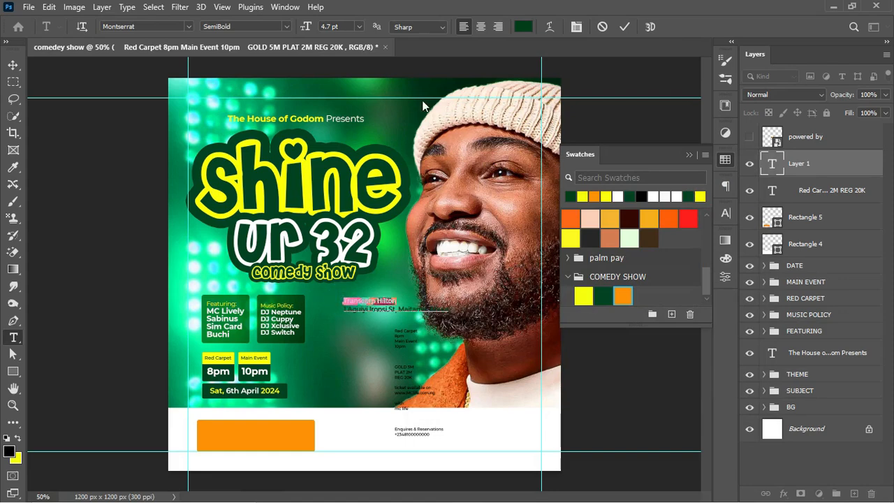
click(286, 26)
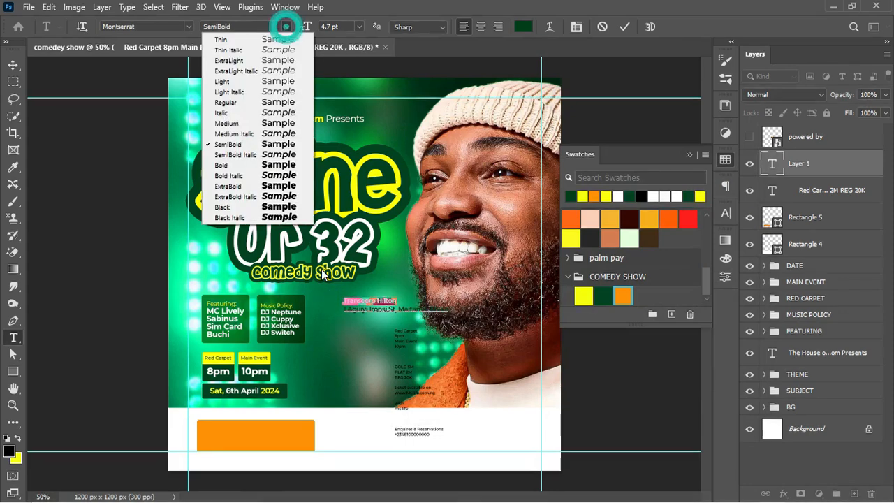
click(284, 189)
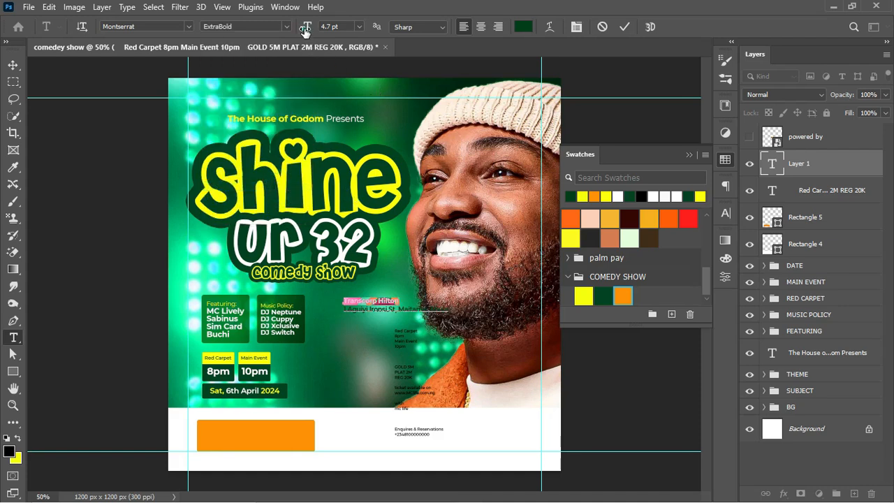
drag(306, 28, 308, 31)
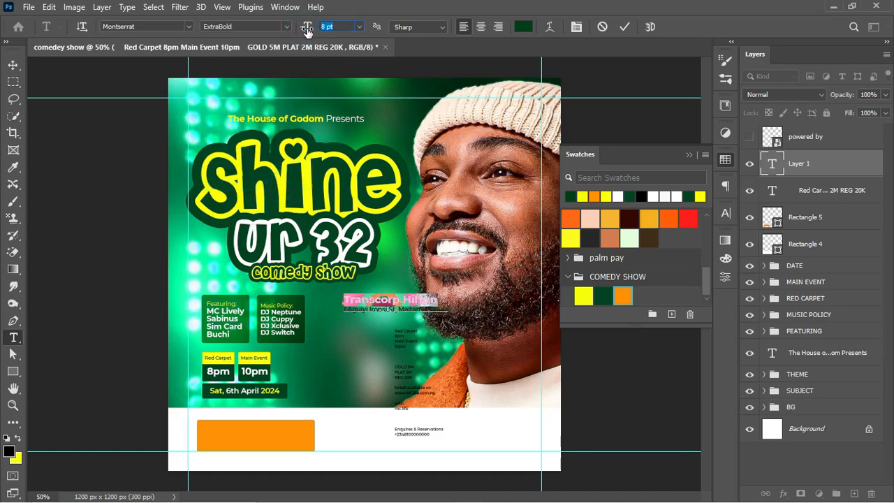
click(624, 27)
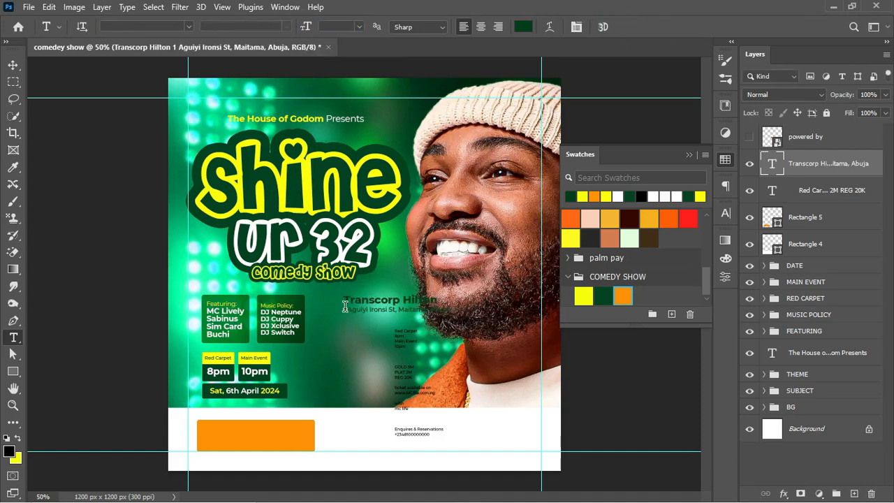
Step: Place the venue text on the orange footer rectangle and reduce its address line to 4 pt
drag(373, 303, 248, 440)
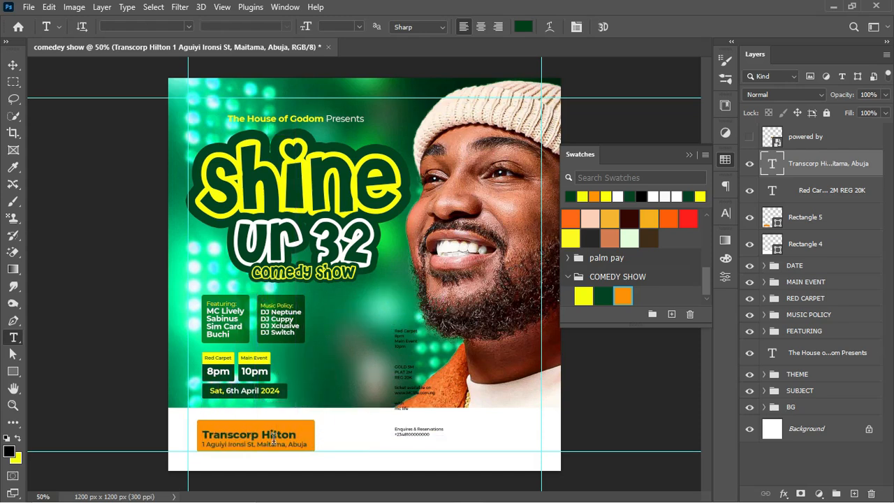
click(275, 445)
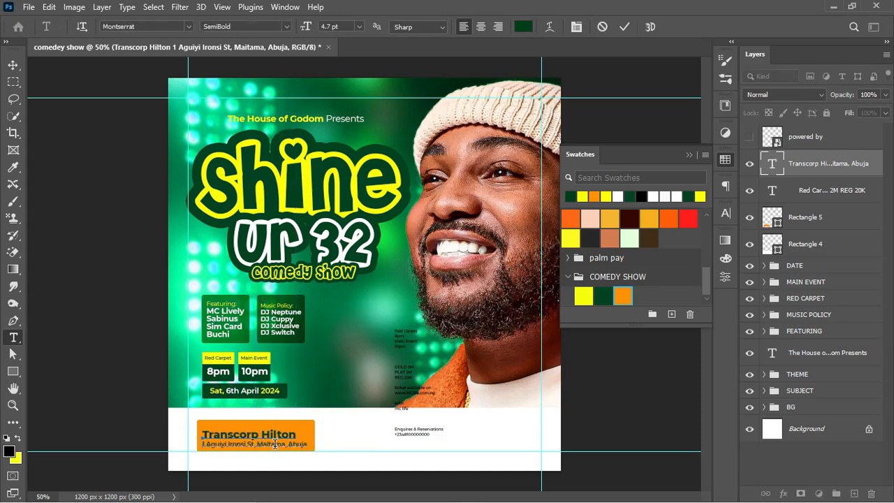
triple_click(274, 444)
click(725, 213)
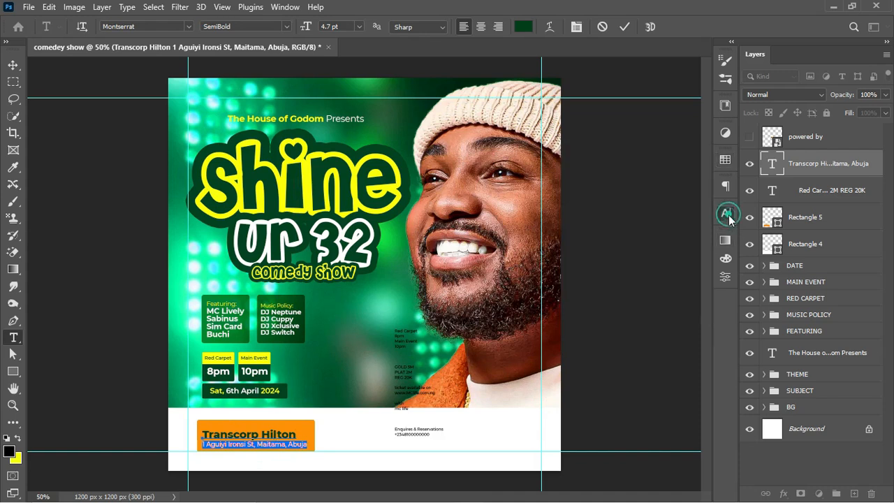
click(585, 255)
text(5)
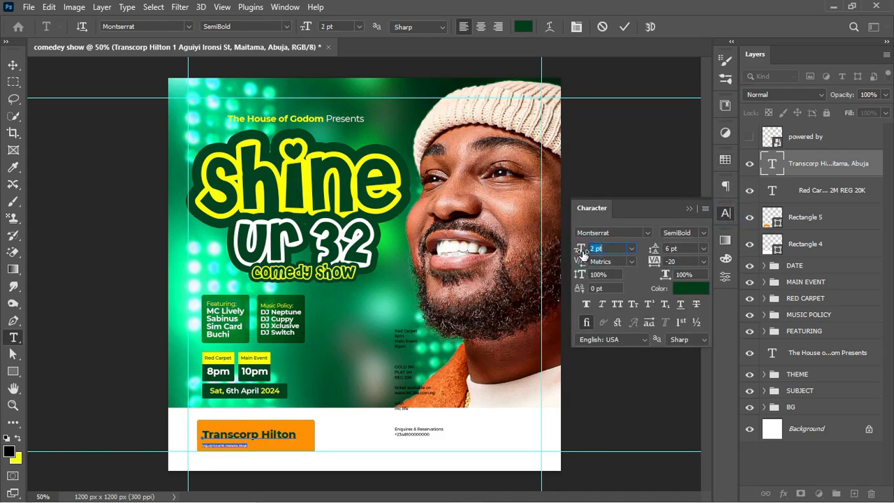
key(Return)
click(595, 249)
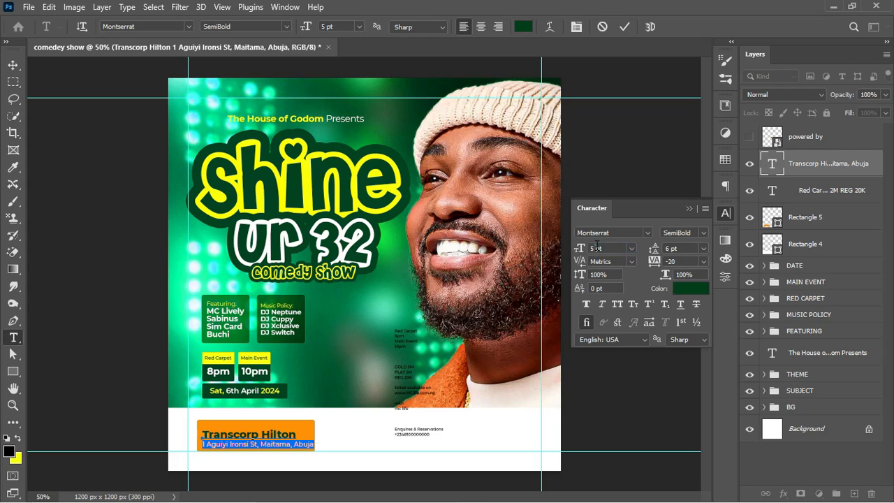
drag(582, 248, 584, 253)
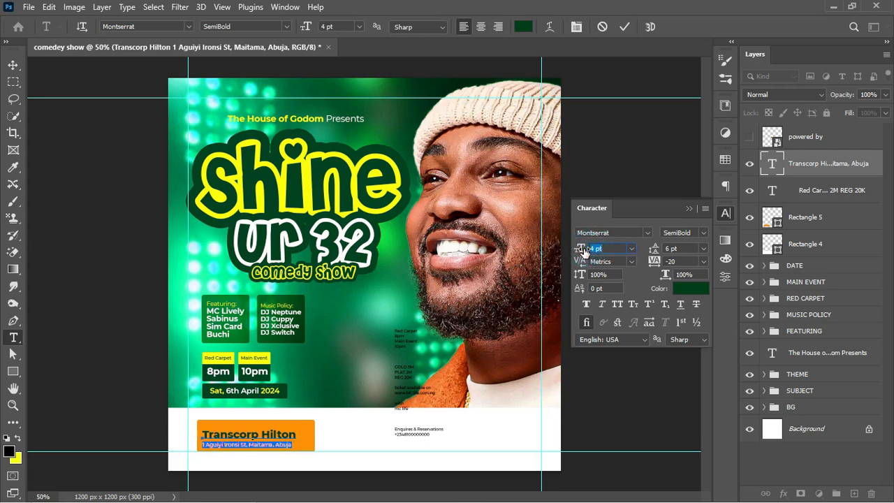
click(626, 26)
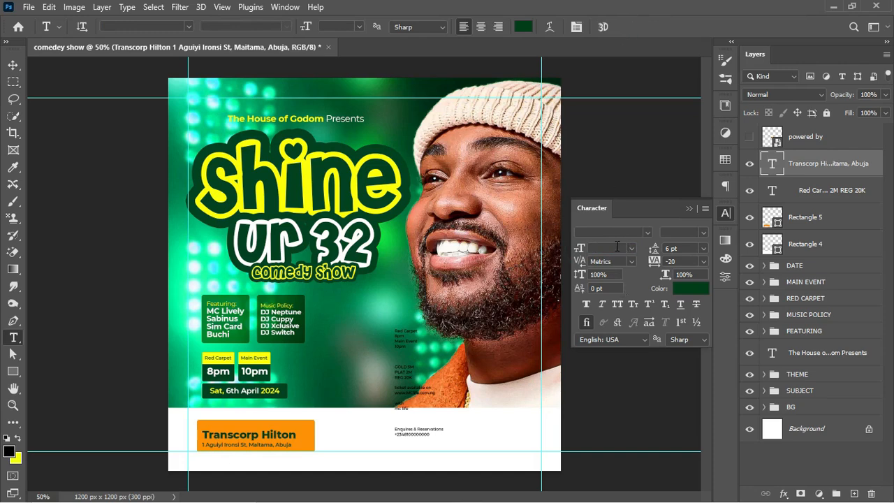
Step: Centre the venue text horizontally and vertically within the orange rectangle
click(285, 7)
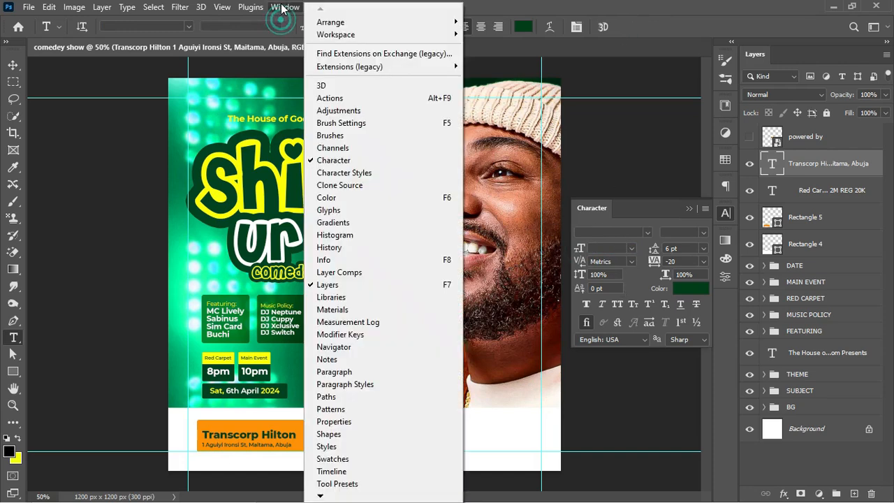
click(647, 15)
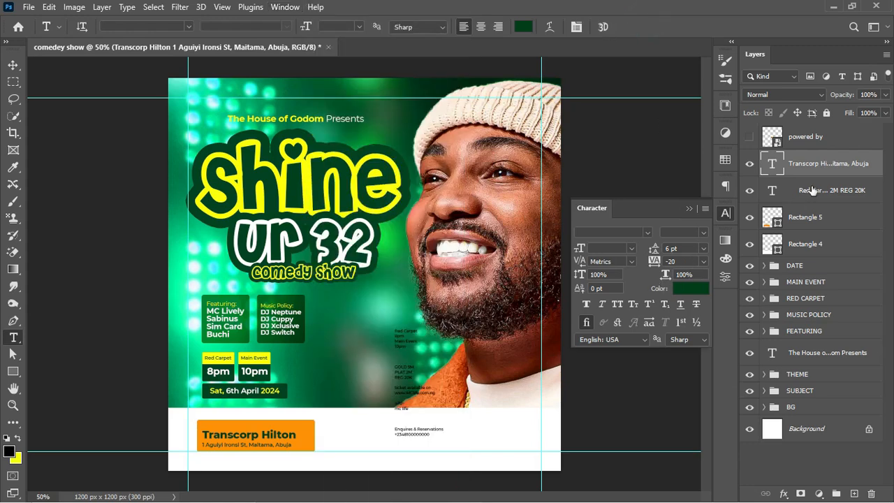
ctrl+click(772, 217)
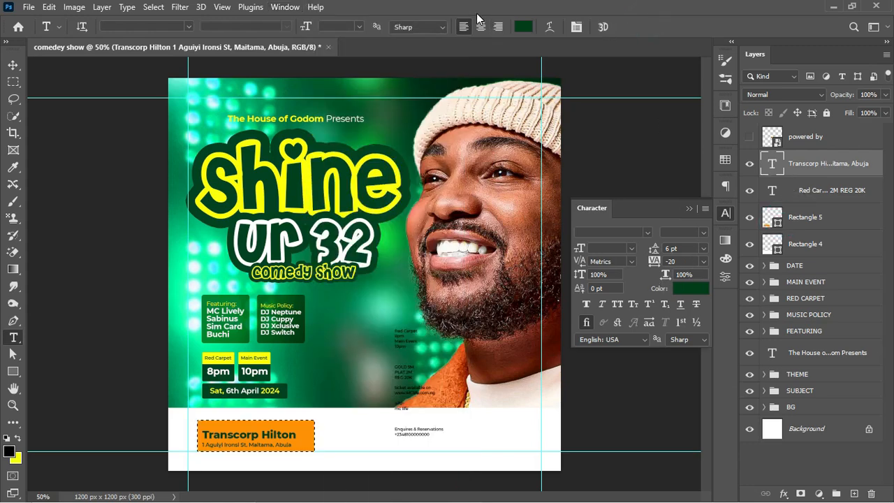
key(v)
click(298, 27)
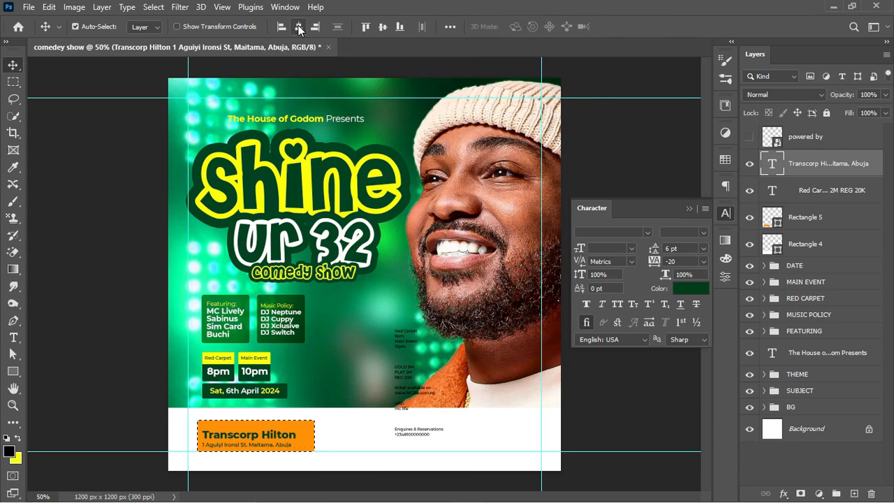
click(382, 27)
key(ctrl+d)
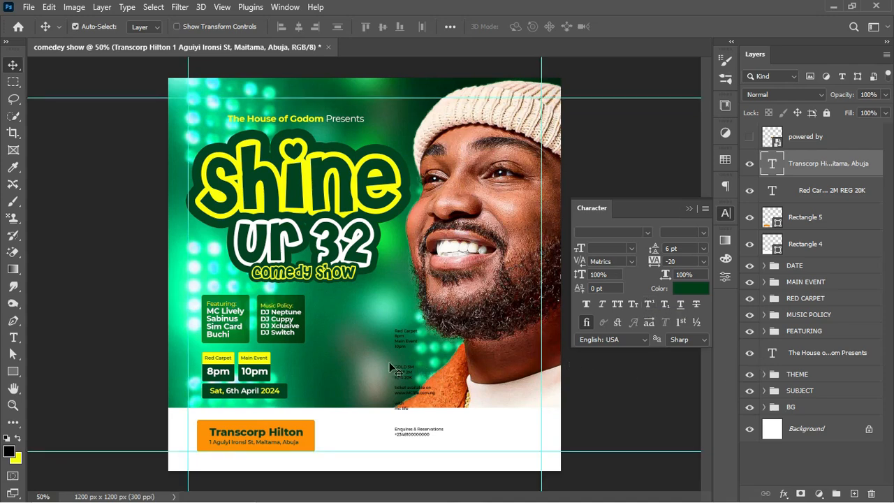
Step: Cut the "Enquires & Reservations" line and its phone number from the details text and paste them into a new text layer
key(t)
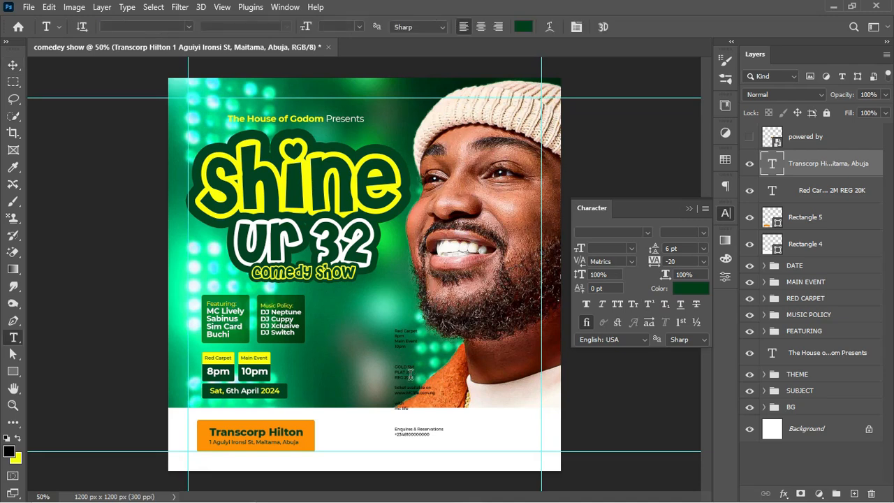
click(395, 429)
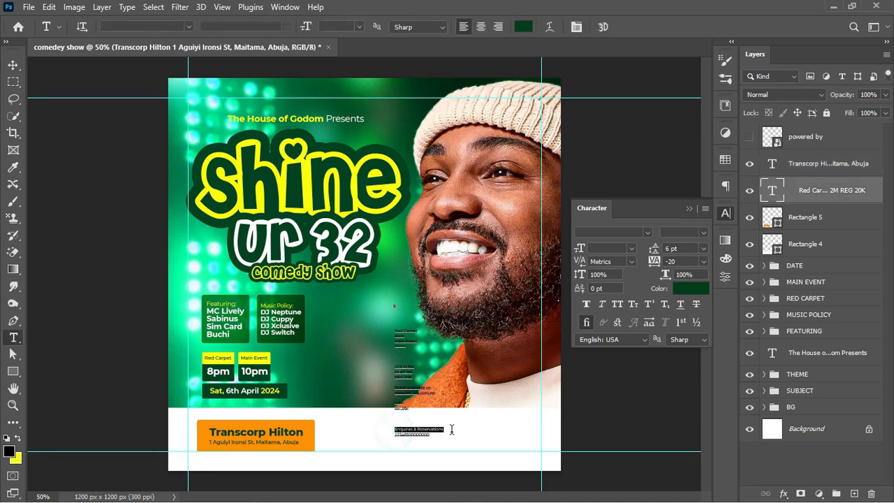
click(455, 437)
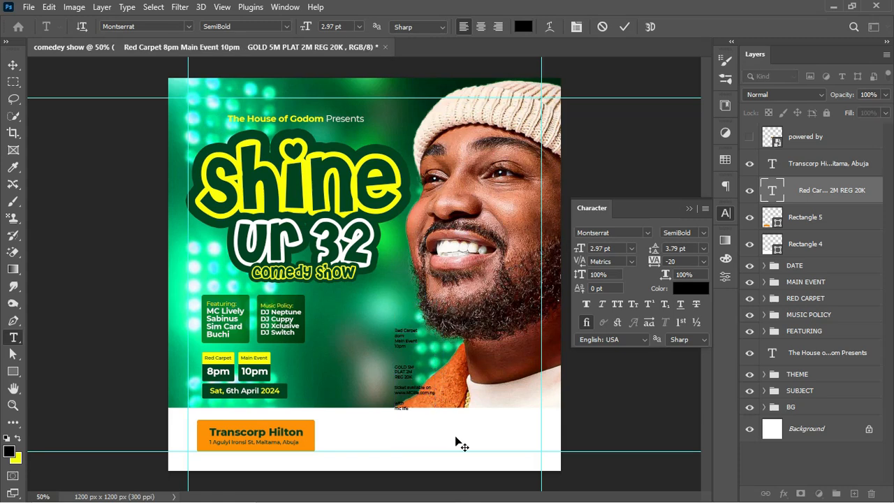
click(349, 312)
key(ctrl+v)
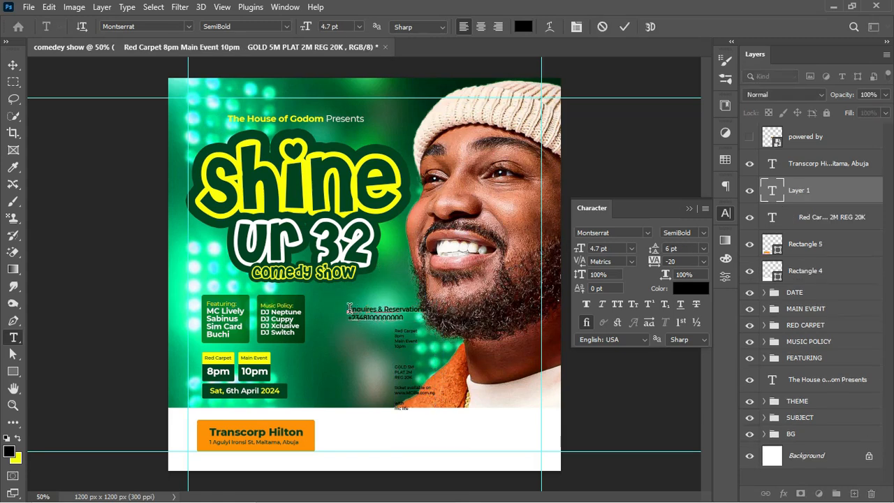
Step: Set the "Enquires & Reservations" line to Regular and the phone number below it to Bold
drag(349, 308, 464, 301)
click(702, 233)
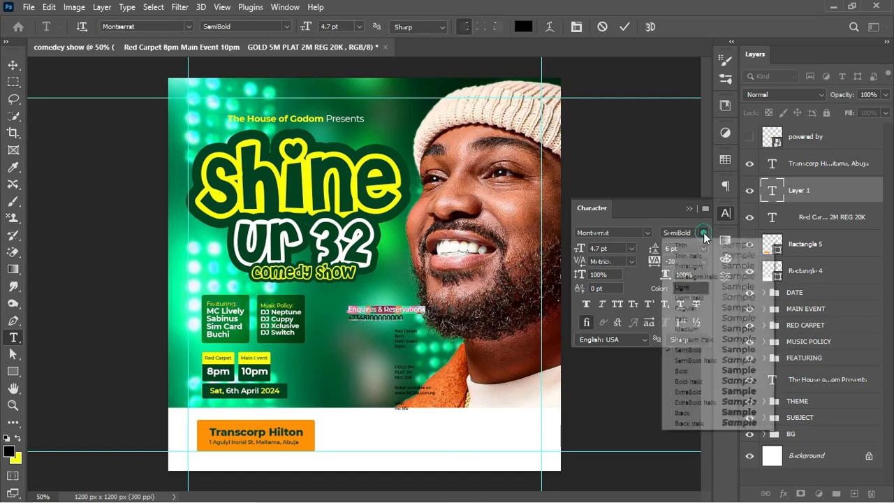
click(688, 305)
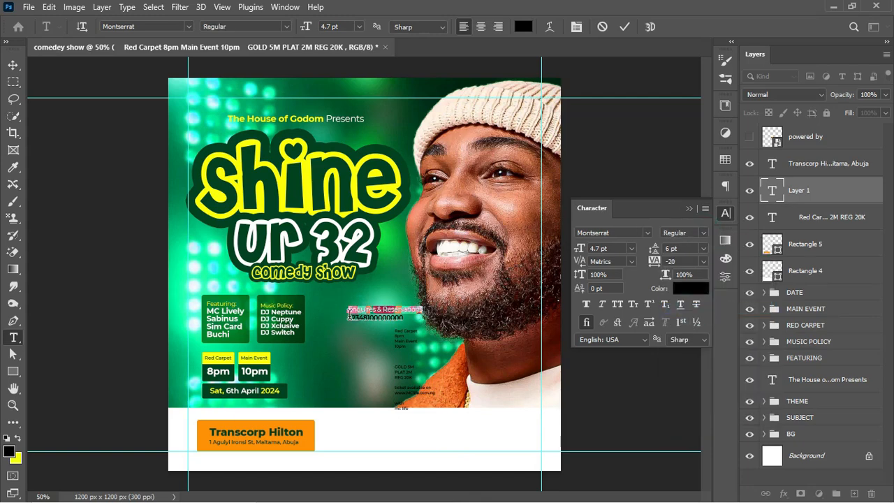
drag(349, 318, 424, 318)
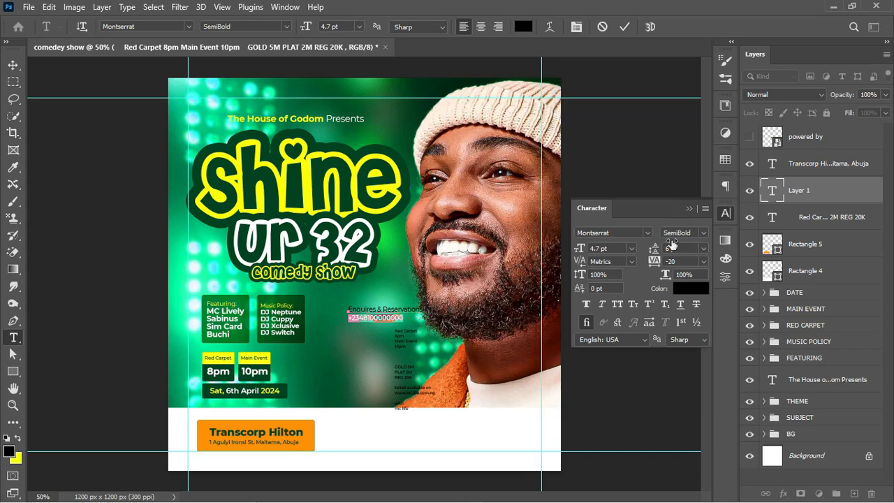
click(702, 233)
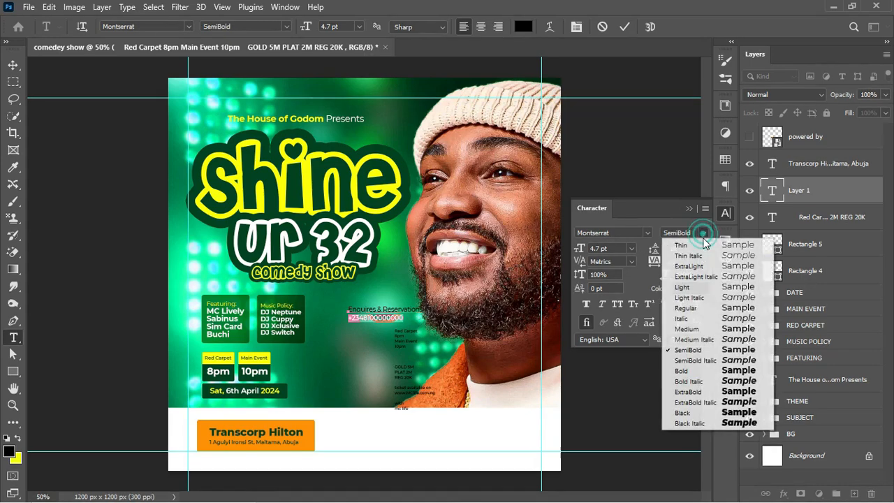
click(692, 372)
drag(348, 309, 424, 319)
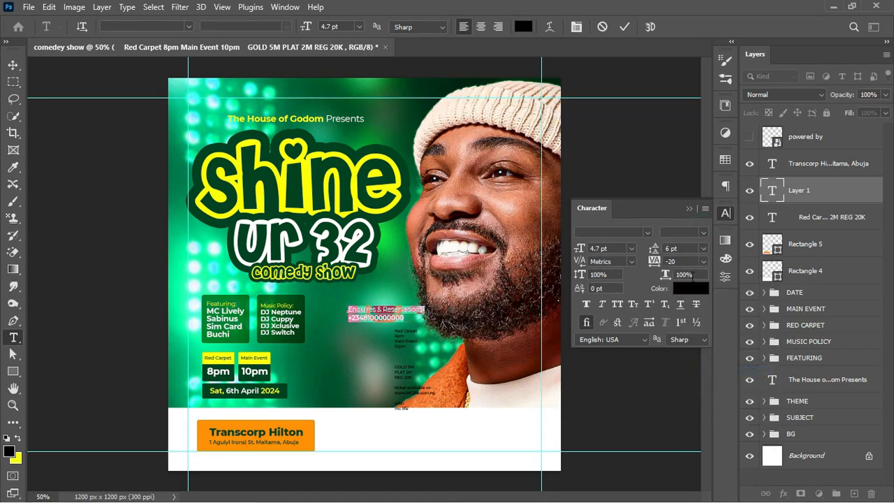
click(683, 297)
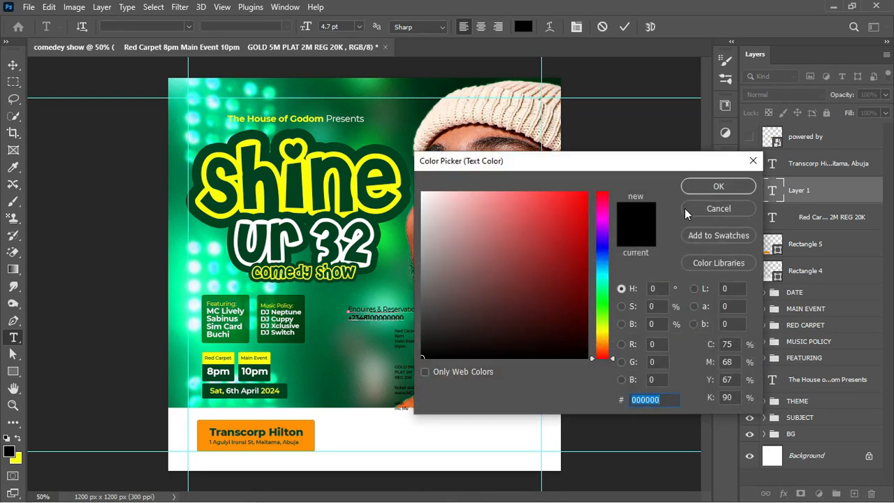
click(685, 210)
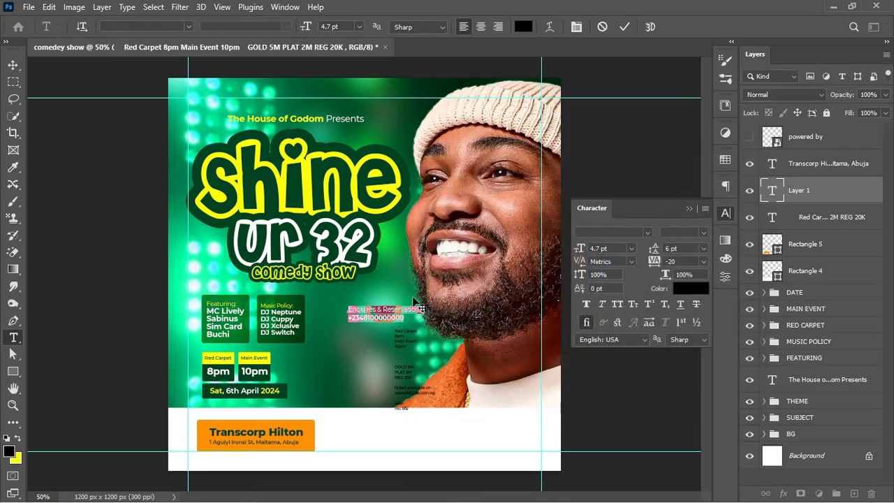
Step: Set the phone number's font size to 6.4 pt in the enquiries text and finish editing it
drag(348, 318, 427, 321)
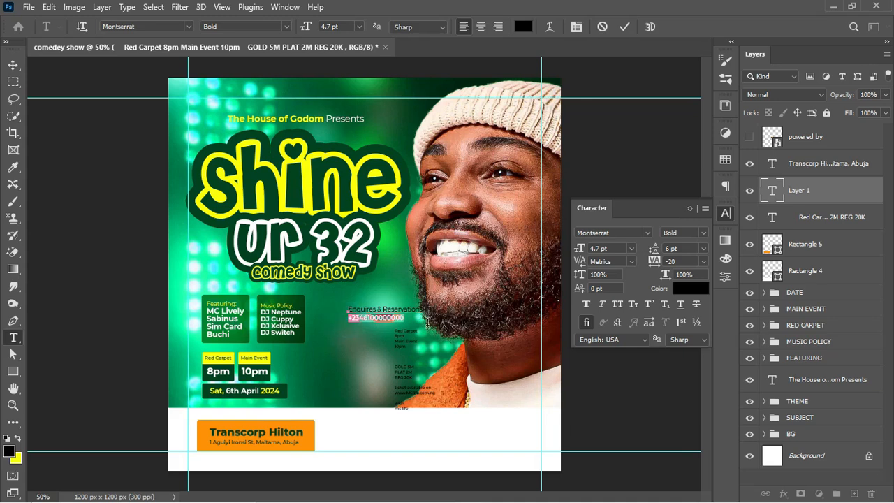
drag(579, 249, 577, 253)
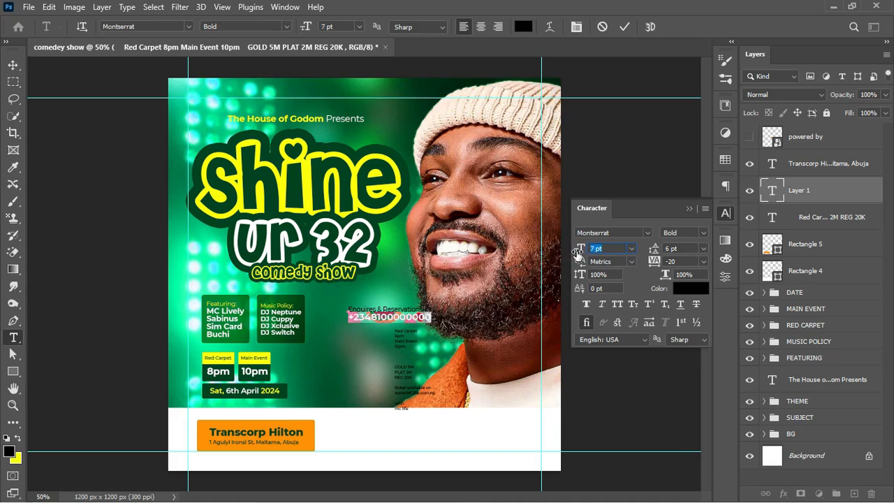
click(592, 248)
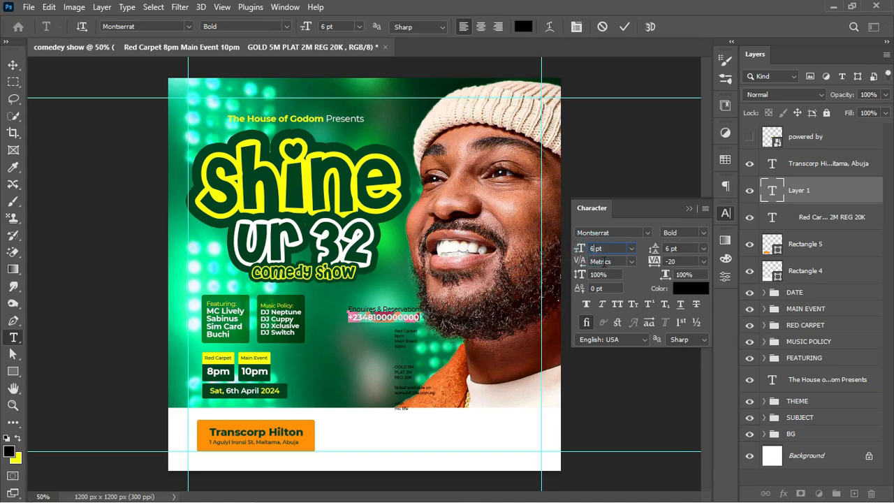
key(Return)
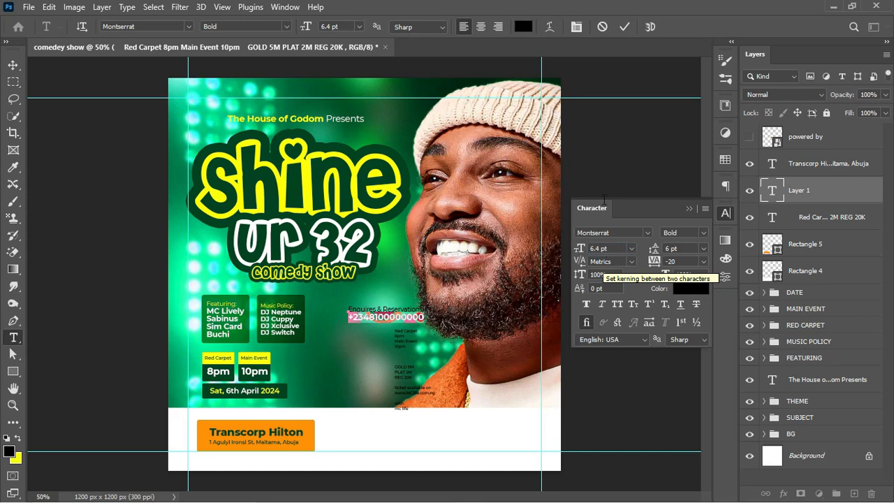
click(624, 26)
Step: Place the enquiries text in the white footer beside the orange venue rectangle and scale it up slightly
drag(400, 313, 378, 436)
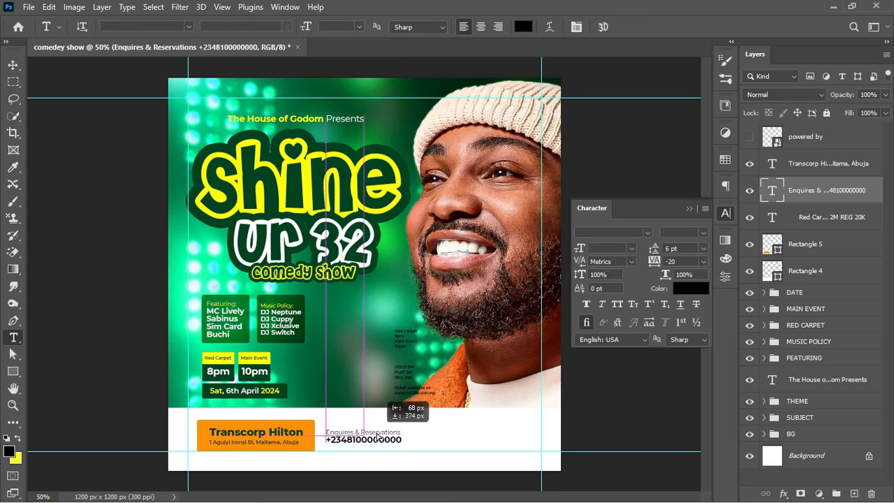
key(ctrl+t)
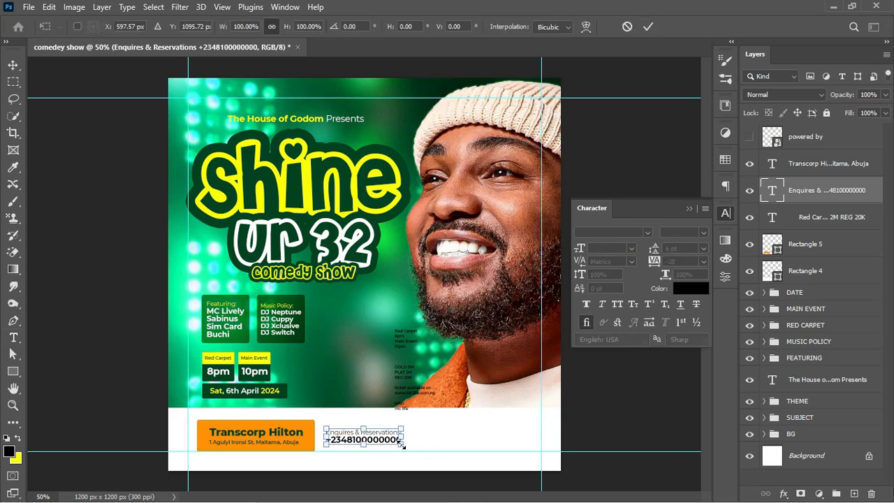
drag(401, 443, 407, 451)
key(Return)
key(t)
key(v)
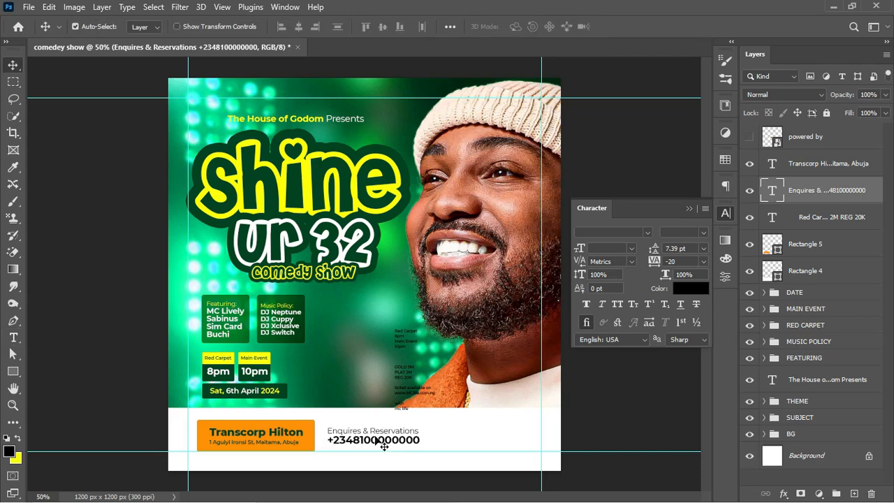
Step: Narrow the orange venue rectangle slightly and equally from both sides
click(313, 438)
key(ctrl+t)
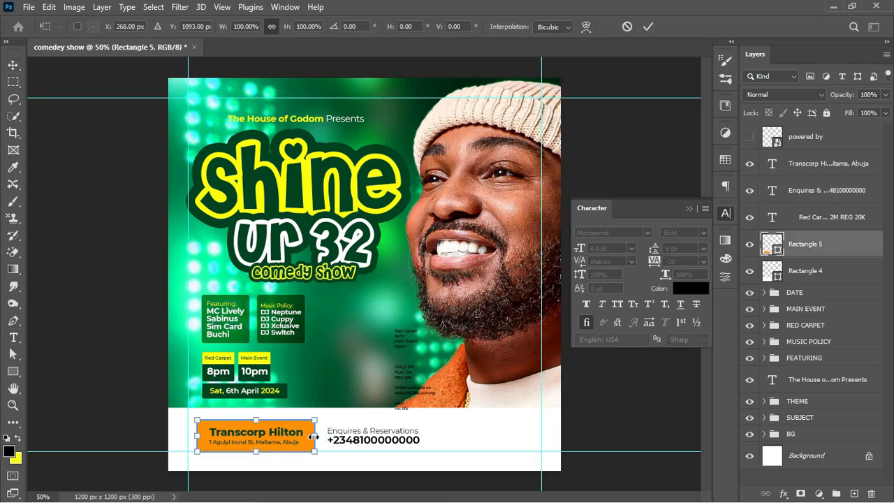
drag(314, 437, 309, 436)
key(Return)
Step: Scale the venue text down to about 92% around its centre inside the orange rectangle
ctrl+click(300, 444)
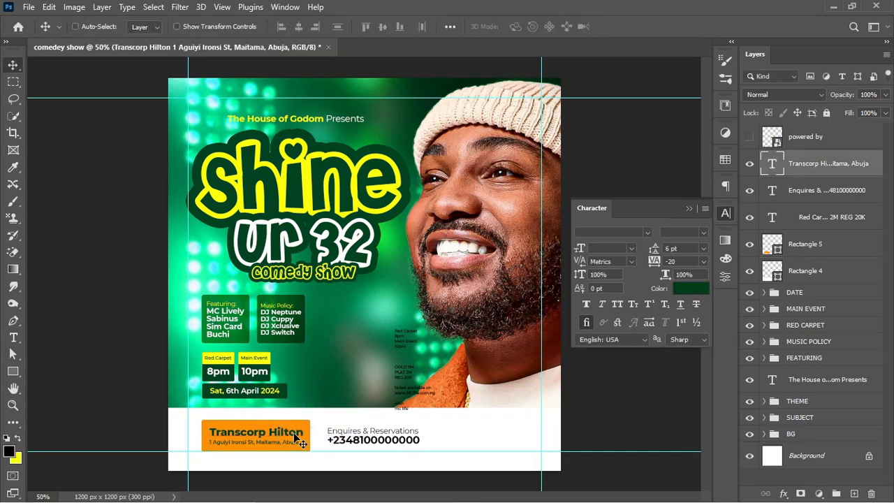
key(ctrl+t)
drag(302, 447, 300, 445)
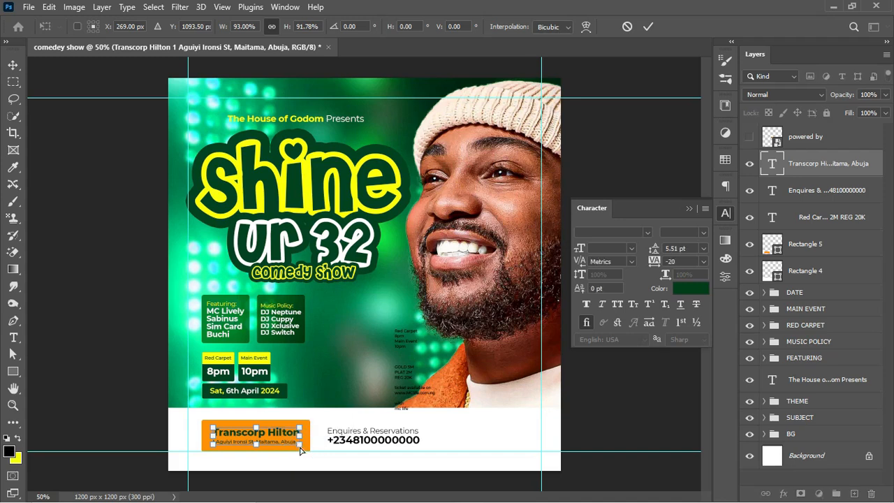
key(Return)
Step: Group the venue text with its orange rectangle and name the group VENUE
drag(834, 181, 828, 241)
shift+click(827, 253)
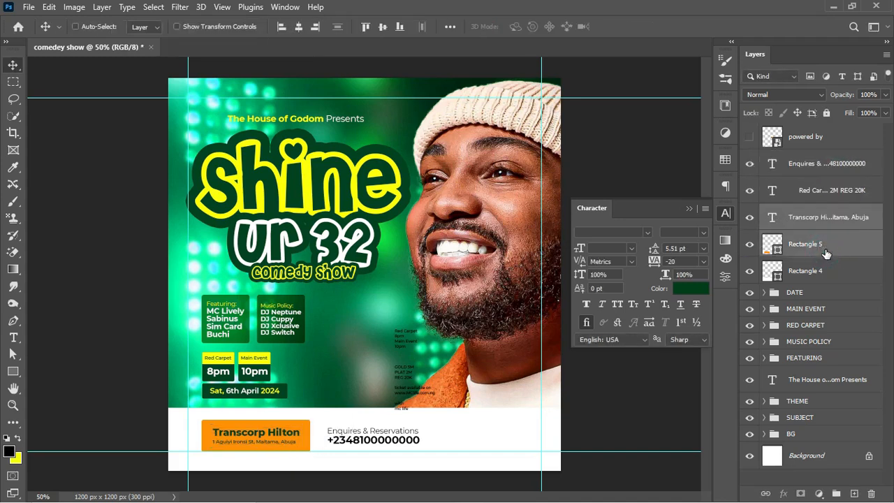
key(ctrl+g)
click(750, 219)
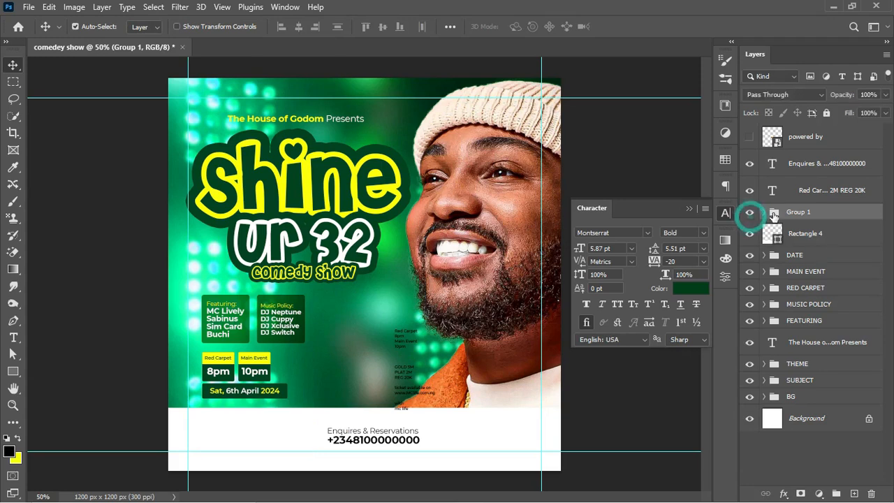
click(750, 212)
double_click(799, 211)
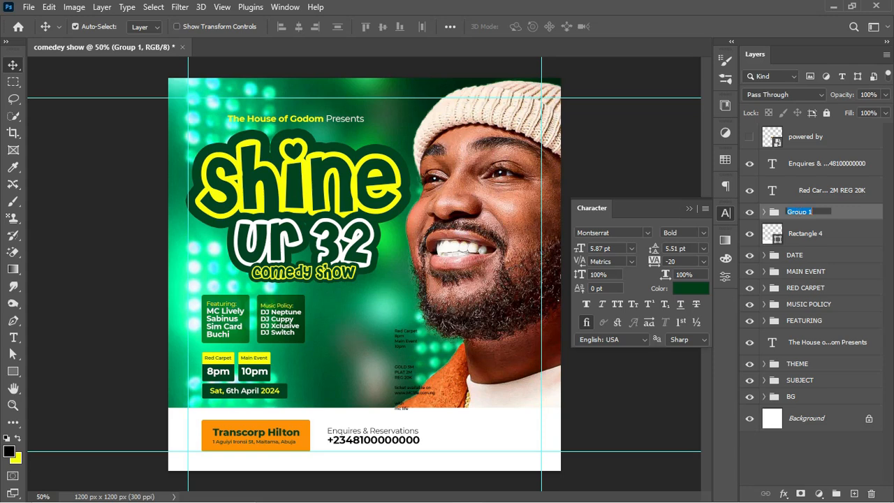
text(VENUE)
key(Return)
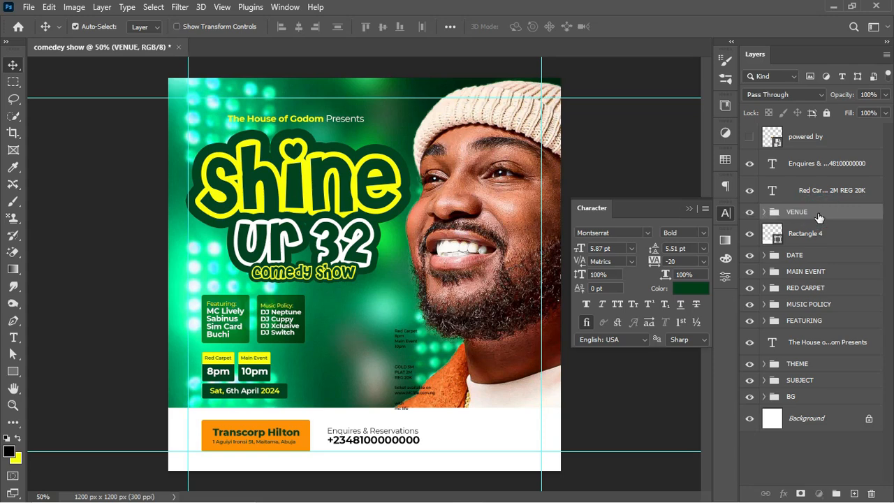
Step: Reorder the enquiries layer directly above the VENUE group and nudge both slightly to the left
drag(811, 168, 812, 206)
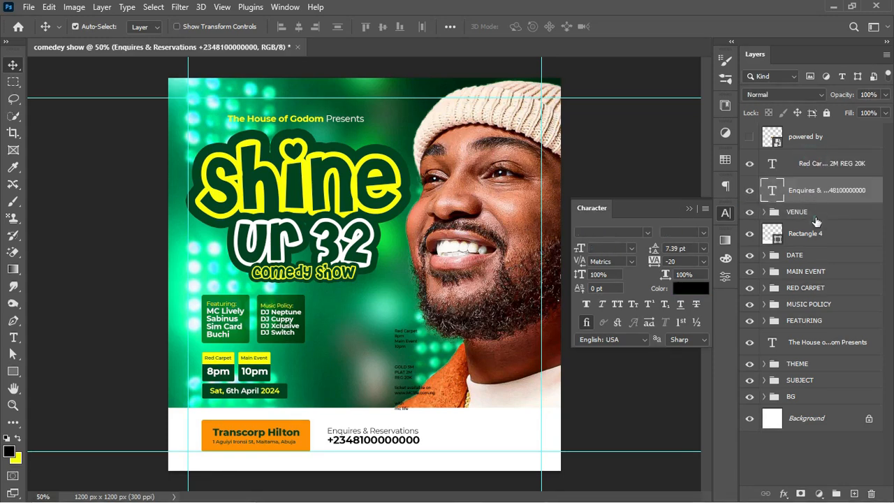
click(796, 212)
key(Left)
key(Left)
key(Left)
key(Left)
key(Left)
key(Left)
key(Left)
key(Left)
key(Left)
key(Left)
key(Left)
key(Left)
key(Left)
key(Left)
key(Left)
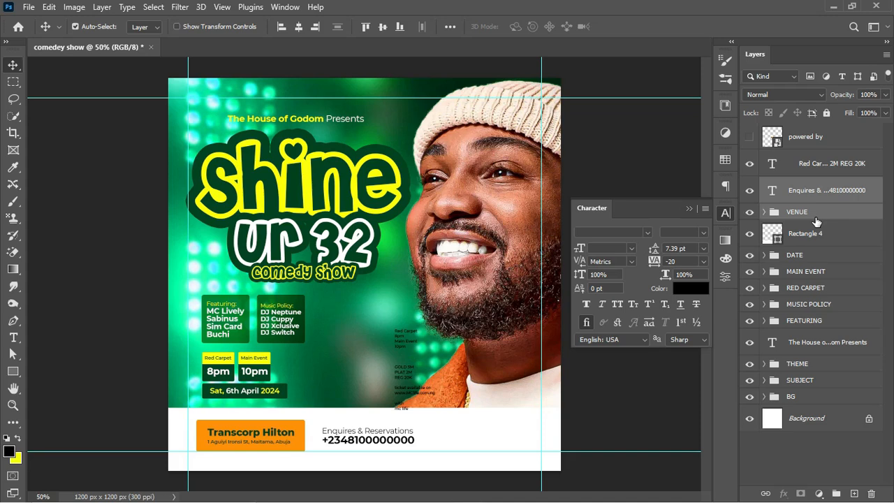
key(Right)
key(Right)
key(Right)
key(Right)
key(Right)
key(Right)
key(Right)
key(Right)
key(Right)
key(Right)
key(Right)
key(Right)
key(Right)
key(Right)
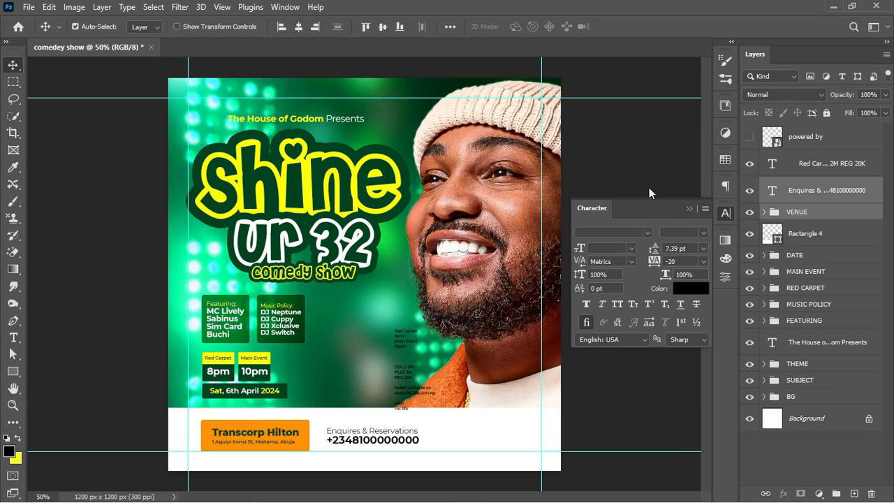
Step: Show the "powered by" logos layer and move it into the white footer beside the enquiries text
click(750, 137)
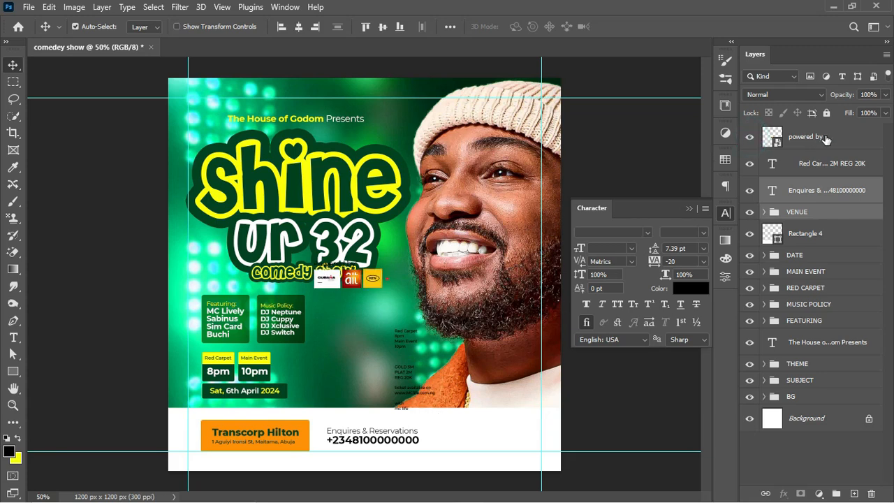
key(ctrl+t)
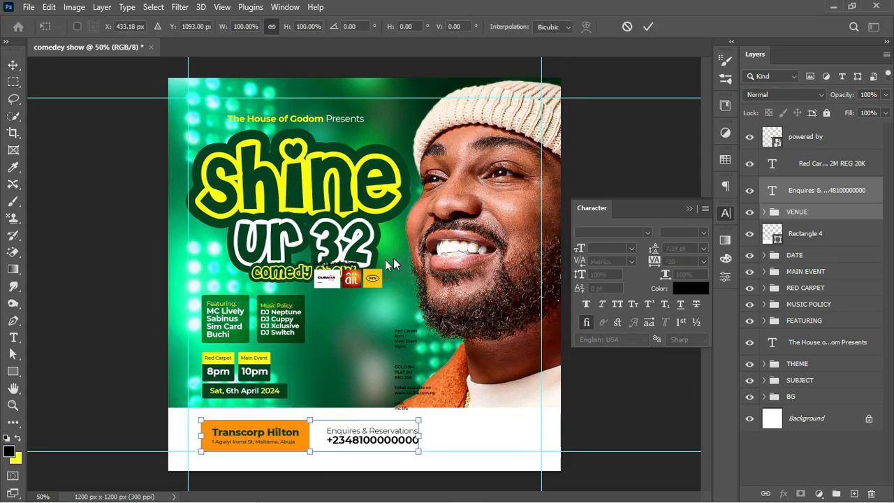
key(Return)
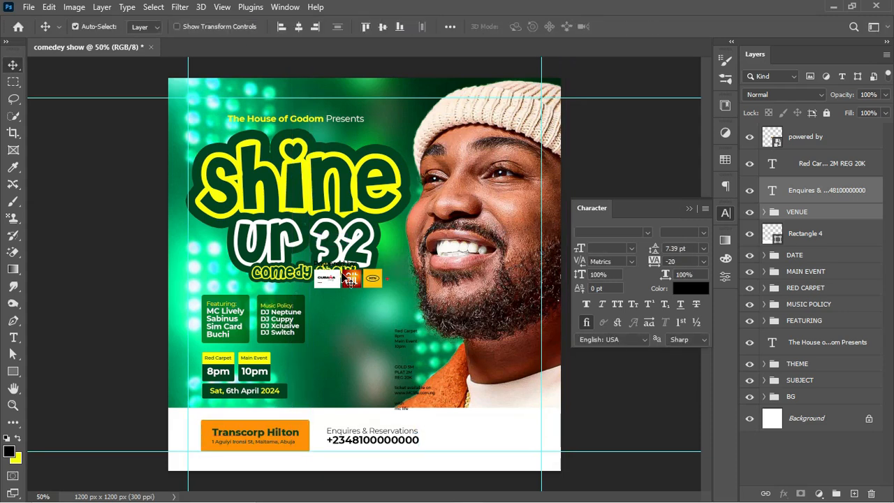
click(847, 143)
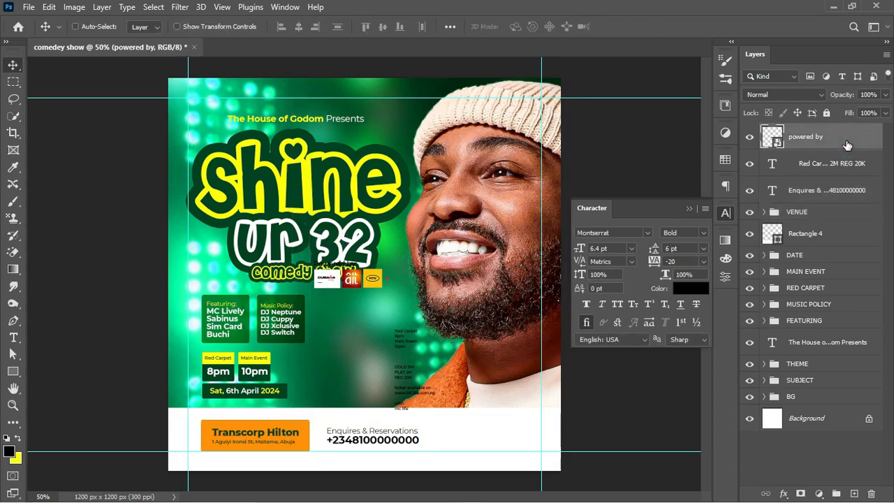
key(ctrl+t)
drag(374, 278, 489, 437)
key(Return)
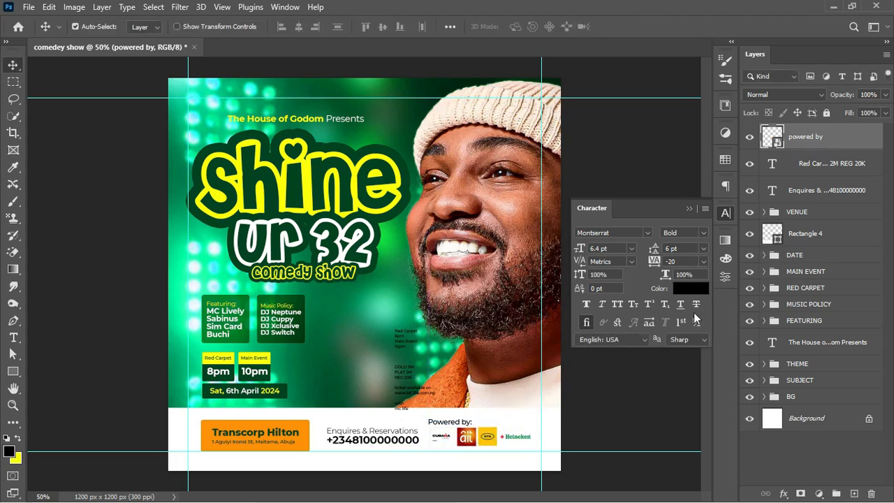
Step: Distribute the venue group, enquiries text and "powered by" logos evenly in the horizontal direction across the footer
key(ctrl)
ctrl+click(814, 210)
ctrl+click(835, 187)
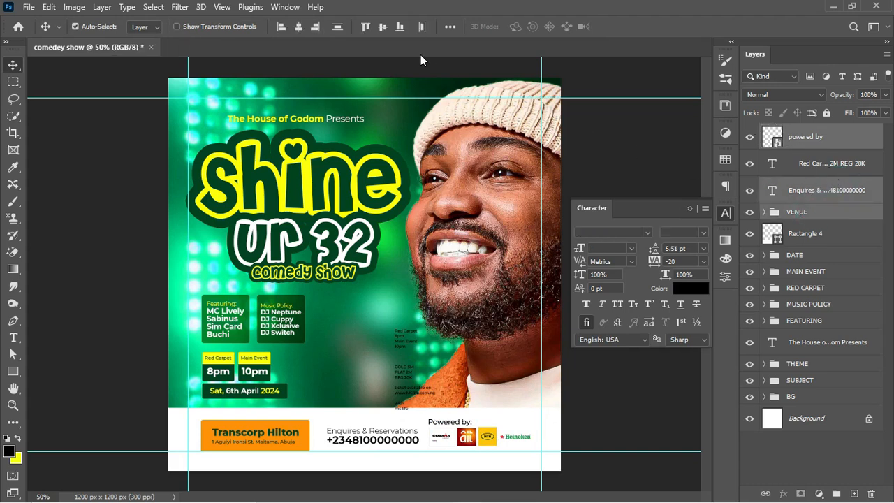
click(338, 27)
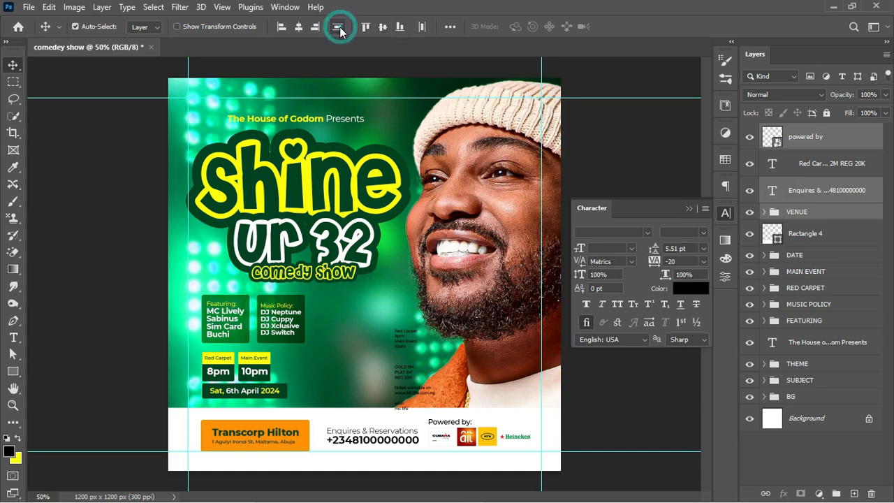
click(421, 27)
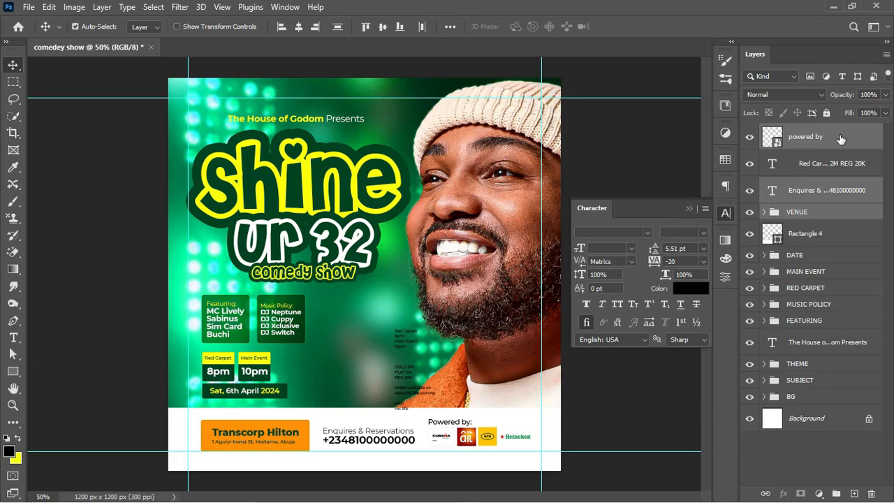
Step: Reorder the "powered by" layer directly above the enquiries layer and hide the remaining Red Carpet details text
drag(842, 137, 843, 174)
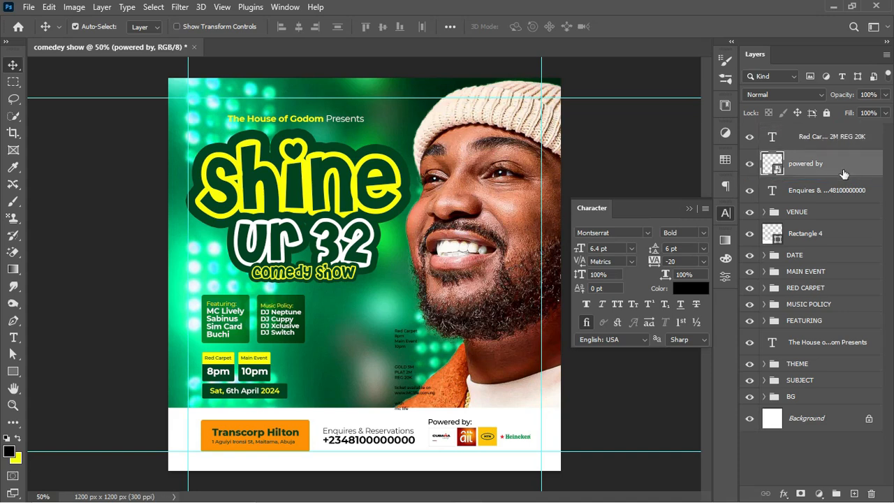
click(750, 136)
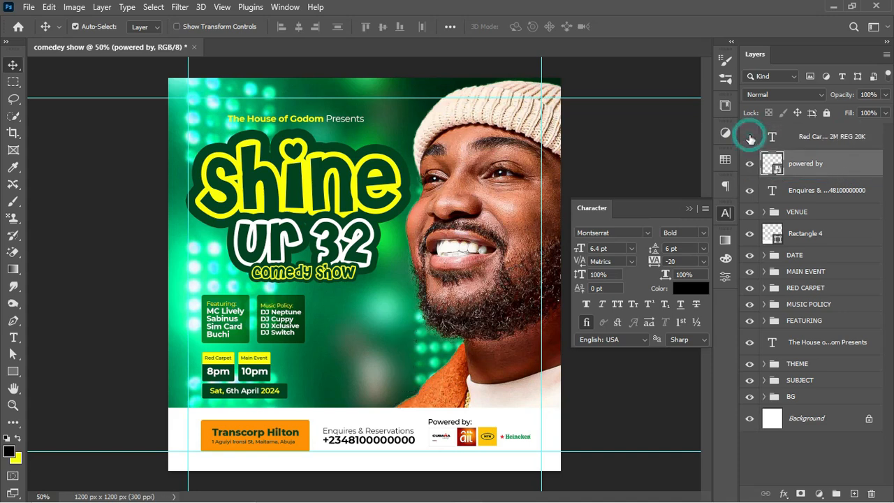
click(749, 137)
click(750, 137)
Step: Draw a rectangle about 188 × 78 px beside the Music Policy box and remove its stroke
click(14, 372)
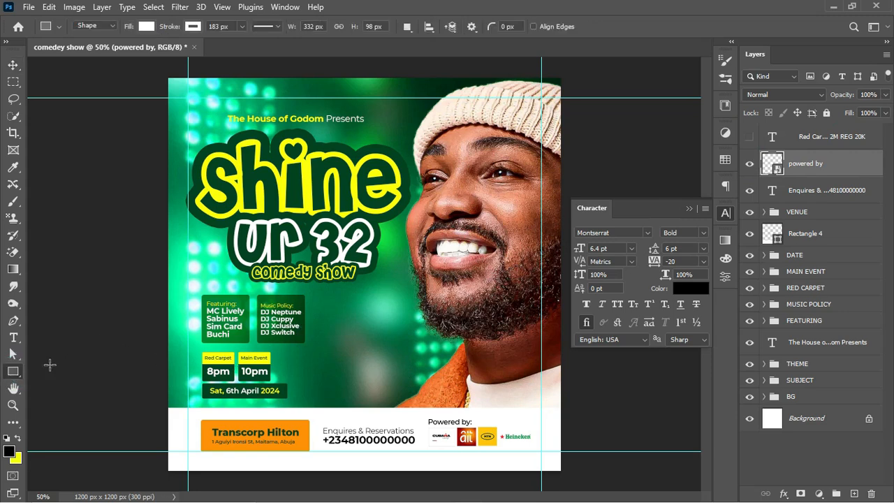
drag(332, 299, 394, 319)
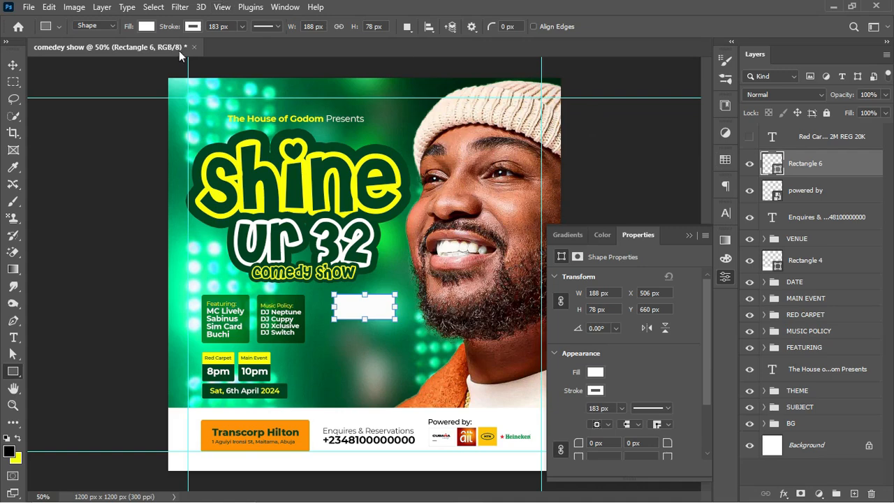
click(190, 27)
click(118, 51)
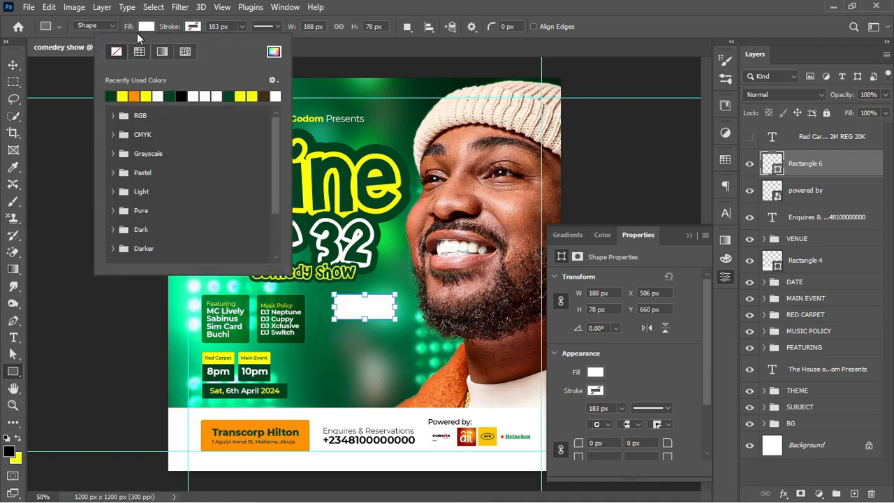
Step: Fill the new rectangle beside the Music Policy box with yellow fcff00 sampled from the "shine" title
click(146, 28)
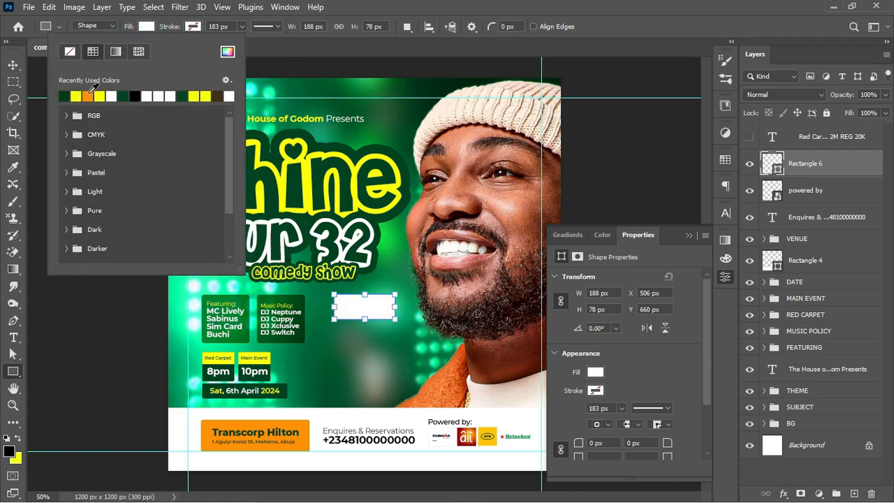
click(227, 51)
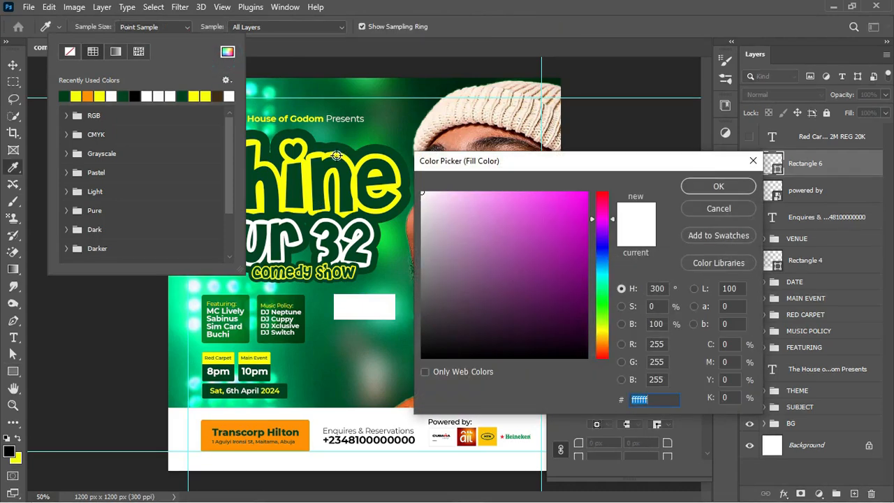
click(337, 155)
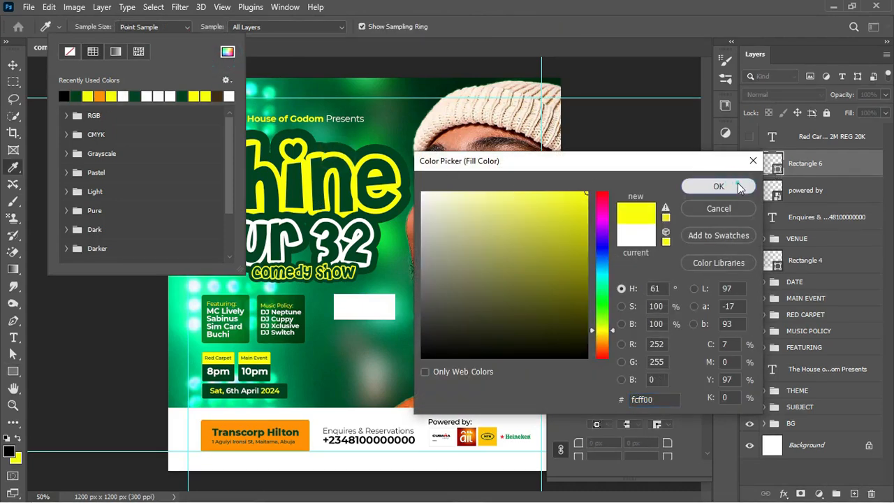
click(714, 186)
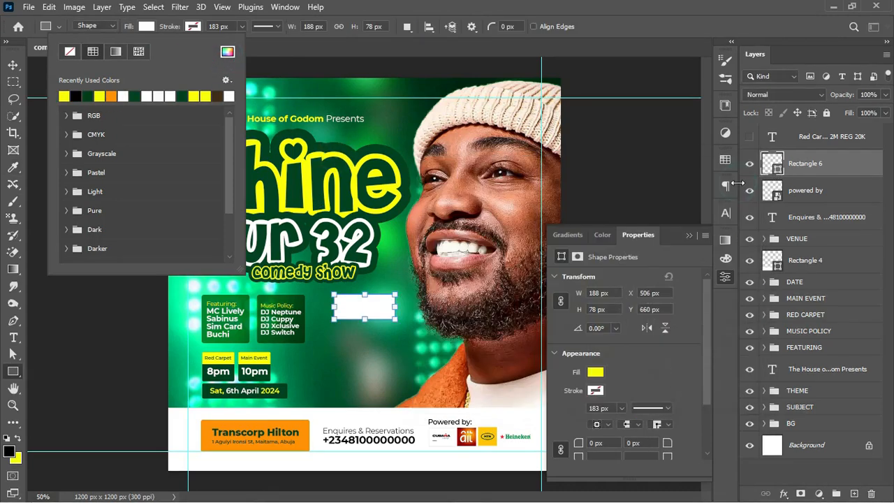
Step: Duplicate the yellow rectangle and resize the copy to about 274 × 65 px, wider and shorter than the original
click(12, 65)
key(ctrl+j)
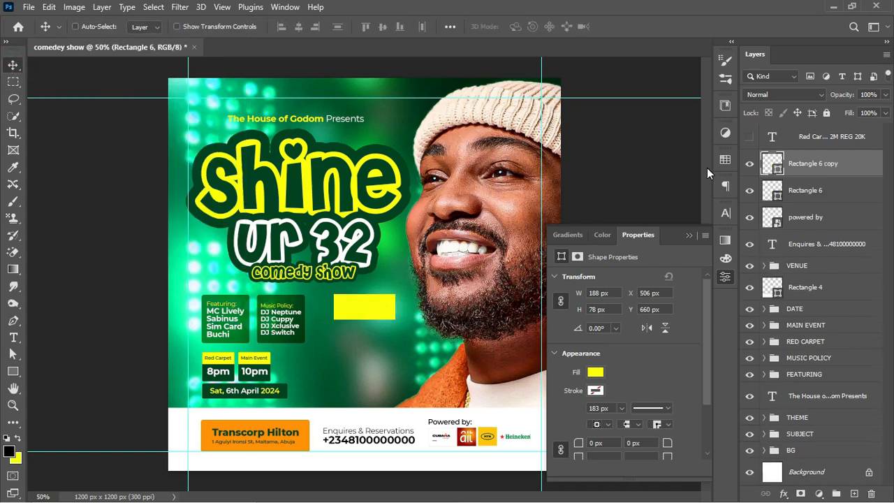
key(ctrl+t)
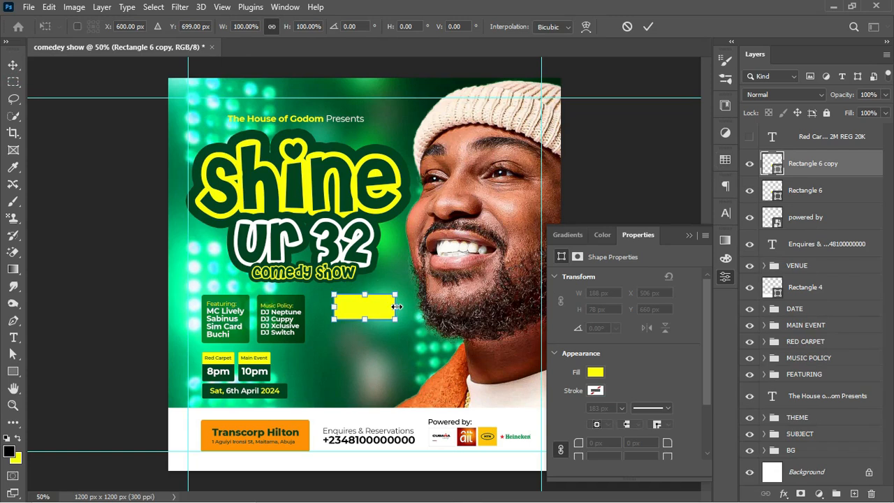
drag(396, 306, 364, 305)
scroll(368, 301, up, 1)
key(Return)
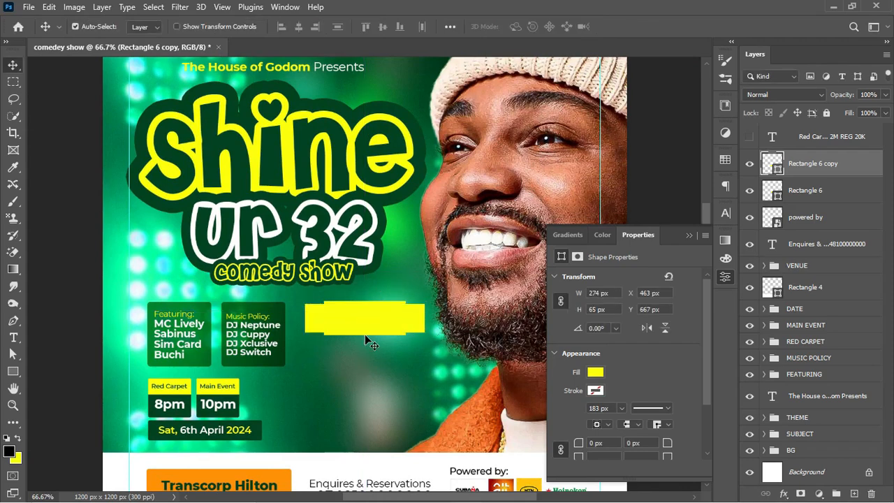
Step: Clip the resized rectangle copy to the original yellow rectangle and compare it by toggling its visibility
alt+click(798, 173)
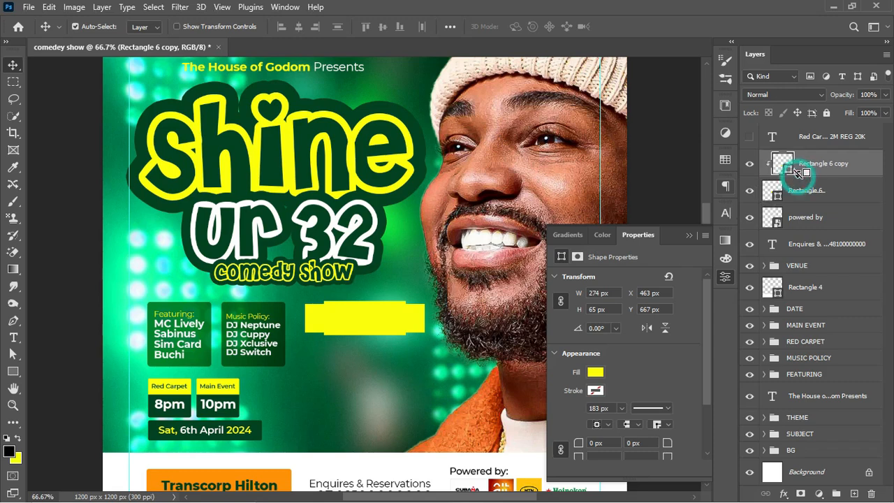
click(751, 166)
click(751, 167)
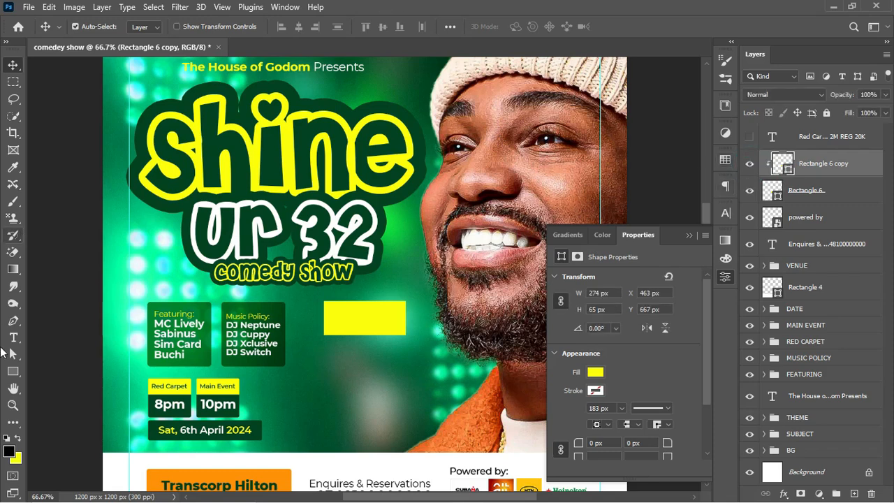
Step: Remove the clipped rectangle copy's fill and give it a dark green stroke from the recently used colors
click(11, 371)
click(144, 26)
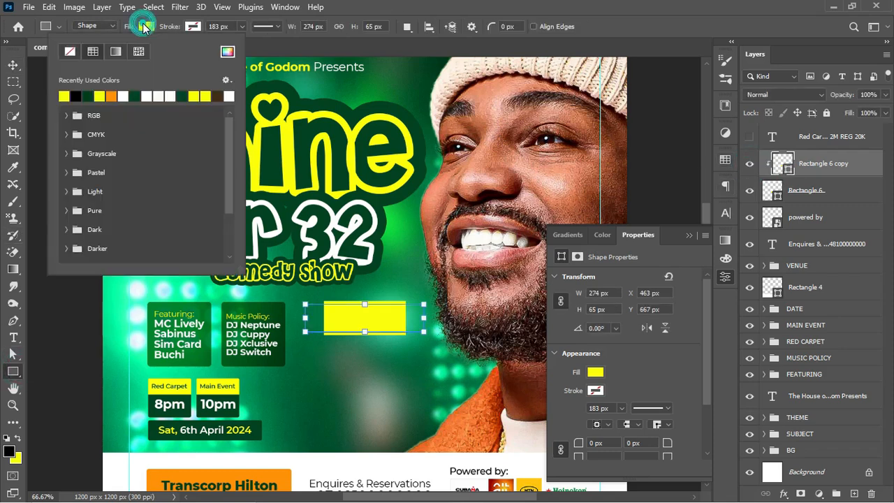
click(64, 54)
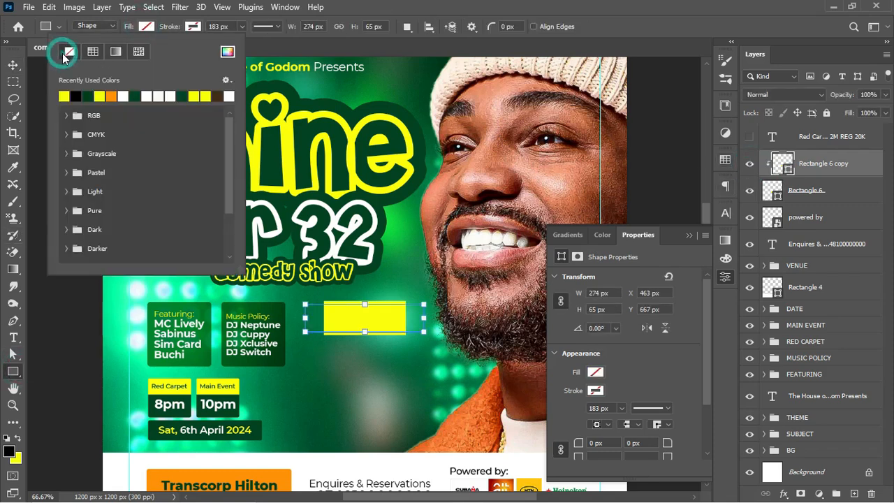
click(193, 26)
click(193, 26)
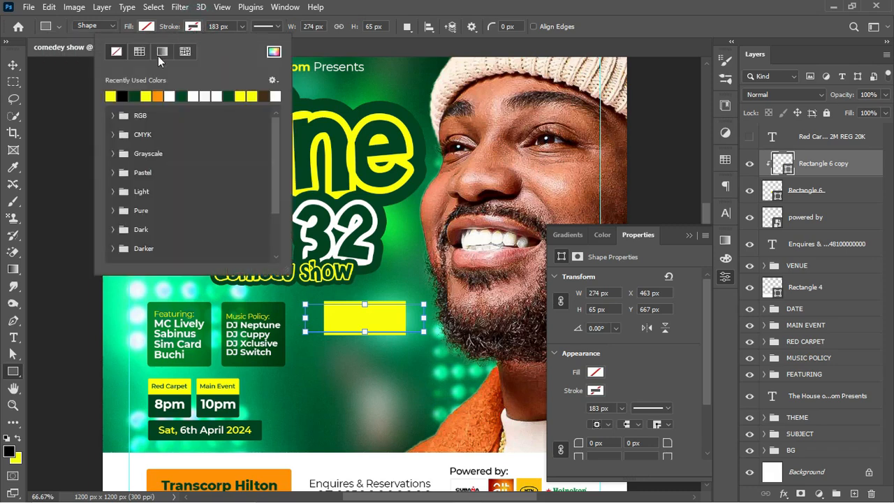
click(134, 95)
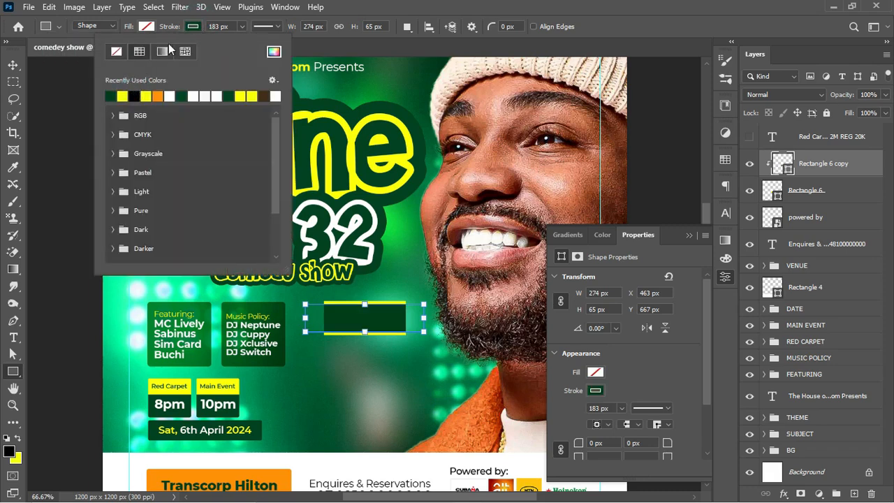
Step: Set the clipped rectangle's stroke width to 3.4 px and change its line style to dashed
drag(176, 28, 160, 29)
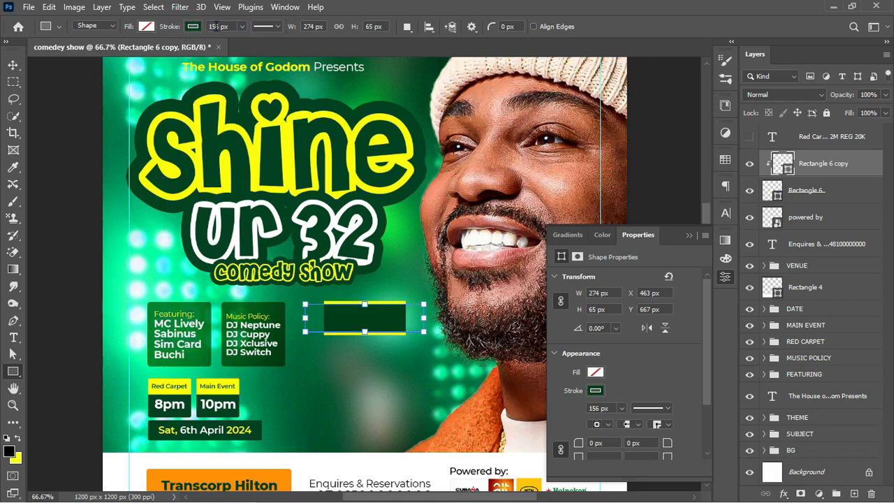
drag(220, 26, 150, 45)
text(2)
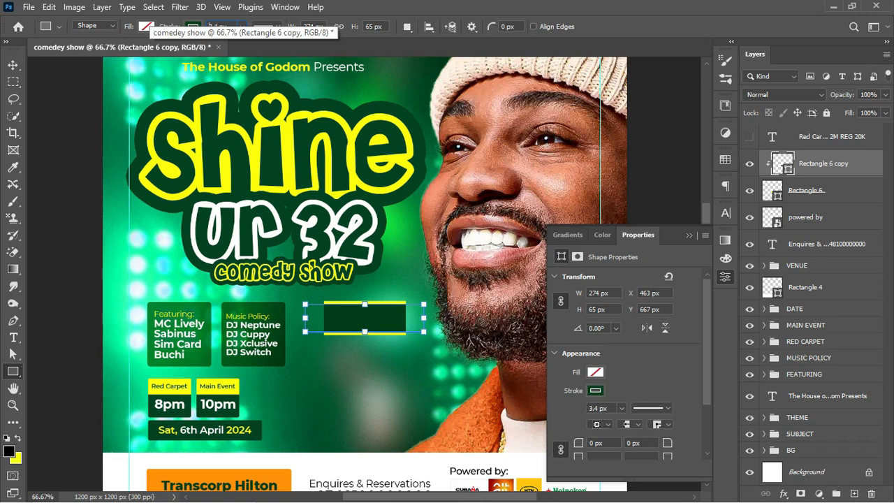
key(Return)
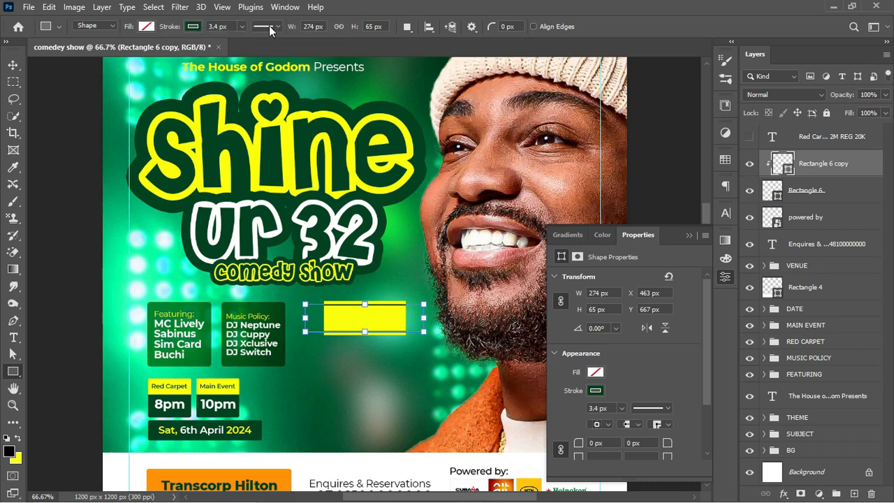
click(269, 26)
click(278, 89)
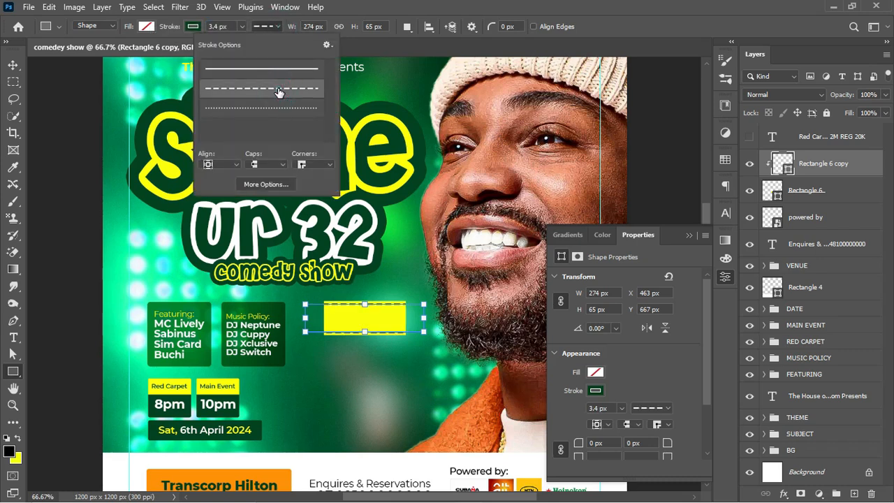
click(12, 64)
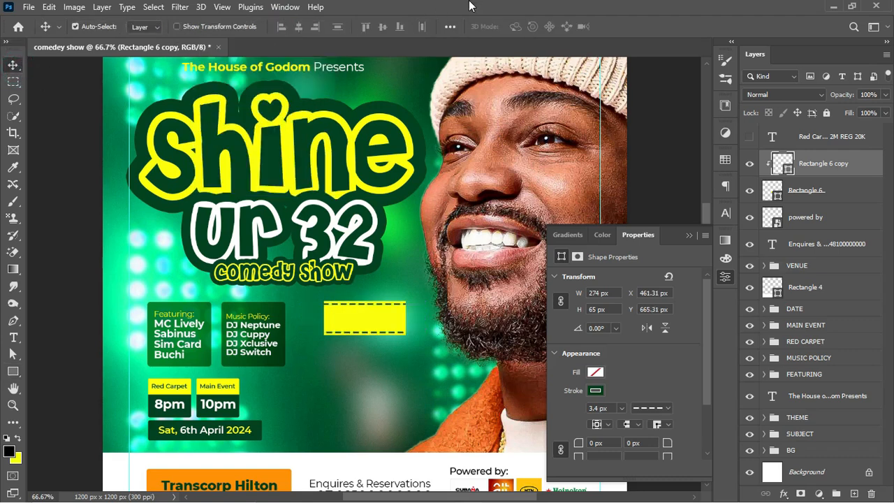
Step: Add the text "GOLD" below the yellow rectangle in black Montserrat Bold at 6.4 pt
key(t)
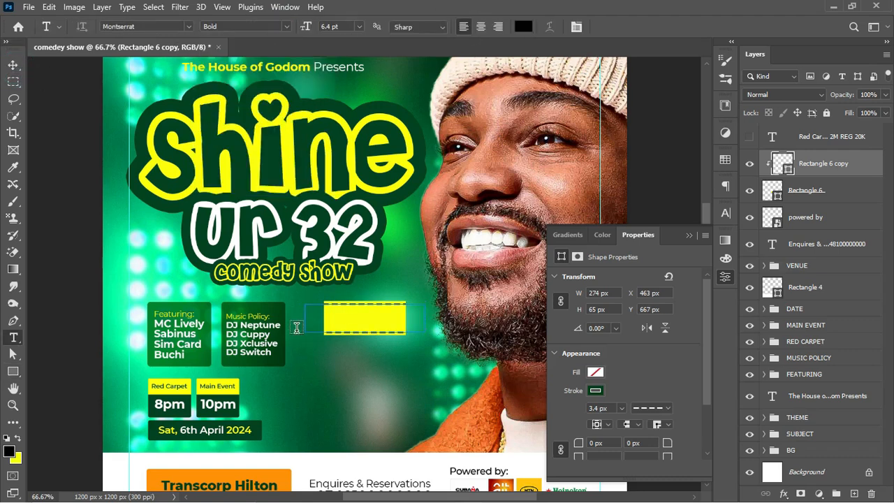
click(325, 385)
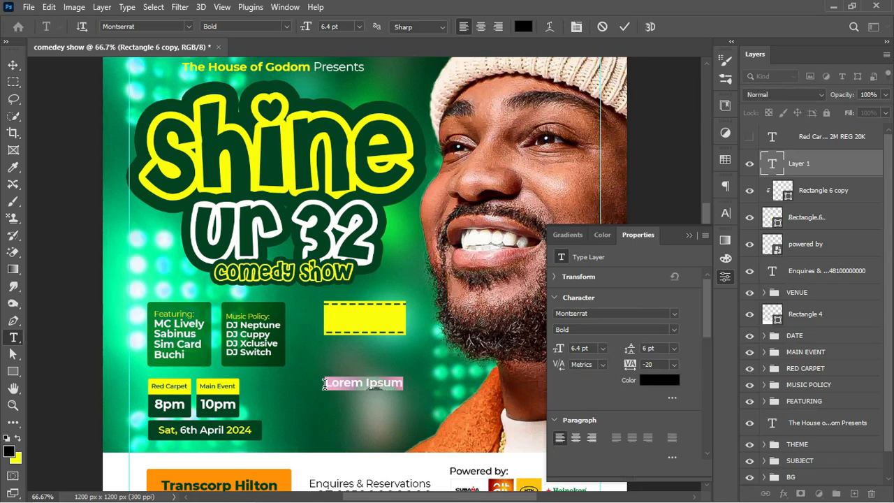
text(GALD)
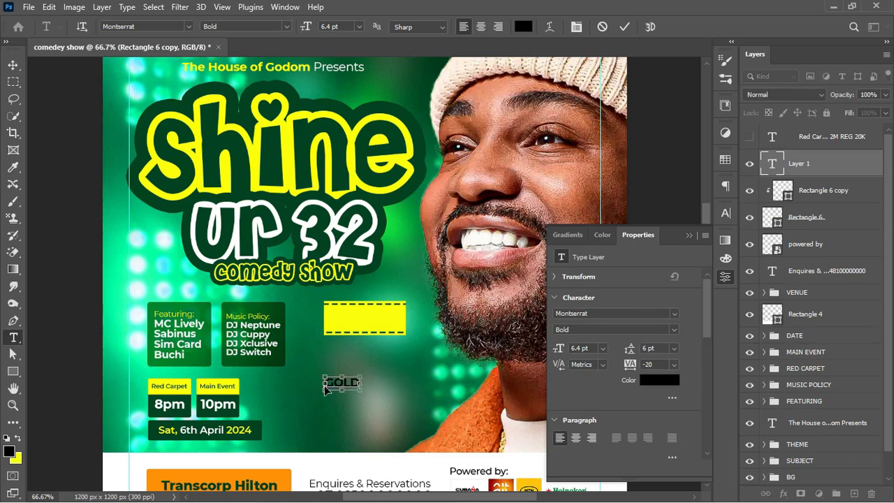
key(ctrl+Return)
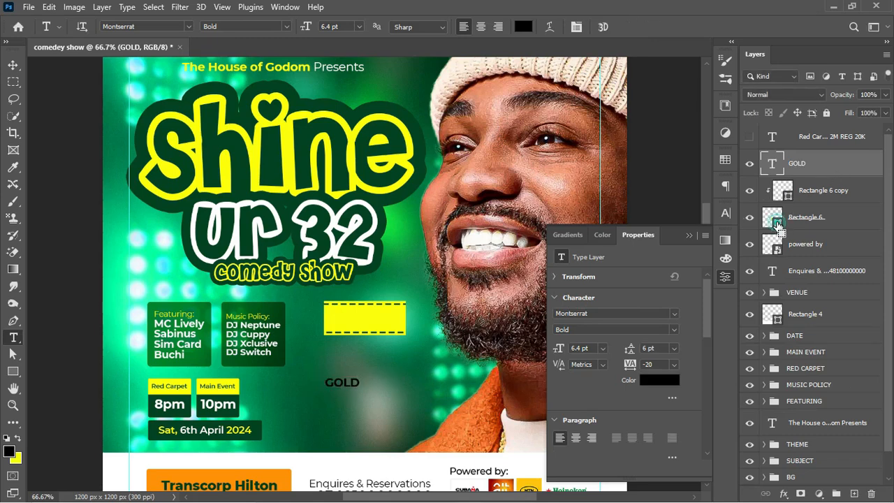
Step: Center the "GOLD" text horizontally and vertically on the yellow rectangle, using that rectangle's selection, then deselect
key(v)
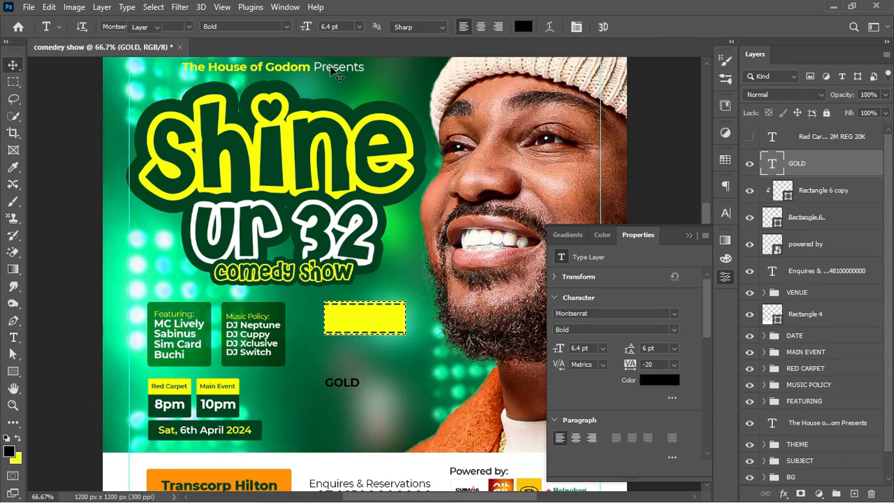
click(299, 27)
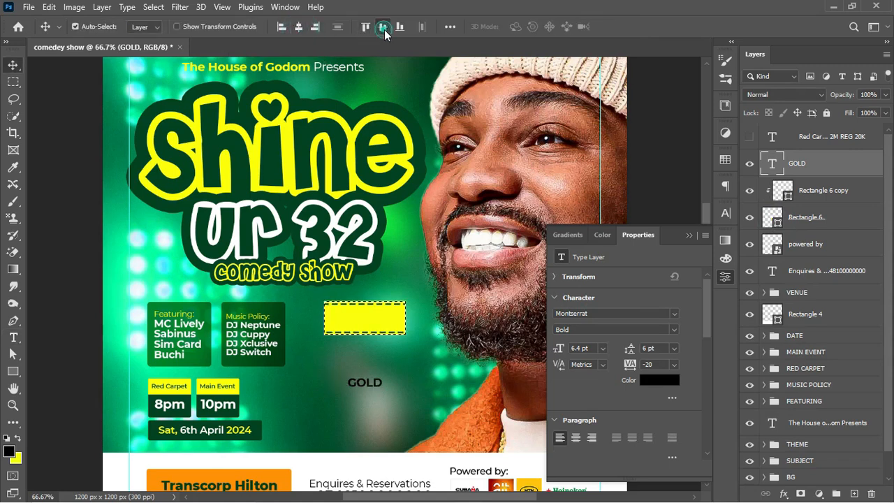
click(382, 28)
key(ctrl+d)
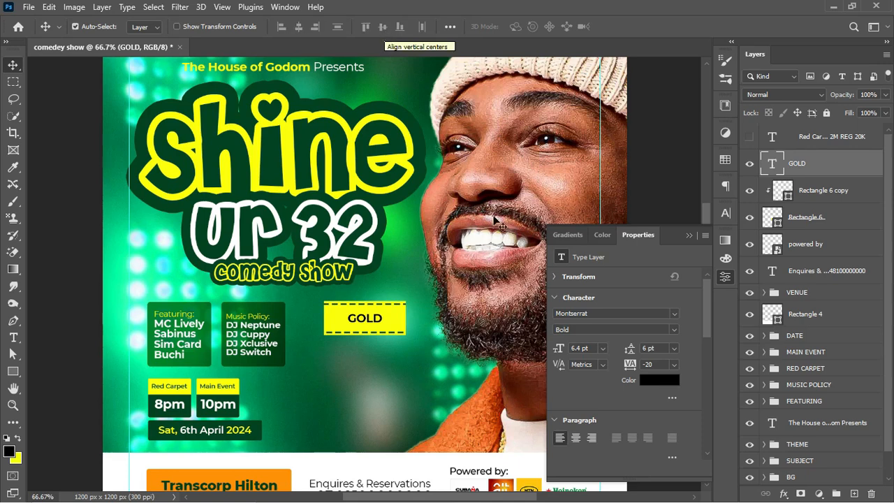
Step: Recolor the "GOLD" text dark green 03421f, sampled from the outline around the "shine" title
click(659, 380)
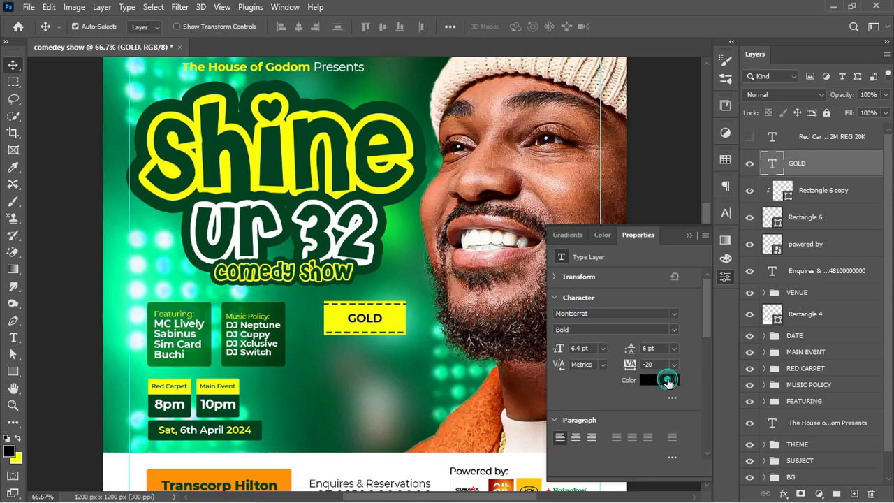
click(401, 124)
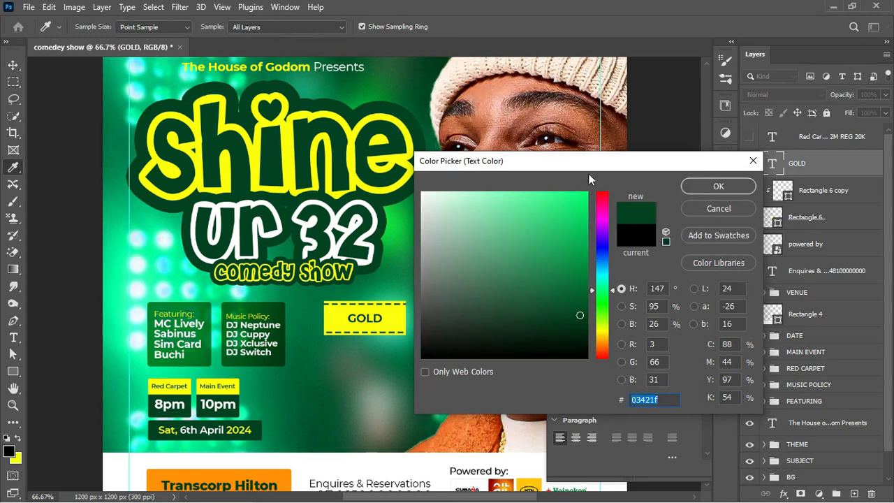
click(723, 187)
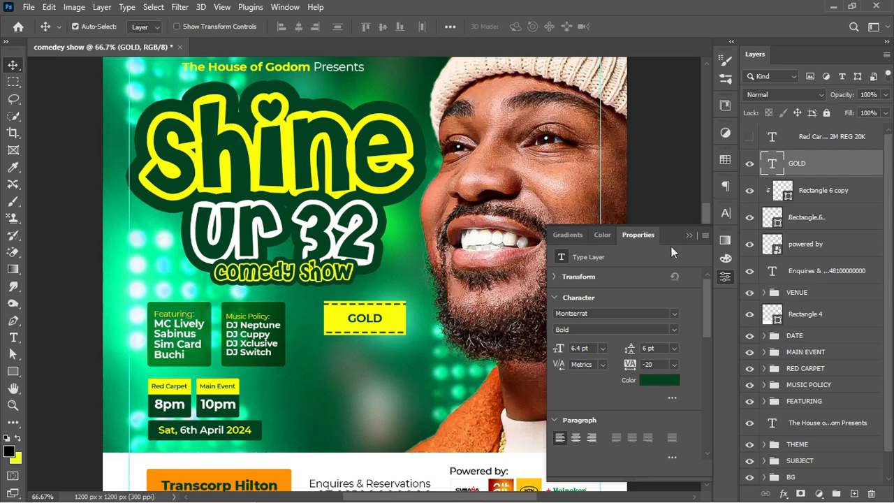
Step: Change the "GOLD" text's font to Poppins ExtraBold and collapse the text properties
click(610, 313)
text(POPP)
key(Return)
click(672, 333)
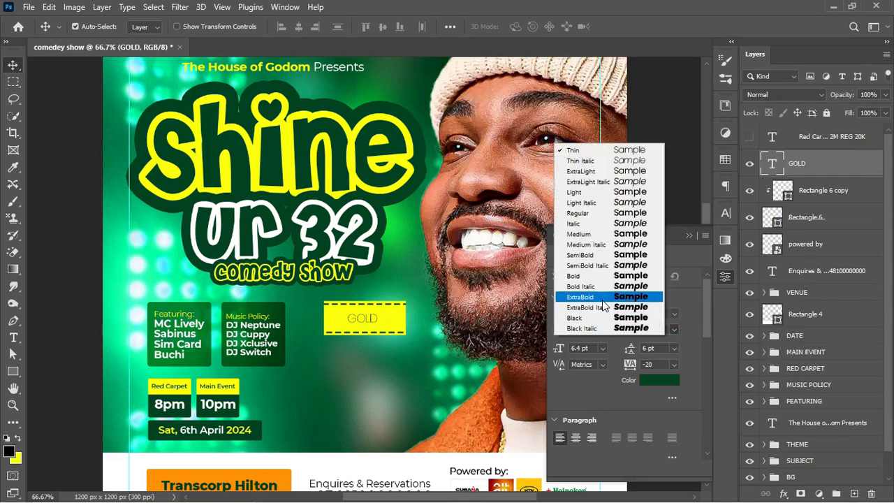
click(581, 297)
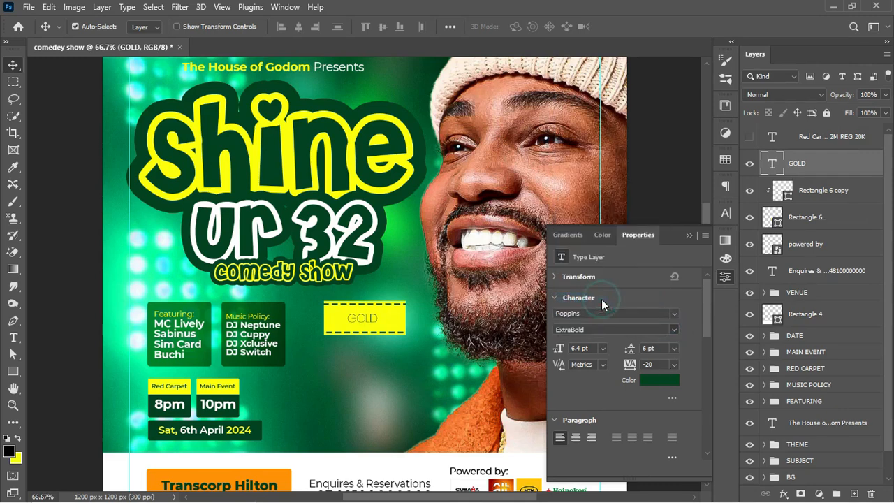
click(688, 236)
Step: Scale the "GOLD" text up to about 8.5 pt inside the yellow ticket rectangle
key(ctrl+t)
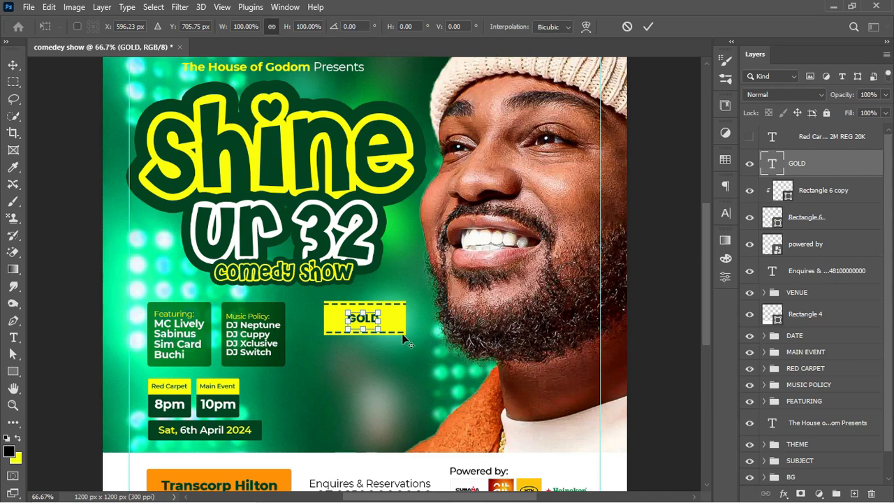
drag(380, 328, 389, 331)
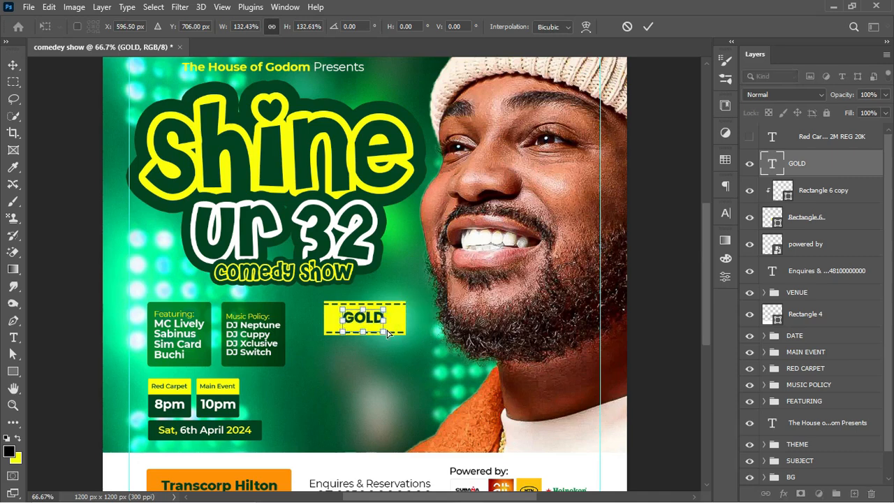
key(Return)
key(t)
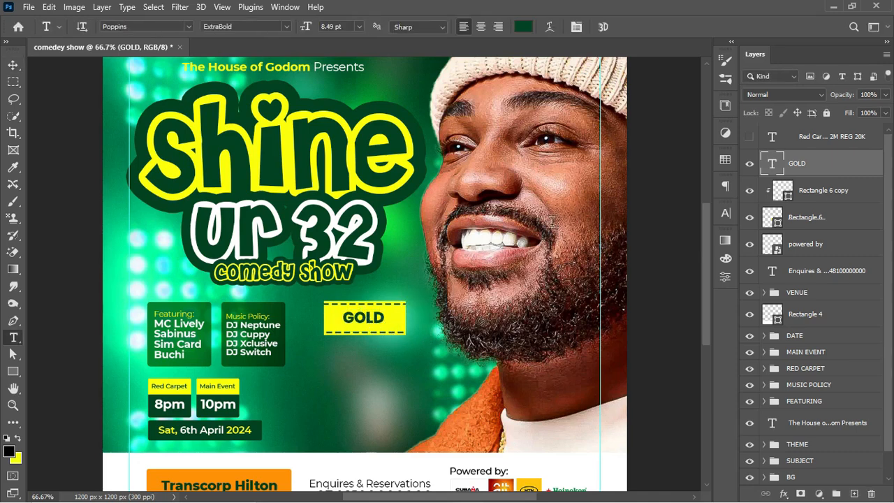
click(822, 191)
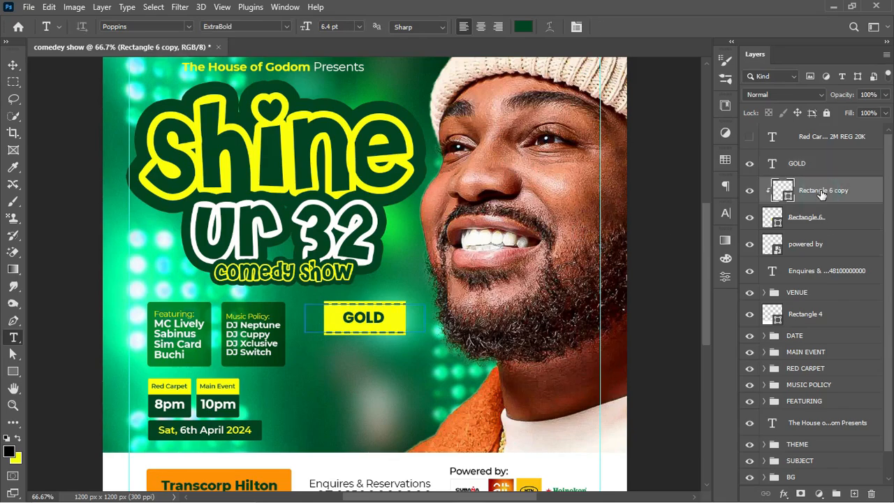
key(ctrl+plus)
click(12, 65)
key(ctrl+minus)
key(ctrl+minus)
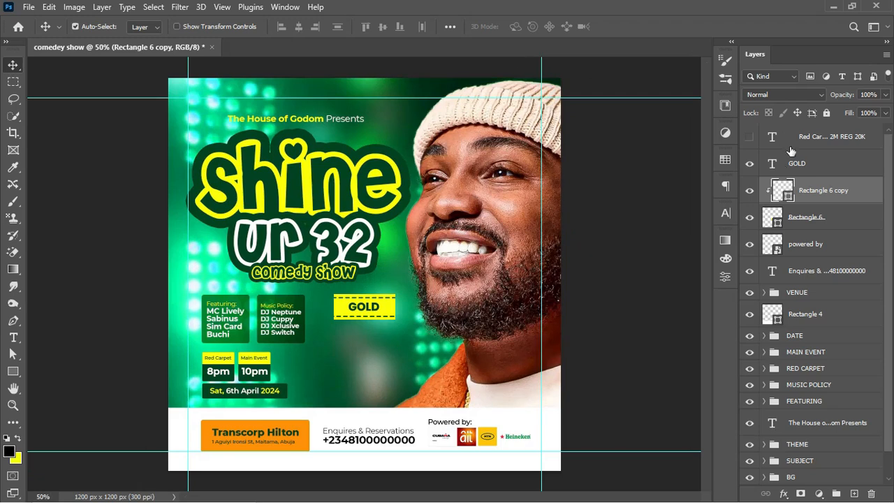
Step: Group the "GOLD" text with its yellow rectangle and dashed-line shape, and name the group GOLD
click(820, 218)
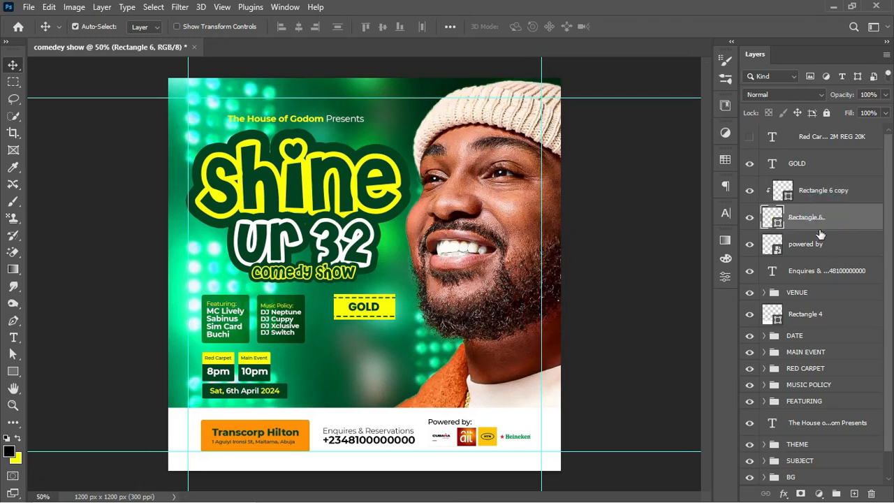
shift+click(831, 168)
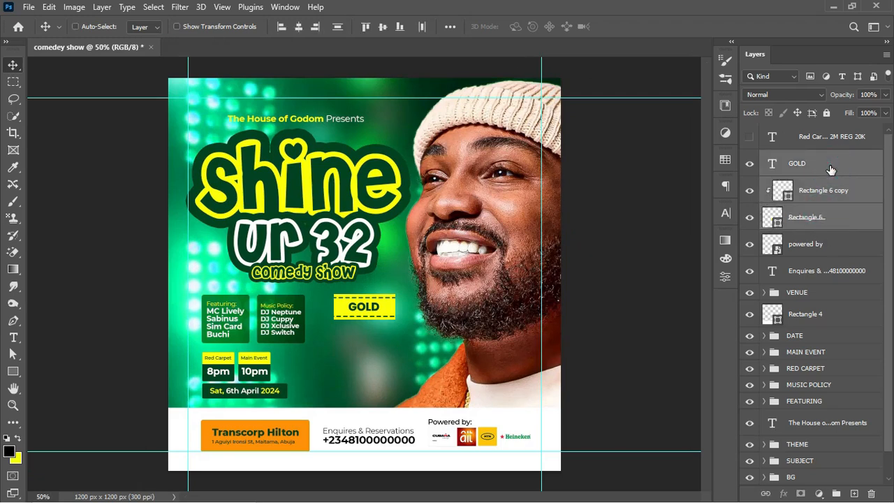
key(ctrl+g)
click(750, 160)
click(751, 160)
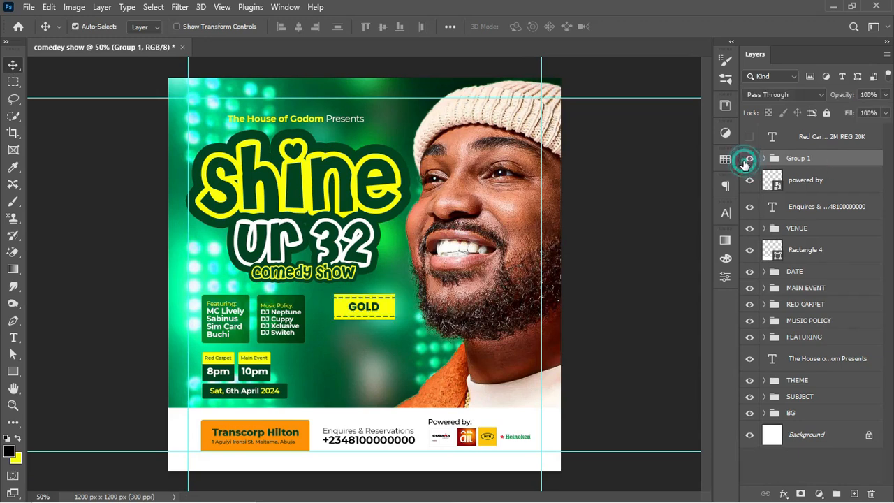
double_click(800, 158)
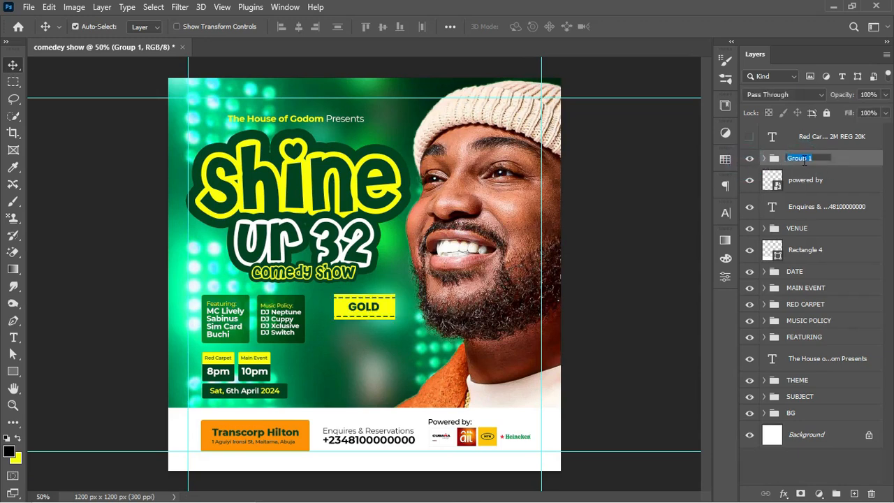
text(GOLD)
key(Return)
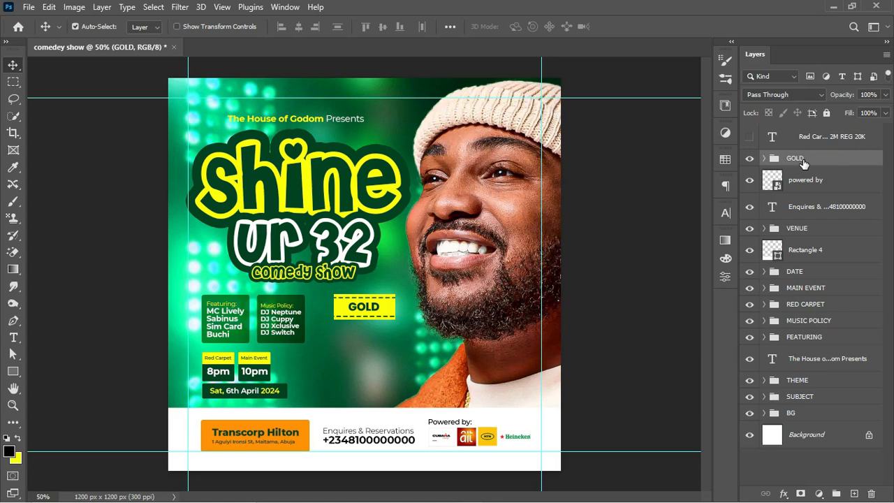
Step: Duplicate the GOLD ticket group and place the copy directly below the original, leaving a small gap
key(ctrl+j)
key(ctrl+t)
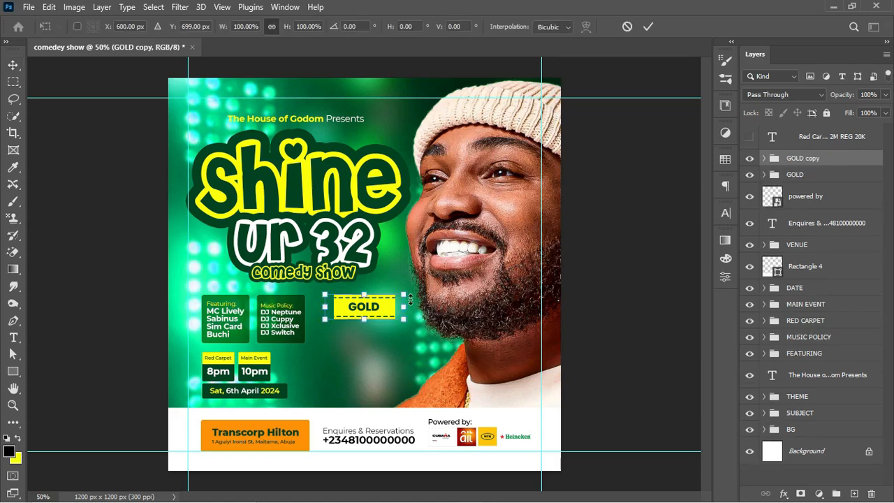
drag(385, 313, 383, 339)
key(Return)
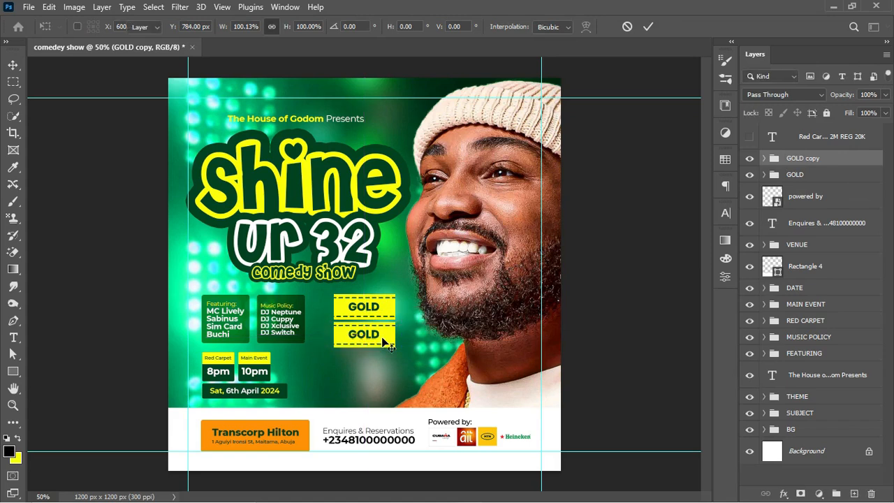
Step: Recolor the base rectangle of the duplicated lower ticket pale yellow fcfdb4
key(t)
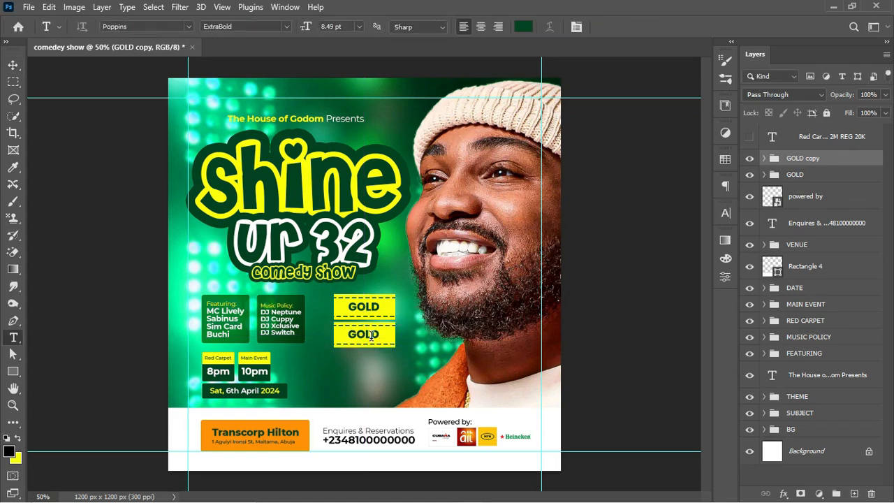
click(750, 158)
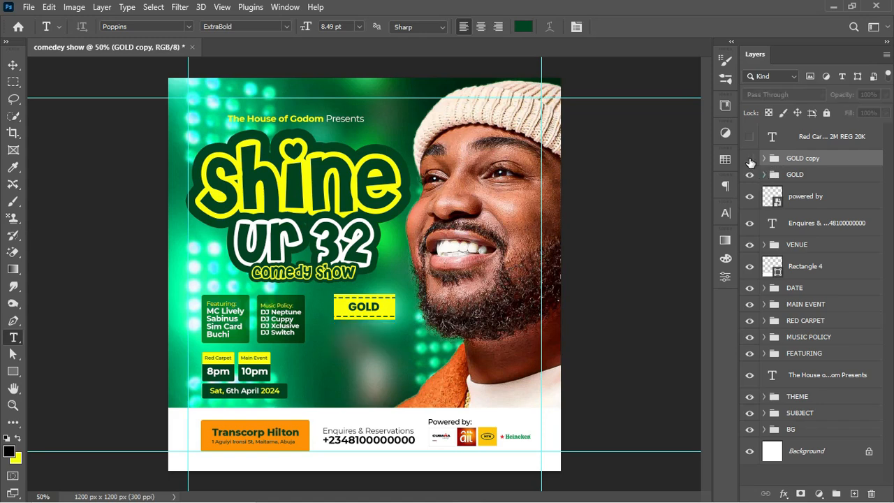
click(749, 159)
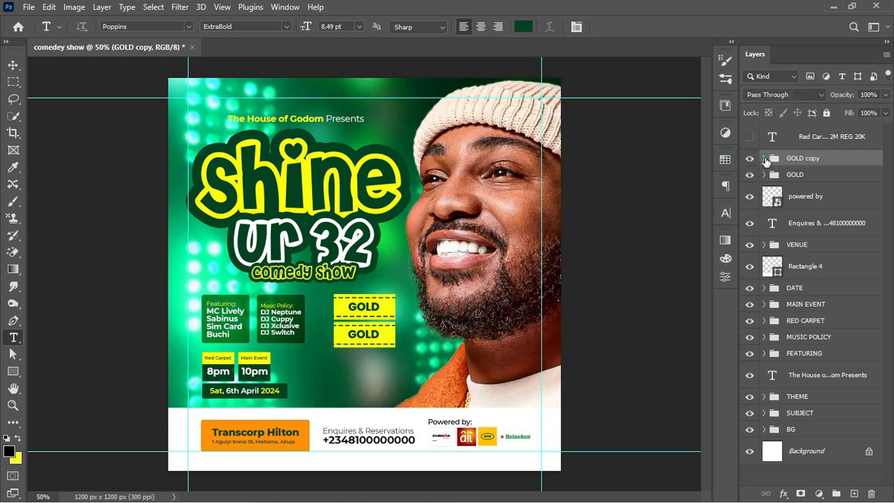
click(765, 159)
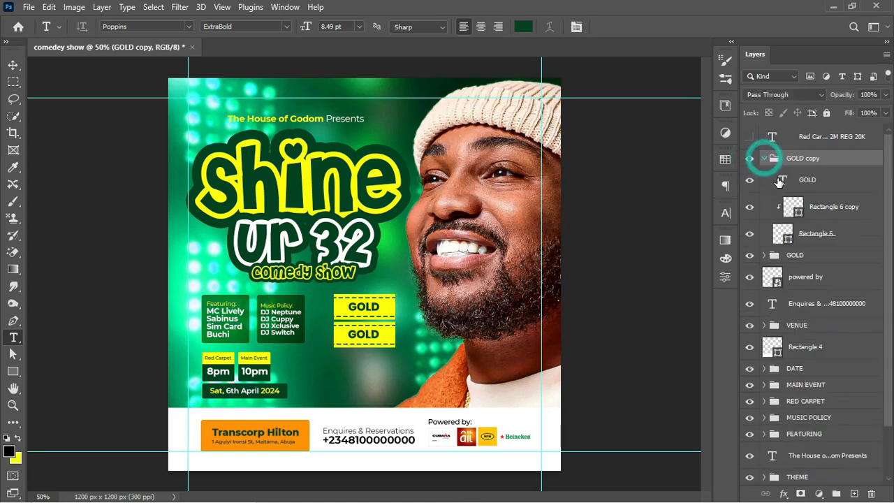
double_click(788, 239)
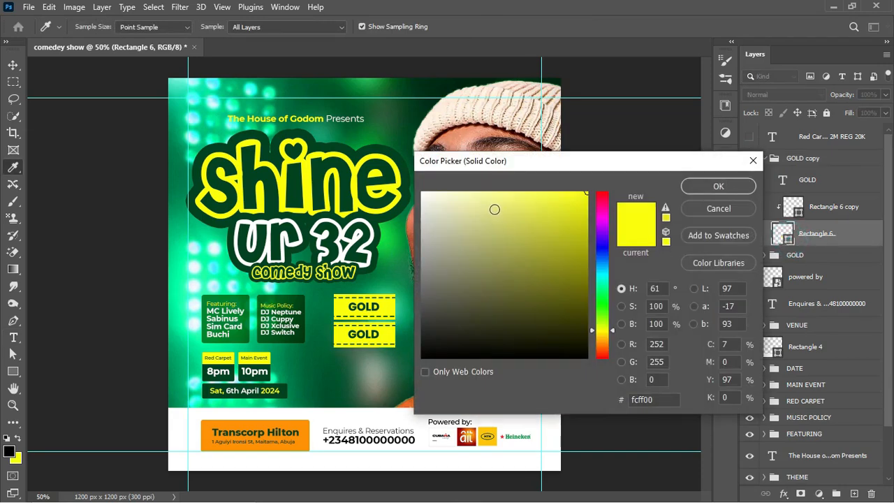
drag(494, 210, 470, 193)
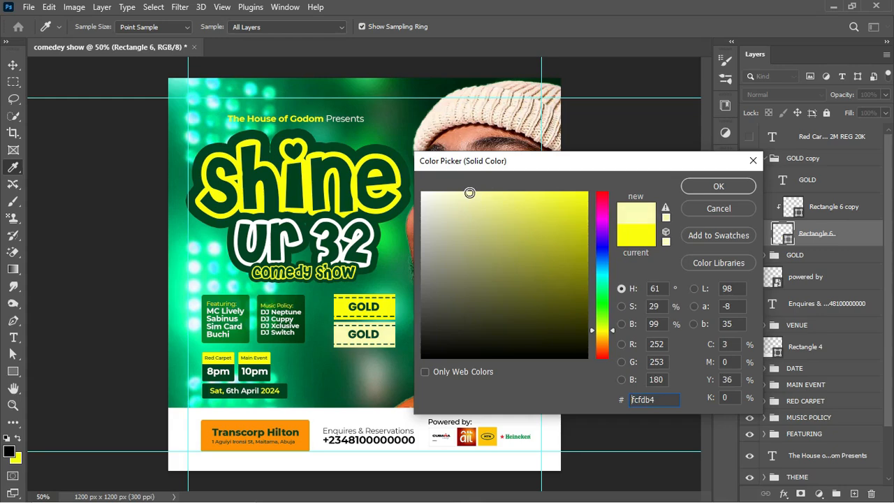
click(717, 187)
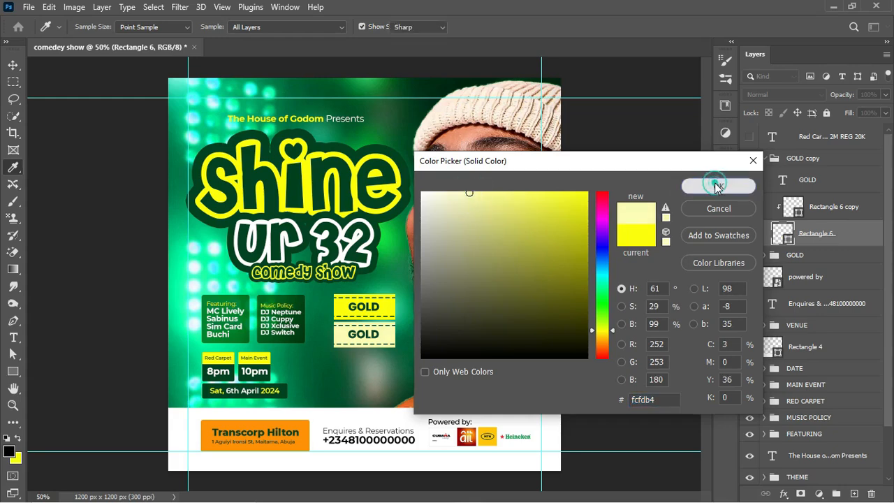
Step: Replace the lower ticket's text with "PLAT", center it both ways on its rectangle using that rectangle's selection, and deselect
double_click(364, 335)
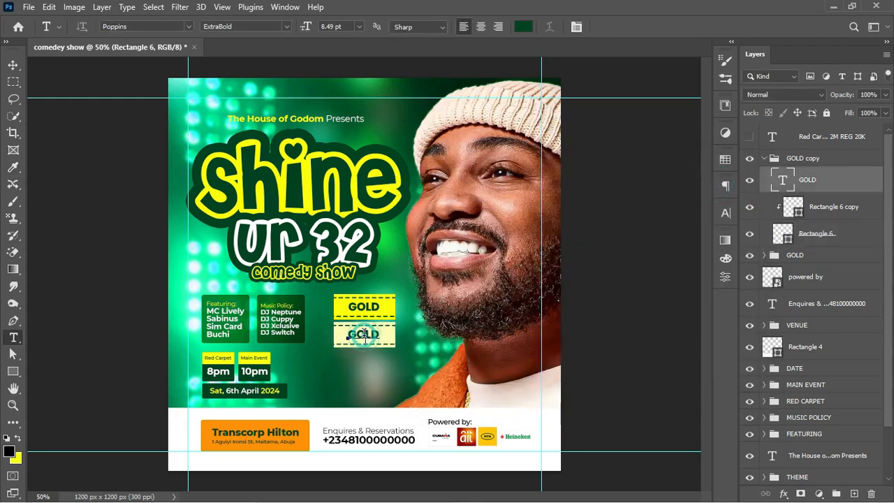
text(pLAT)
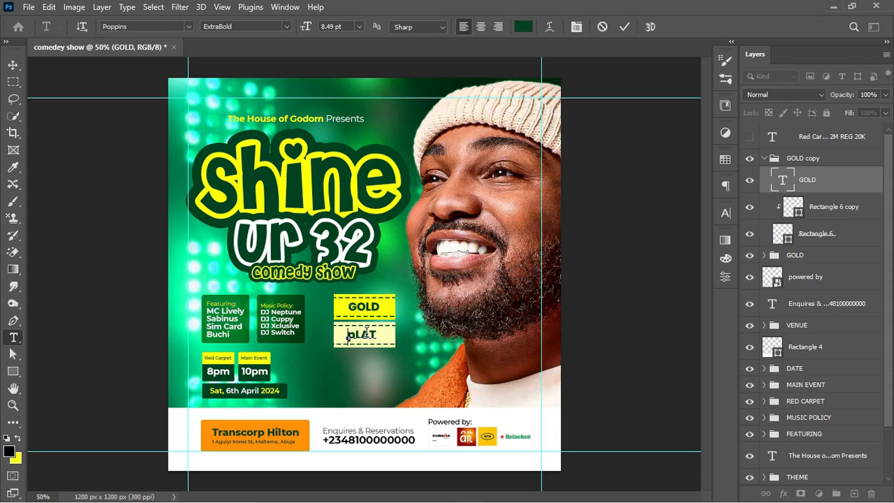
key(ctrl+Return)
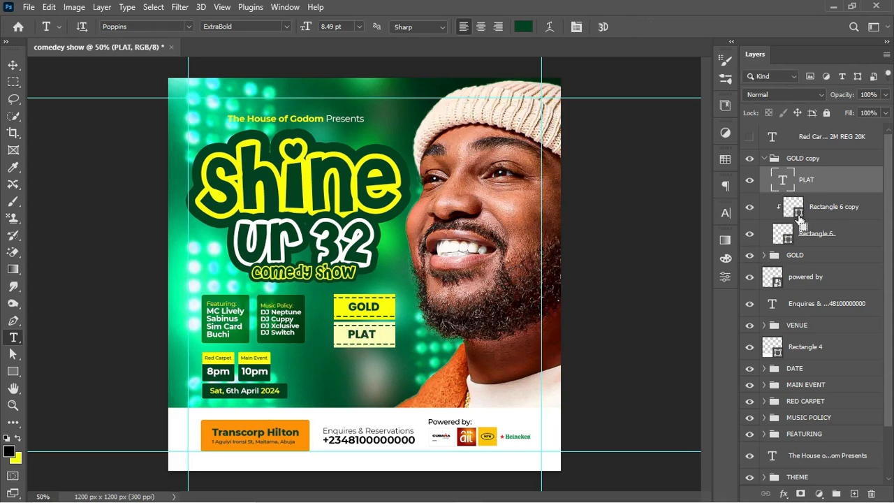
key(v)
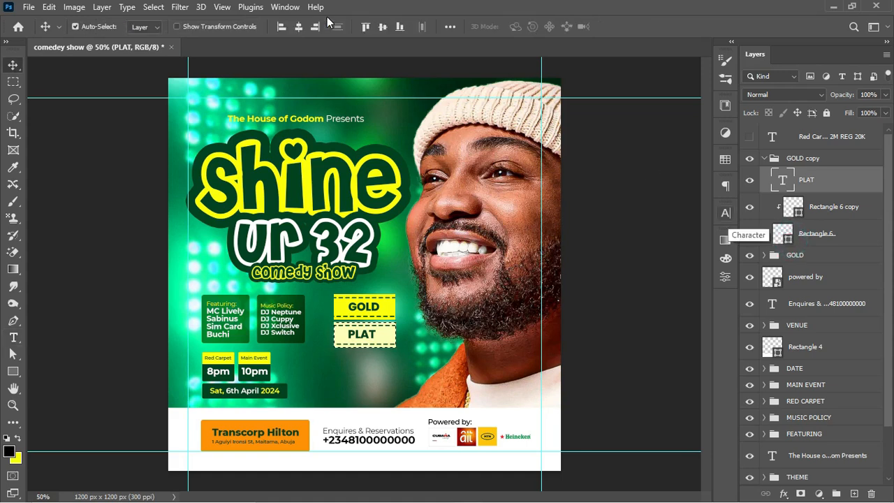
click(299, 26)
click(383, 26)
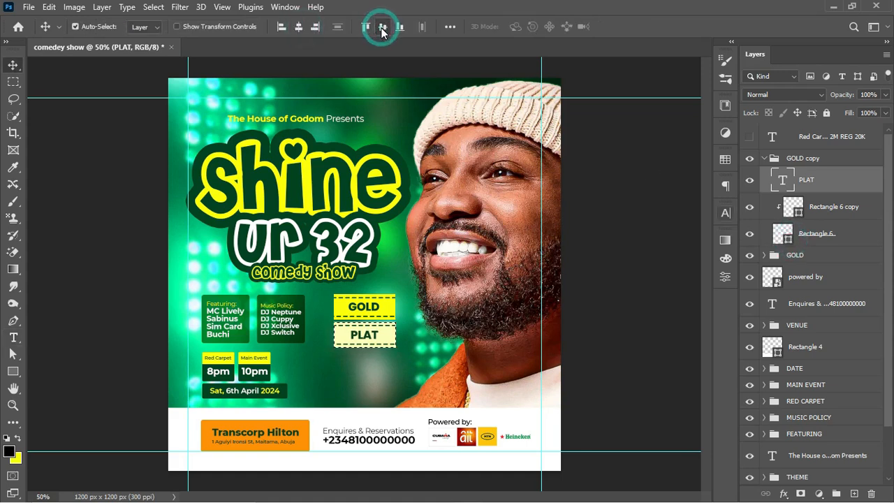
key(ctrl+d)
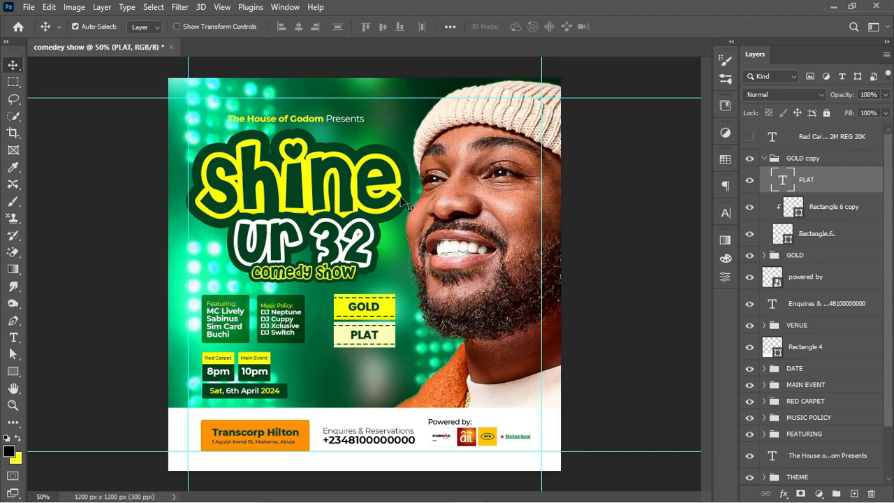
Step: Extend the upper ticket's text to "GOLD 5M" and center it both ways on the yellow rectangle using that rectangle's selection
key(t)
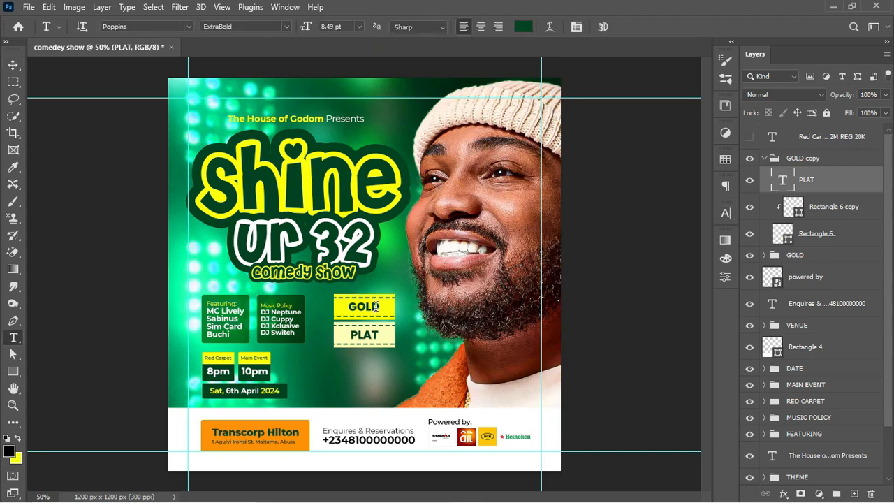
click(375, 306)
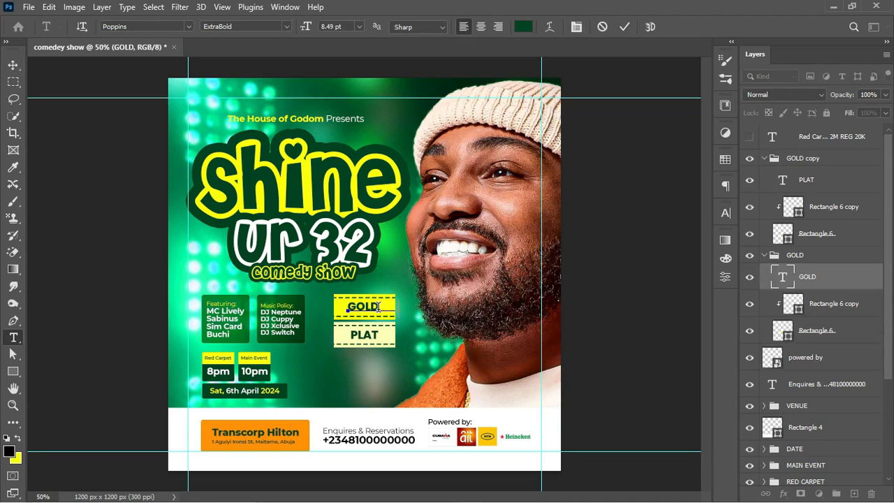
text(5M)
key(ctrl+Return)
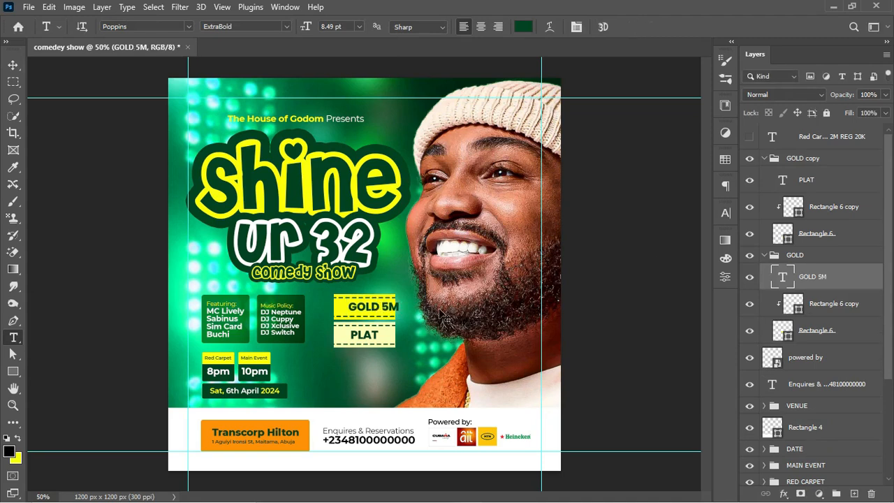
ctrl+click(790, 334)
key(v)
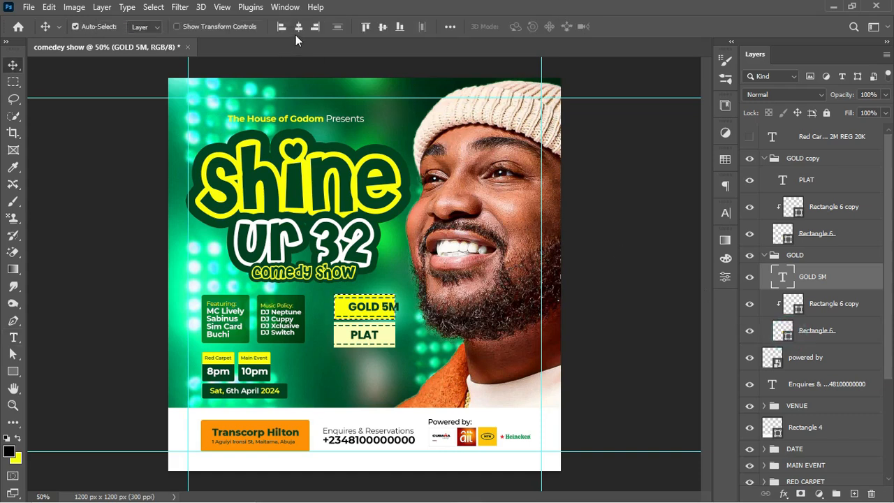
click(298, 26)
click(383, 27)
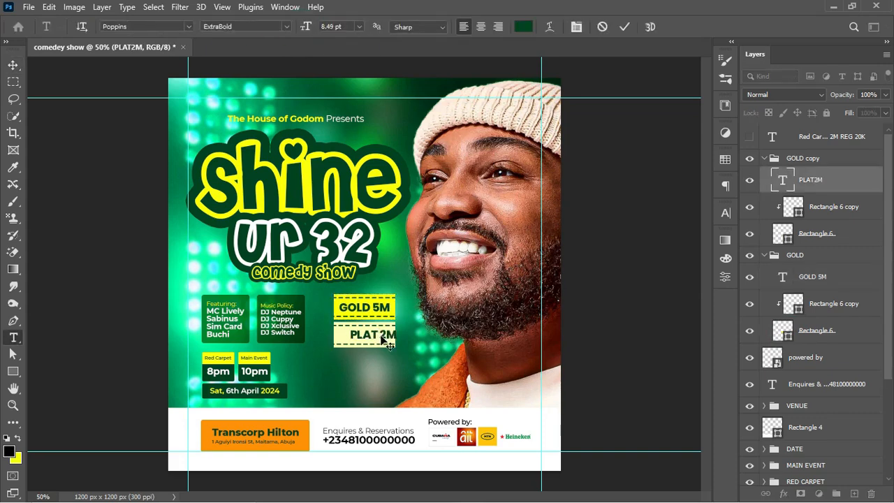
Step: Extend the pale yellow ticket's text to read "PLAT 2M"
text(M)
key(ctrl+Return)
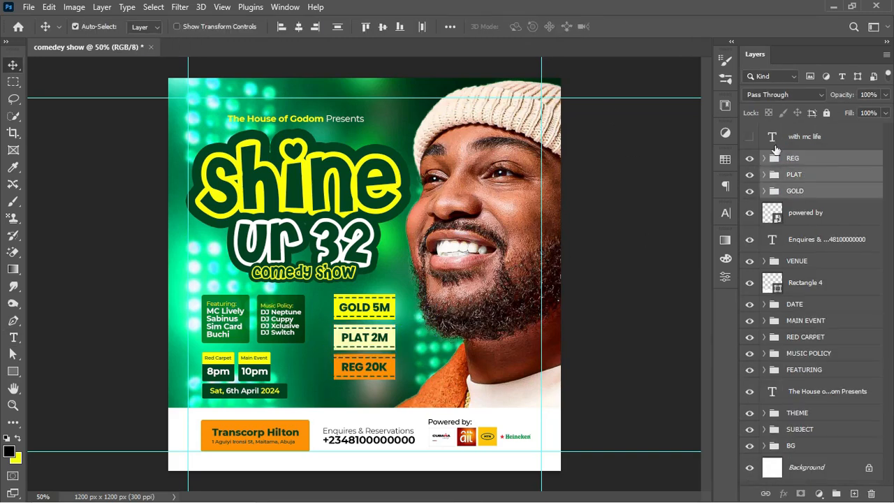
Step: Move the REG, PLAT and GOLD ticket groups together closer to the Music Policy box, to about X 554 px, Y 784.5 px
click(812, 160)
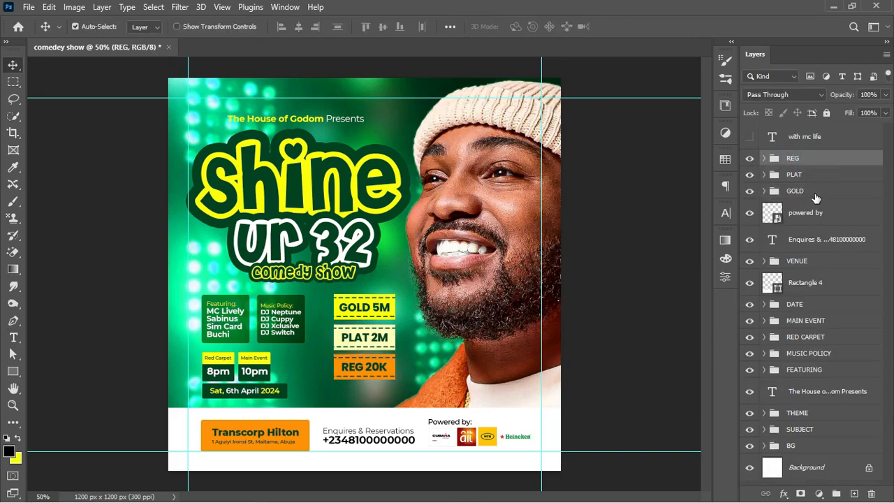
shift+click(805, 198)
key(ctrl+t)
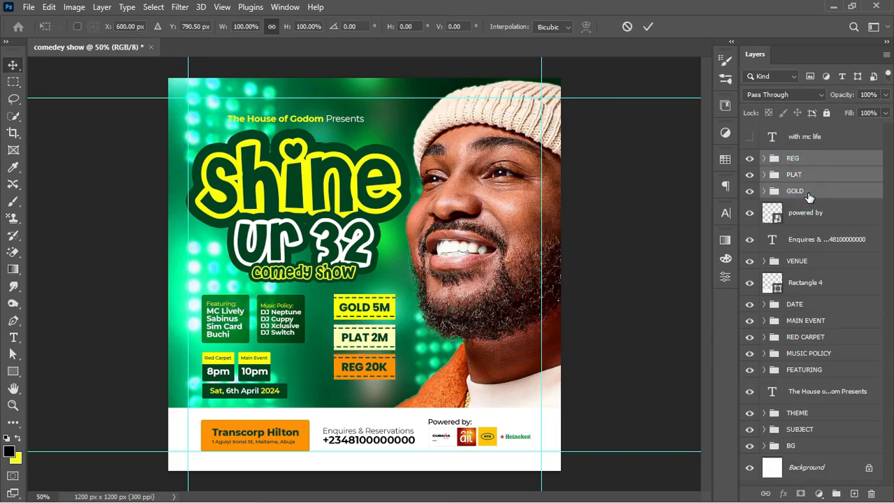
drag(402, 335, 372, 336)
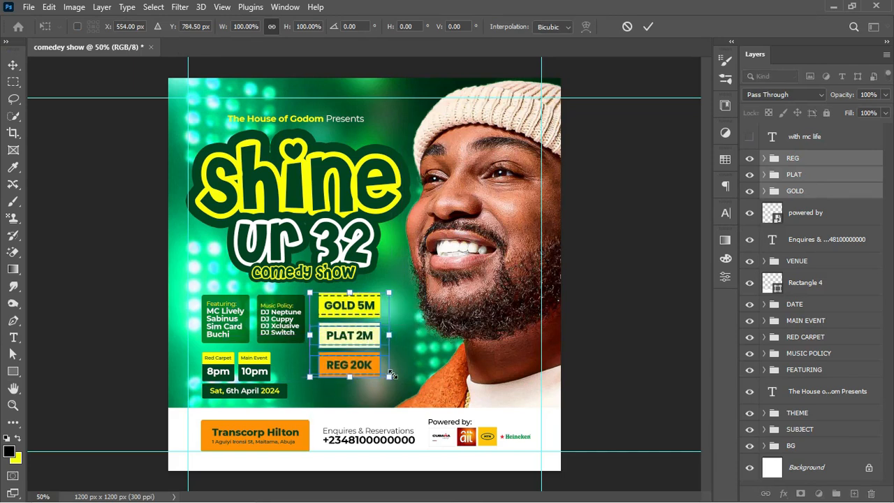
key(Return)
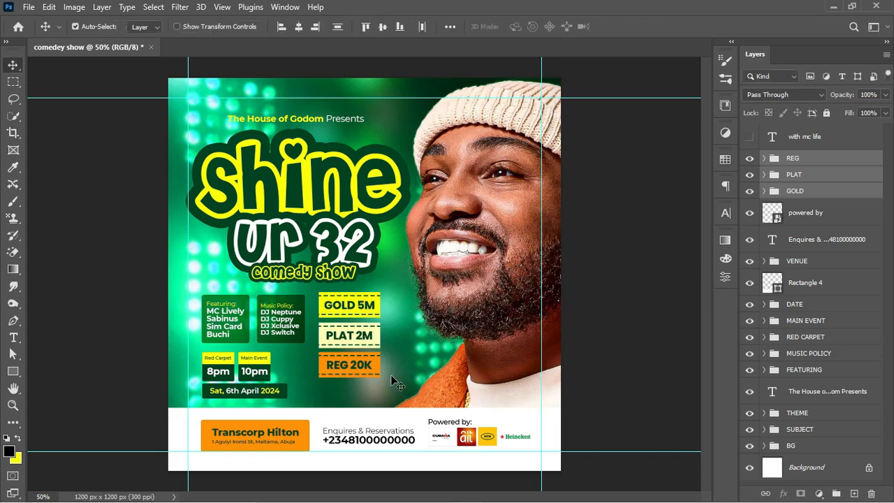
key(t)
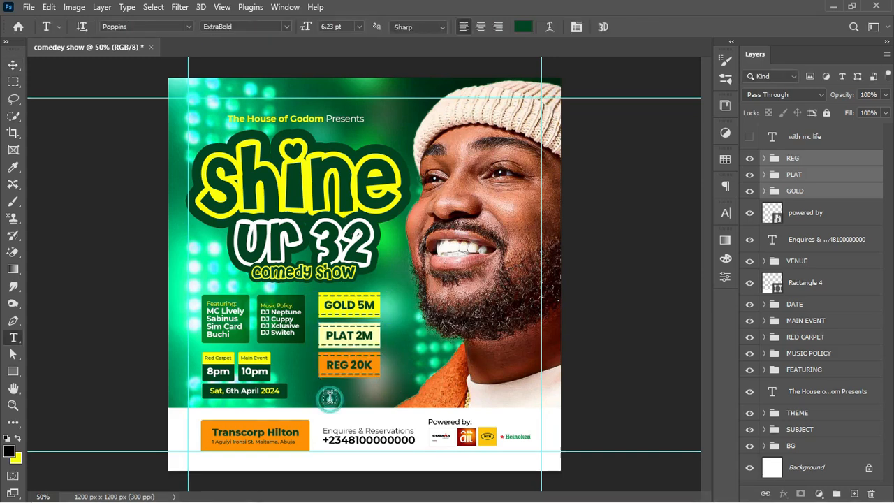
click(330, 399)
text(Ticket available on www.MCLife.com.ng)
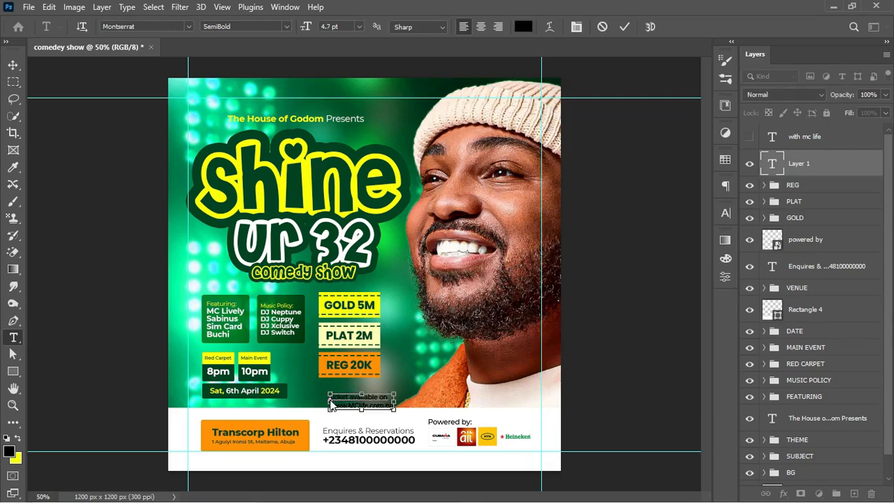
key(ctrl+Return)
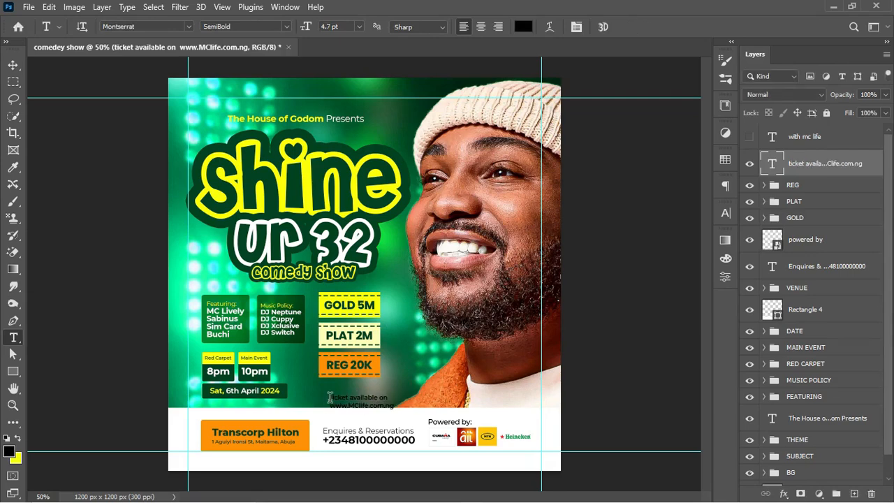
click(523, 27)
drag(447, 207, 412, 184)
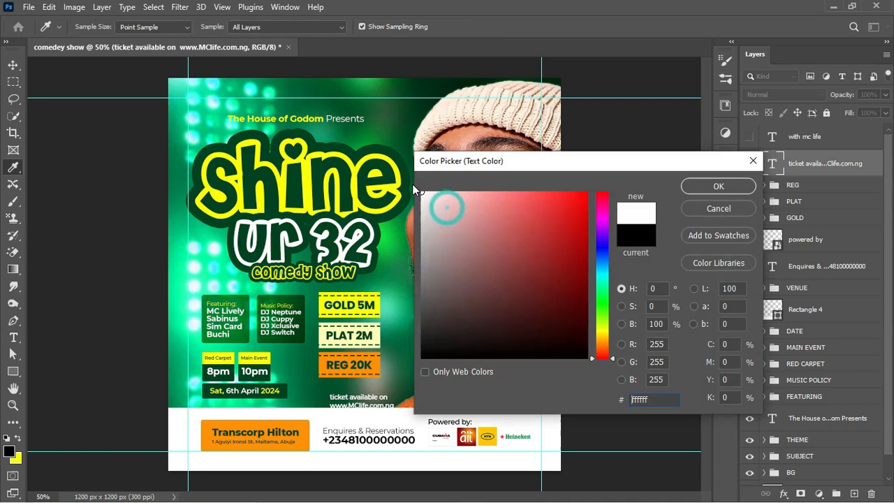
click(719, 185)
Step: Set the ticket website text in all caps and make its "TICKET AVAILABLE ON" line Regular weight in yellow (ffff00)
click(725, 214)
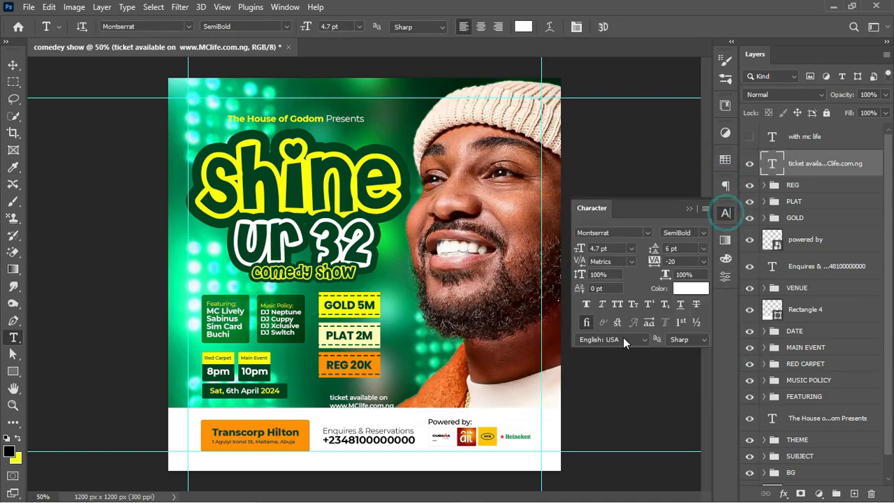
click(617, 305)
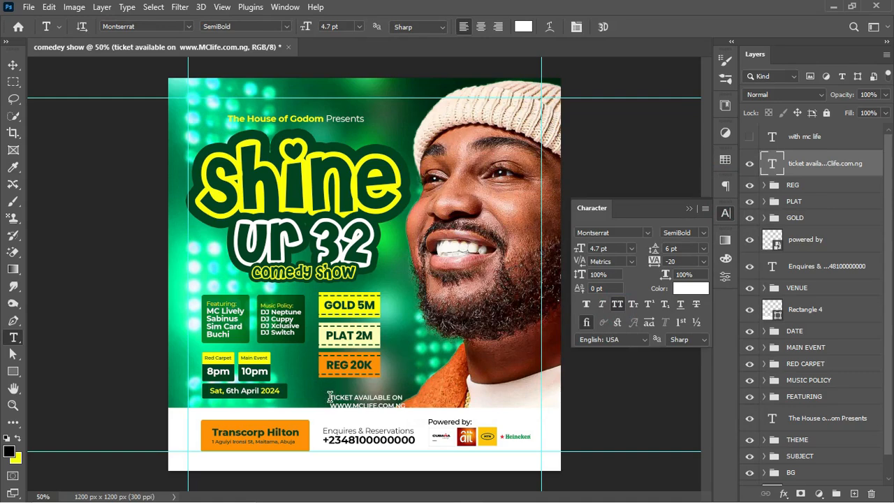
drag(330, 396, 433, 404)
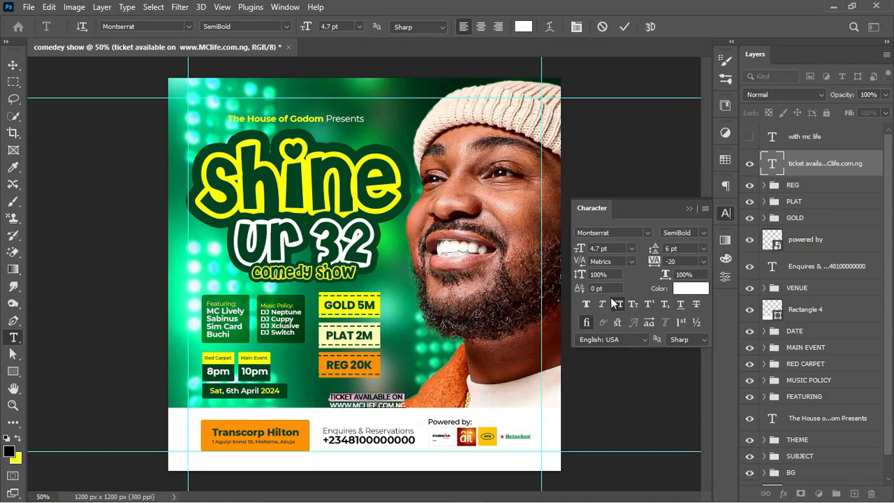
click(703, 231)
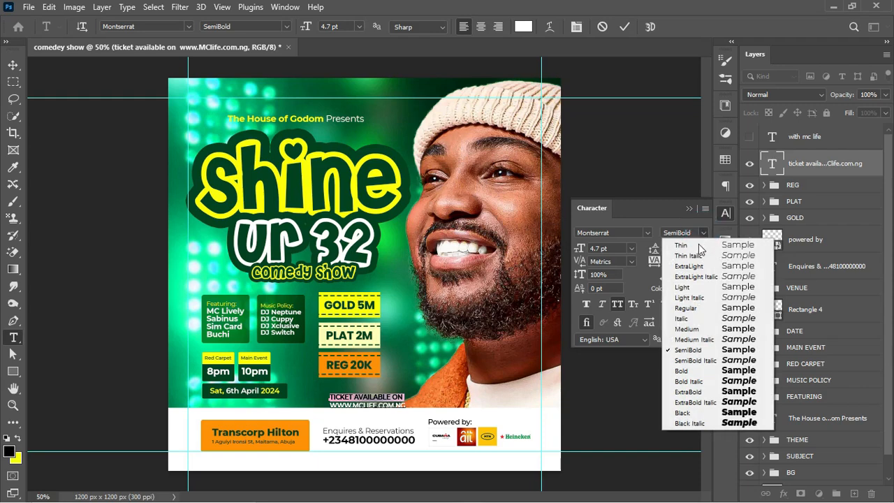
click(691, 308)
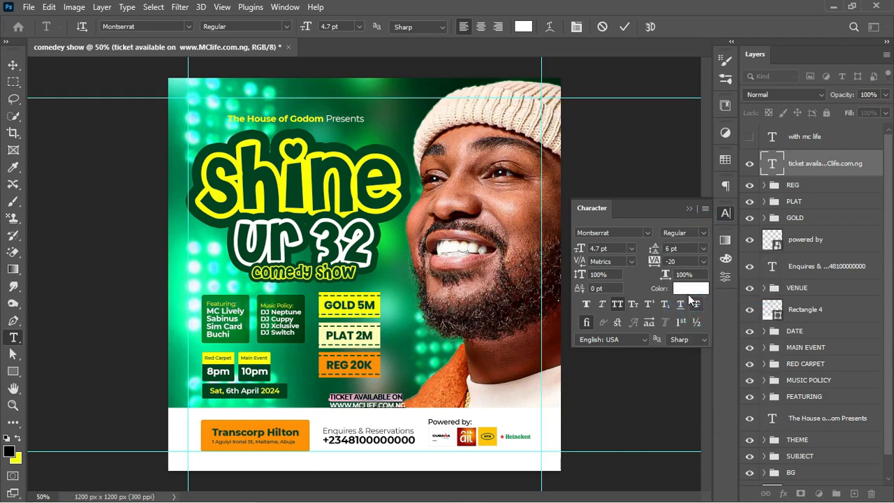
click(686, 295)
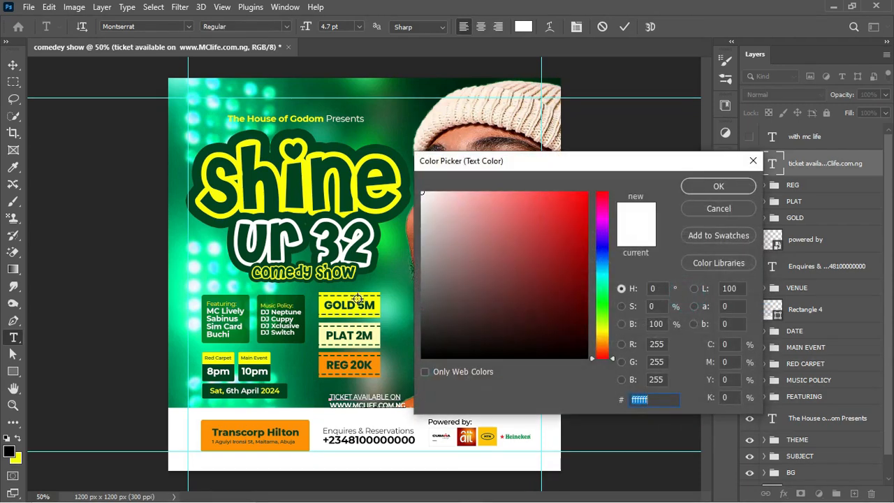
text(ffff00)
click(719, 186)
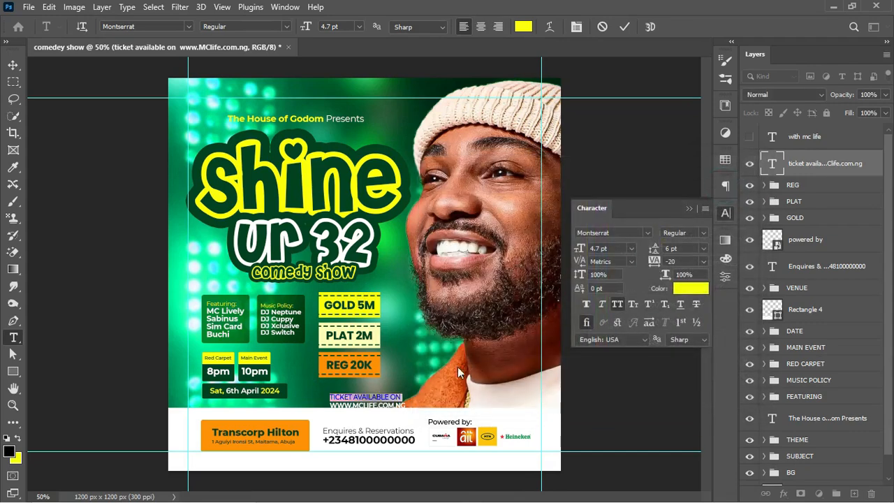
drag(331, 405, 406, 405)
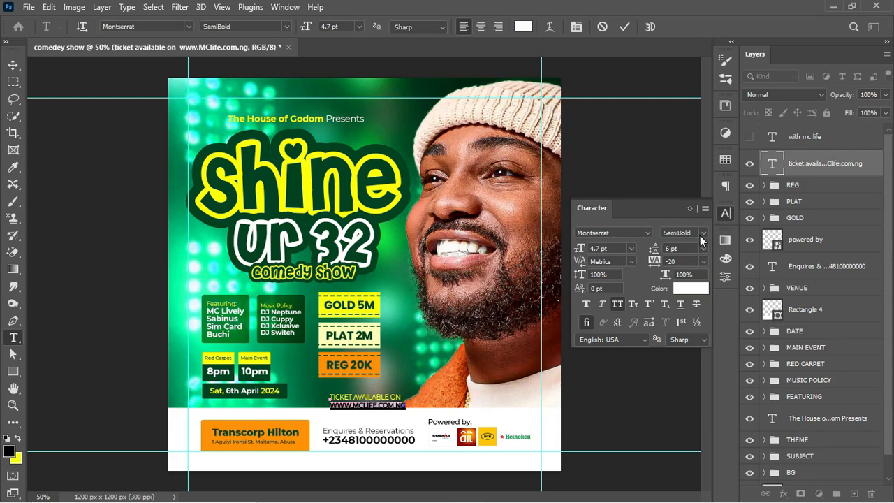
click(700, 236)
click(687, 368)
click(621, 28)
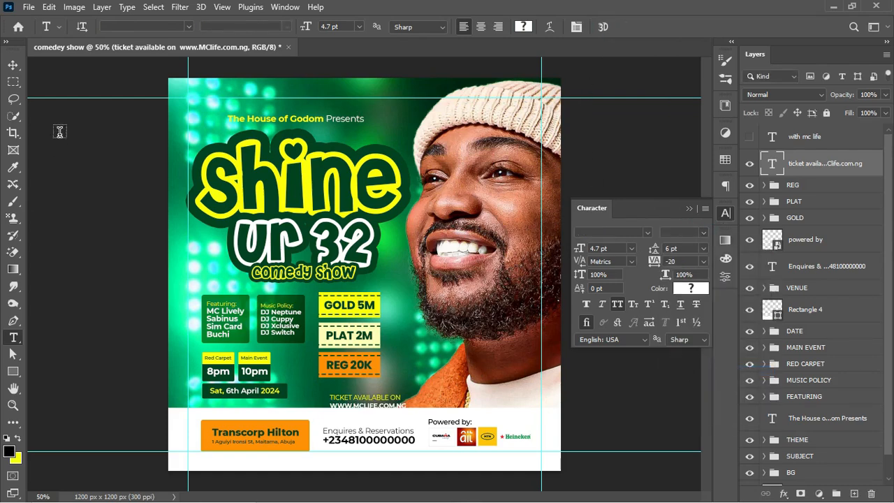
Step: Move the two-line ticket website text up beneath the REG 20K badge and scale it to about 111%
click(12, 64)
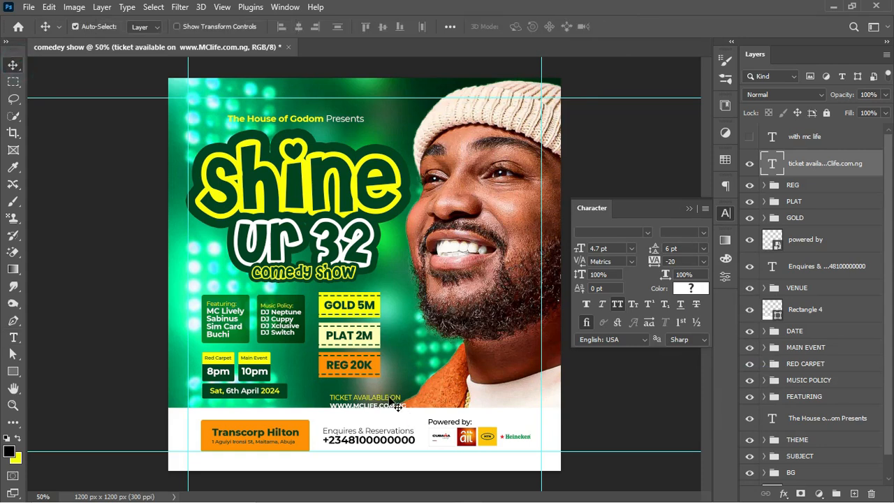
drag(390, 400, 374, 386)
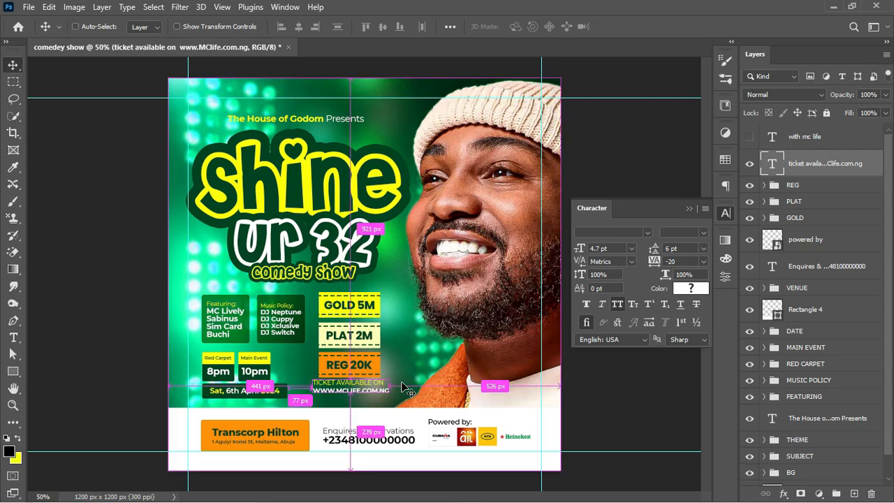
key(ctrl+t)
drag(389, 394, 395, 399)
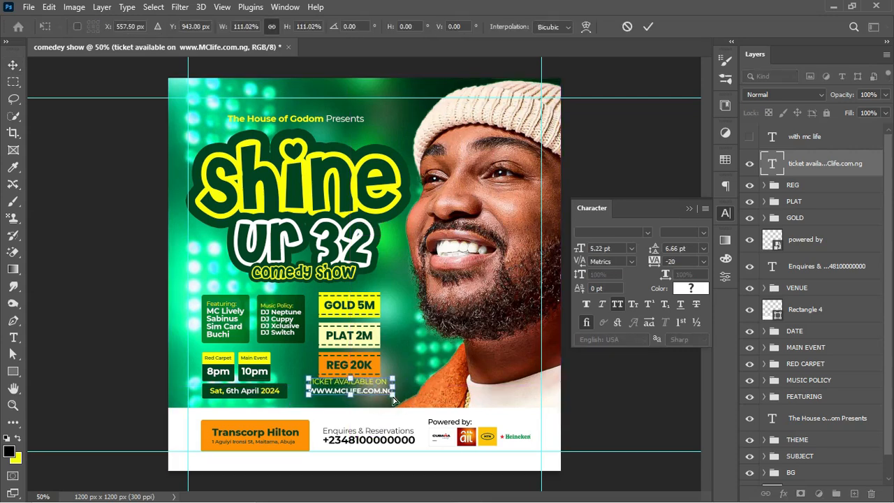
key(Return)
Step: Nudge the ticket website text slightly down and to the right so it sits centered under the REG 20K badge
key(Right)
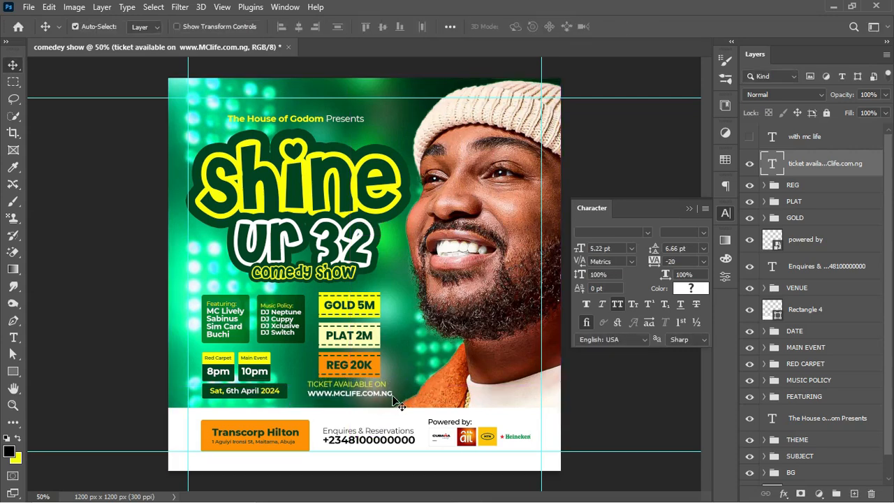
key(Down)
key(Down)
key(Right)
key(Right)
key(Right)
key(Right)
key(Right)
key(Right)
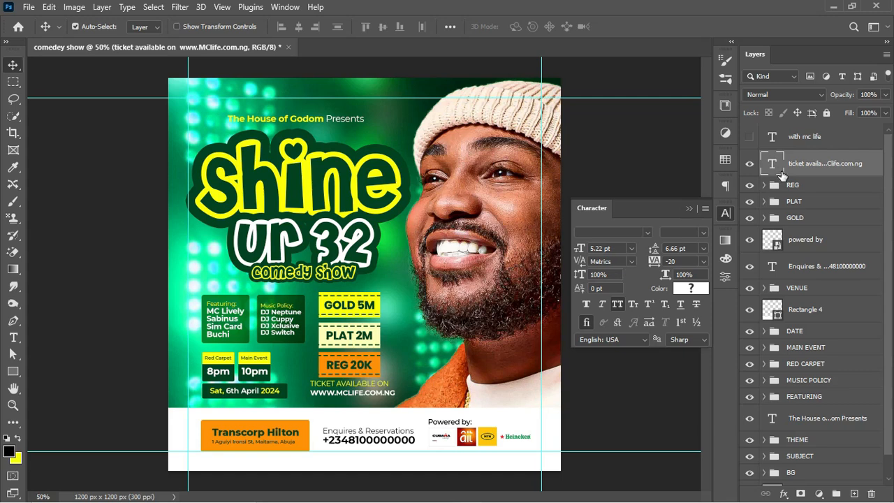
Step: Show the hidden "with mc life" text layer and set its font to Cheri Liney Regular
click(749, 136)
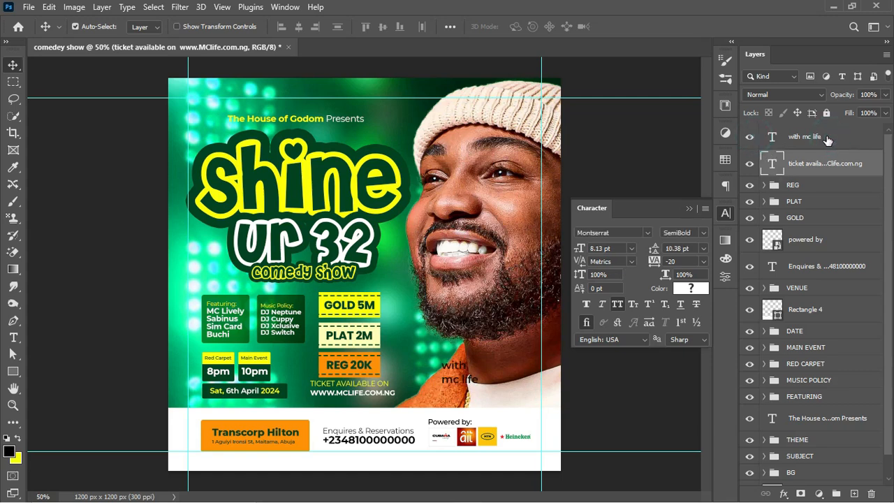
click(826, 139)
click(633, 232)
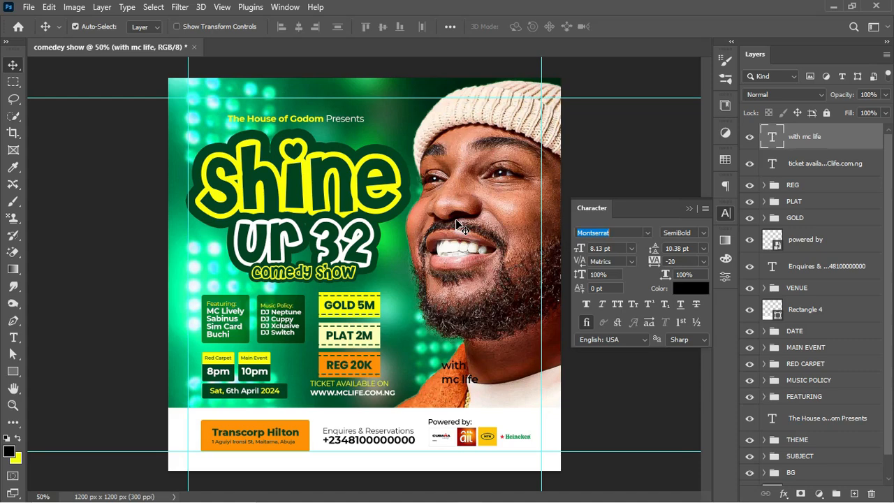
text(CHER)
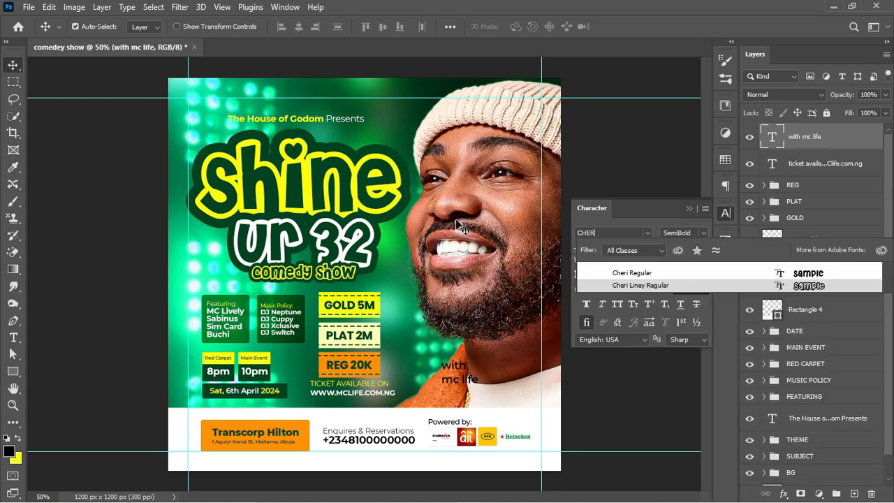
click(656, 287)
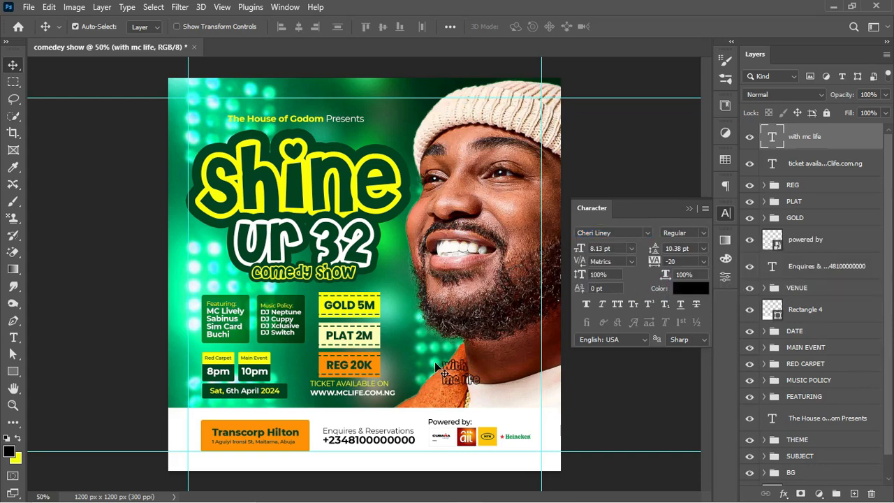
Step: Color the word "with" in the yellow sampled from the GOLD 5M badge and make "mc life" white
click(14, 336)
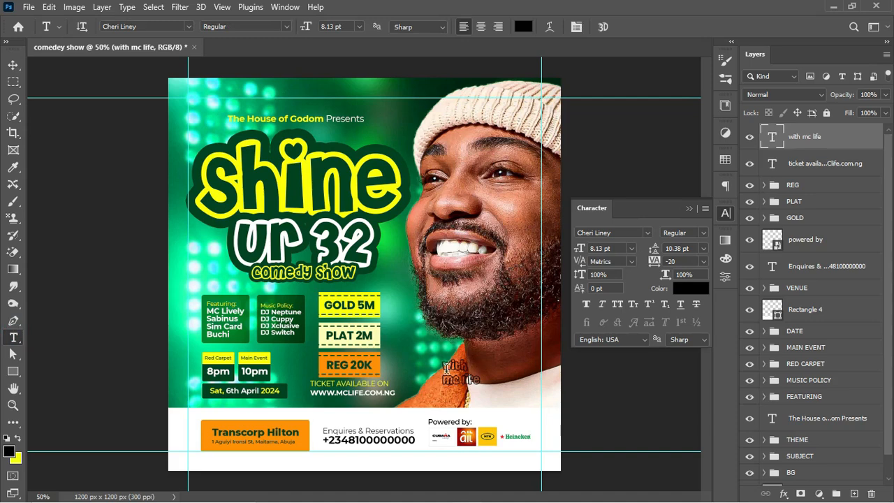
click(496, 360)
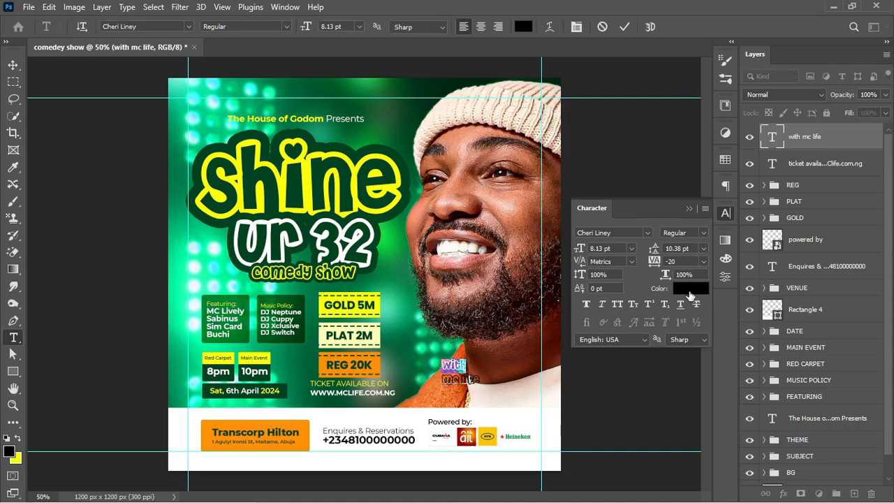
click(689, 292)
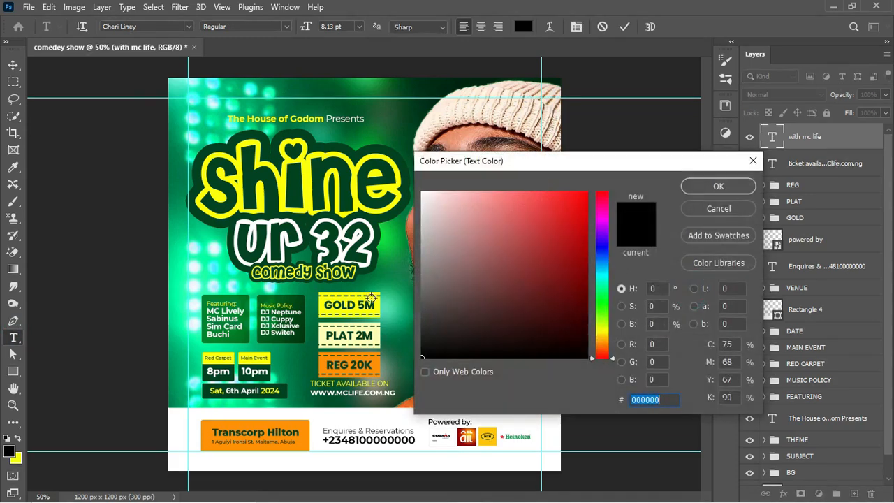
click(376, 302)
click(719, 186)
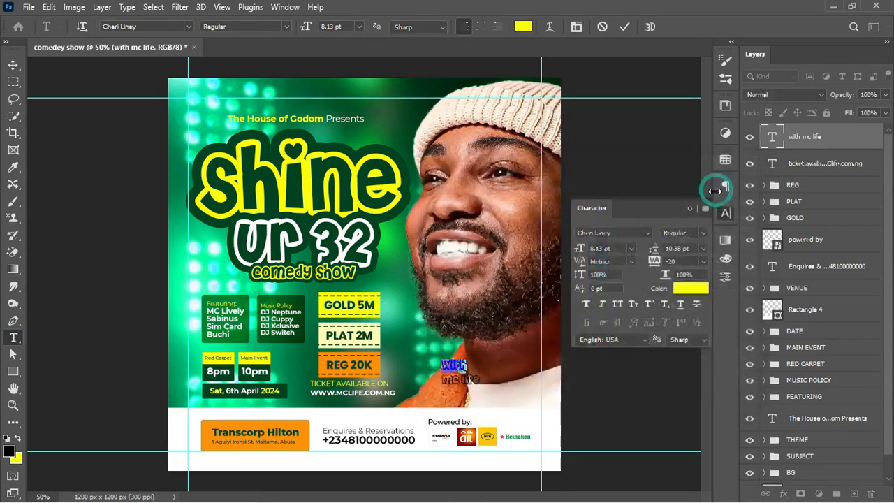
click(725, 213)
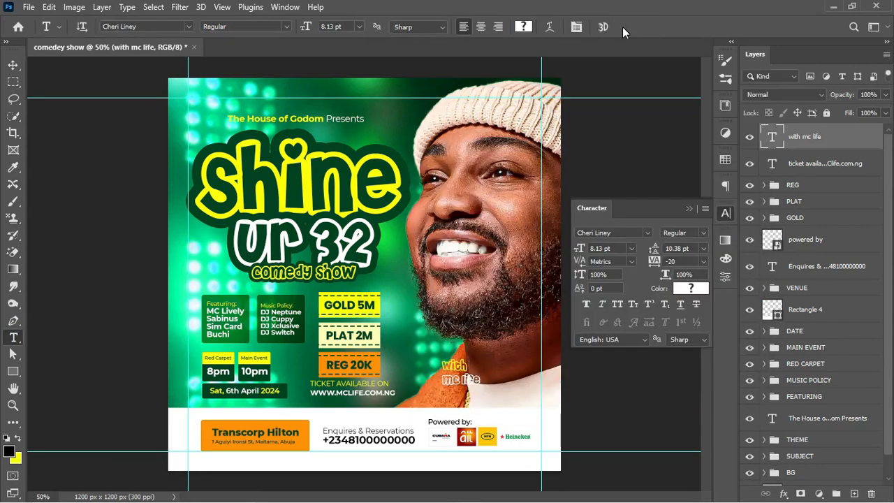
Step: Scale the "with mc life" text to about 136% and move it beside the REG badge, near X 811.5 px, Y 915.5 px
key(ctrl+t)
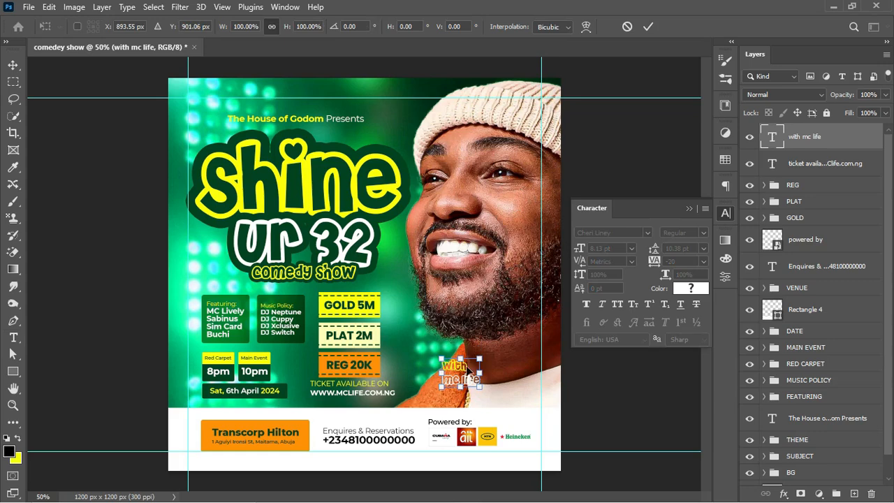
drag(466, 370, 438, 383)
key(Return)
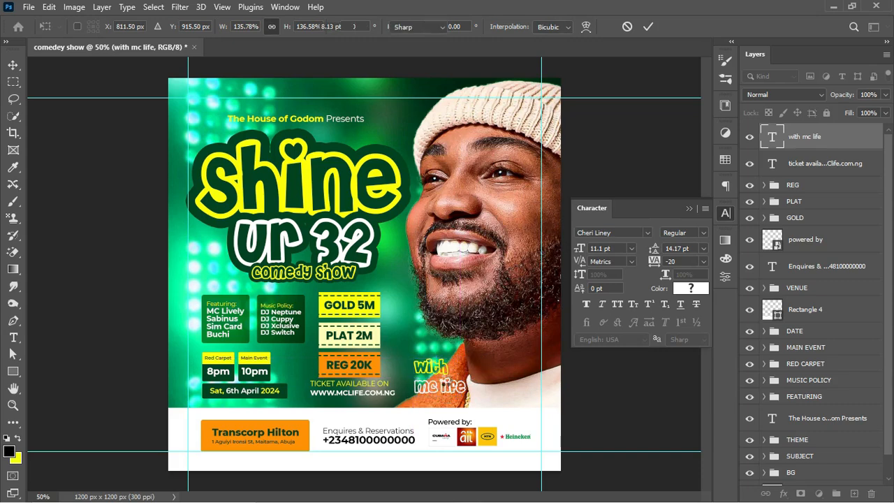
Step: Add a 10 px dark green outside stroke to the "with mc life" text layer
click(856, 138)
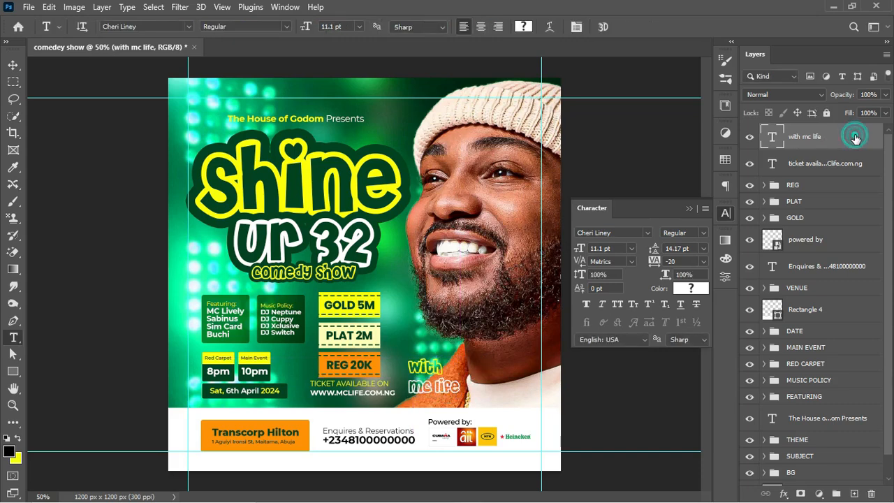
double_click(856, 138)
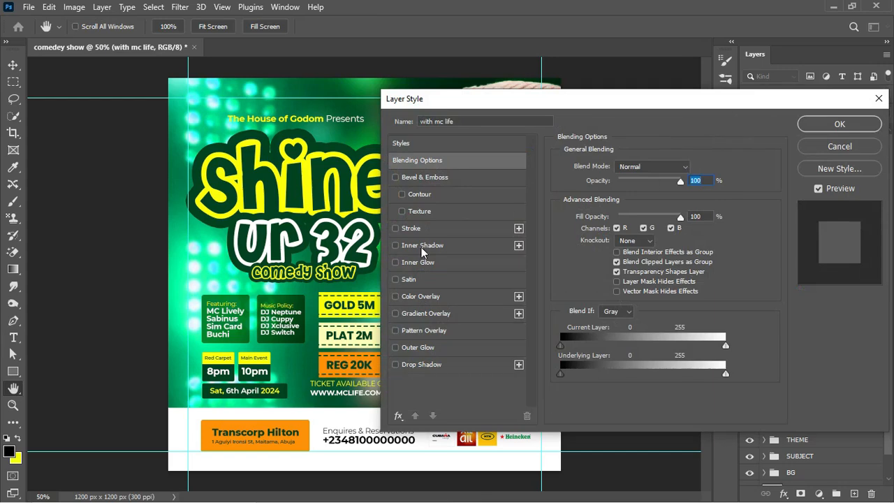
click(413, 228)
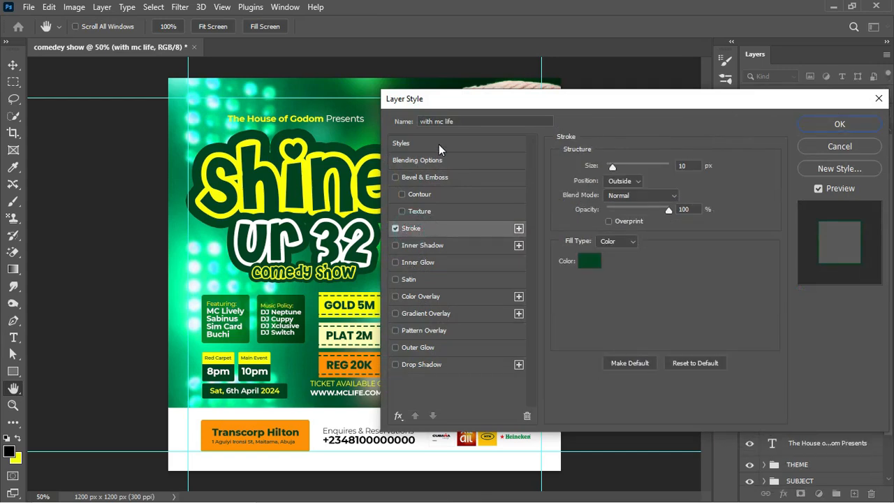
drag(606, 107, 700, 96)
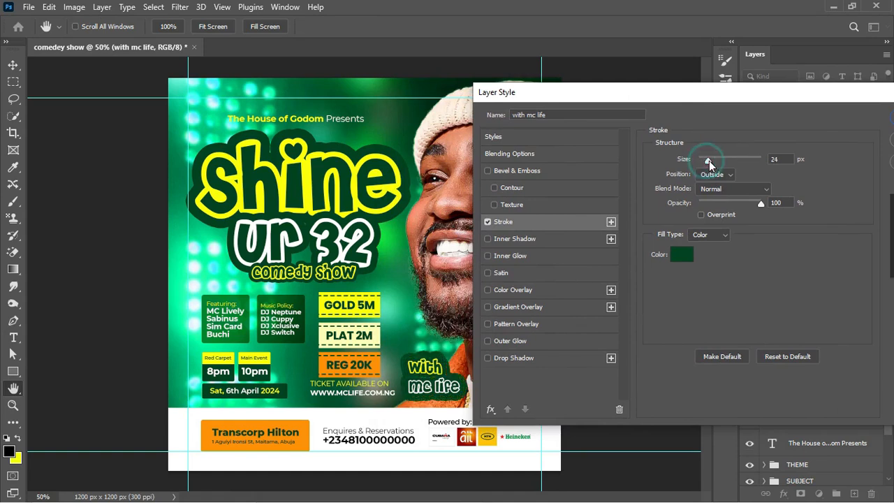
drag(705, 160, 706, 161)
drag(820, 93, 731, 102)
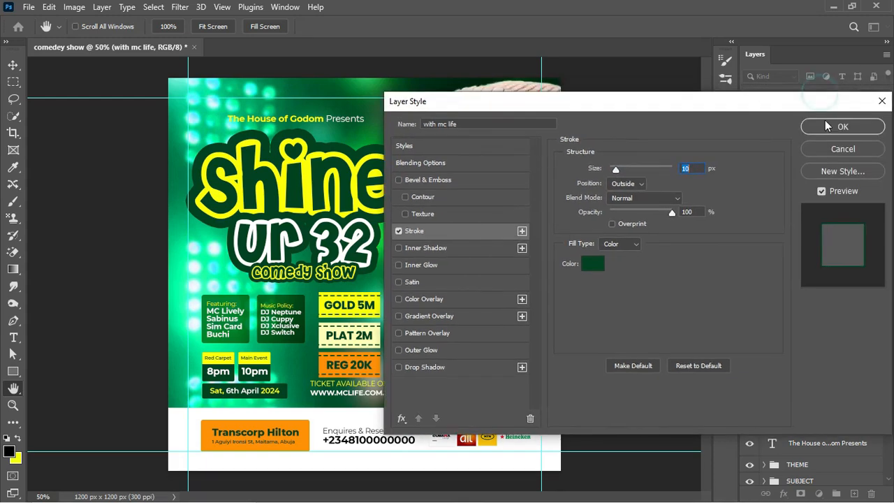
click(838, 127)
Step: Enlarge the outlined "with mc life" text by about 116%, placing it near X 826.5 px, Y 924 px
key(ctrl+t)
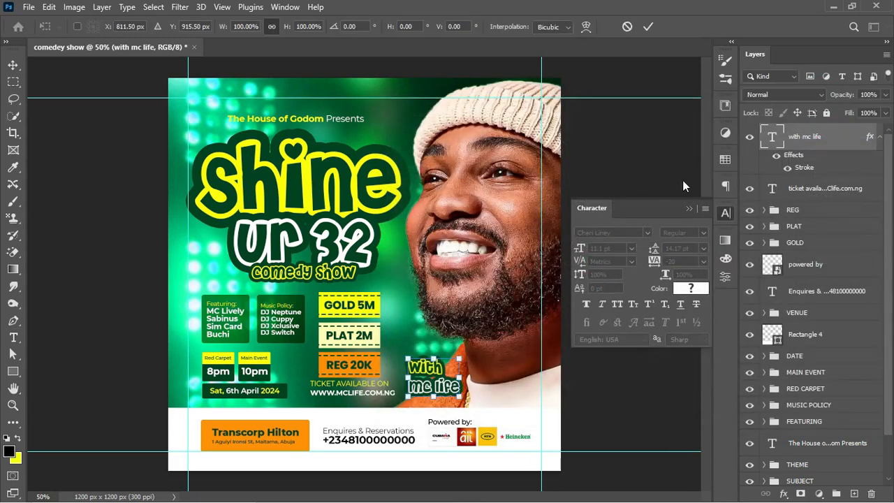
drag(460, 354, 447, 379)
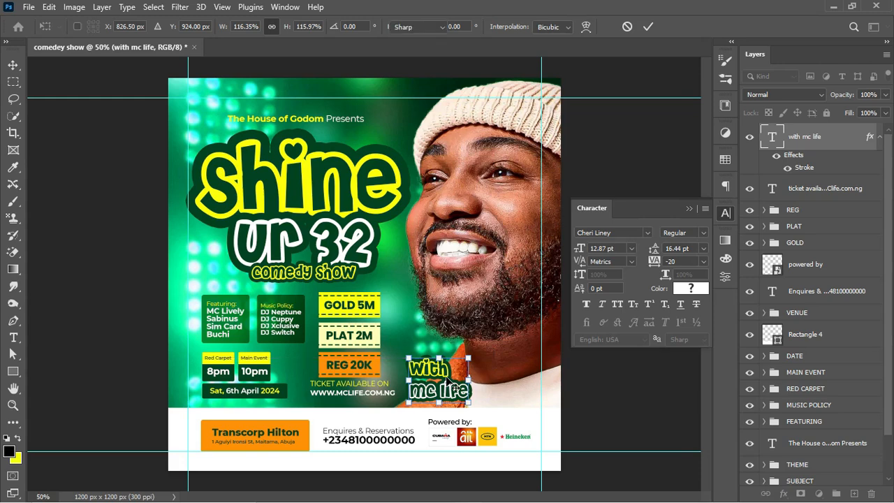
key(Return)
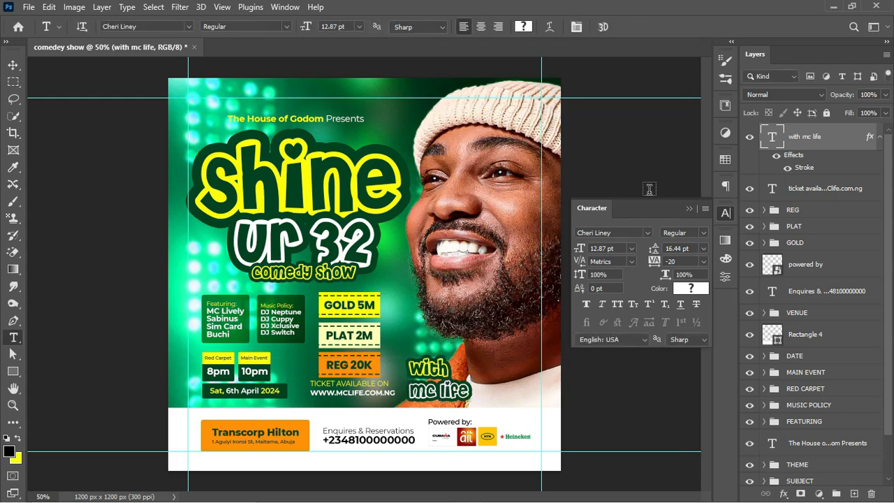
Step: Collapse the character settings and hide the guides on the flyer
click(687, 206)
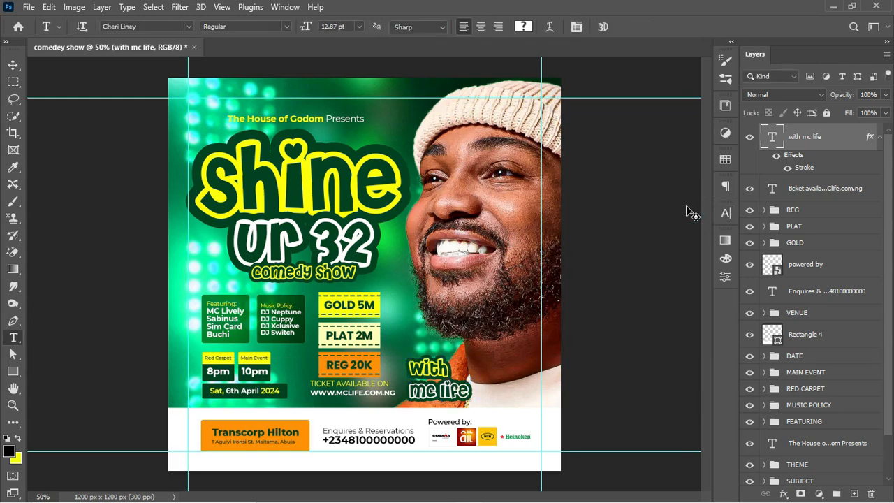
key(ctrl+semicolon)
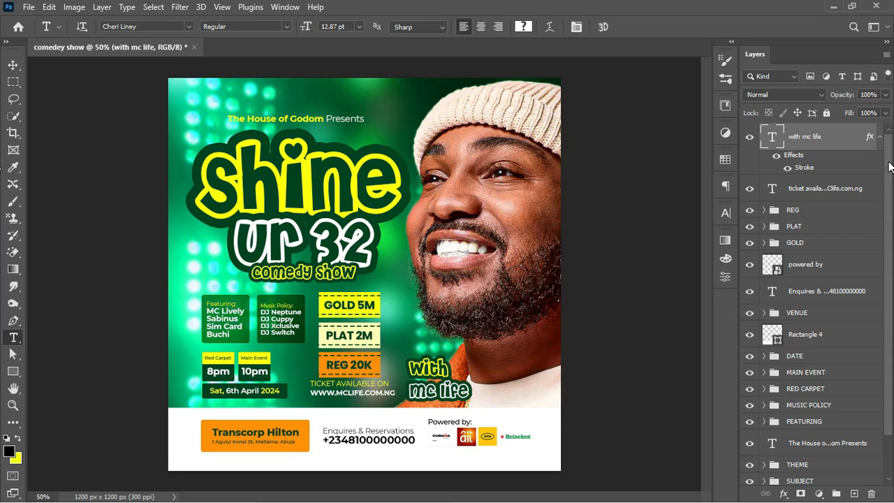
Step: Collapse the "with mc life" layer's effects and add a Color Lookup adjustment layer above it using the 3Strip.look 3D LUT
click(880, 137)
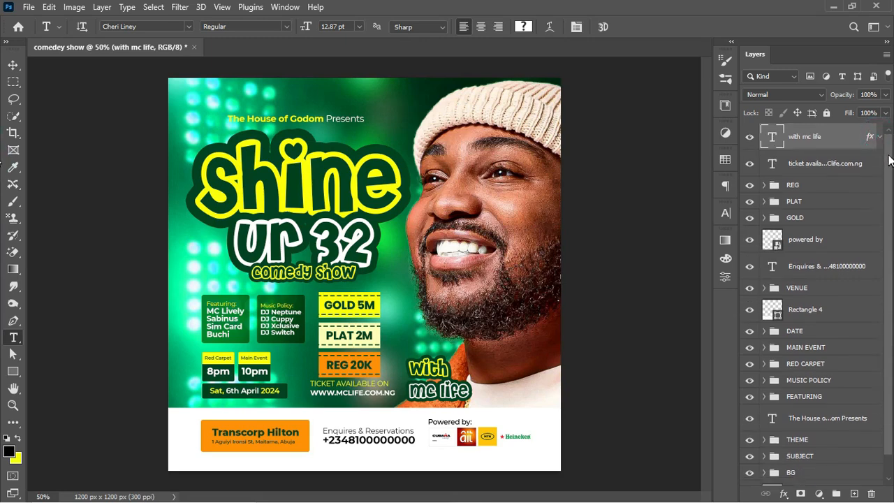
click(818, 494)
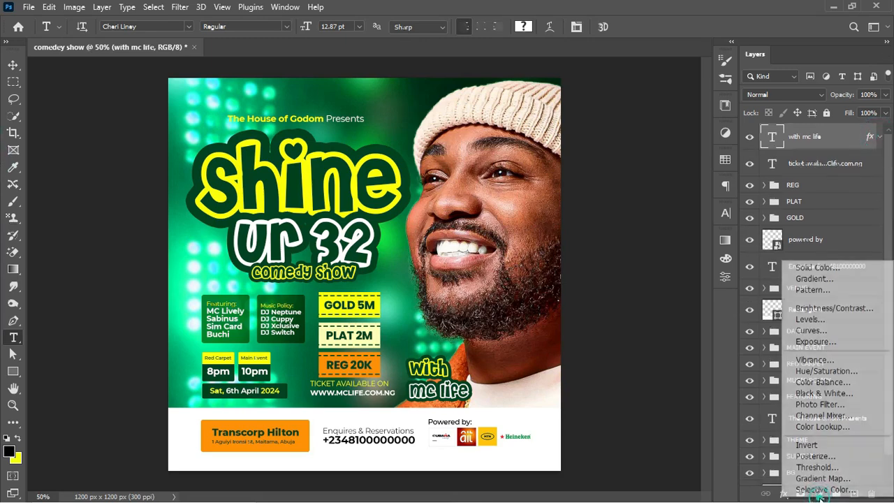
click(828, 427)
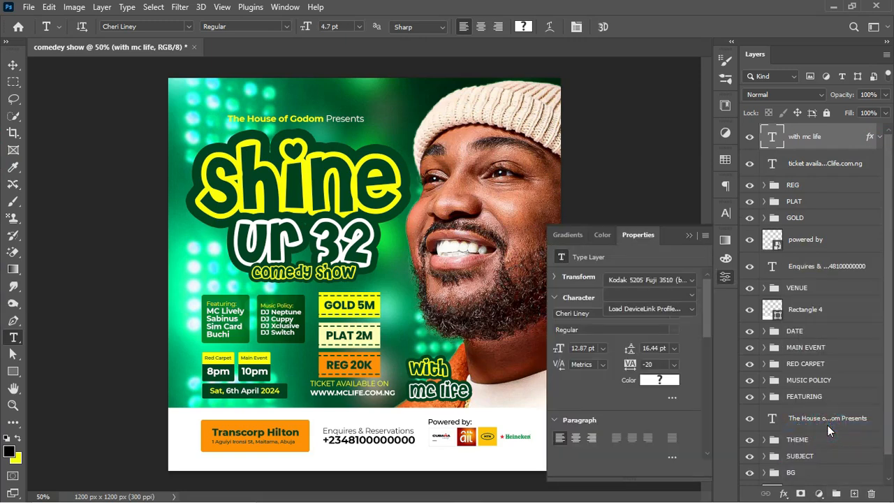
click(663, 279)
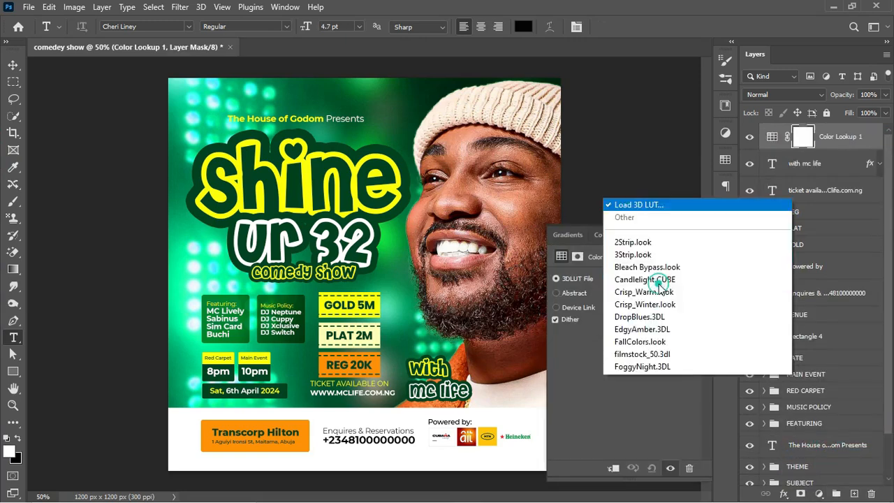
click(632, 44)
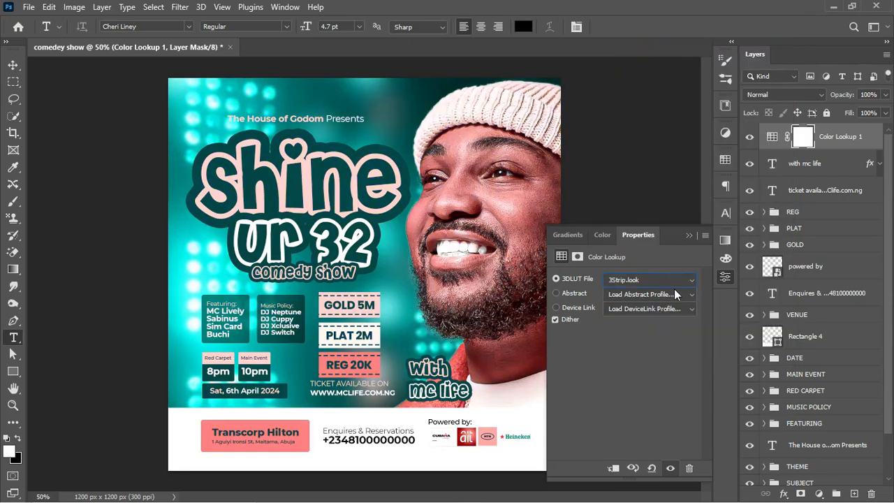
Step: Preview successive 3D LUTs on the Color Lookup layer, settle on the Fuji ETERNA 250D Fuji look, and collapse the adjustment settings
key(Down)
key(Down)
key(Down)
key(Down)
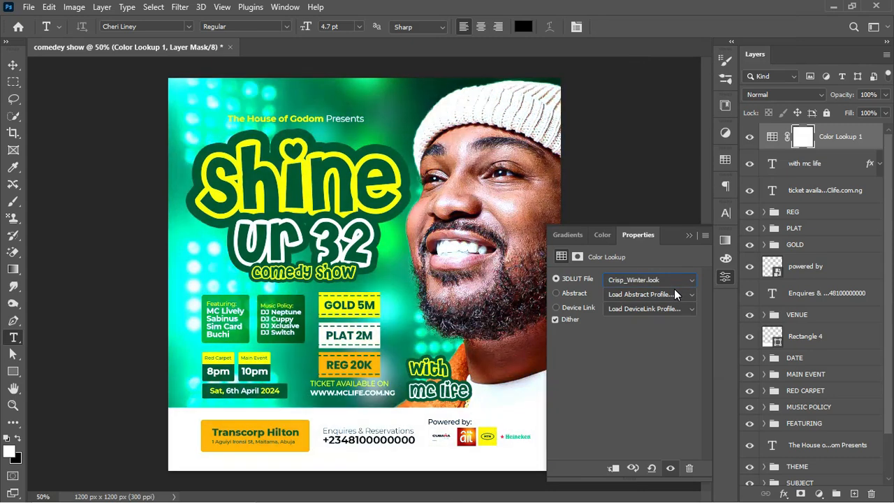
key(Down)
key(Down)
key(Down)
key(Down)
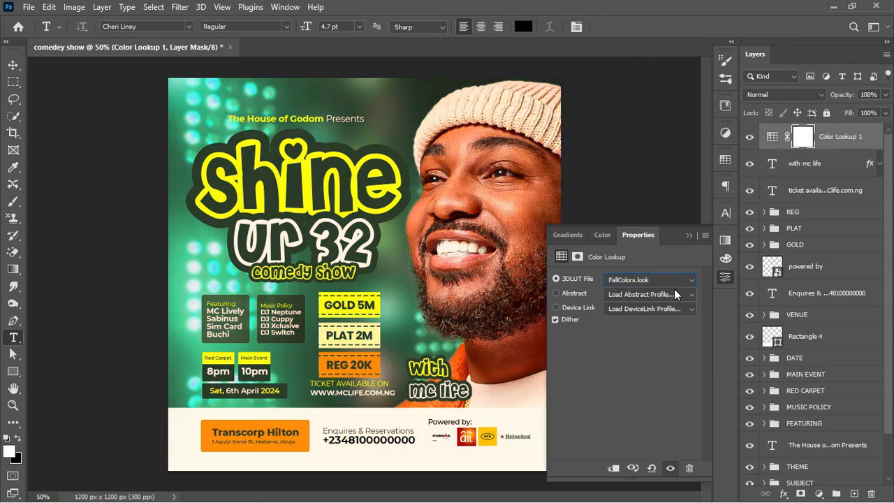
key(Down)
key(Down)
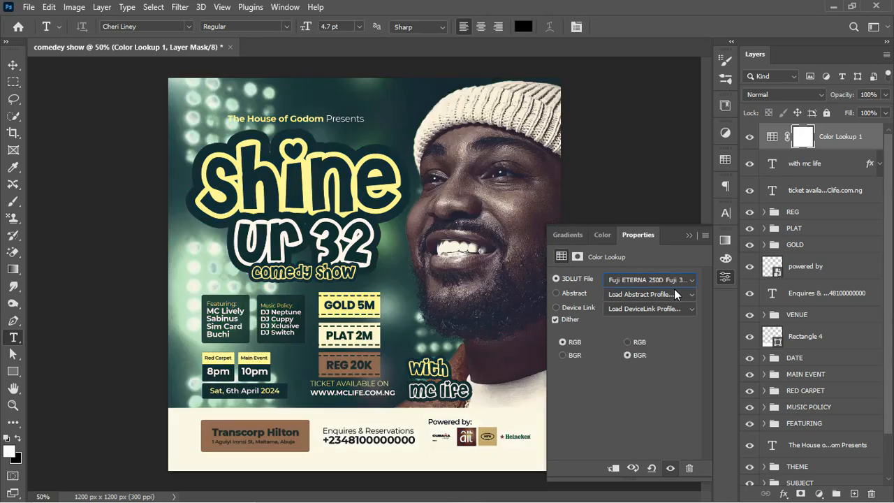
key(Up)
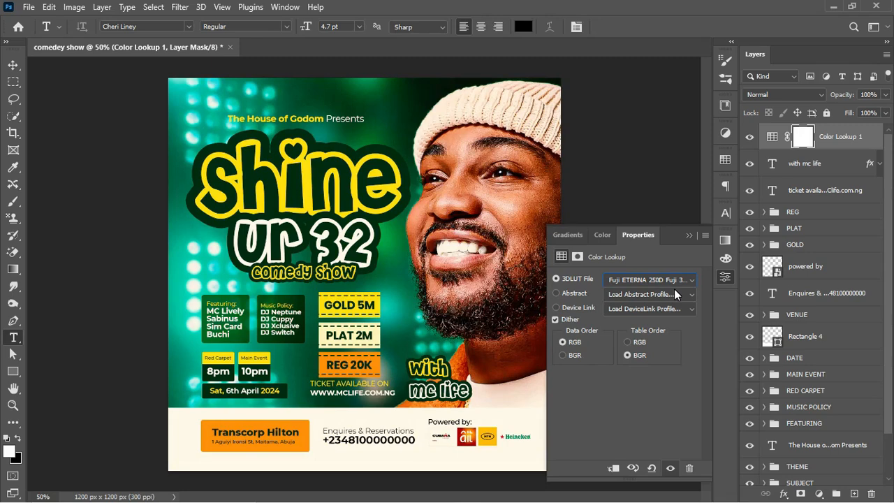
key(Down)
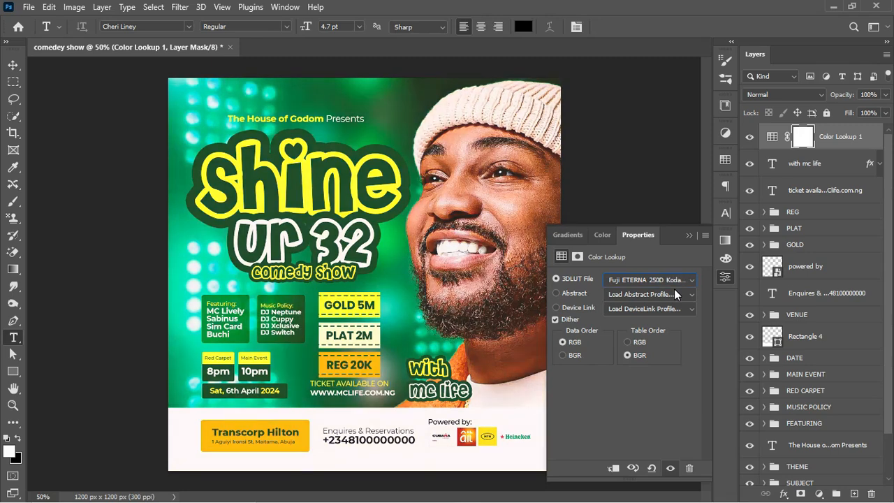
key(Up)
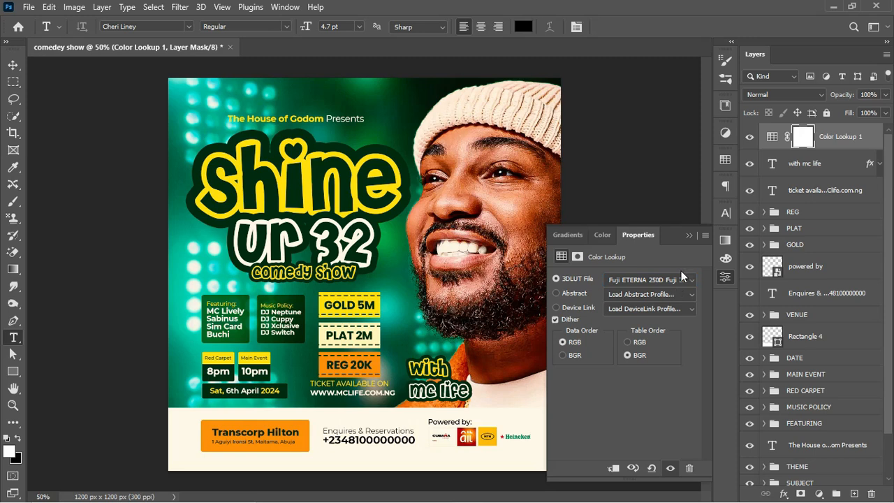
click(689, 235)
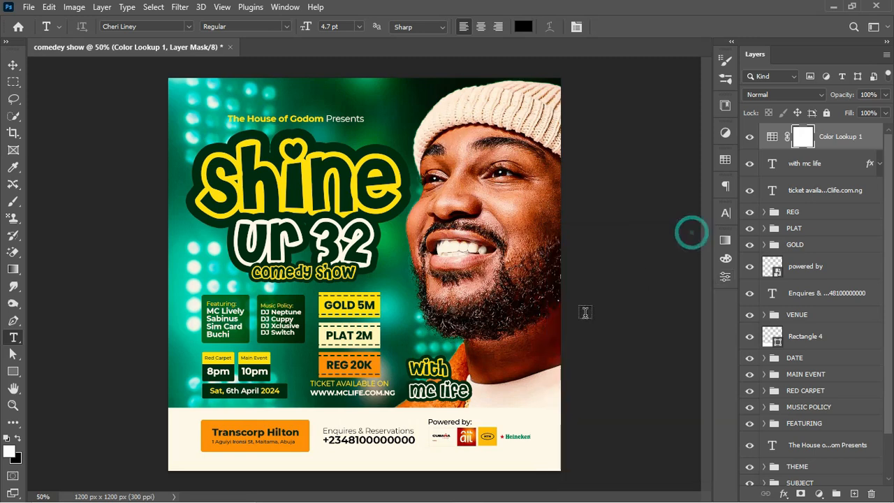
Step: Compare the flyer with and without the Color Lookup adjustment by toggling its visibility, leaving it visible
ctrl+click(376, 393)
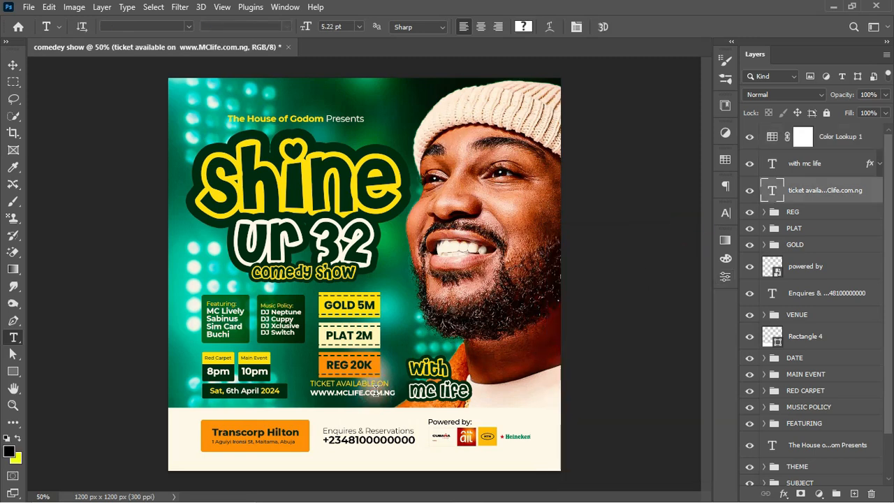
key(v)
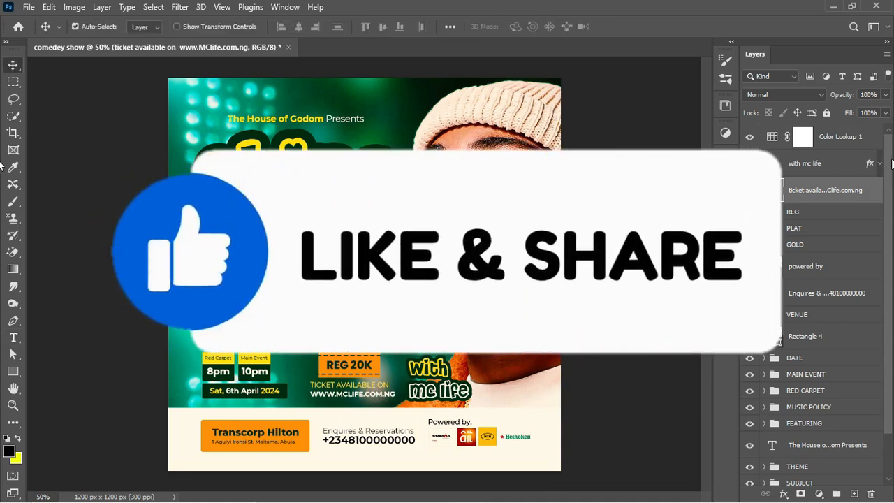
click(749, 137)
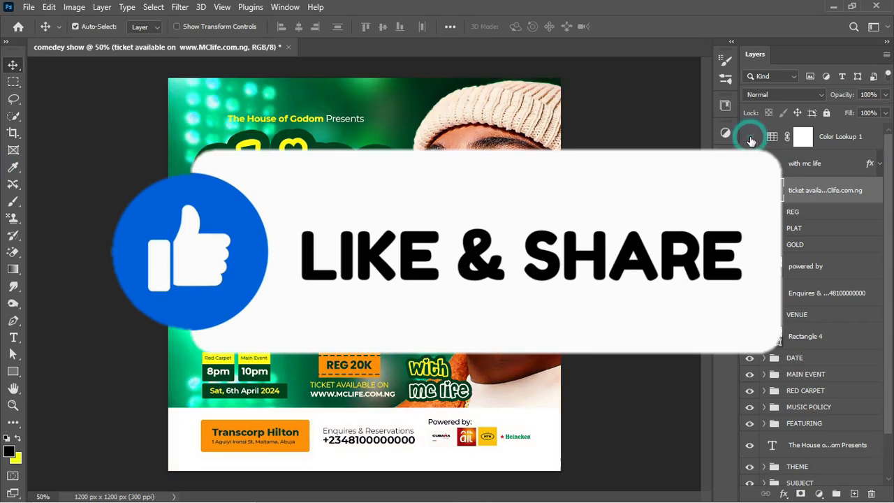
click(751, 138)
click(750, 138)
click(750, 137)
click(751, 138)
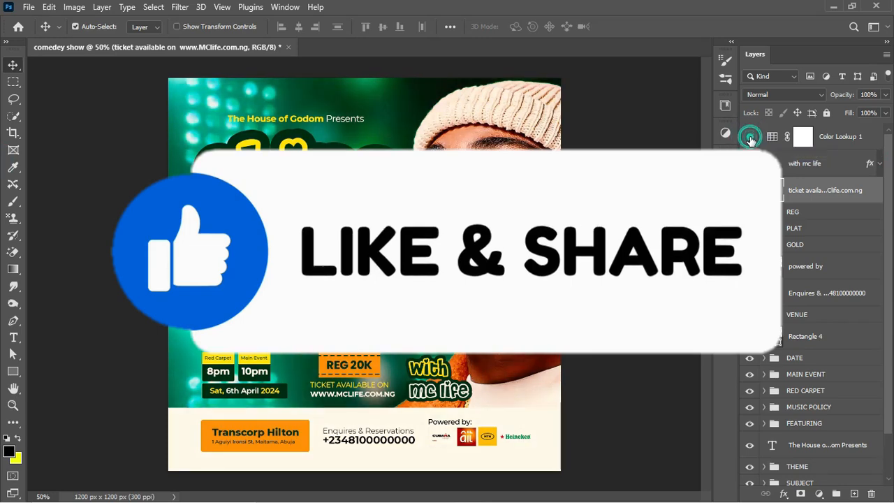